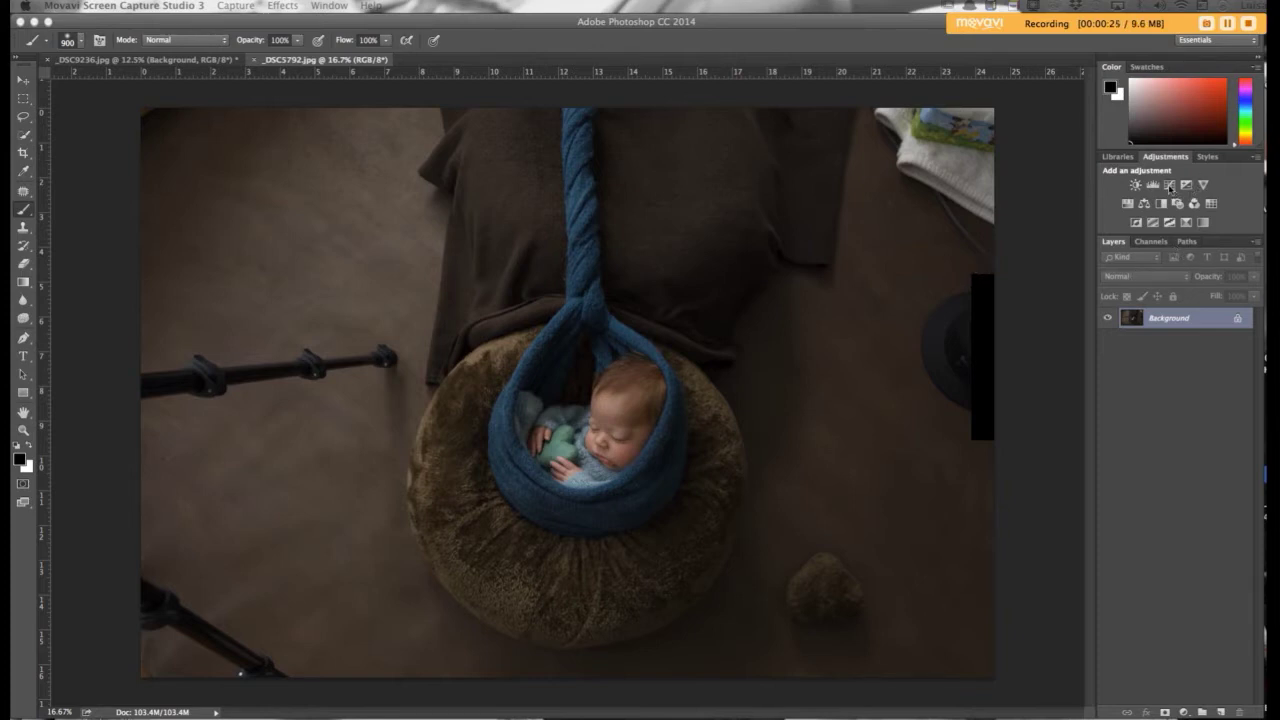
- Add a Curves adjustment layer and pull its midtones down to input 151, output 99
{"action": "left_click", "coordinate": [1169, 186]}
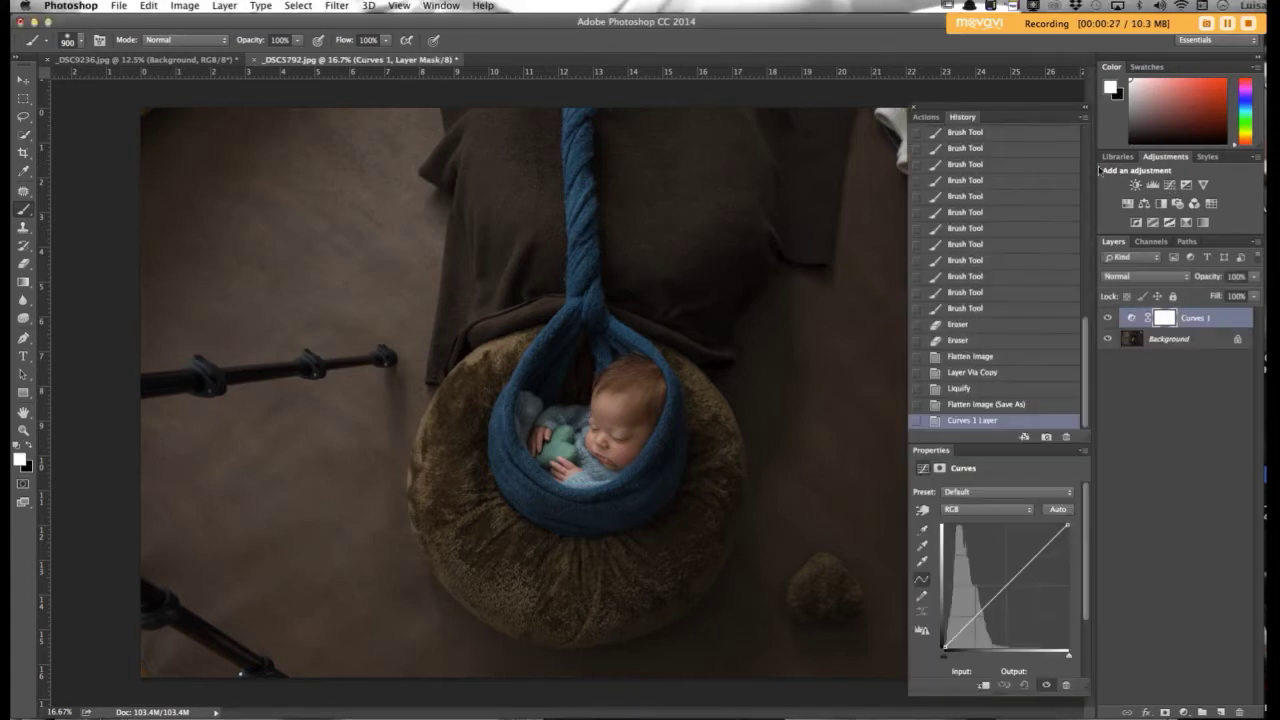
{"action": "left_click_drag", "start_coordinate": [1001, 593], "coordinate": [1017, 599]}
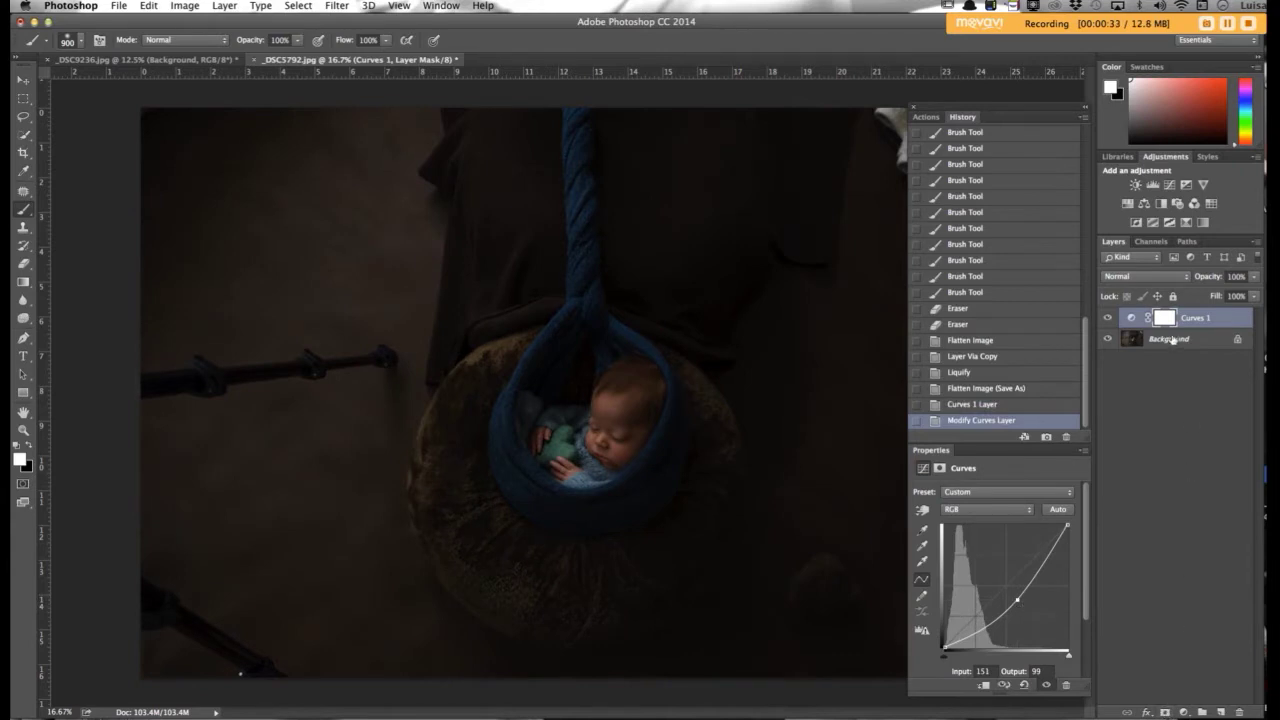
- Add a vector mask to the Curves layer and invert its layer mask to black
{"action": "left_click", "coordinate": [1165, 712]}
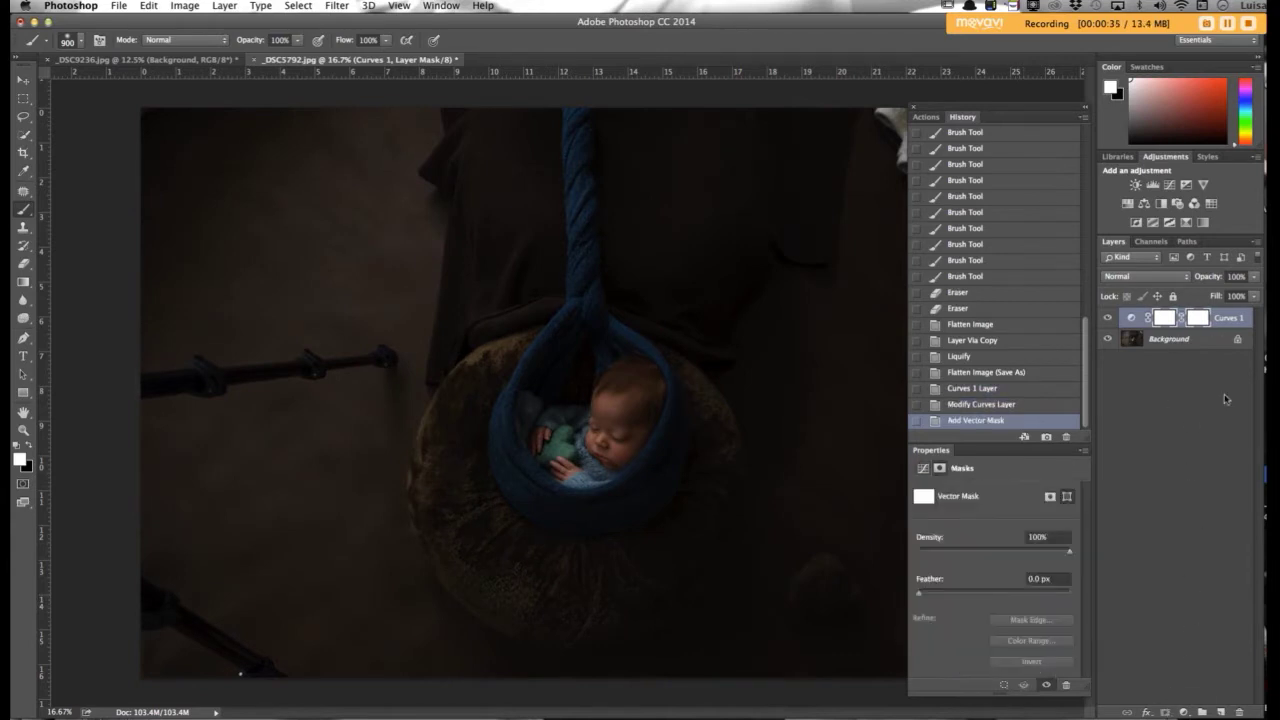
{"action": "left_click", "coordinate": [1197, 320]}
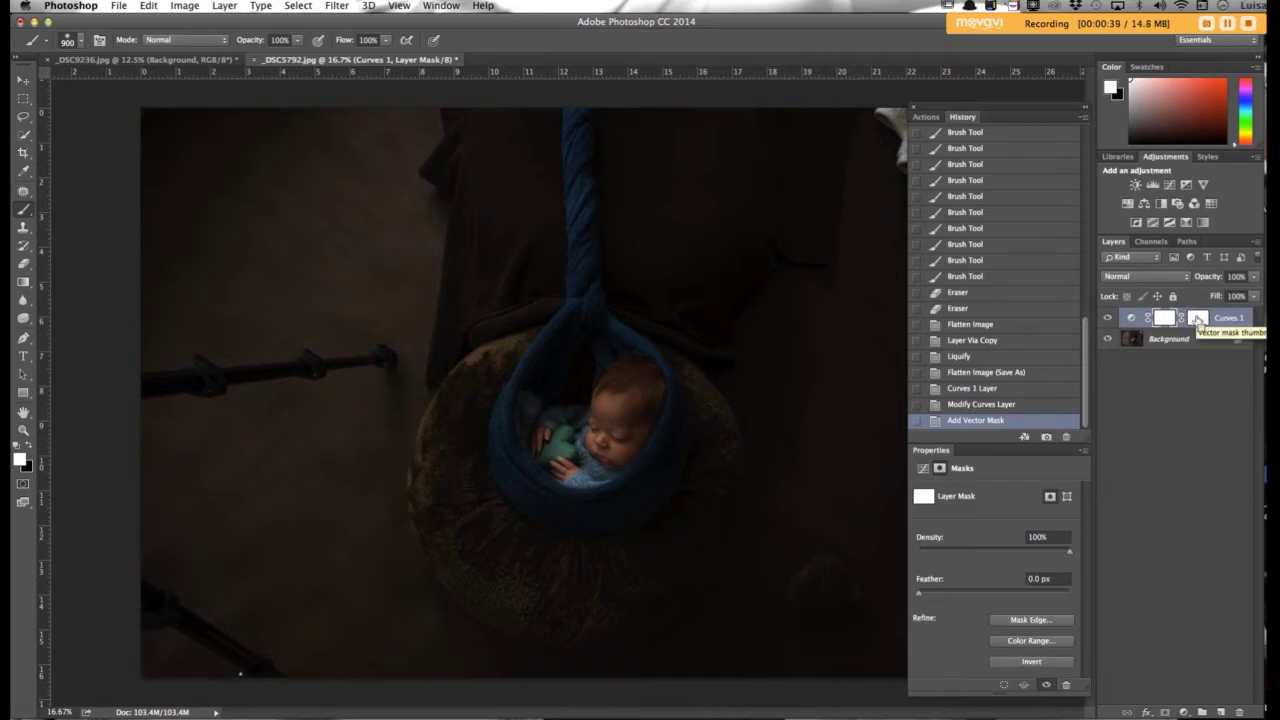
{"action": "key", "text": "super+i"}
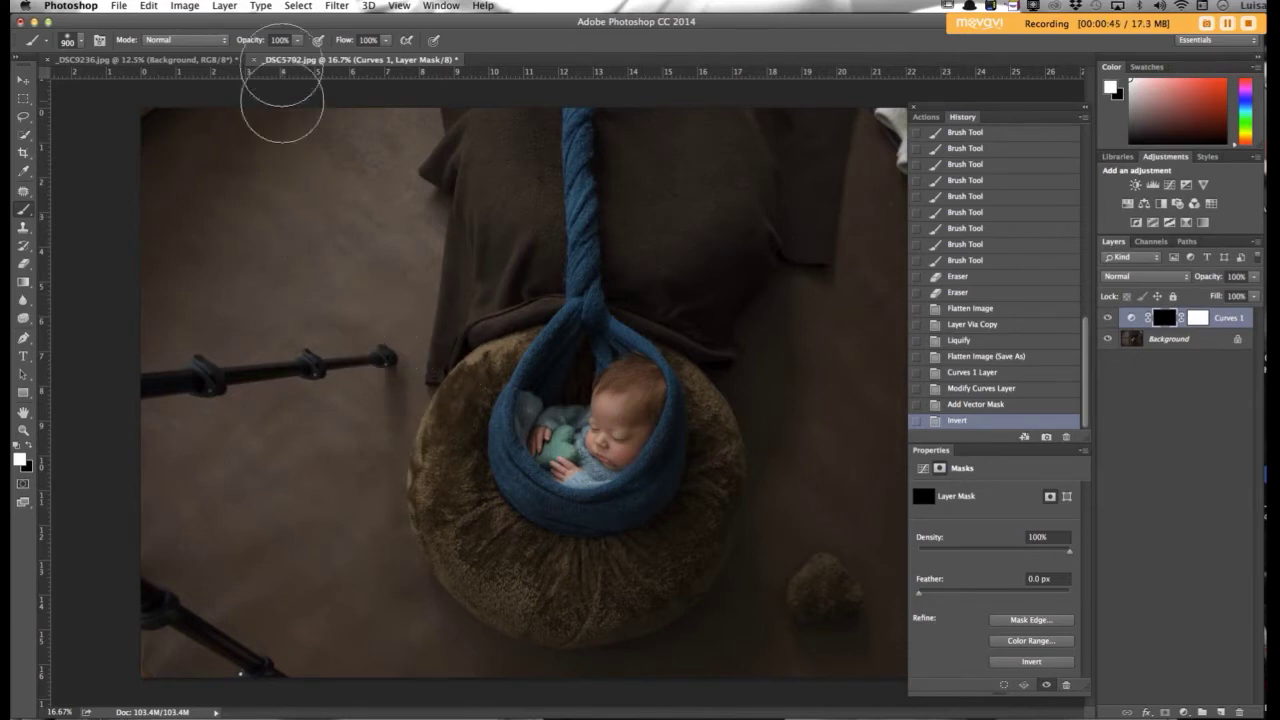
- Paint white on the Curves layer mask with a 400 px brush over the cushion and dark fabric surrounding the blue wrap
{"action": "key", "text": "bracketleft"}
{"action": "key", "text": "bracketleft"}
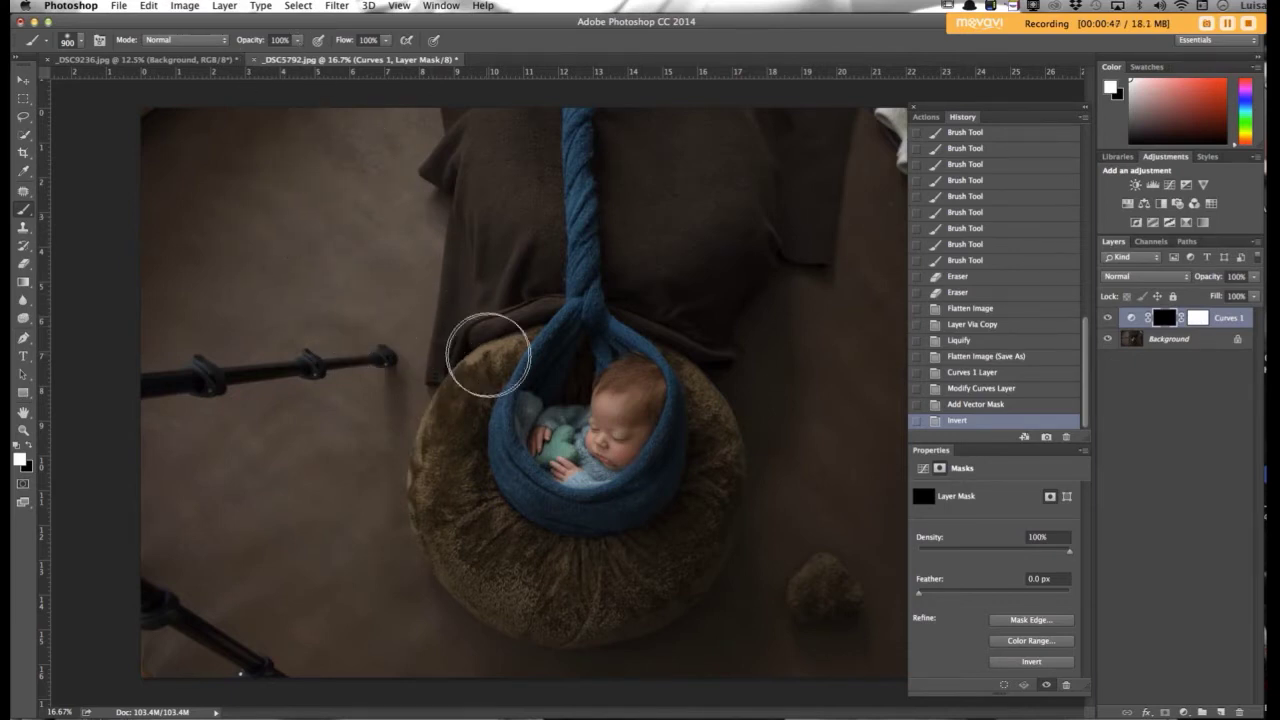
{"action": "key", "text": "bracketleft"}
{"action": "key", "text": "bracketleft"}
{"action": "key", "text": "bracketleft"}
{"action": "left_click_drag", "start_coordinate": [540, 290], "coordinate": [480, 385]}
{"action": "mouse_move", "coordinate": [468, 498]}
{"action": "left_mouse_down"}
{"action": "mouse_move", "coordinate": [583, 563]}
{"action": "mouse_move", "coordinate": [669, 551]}
{"action": "mouse_move", "coordinate": [723, 518]}
{"action": "mouse_move", "coordinate": [689, 349]}
{"action": "mouse_move", "coordinate": [648, 300]}
{"action": "mouse_move", "coordinate": [620, 100]}
{"action": "left_mouse_up"}
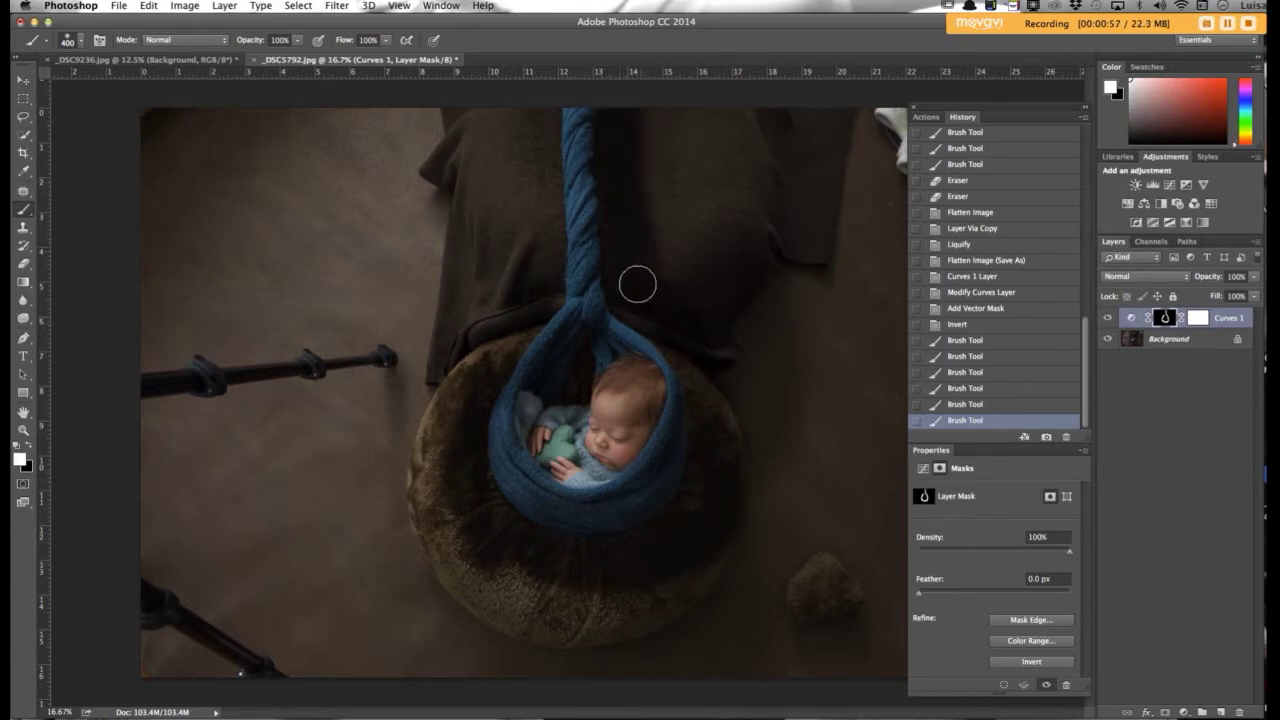
{"action": "mouse_move", "coordinate": [648, 310]}
{"action": "left_mouse_down"}
{"action": "mouse_move", "coordinate": [710, 373]}
{"action": "mouse_move", "coordinate": [719, 402]}
{"action": "mouse_move", "coordinate": [680, 337]}
{"action": "left_mouse_up"}
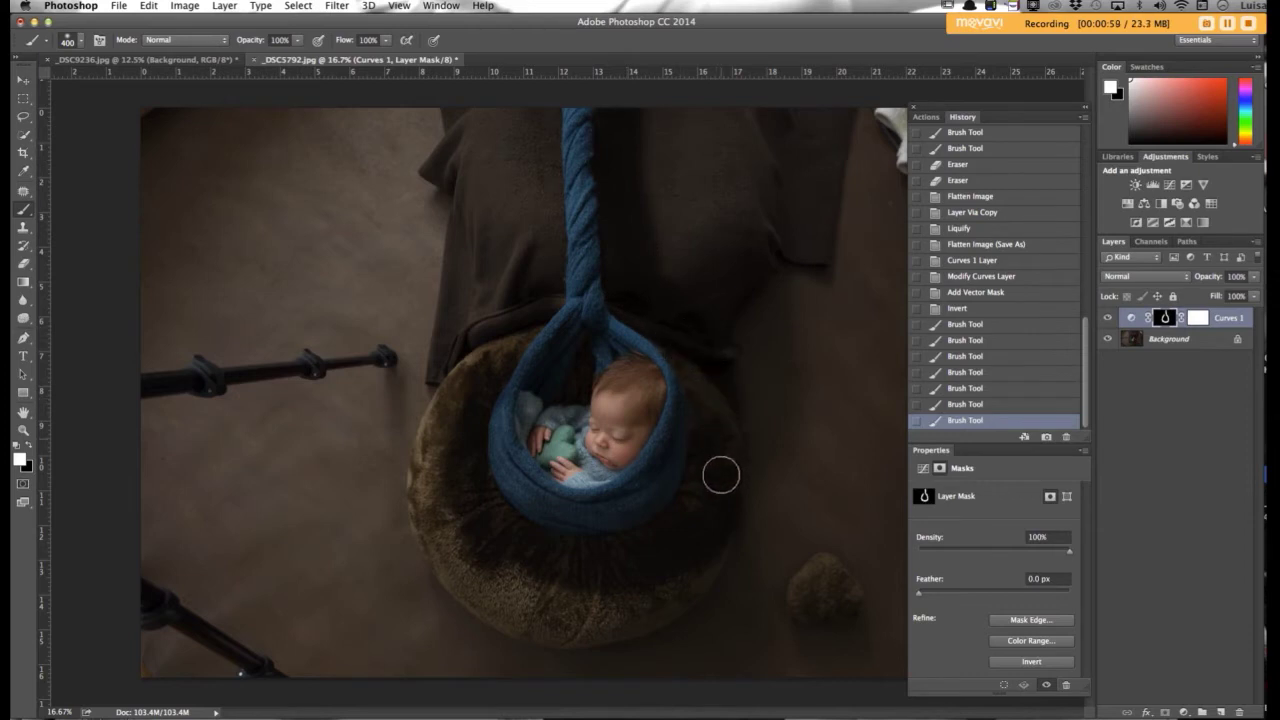
{"action": "mouse_move", "coordinate": [694, 550]}
{"action": "left_mouse_down"}
{"action": "mouse_move", "coordinate": [674, 531]}
{"action": "mouse_move", "coordinate": [634, 546]}
{"action": "mouse_move", "coordinate": [511, 537]}
{"action": "left_mouse_up"}
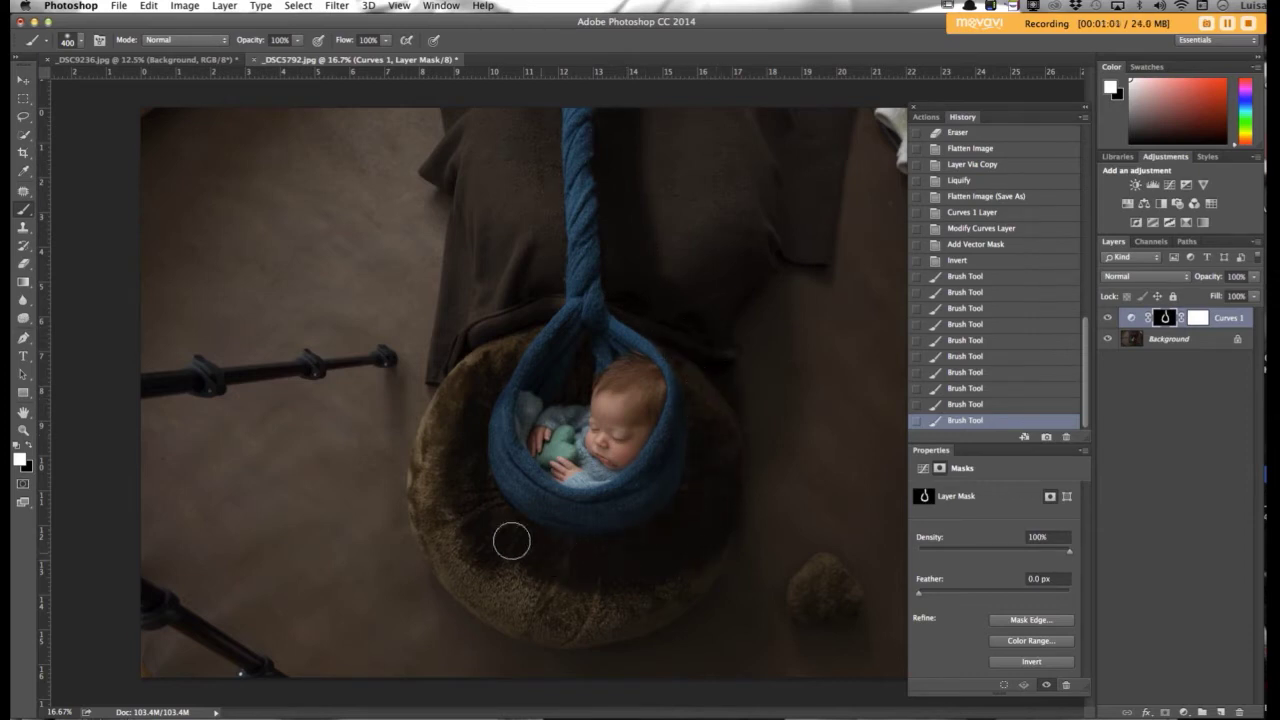
{"action": "mouse_move", "coordinate": [471, 491]}
{"action": "left_mouse_down"}
{"action": "mouse_move", "coordinate": [517, 294]}
{"action": "mouse_move", "coordinate": [534, 114]}
{"action": "mouse_move", "coordinate": [543, 295]}
{"action": "mouse_move", "coordinate": [474, 314]}
{"action": "mouse_move", "coordinate": [506, 137]}
{"action": "mouse_move", "coordinate": [463, 366]}
{"action": "mouse_move", "coordinate": [469, 540]}
{"action": "mouse_move", "coordinate": [603, 589]}
{"action": "mouse_move", "coordinate": [726, 506]}
{"action": "mouse_move", "coordinate": [714, 352]}
{"action": "mouse_move", "coordinate": [717, 417]}
{"action": "mouse_move", "coordinate": [723, 377]}
{"action": "mouse_move", "coordinate": [680, 234]}
{"action": "mouse_move", "coordinate": [644, 277]}
{"action": "mouse_move", "coordinate": [629, 271]}
{"action": "mouse_move", "coordinate": [654, 309]}
{"action": "left_mouse_up"}
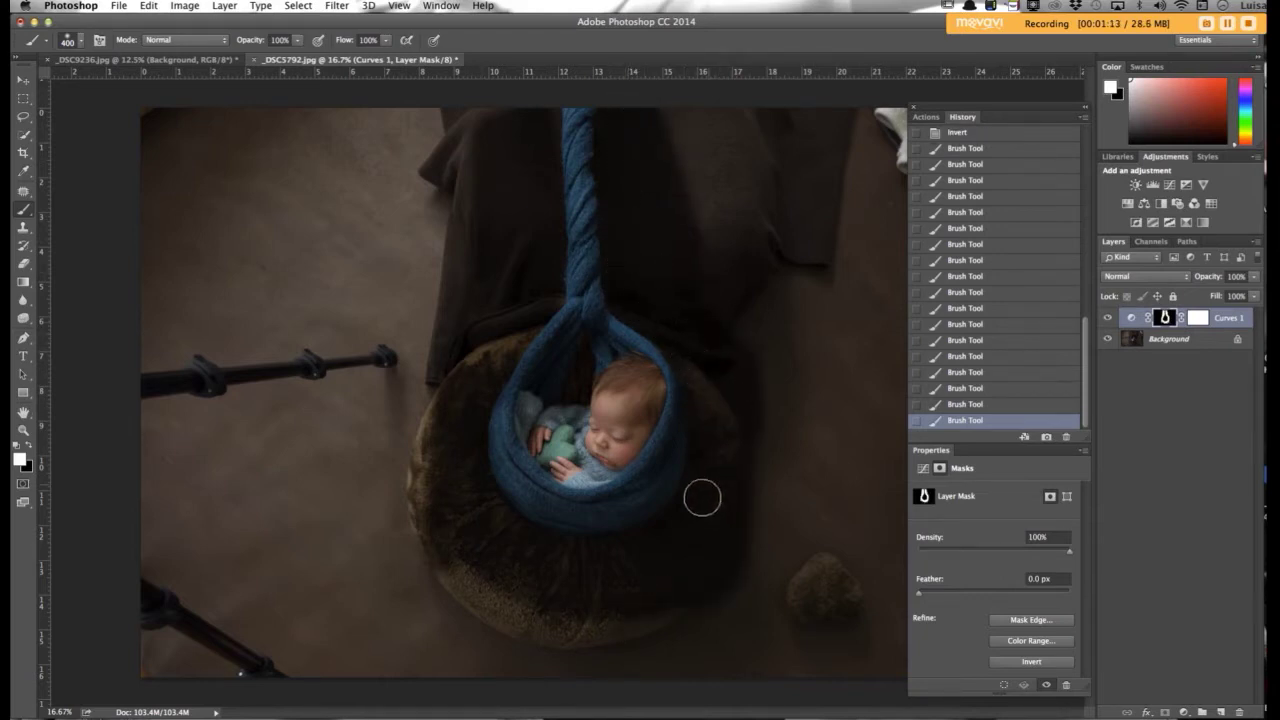
{"action": "mouse_move", "coordinate": [587, 550]}
{"action": "left_mouse_down"}
{"action": "mouse_move", "coordinate": [528, 538]}
{"action": "mouse_move", "coordinate": [480, 495]}
{"action": "mouse_move", "coordinate": [462, 409]}
{"action": "mouse_move", "coordinate": [546, 289]}
{"action": "left_mouse_up"}
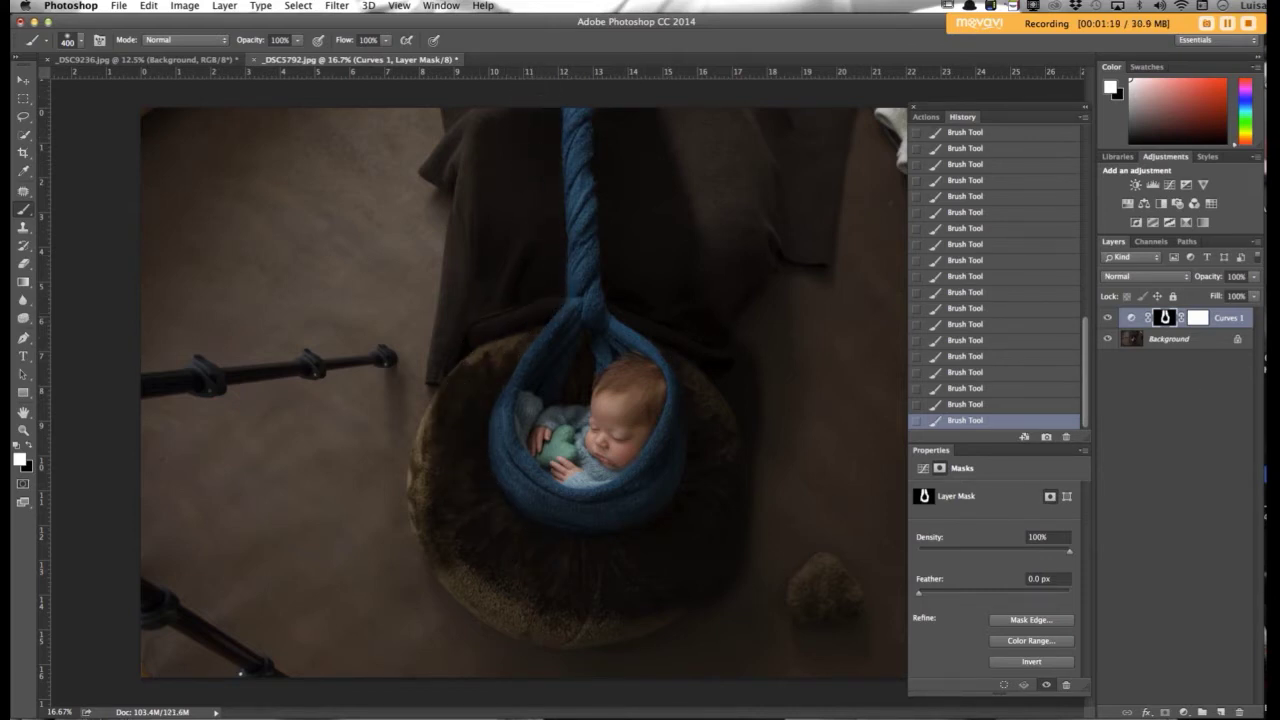
- Darken the Curves adjustment further by moving its curve point to input 155, output 90
{"action": "left_click", "coordinate": [1131, 317]}
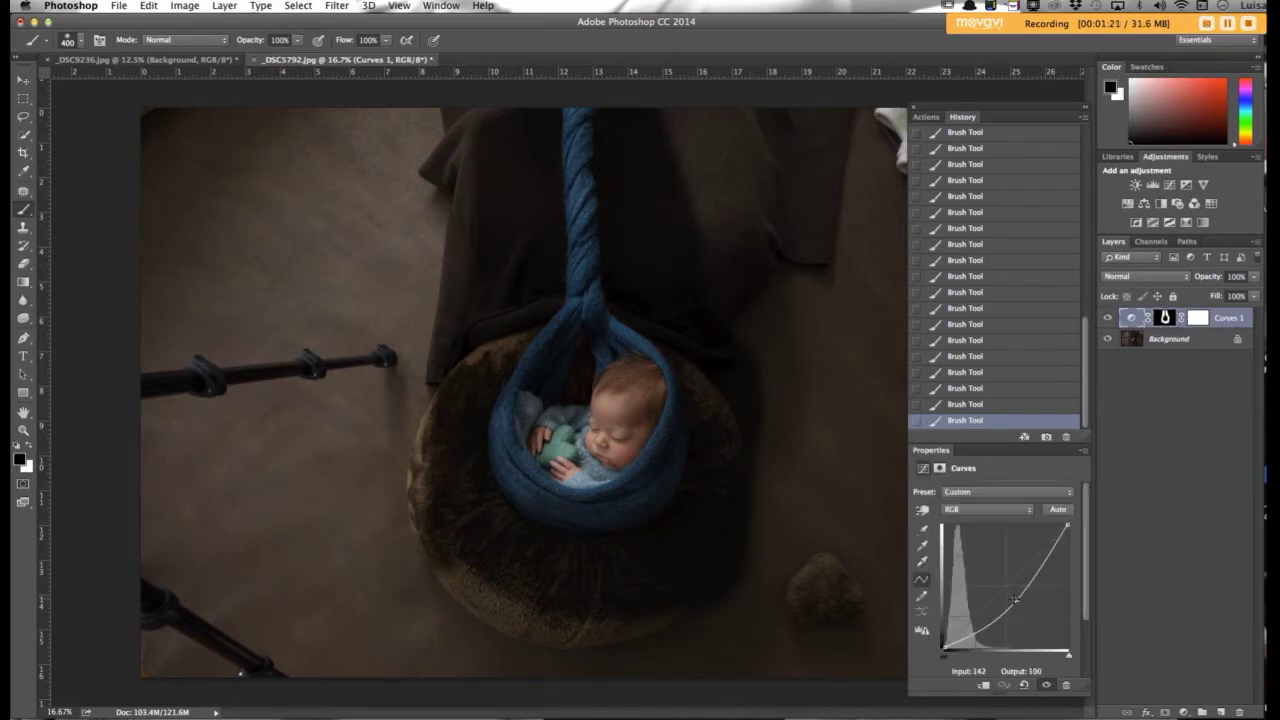
{"action": "left_click_drag", "start_coordinate": [1017, 600], "coordinate": [1019, 605]}
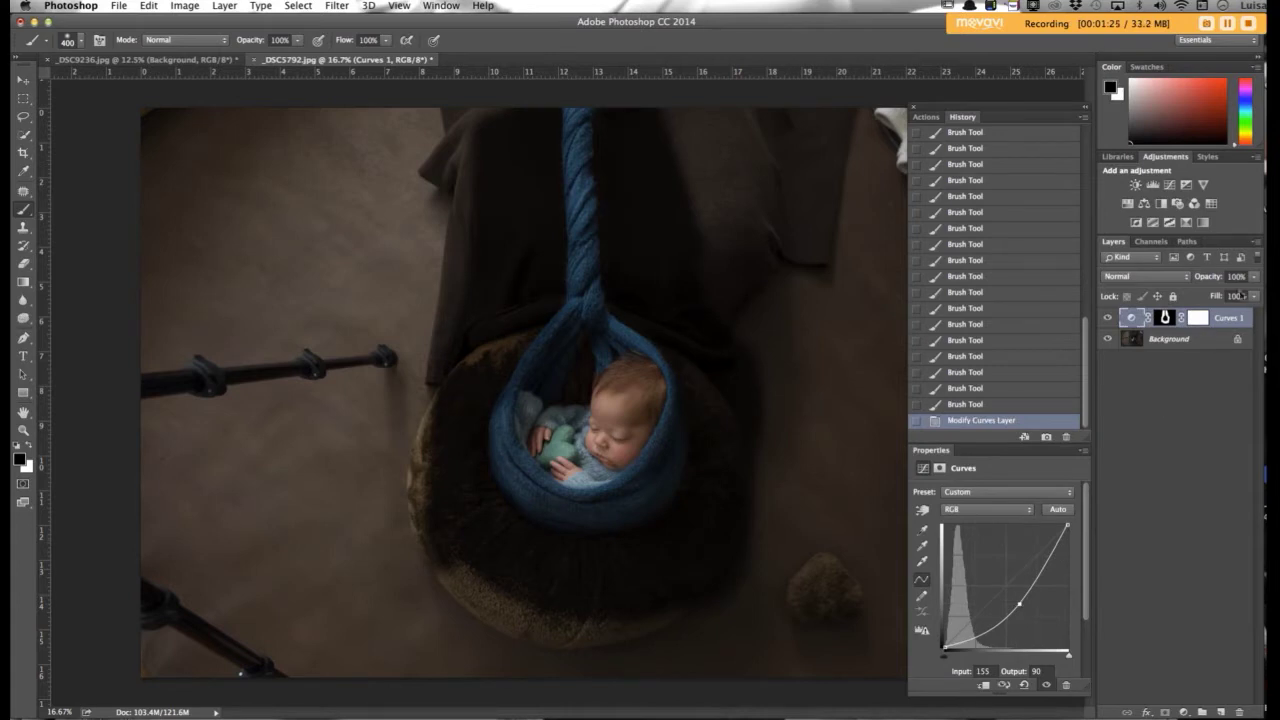
{"action": "left_click", "coordinate": [1234, 318]}
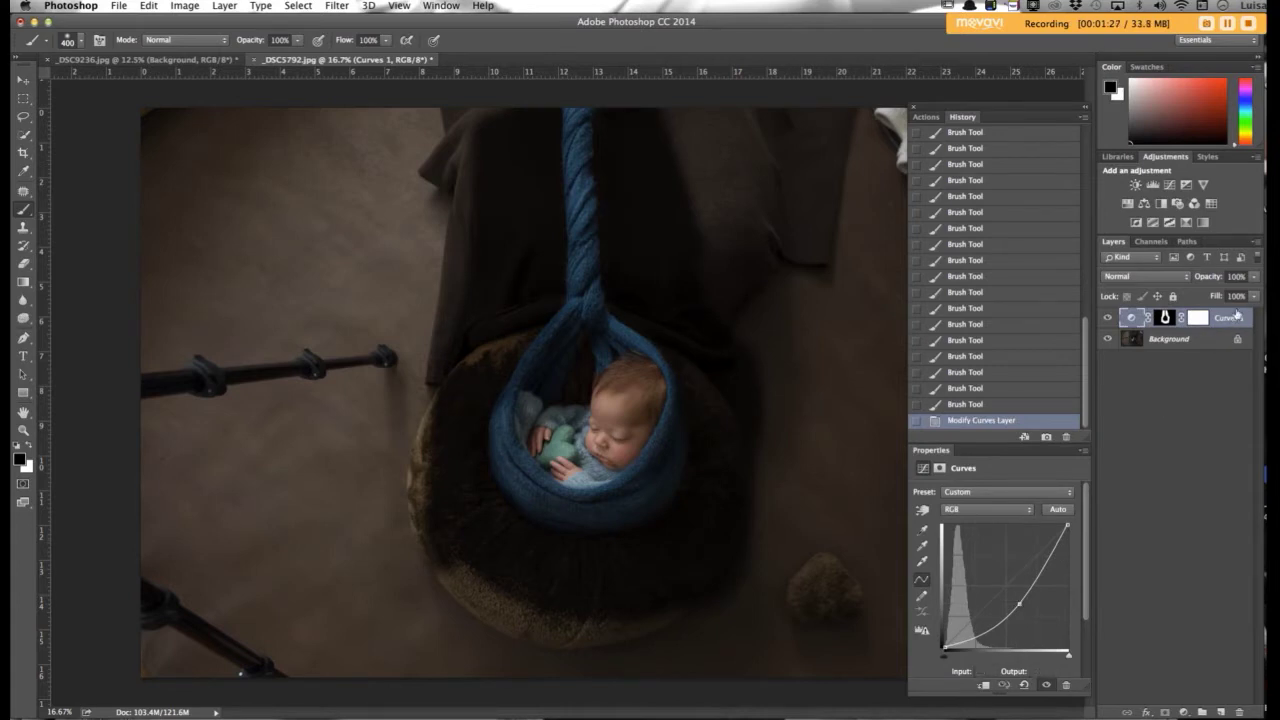
- Lower the Curves layer's opacity to 56%
{"action": "key", "text": "super+equal"}
{"action": "left_click", "coordinate": [1256, 276]}
{"action": "left_click", "coordinate": [1228, 293]}
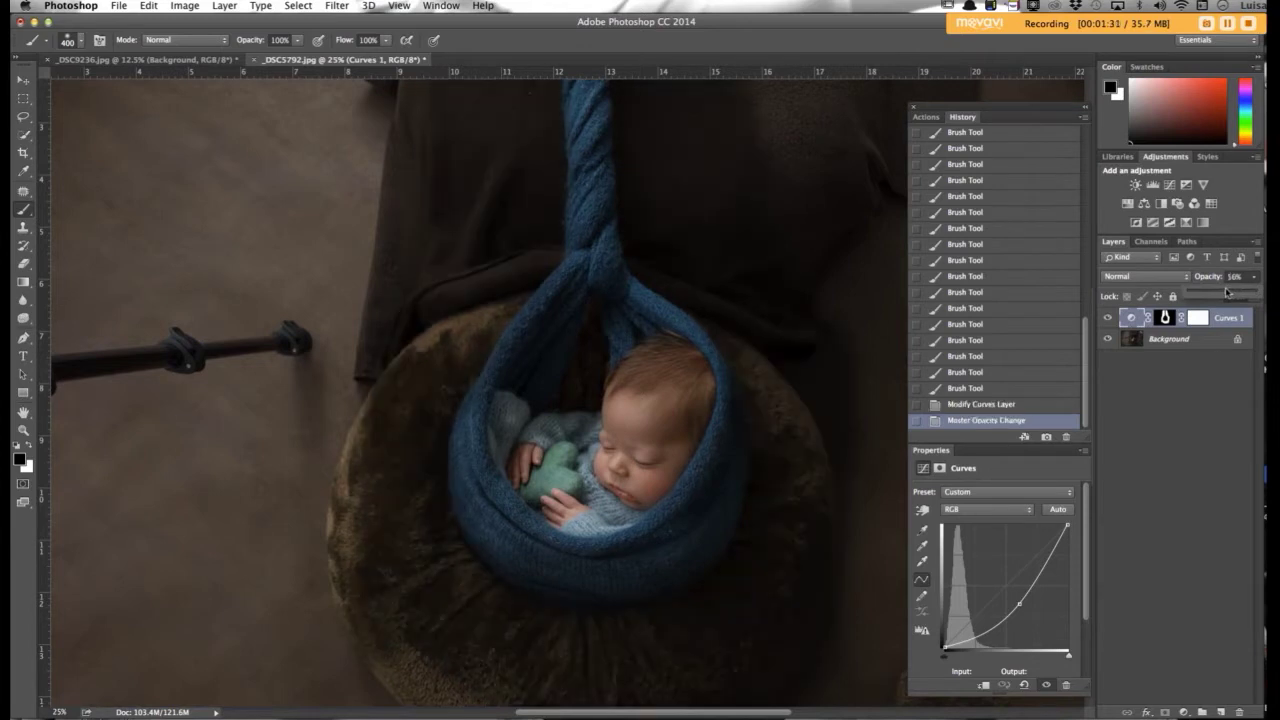
- Paint black on the Curves layer mask with a 125 px brush along the blue wrap's edges and knot to remove the darkening
{"action": "left_click", "coordinate": [31, 448]}
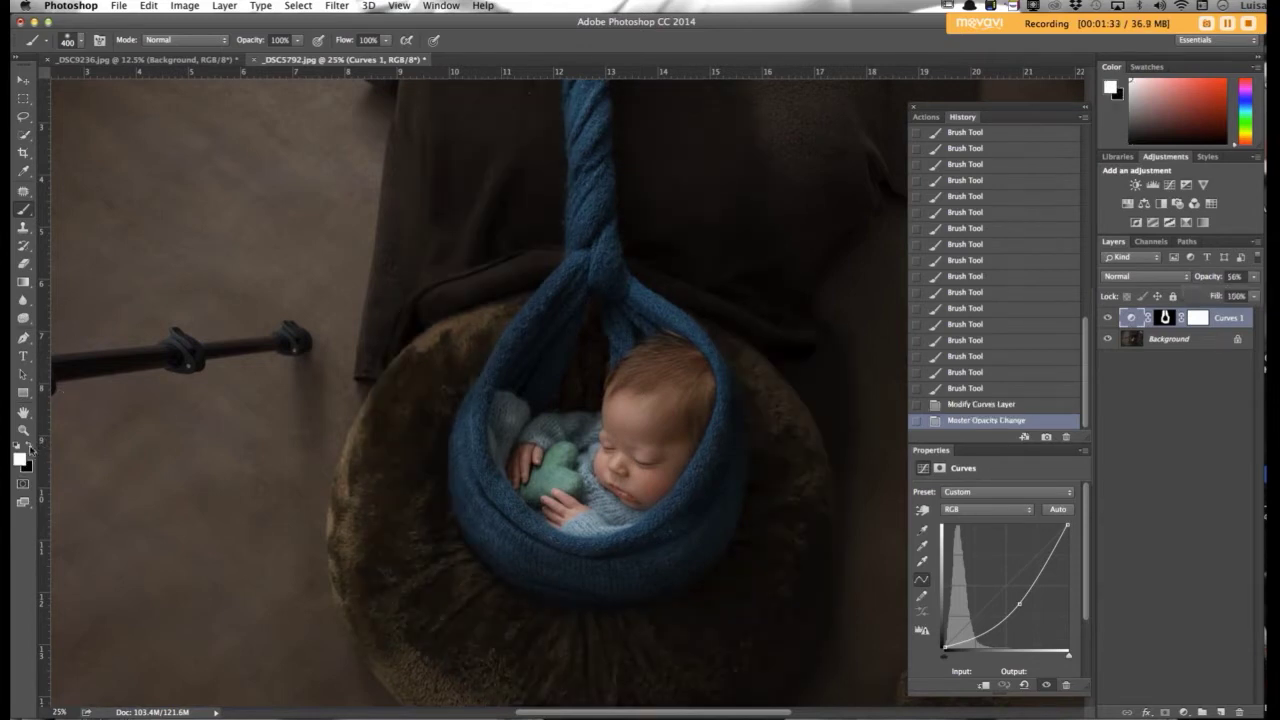
{"action": "left_click", "coordinate": [31, 448]}
{"action": "left_click", "coordinate": [1165, 318]}
{"action": "key", "text": "bracketleft"}
{"action": "key", "text": "bracketleft"}
{"action": "key", "text": "bracketleft"}
{"action": "key", "text": "bracketleft"}
{"action": "key", "text": "x"}
{"action": "key", "text": "bracketleft"}
{"action": "key", "text": "bracketleft"}
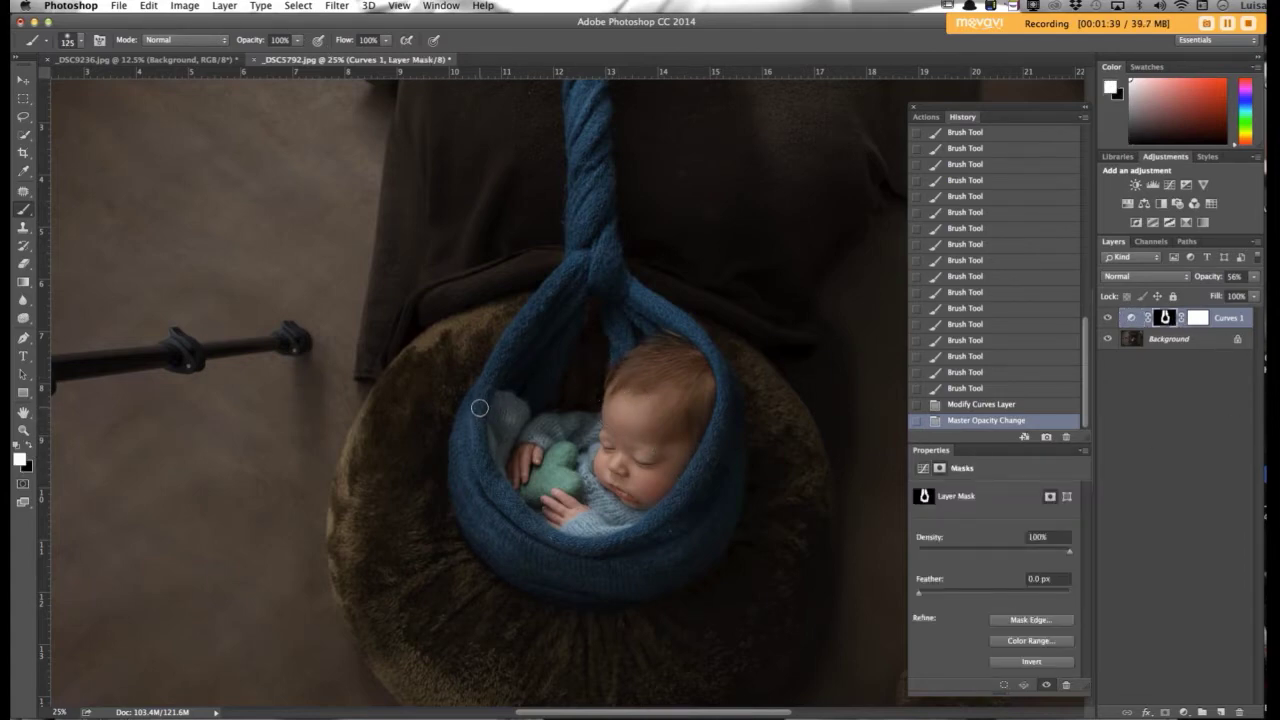
{"action": "left_click", "coordinate": [28, 446]}
{"action": "left_click_drag", "start_coordinate": [486, 398], "coordinate": [475, 404]}
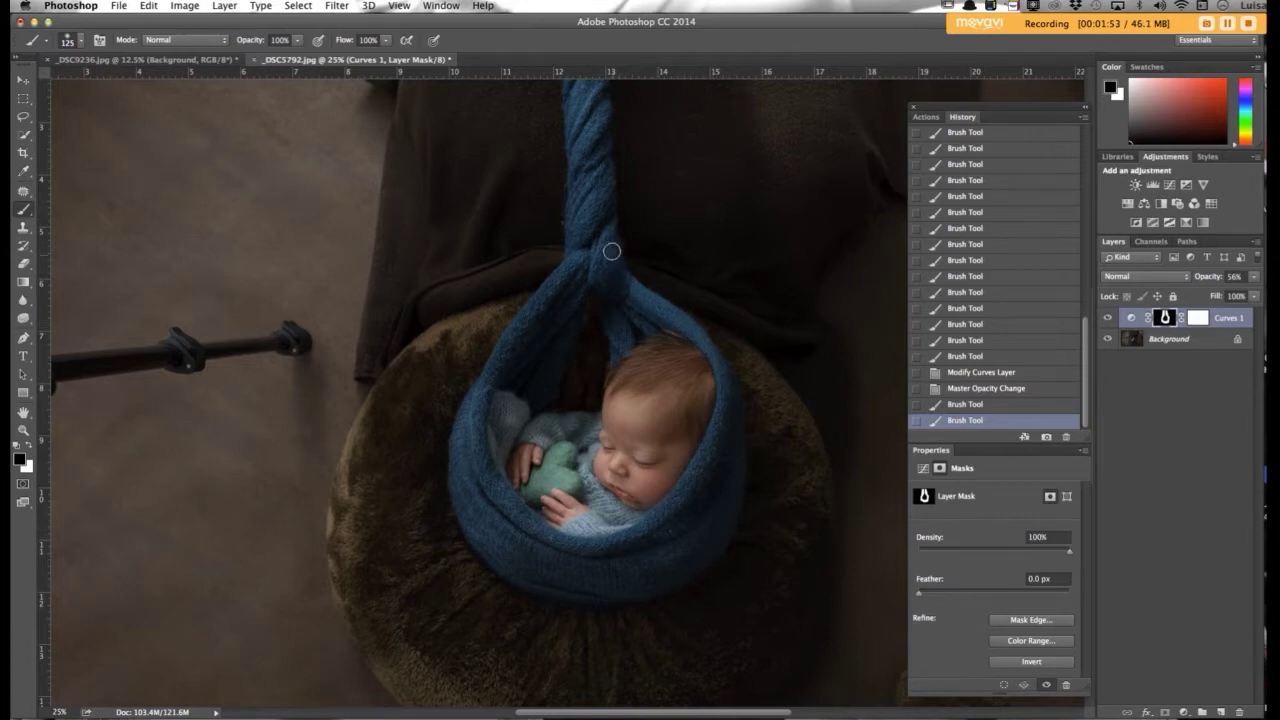
{"action": "left_click_drag", "start_coordinate": [605, 174], "coordinate": [570, 250]}
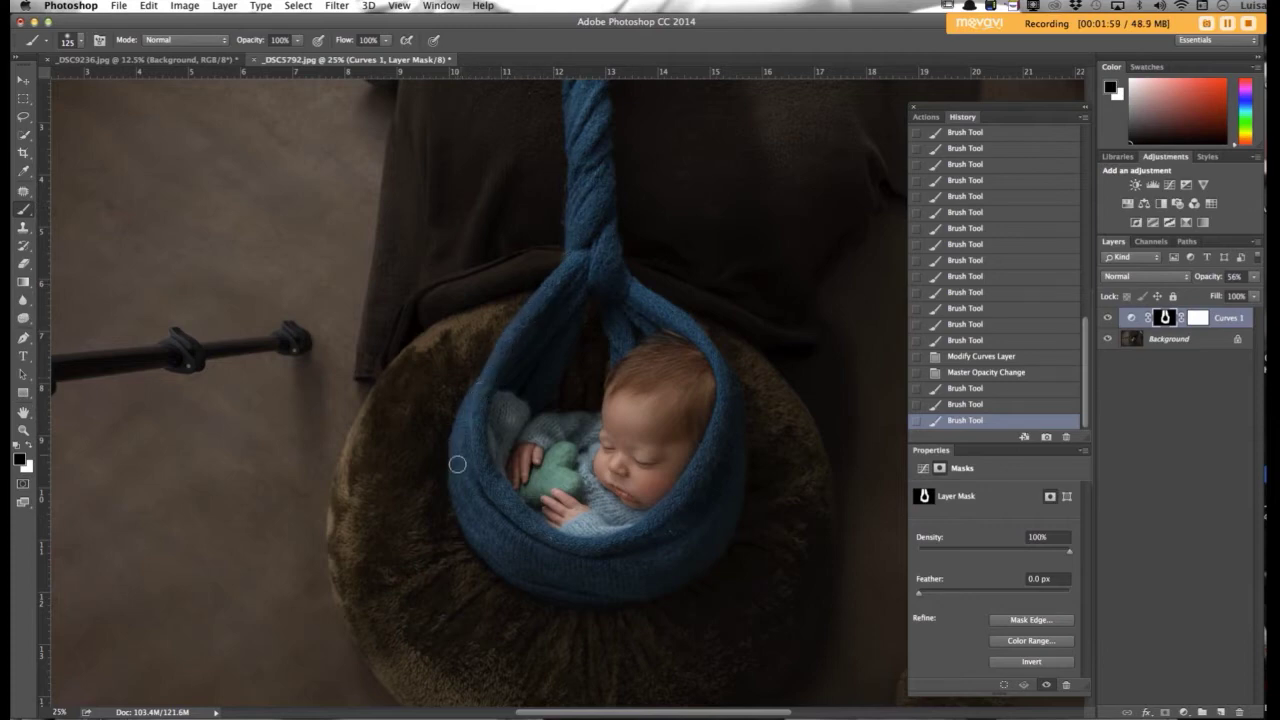
{"action": "mouse_move", "coordinate": [479, 538]}
{"action": "left_mouse_down"}
{"action": "mouse_move", "coordinate": [471, 531]}
{"action": "mouse_move", "coordinate": [486, 548]}
{"action": "left_mouse_up"}
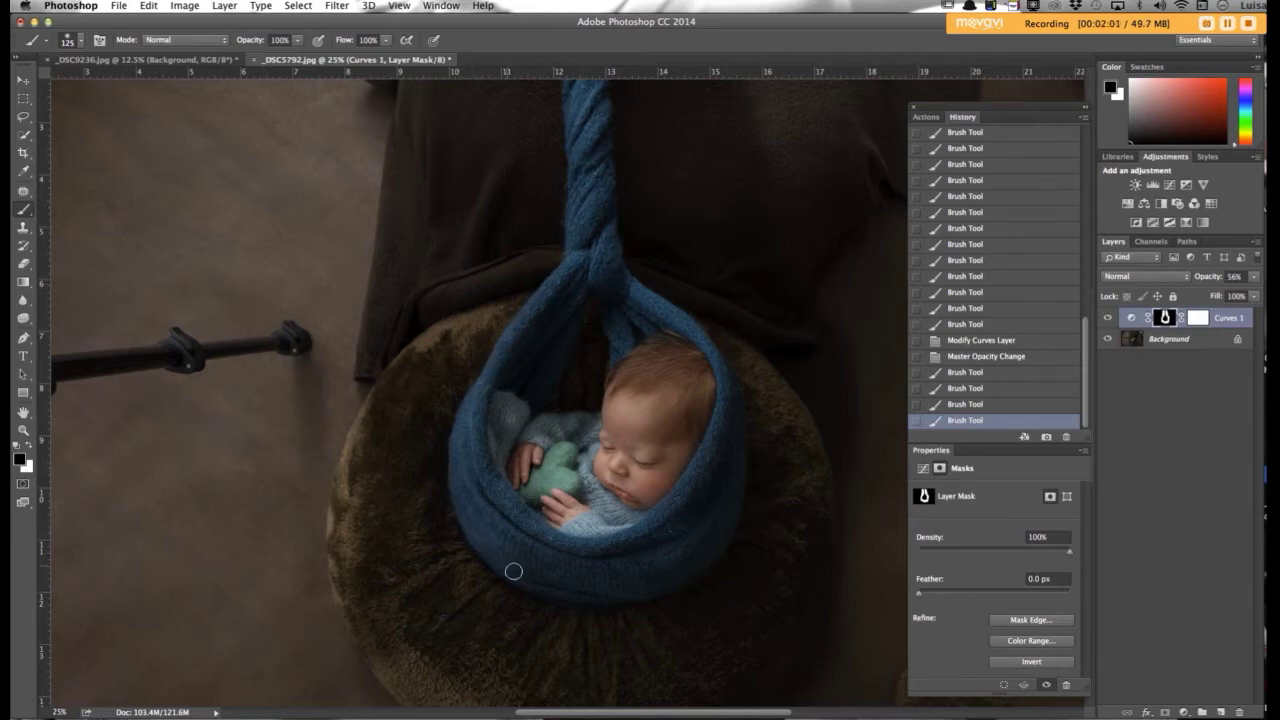
{"action": "left_click_drag", "start_coordinate": [697, 565], "coordinate": [794, 443]}
- Raise the Curves layer's opacity to 100% and paint more black on its mask over the lower part of the wrap
{"action": "left_click", "coordinate": [1252, 279]}
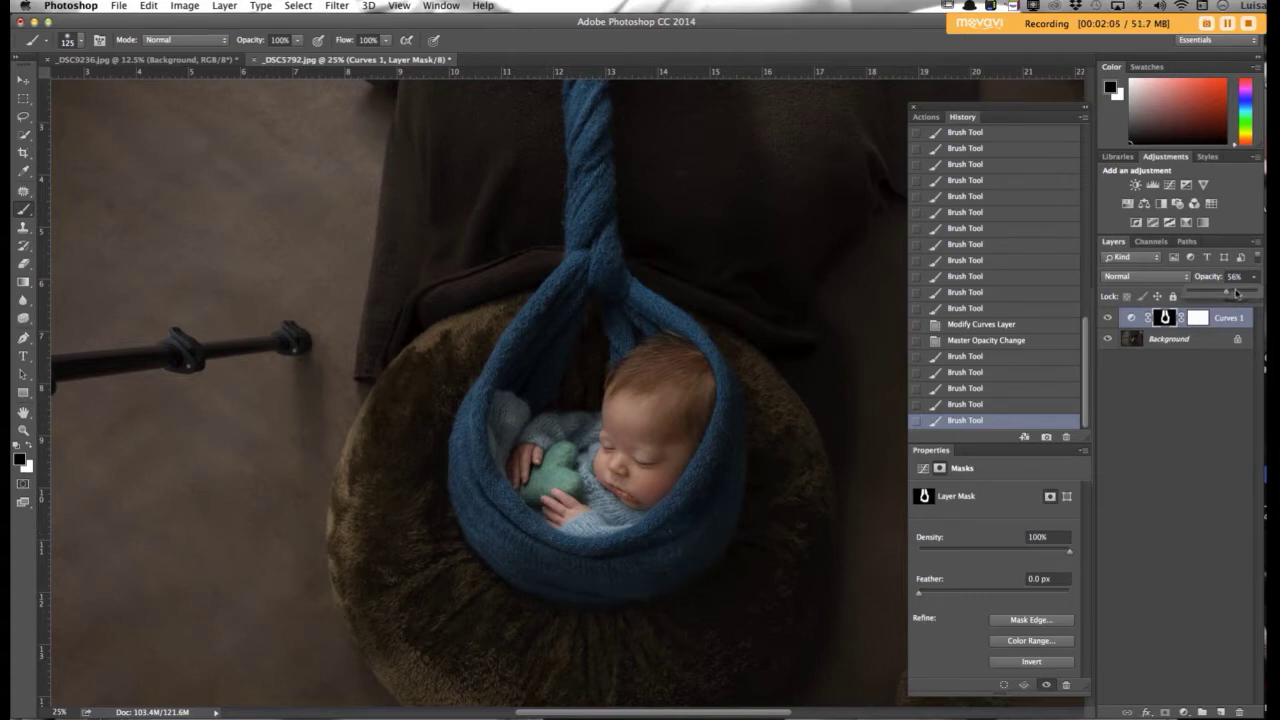
{"action": "left_click_drag", "start_coordinate": [1234, 293], "coordinate": [1257, 294]}
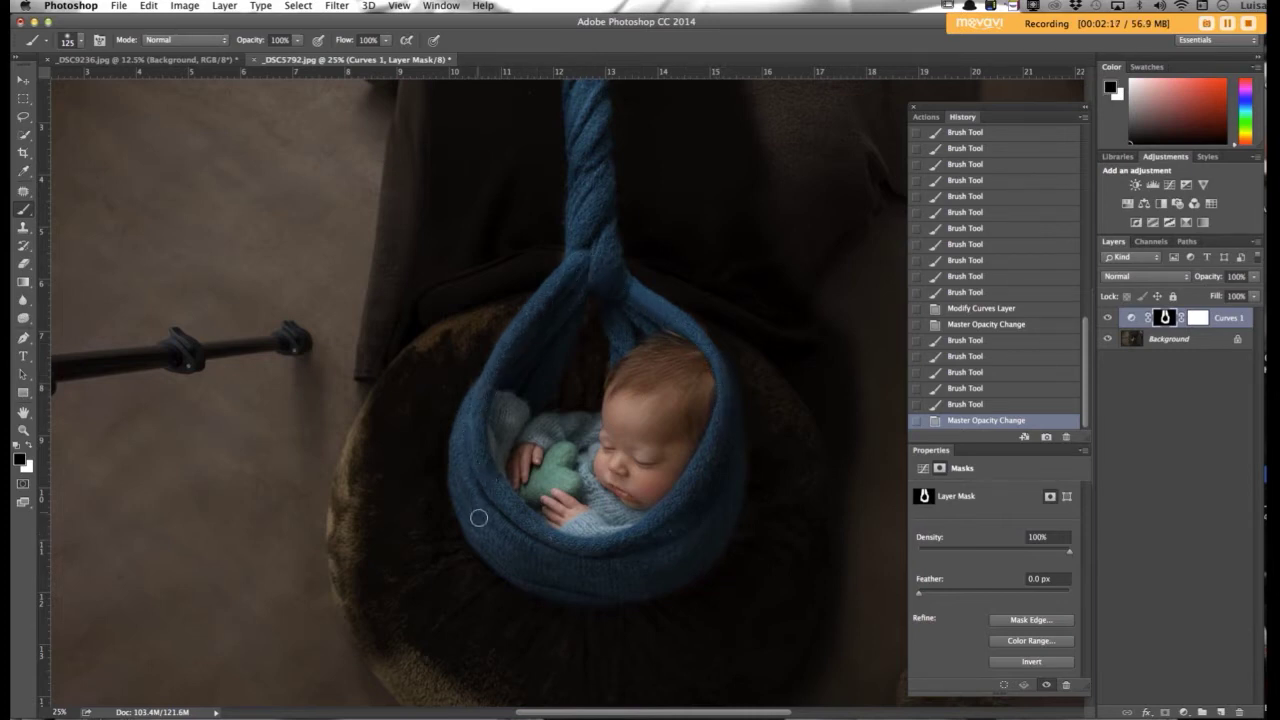
{"action": "mouse_move", "coordinate": [460, 492]}
{"action": "left_mouse_down"}
{"action": "mouse_move", "coordinate": [477, 534]}
{"action": "mouse_move", "coordinate": [551, 586]}
{"action": "mouse_move", "coordinate": [631, 586]}
{"action": "mouse_move", "coordinate": [677, 469]}
{"action": "left_mouse_up"}
- Paint black on the mask over the twisted rope up to the image's top edge and along the wrap's upper right edge
{"action": "scroll", "coordinate": [677, 469], "scroll_direction": "up", "scroll_amount": 3}
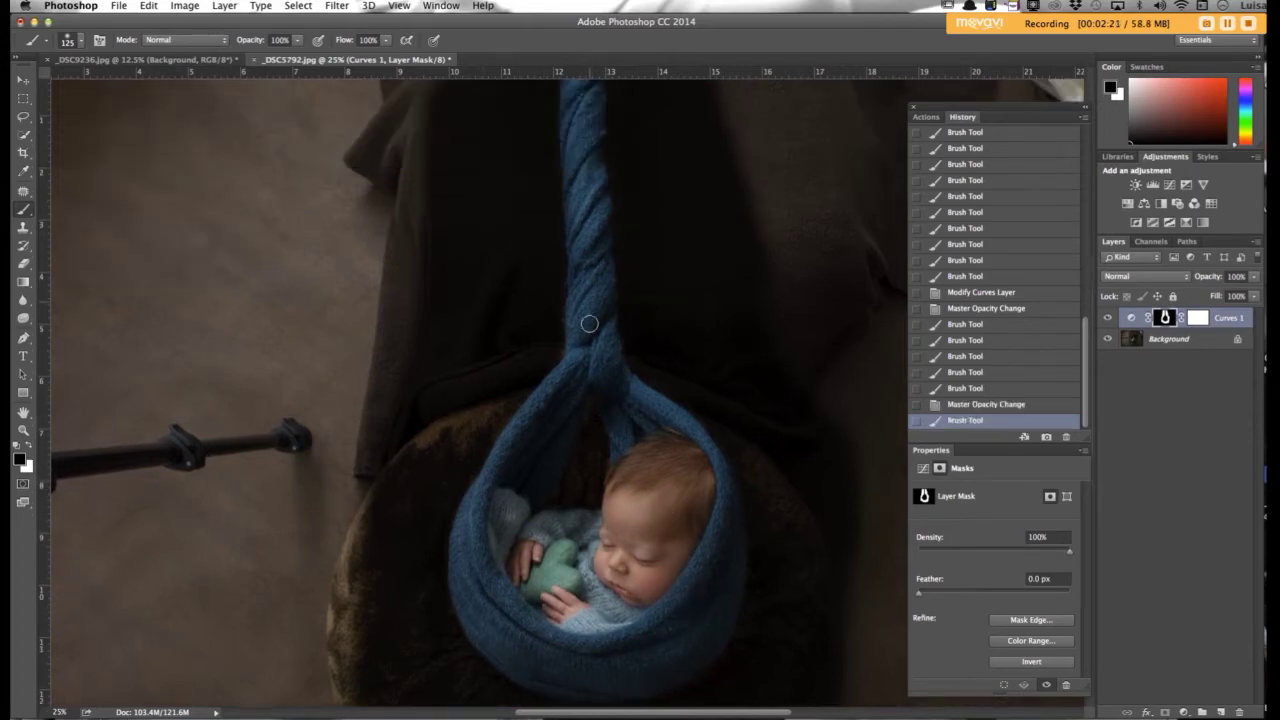
{"action": "mouse_move", "coordinate": [575, 289]}
{"action": "left_mouse_down"}
{"action": "mouse_move", "coordinate": [569, 151]}
{"action": "mouse_move", "coordinate": [584, 139]}
{"action": "left_mouse_up"}
{"action": "scroll", "coordinate": [588, 142], "scroll_direction": "up", "scroll_amount": 5}
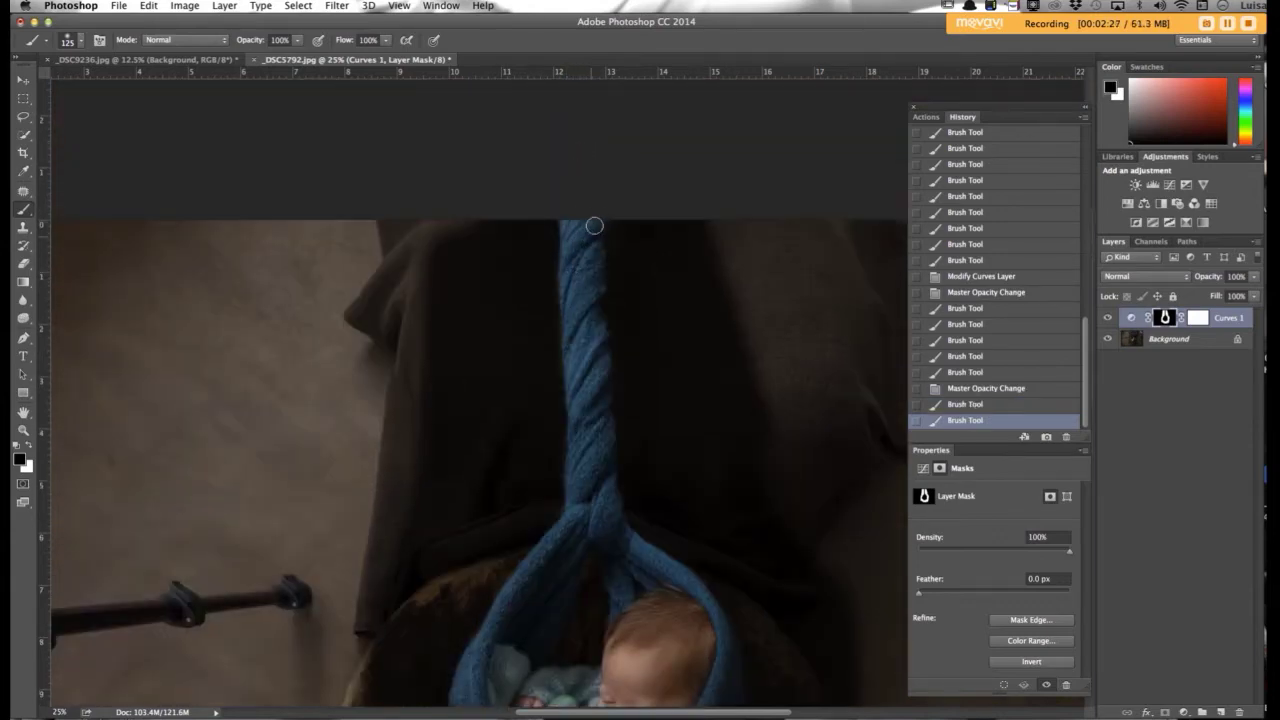
{"action": "mouse_move", "coordinate": [595, 350]}
{"action": "left_mouse_down"}
{"action": "mouse_move", "coordinate": [603, 480]}
{"action": "mouse_move", "coordinate": [603, 394]}
{"action": "left_mouse_up"}
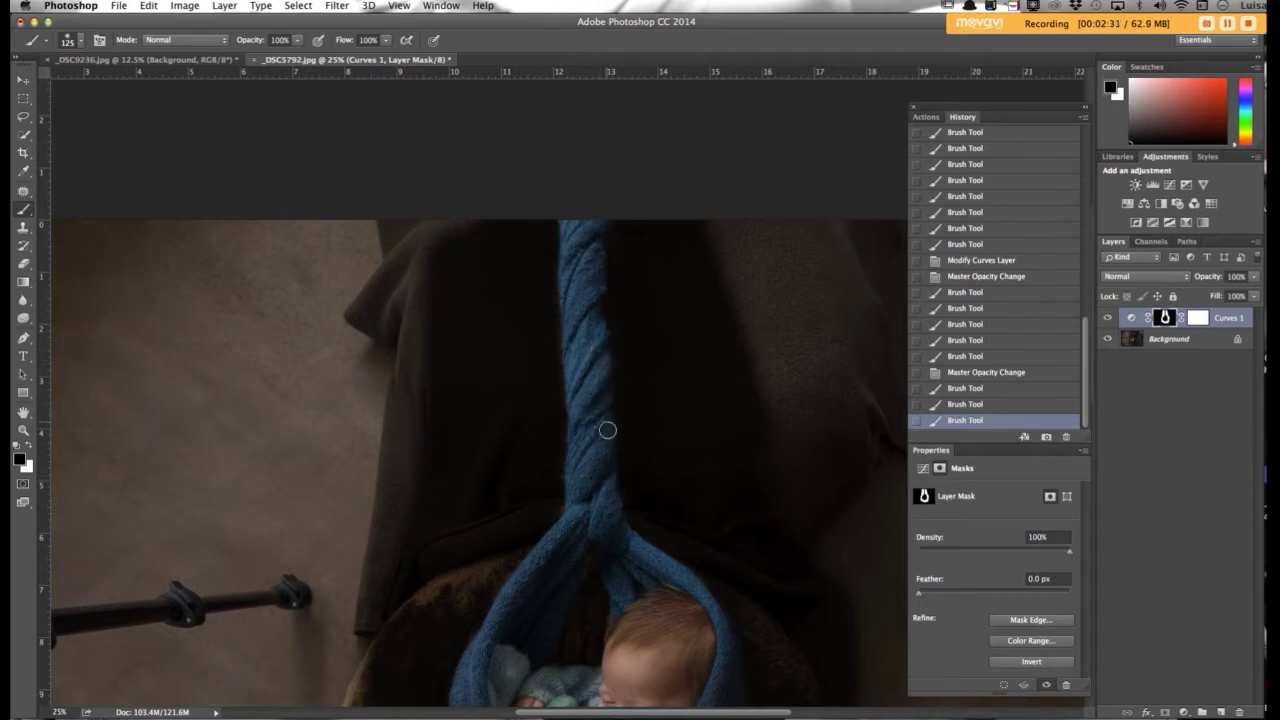
{"action": "mouse_move", "coordinate": [627, 540]}
{"action": "left_mouse_down"}
{"action": "mouse_move", "coordinate": [692, 589]}
{"action": "mouse_move", "coordinate": [724, 642]}
{"action": "left_mouse_up"}
{"action": "scroll", "coordinate": [651, 637], "scroll_direction": "down", "scroll_amount": 2}
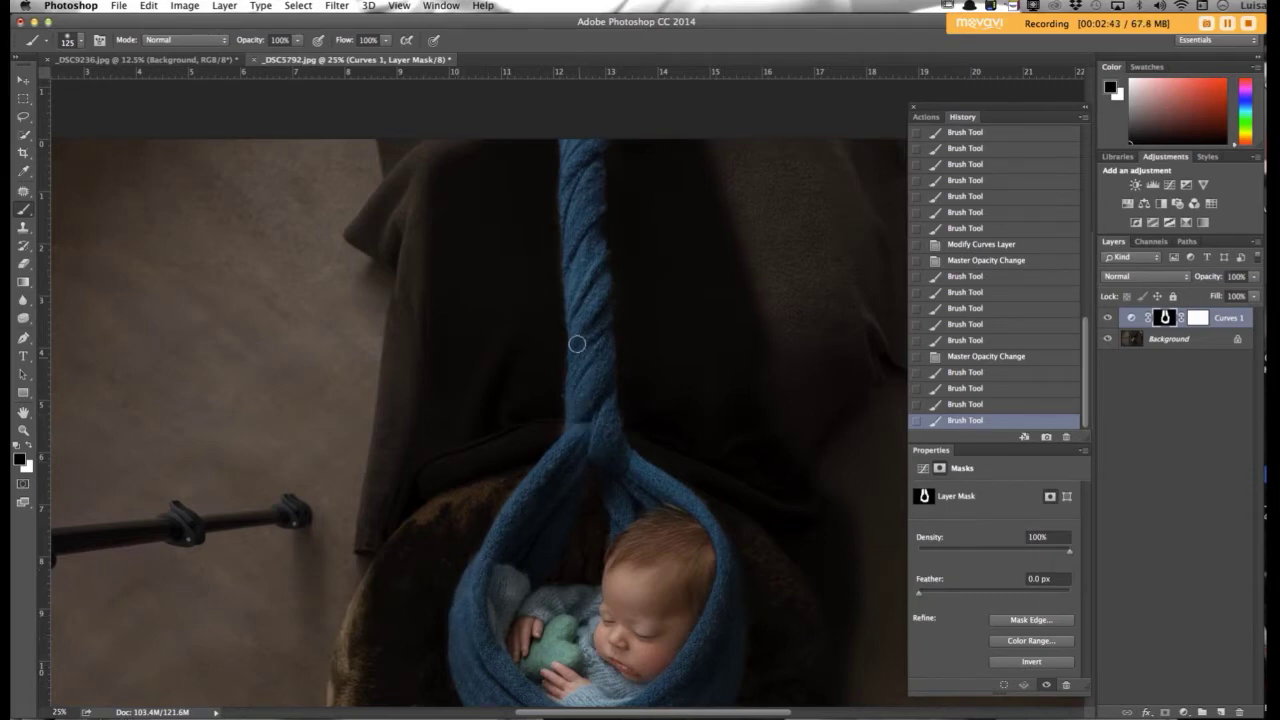
{"action": "left_click_drag", "start_coordinate": [576, 298], "coordinate": [577, 194]}
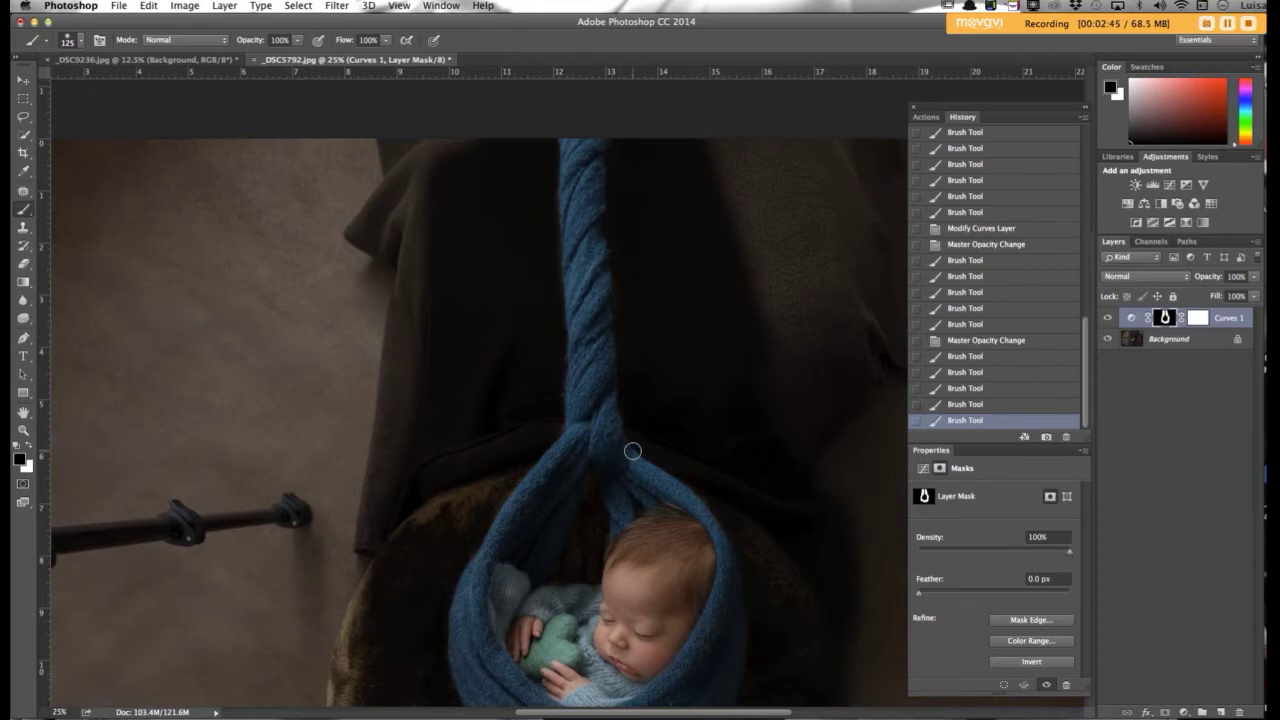
- Clean the darkening off the pouch's right side and lower left edge by painting black on the mask
{"action": "scroll", "coordinate": [631, 449], "scroll_direction": "down", "scroll_amount": 3}
{"action": "mouse_move", "coordinate": [636, 424]}
{"action": "left_mouse_down"}
{"action": "mouse_move", "coordinate": [646, 371]}
{"action": "mouse_move", "coordinate": [669, 369]}
{"action": "mouse_move", "coordinate": [709, 423]}
{"action": "left_mouse_up"}
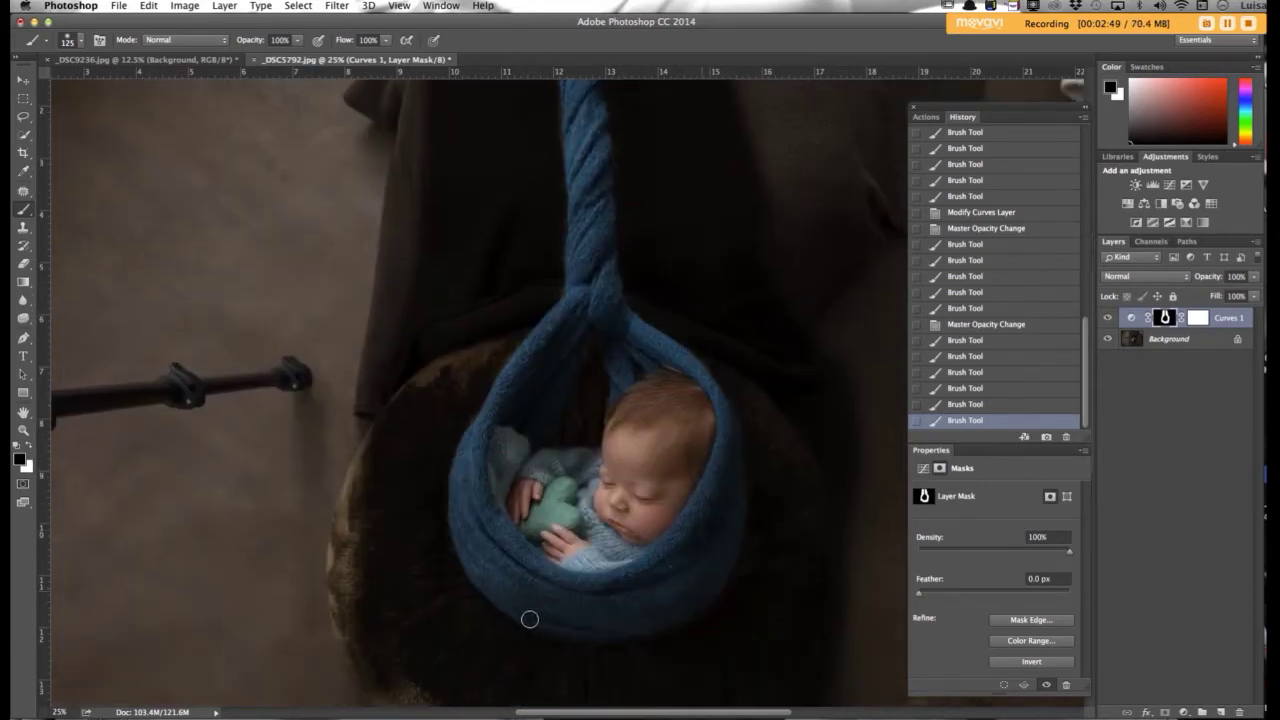
{"action": "mouse_move", "coordinate": [474, 558]}
{"action": "left_mouse_down"}
{"action": "mouse_move", "coordinate": [462, 512]}
{"action": "mouse_move", "coordinate": [491, 429]}
{"action": "mouse_move", "coordinate": [563, 361]}
{"action": "mouse_move", "coordinate": [589, 239]}
{"action": "mouse_move", "coordinate": [591, 340]}
{"action": "left_mouse_up"}
- Restore the darkening beside the twisted rope's left edge by painting white on the mask with a 40 px brush
{"action": "scroll", "coordinate": [592, 400], "scroll_direction": "up", "scroll_amount": 3}
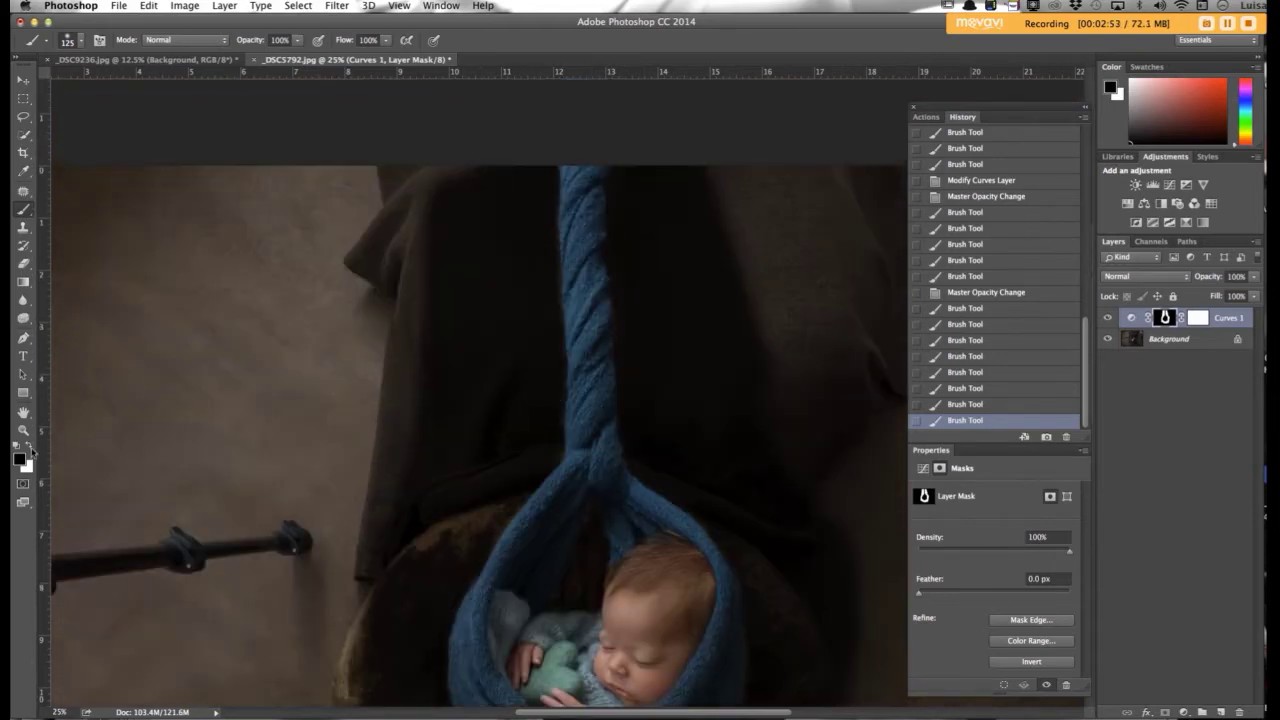
{"action": "left_click", "coordinate": [30, 448]}
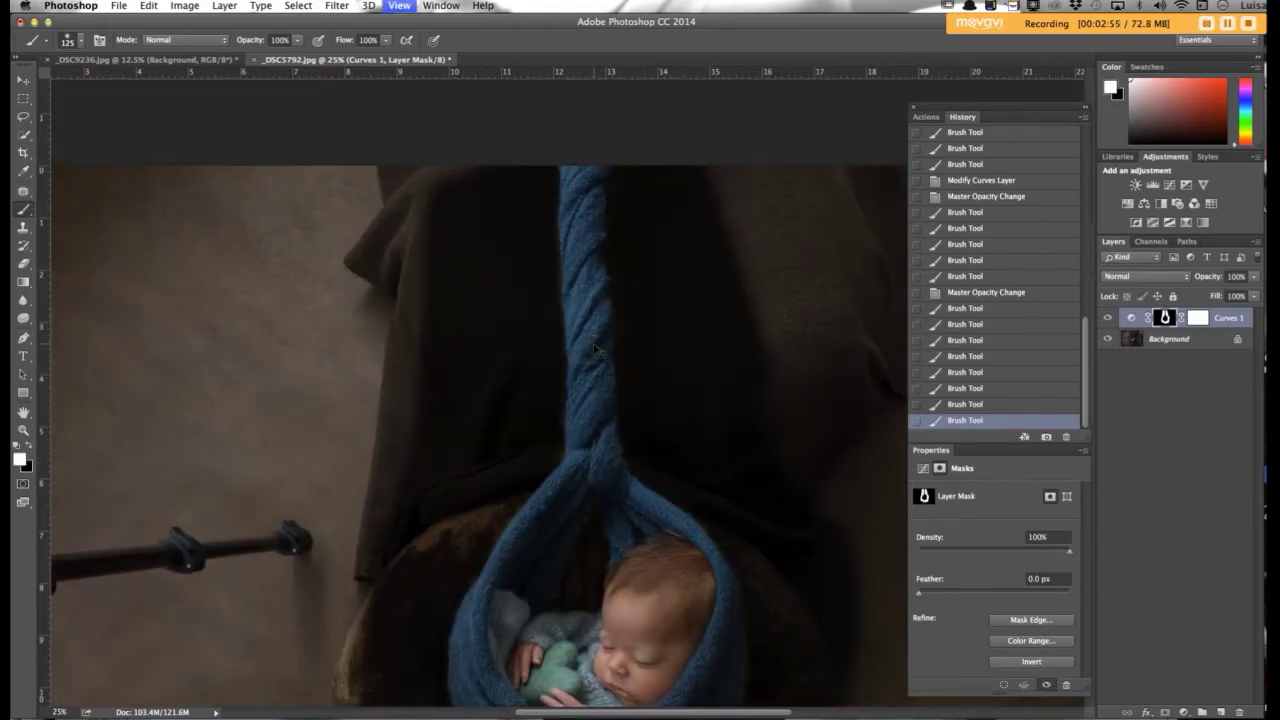
{"action": "key", "text": "super+plus"}
{"action": "key", "text": "bracketleft"}
{"action": "key", "text": "bracketleft"}
{"action": "key", "text": "bracketleft"}
{"action": "key", "text": "bracketleft"}
{"action": "key", "text": "bracketleft"}
{"action": "key", "text": "bracketleft"}
{"action": "key", "text": "bracketleft"}
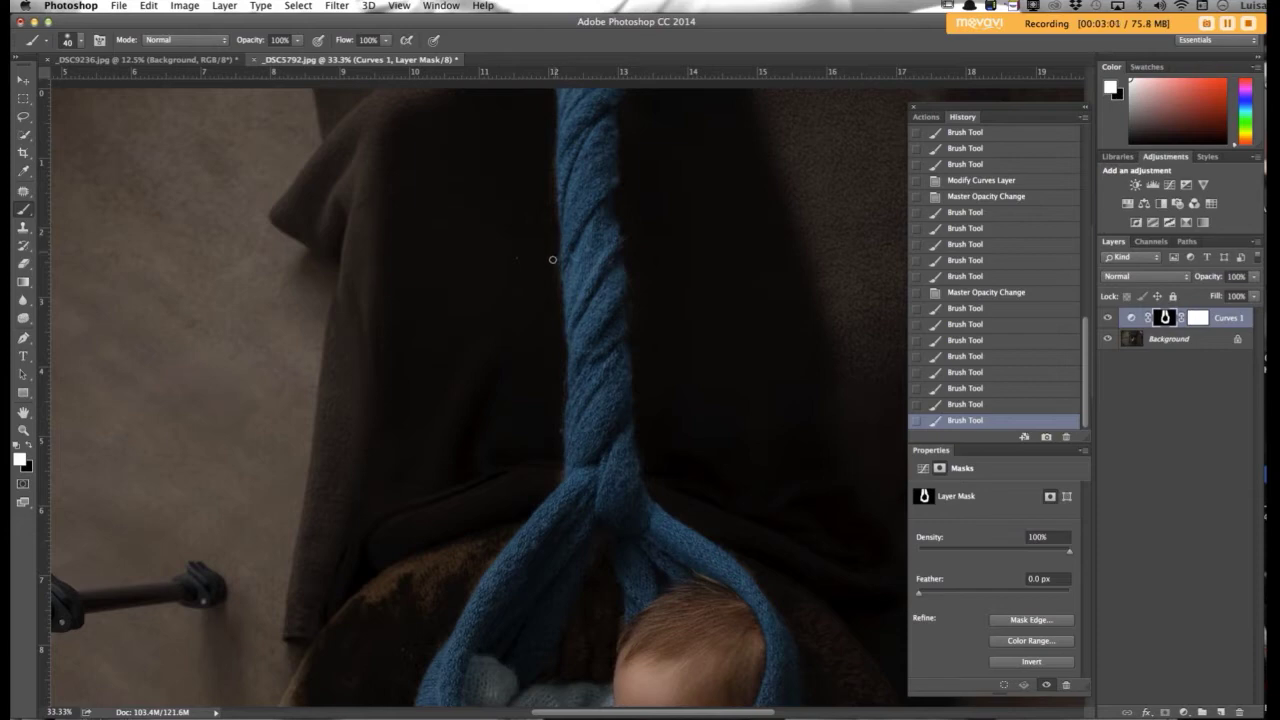
{"action": "left_click", "coordinate": [555, 237]}
- Paint white on the mask just outside the pouch's left and upper right edges to darken the remaining light fringe
{"action": "scroll", "coordinate": [746, 337], "scroll_direction": "down", "scroll_amount": 5}
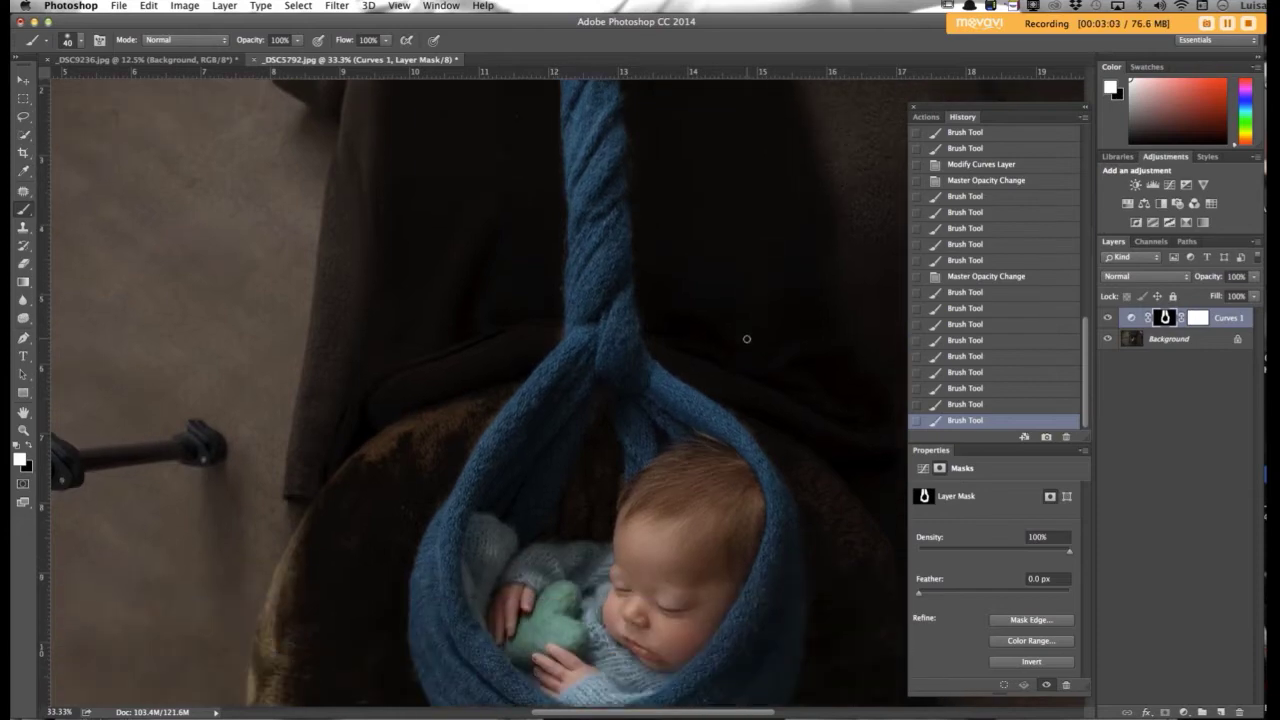
{"action": "scroll", "coordinate": [788, 401], "scroll_direction": "down", "scroll_amount": 2}
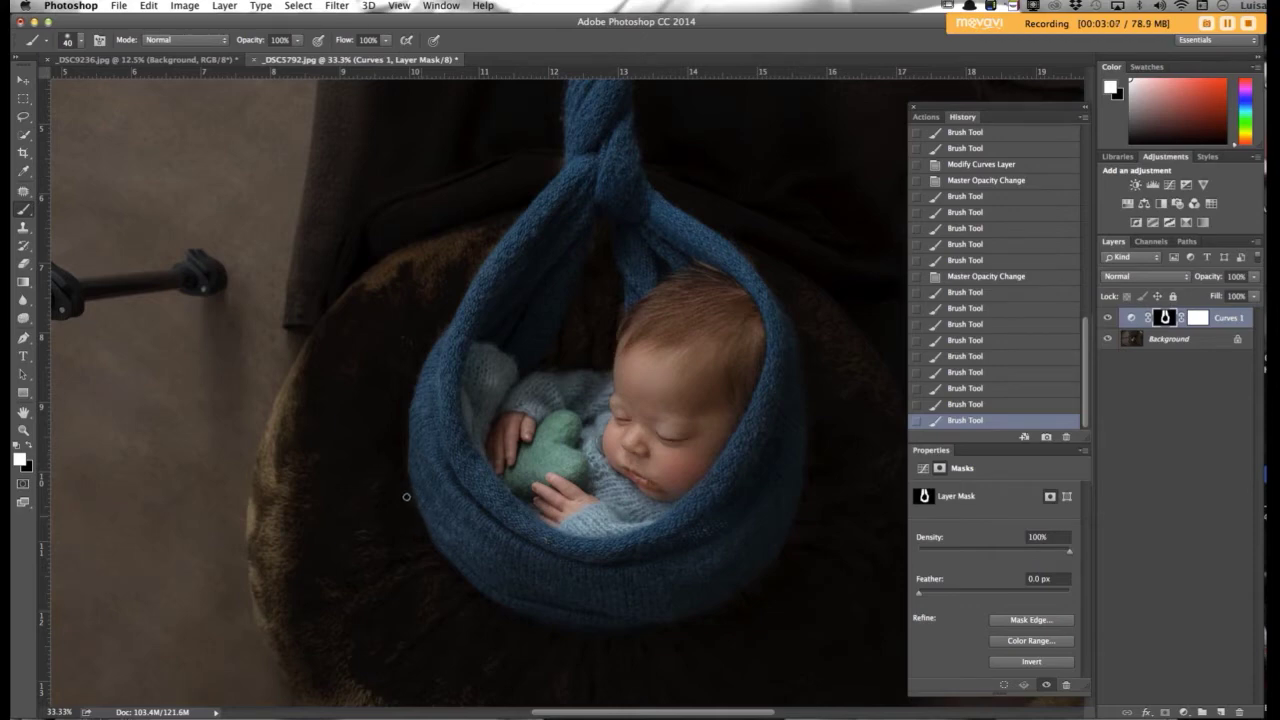
{"action": "left_click", "coordinate": [412, 508]}
{"action": "mouse_move", "coordinate": [436, 331]}
{"action": "left_mouse_down"}
{"action": "mouse_move", "coordinate": [499, 207]}
{"action": "mouse_move", "coordinate": [551, 157]}
{"action": "mouse_move", "coordinate": [593, 155]}
{"action": "mouse_move", "coordinate": [762, 255]}
{"action": "left_mouse_up"}
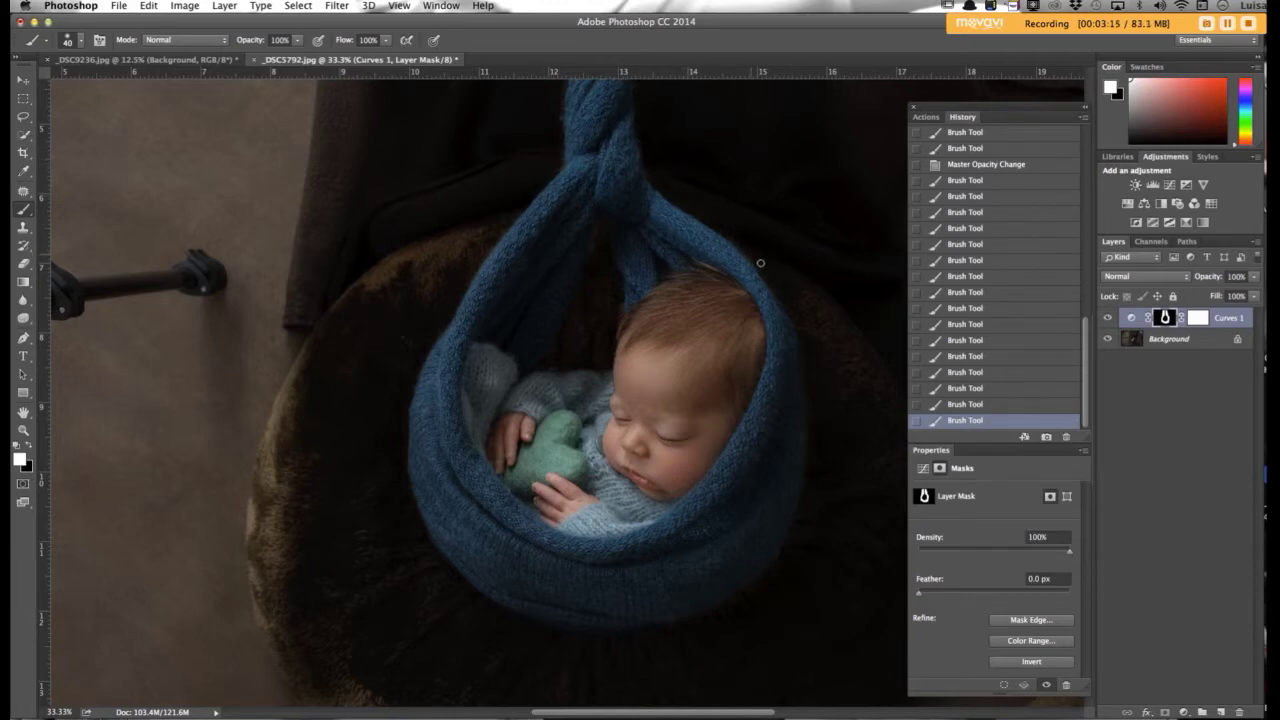
{"action": "left_click_drag", "start_coordinate": [763, 267], "coordinate": [805, 309]}
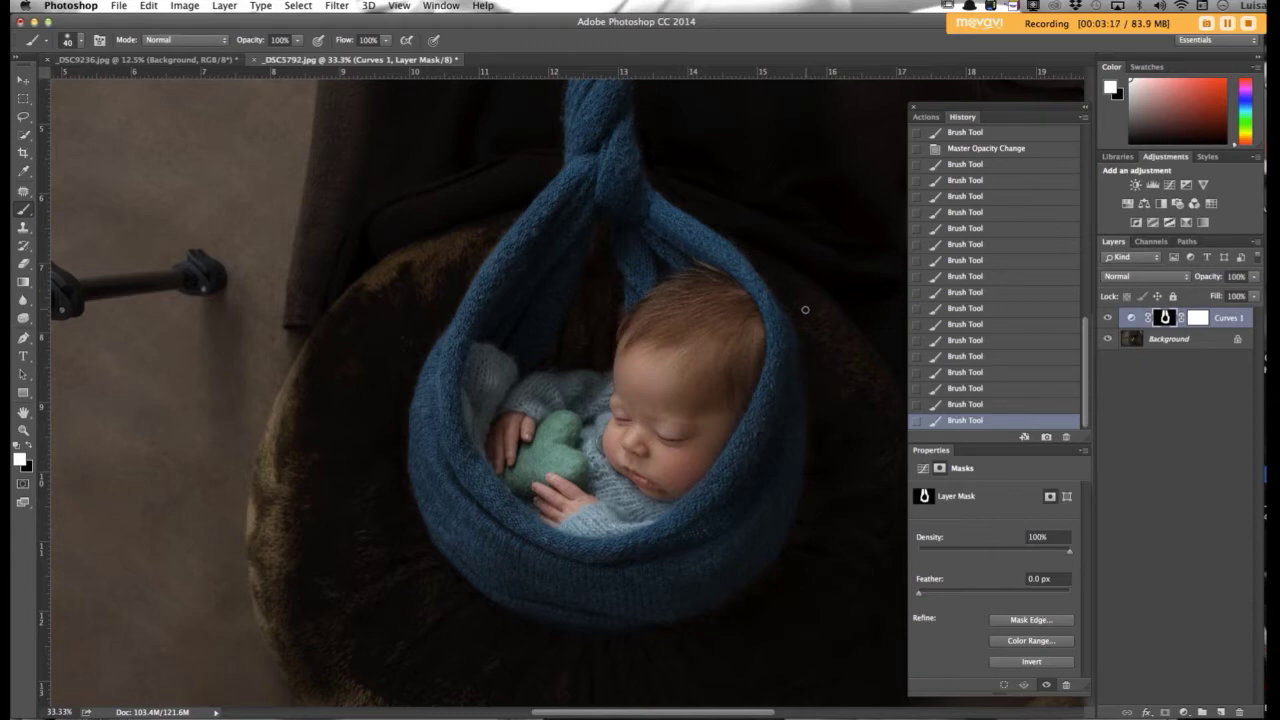
- Paint white on the mask beside the pouch's right side and compare the image with the Curves layer hidden and shown
{"action": "left_click", "coordinate": [804, 331]}
{"action": "left_click", "coordinate": [809, 549]}
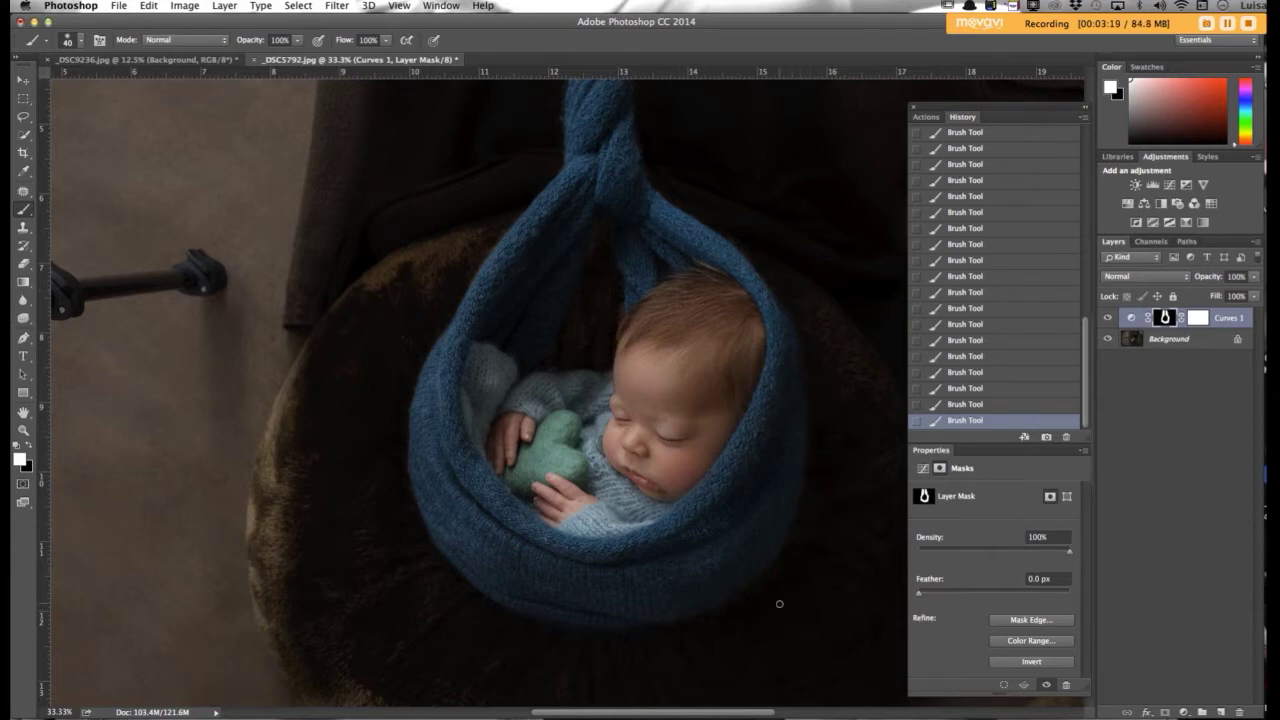
{"action": "left_click", "coordinate": [1108, 318]}
{"action": "left_click", "coordinate": [1108, 318]}
{"action": "left_click", "coordinate": [1108, 318]}
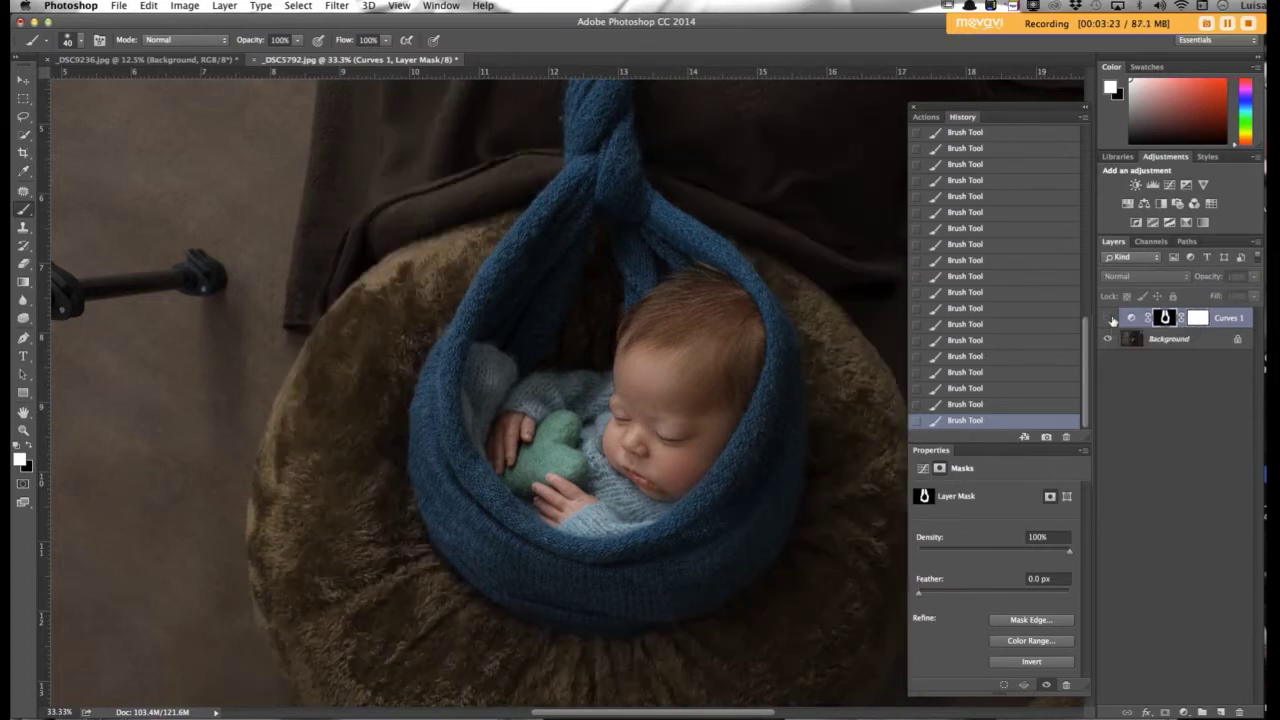
{"action": "left_click", "coordinate": [1108, 318]}
{"action": "left_click", "coordinate": [1108, 318]}
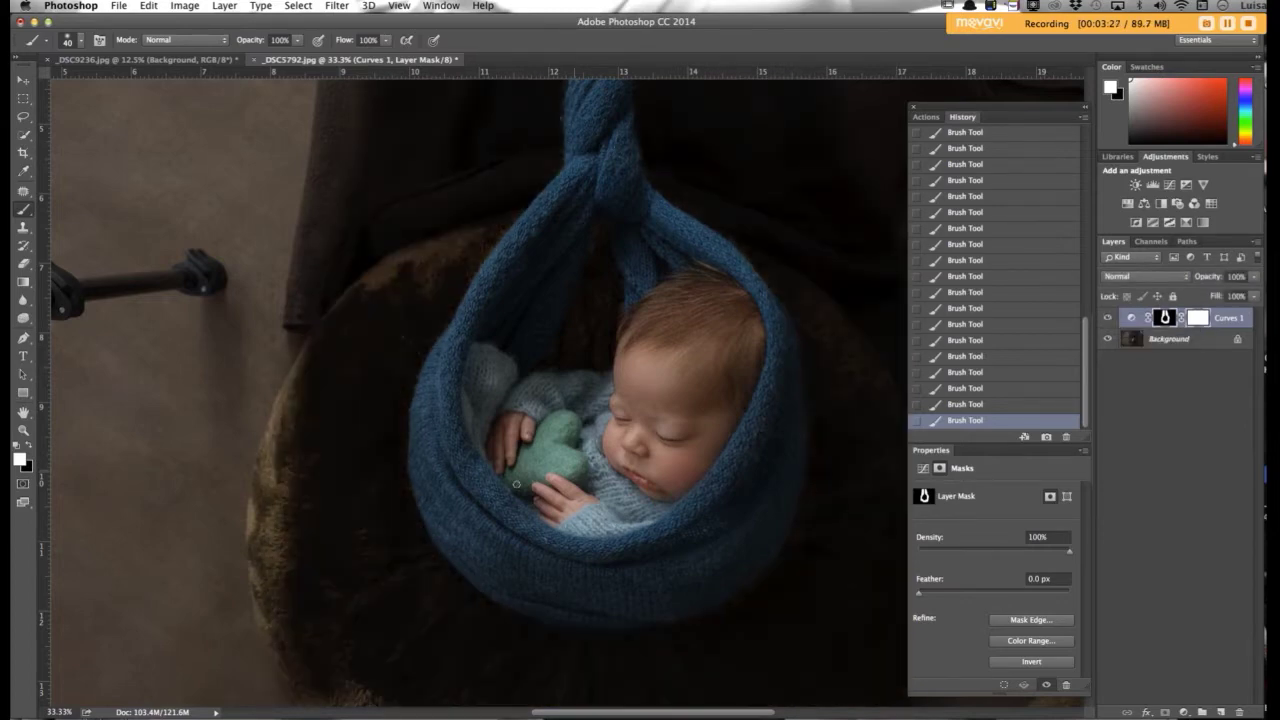
- Inspect the Curves mask's painted coverage around the wrap as a red overlay on the whole image, and resize the brush to 150 px
{"action": "key", "text": "super+minus"}
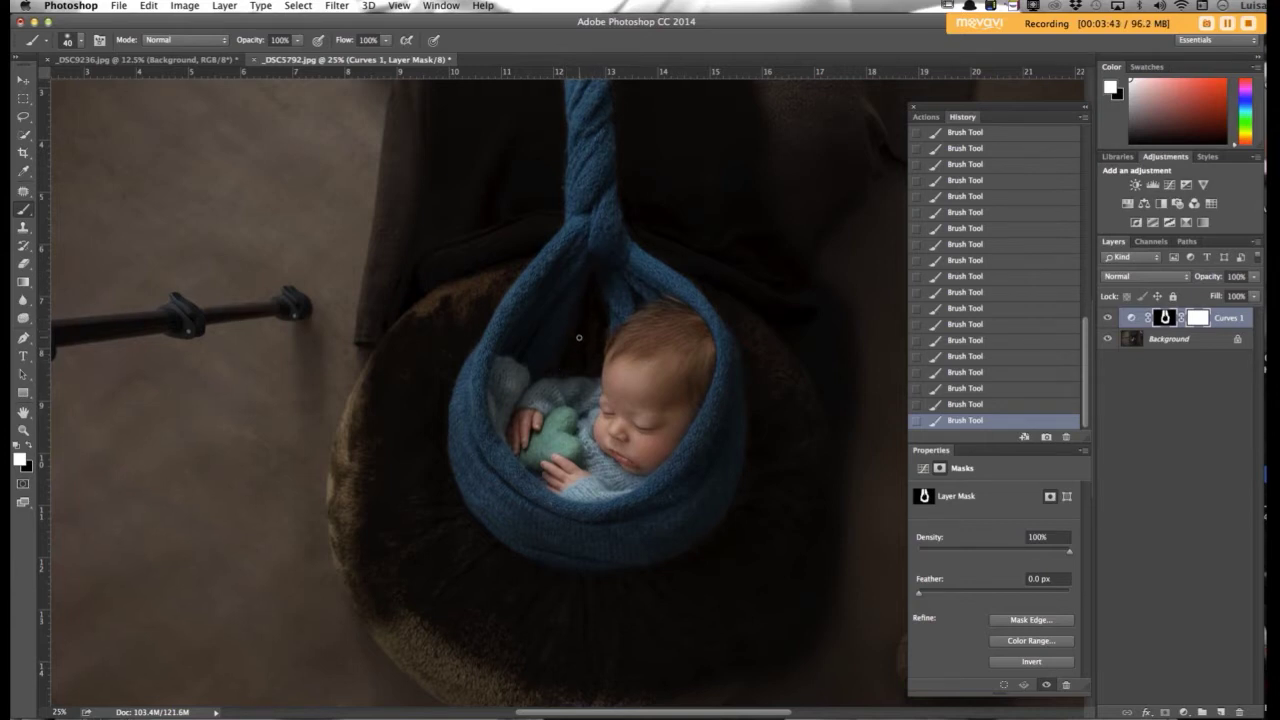
{"action": "scroll", "coordinate": [579, 337], "scroll_direction": "up", "scroll_amount": 5}
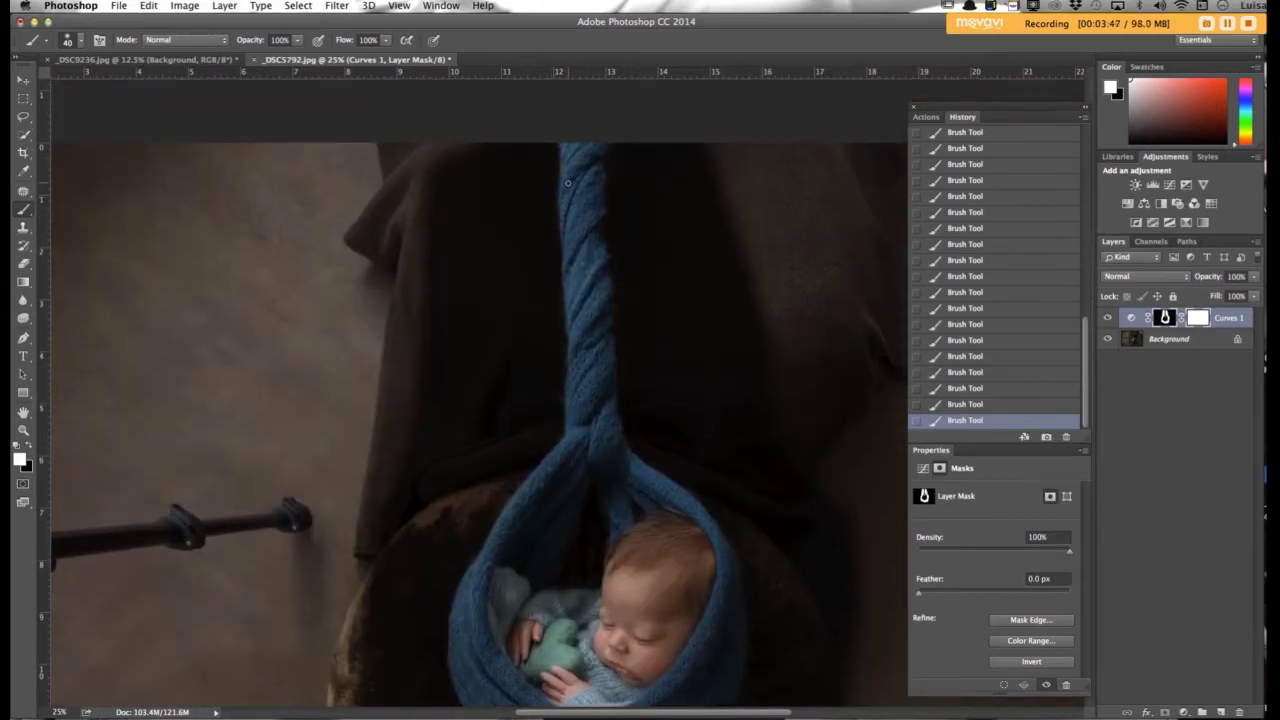
{"action": "scroll", "coordinate": [568, 183], "scroll_direction": "down", "scroll_amount": 1}
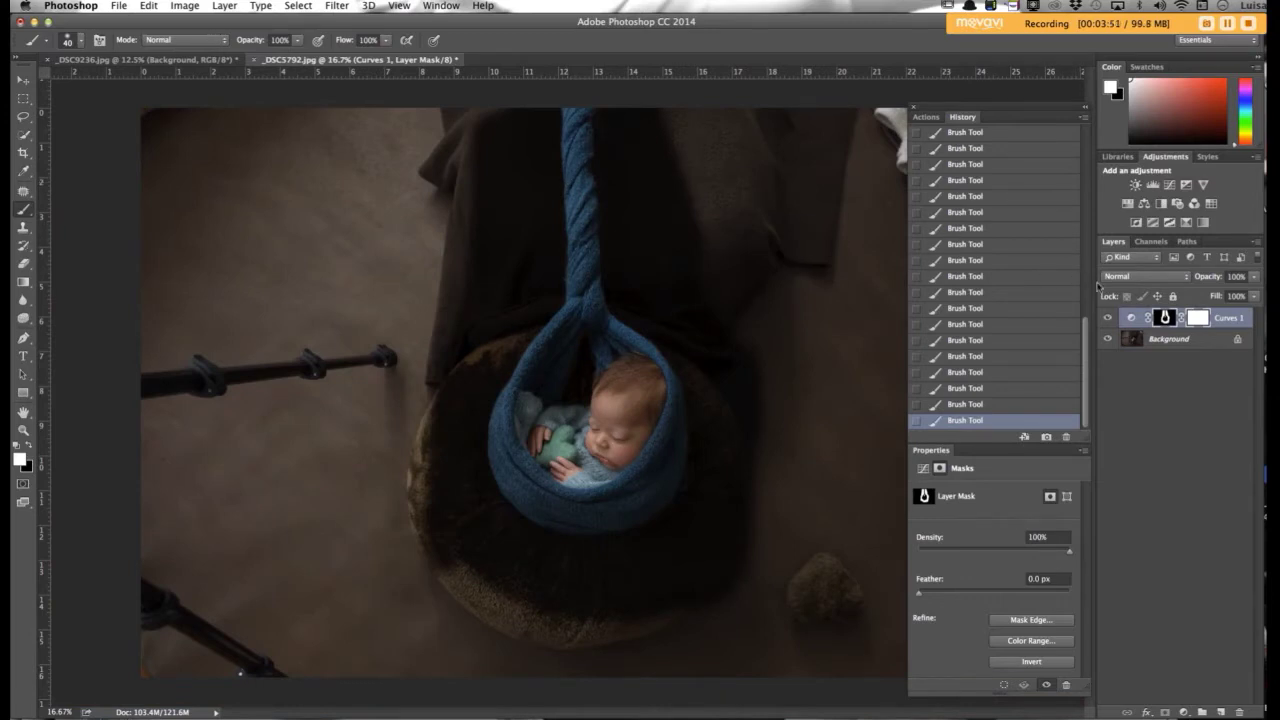
{"action": "key", "text": "backslash"}
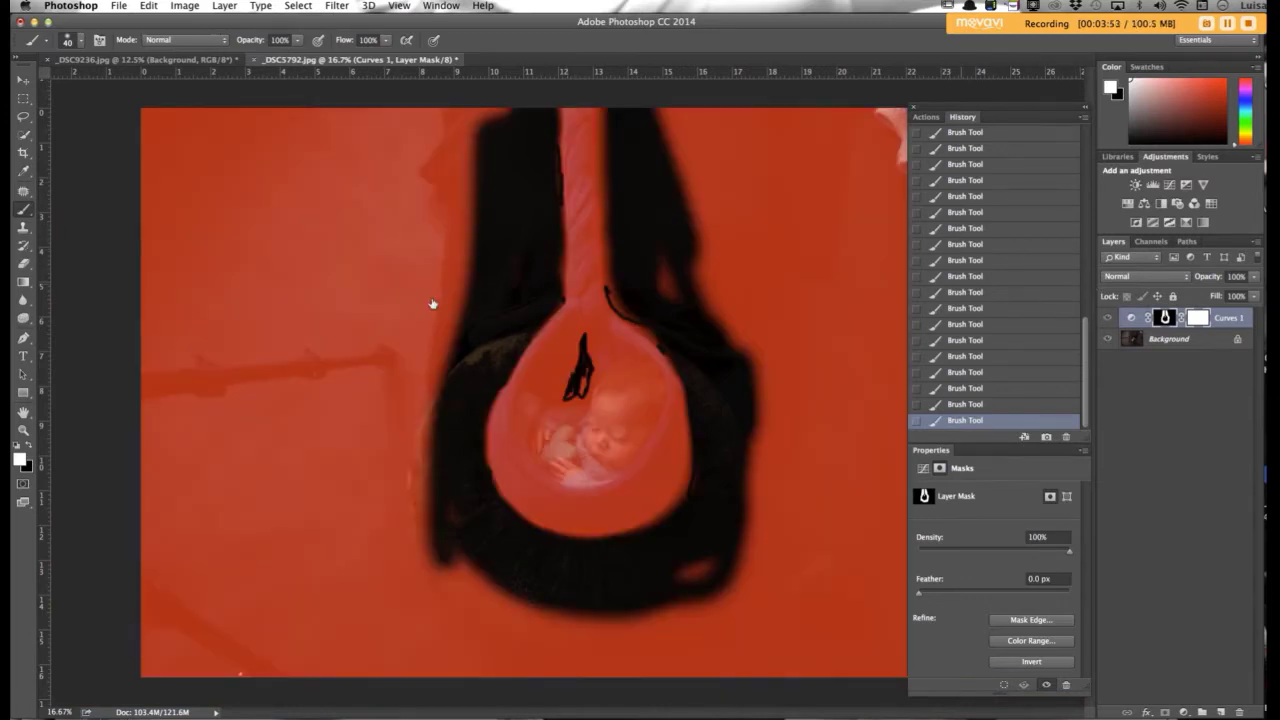
{"action": "left_click", "coordinate": [31, 446]}
{"action": "key", "text": "bracketright"}
{"action": "key", "text": "bracketright"}
{"action": "key", "text": "bracketright"}
{"action": "key", "text": "bracketright"}
{"action": "key", "text": "bracketright"}
{"action": "key", "text": "bracketright"}
{"action": "key", "text": "bracketright"}
{"action": "key", "text": "bracketleft"}
{"action": "key", "text": "bracketleft"}
{"action": "key", "text": "bracketleft"}
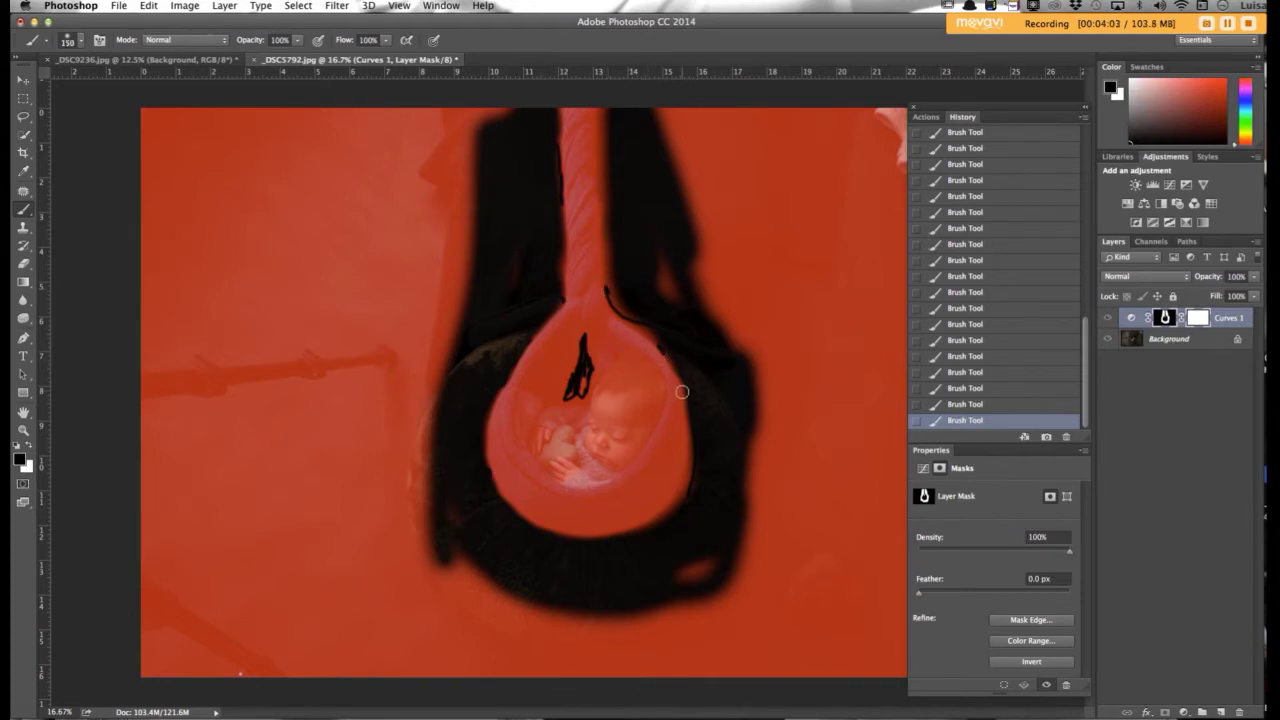
{"action": "key", "text": "backslash"}
{"action": "key", "text": "x"}
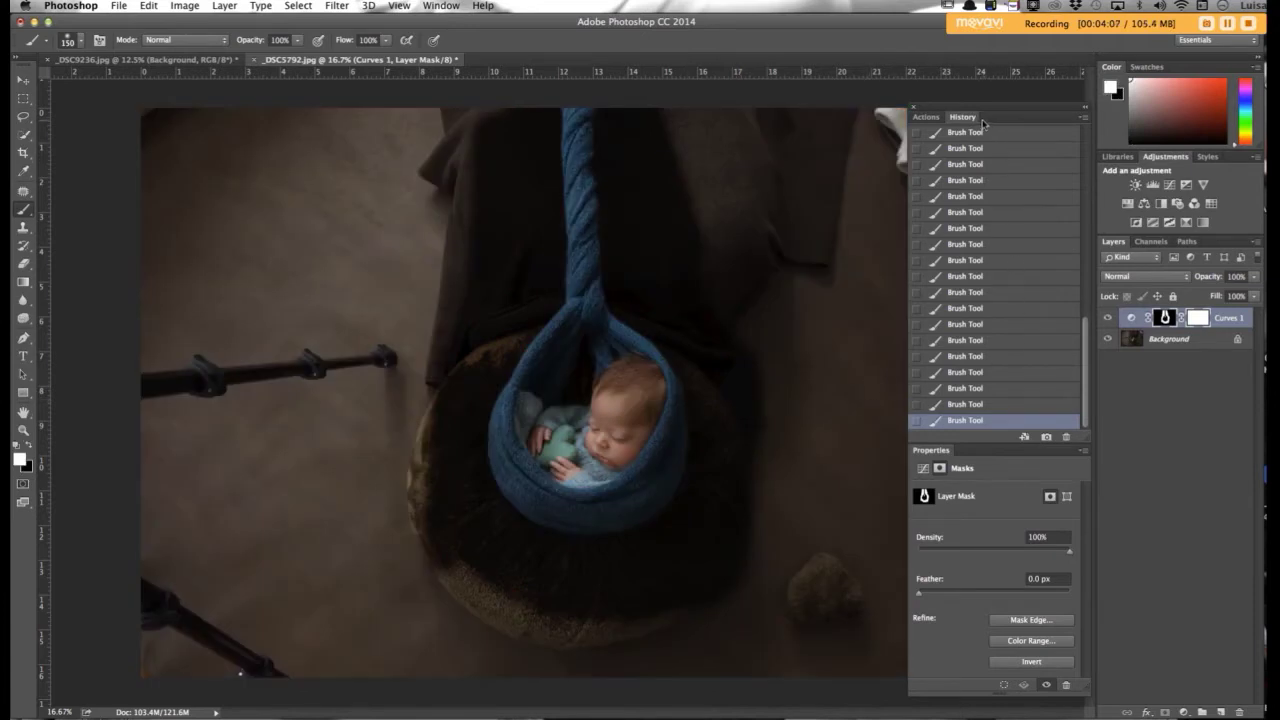
- Flatten the darkened image and save it as _DSC5792d.jpg in JPEG format at quality 12, Baseline ("Standard")
{"action": "left_click", "coordinate": [927, 117]}
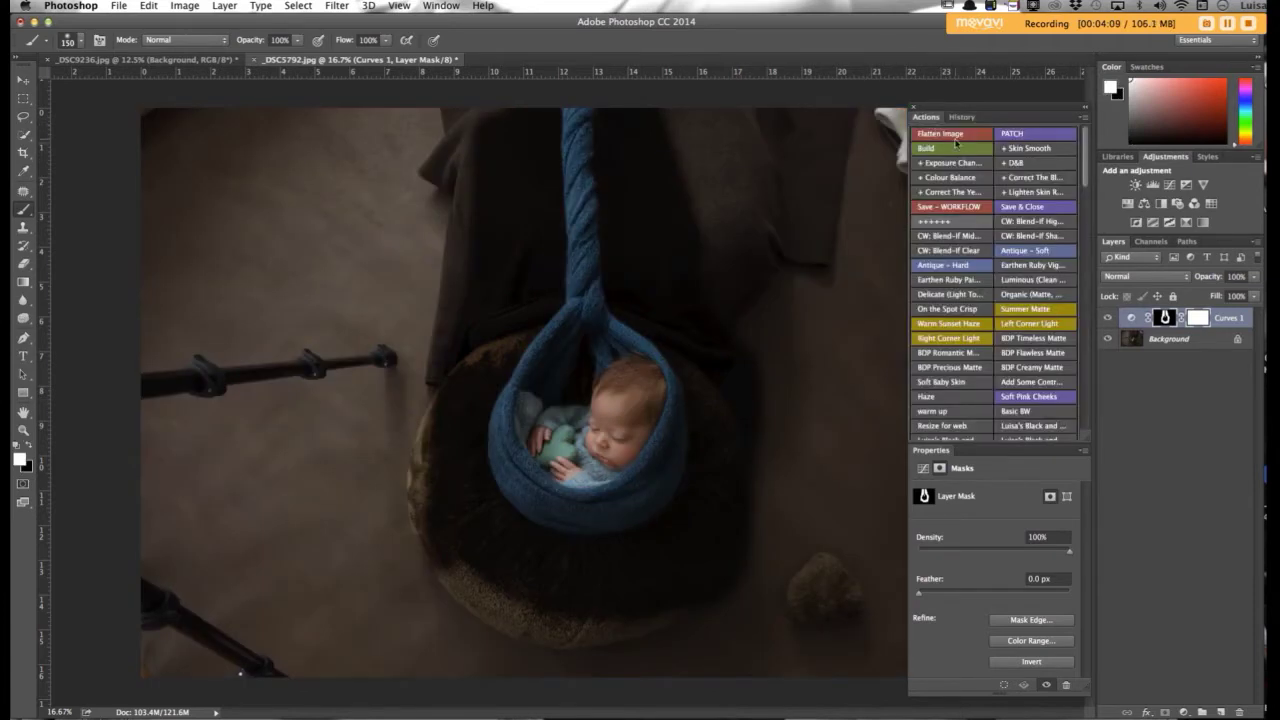
{"action": "left_click", "coordinate": [958, 134]}
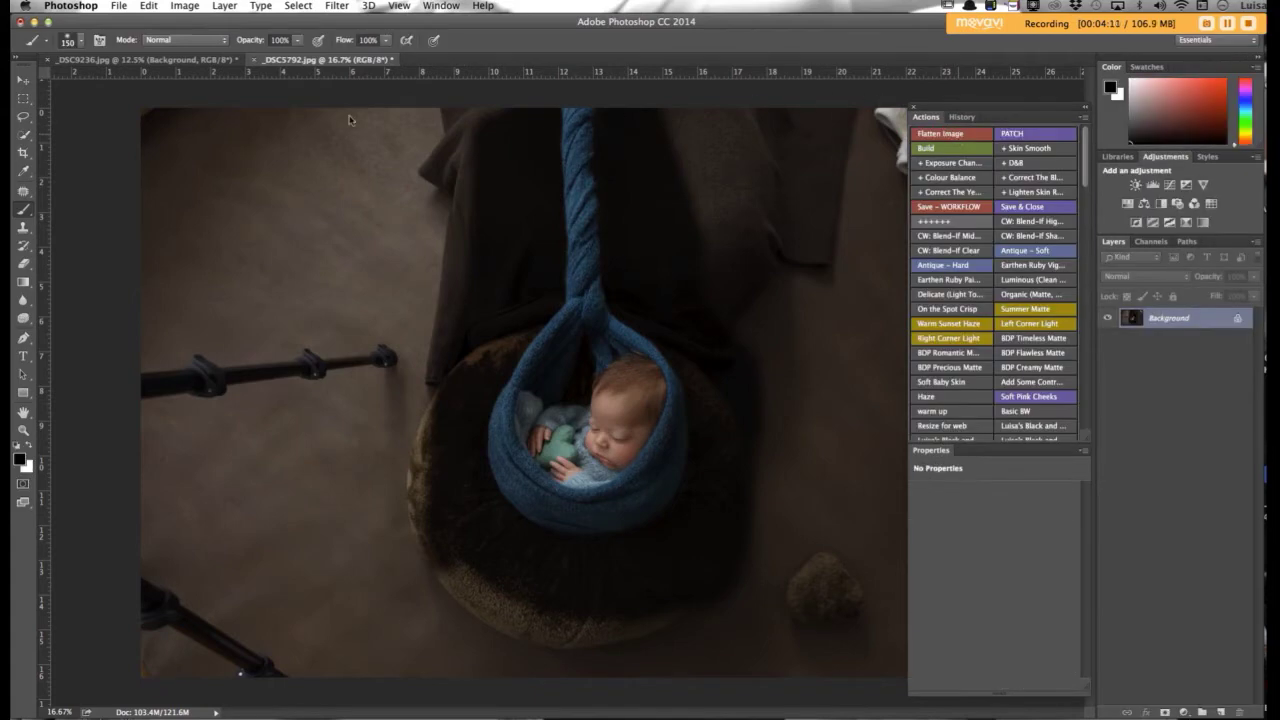
{"action": "left_click", "coordinate": [119, 5]}
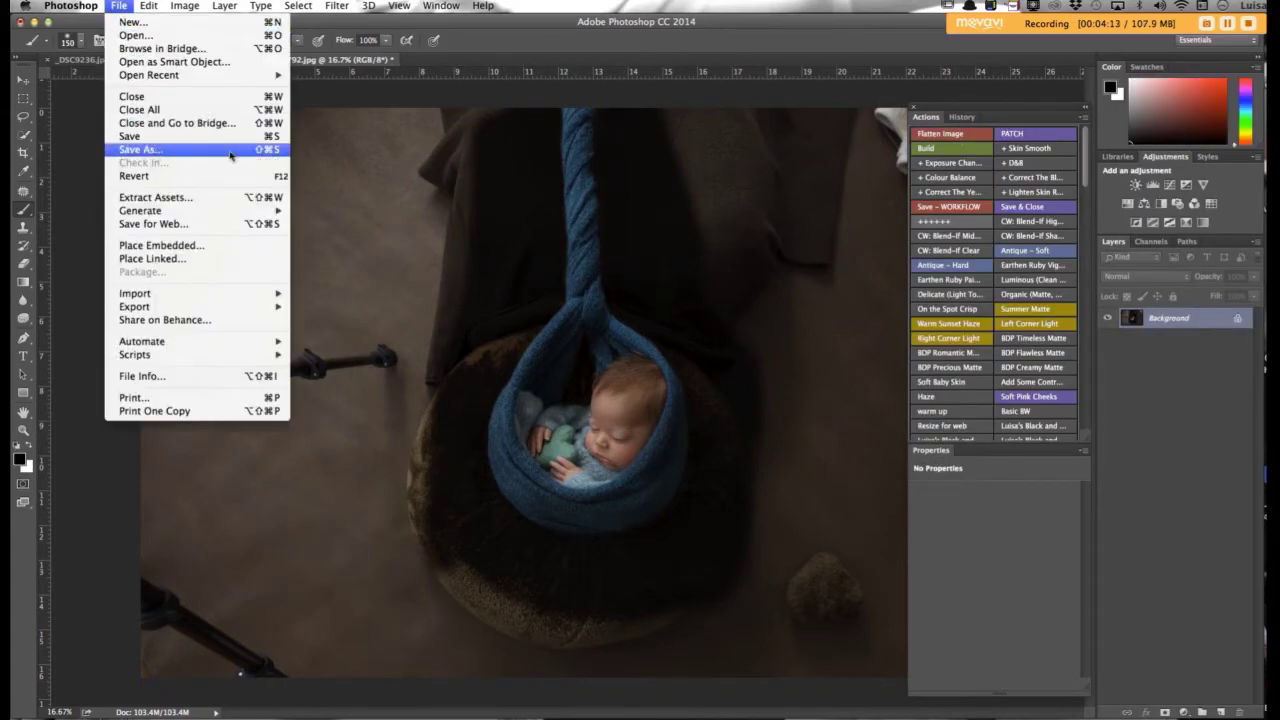
{"action": "left_click", "coordinate": [160, 151]}
{"action": "left_click", "coordinate": [606, 72]}
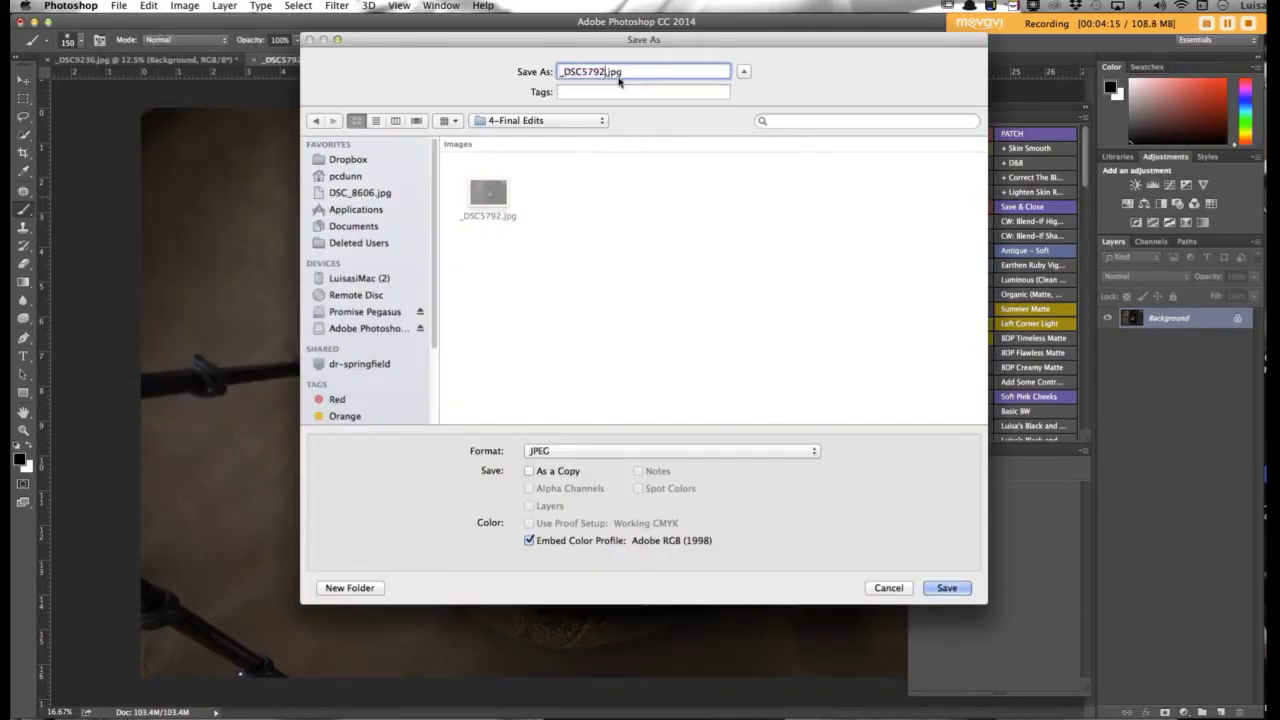
{"action": "type", "text": "d"}
{"action": "left_click", "coordinate": [945, 588]}
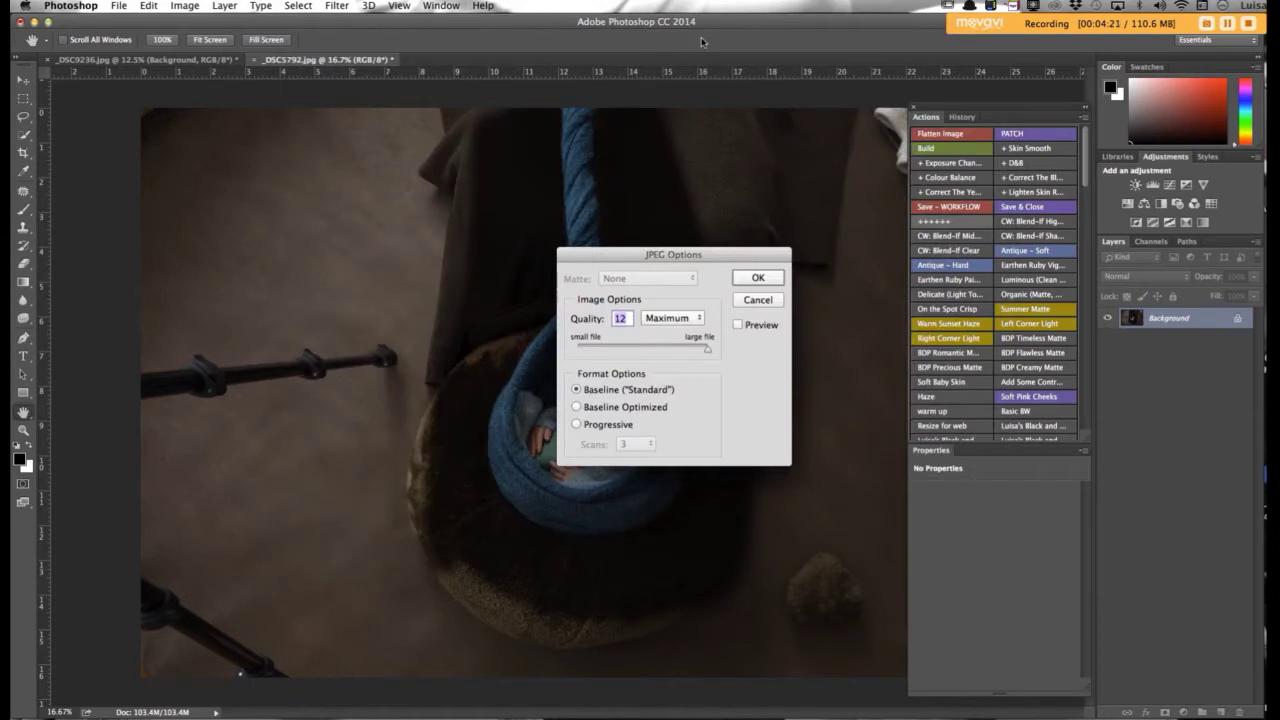
{"action": "left_click", "coordinate": [758, 278]}
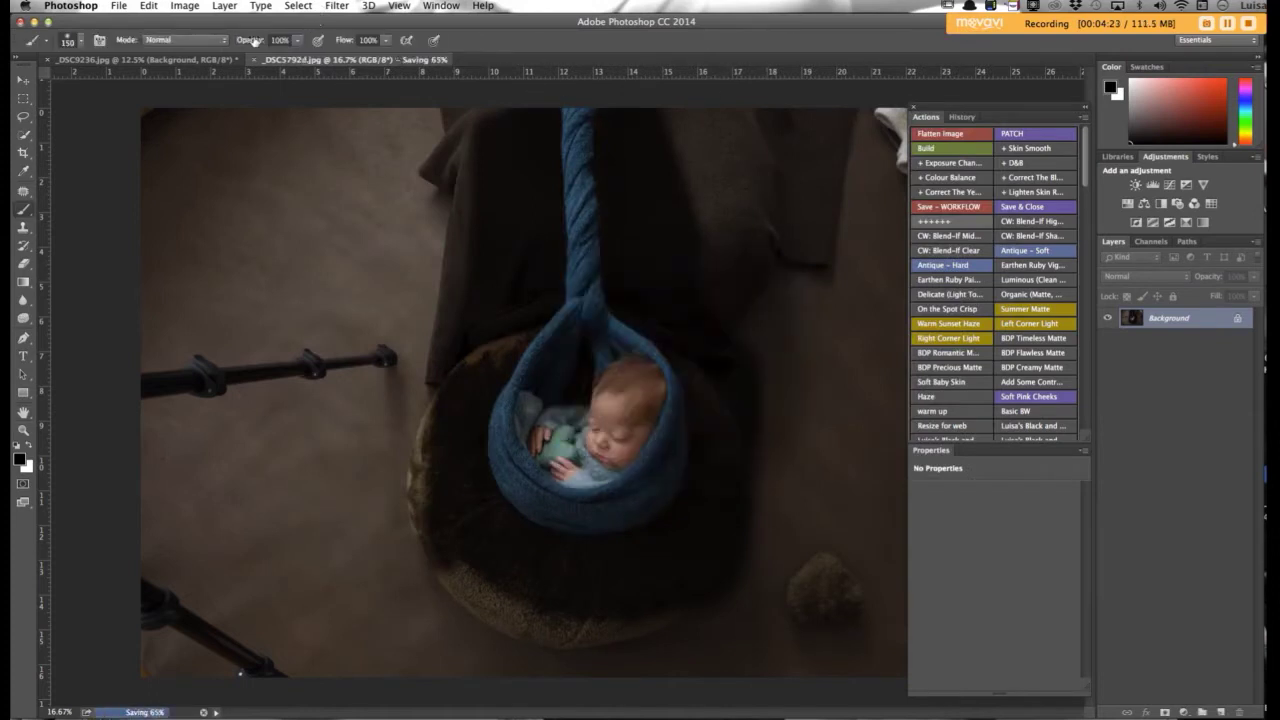
- Switch to the _DSC9236.jpg backdrop and compare it with the Hue/Saturation 2 layer hidden and shown
{"action": "left_click", "coordinate": [197, 62]}
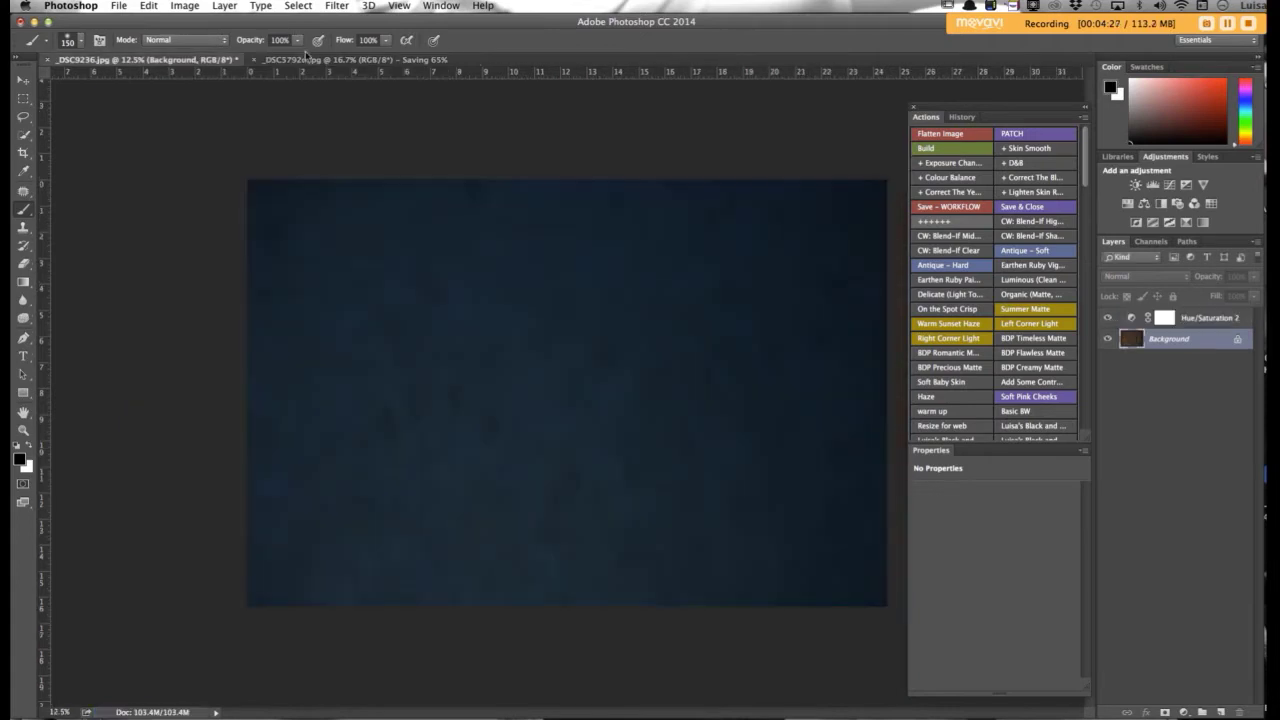
{"action": "left_click", "coordinate": [1107, 318]}
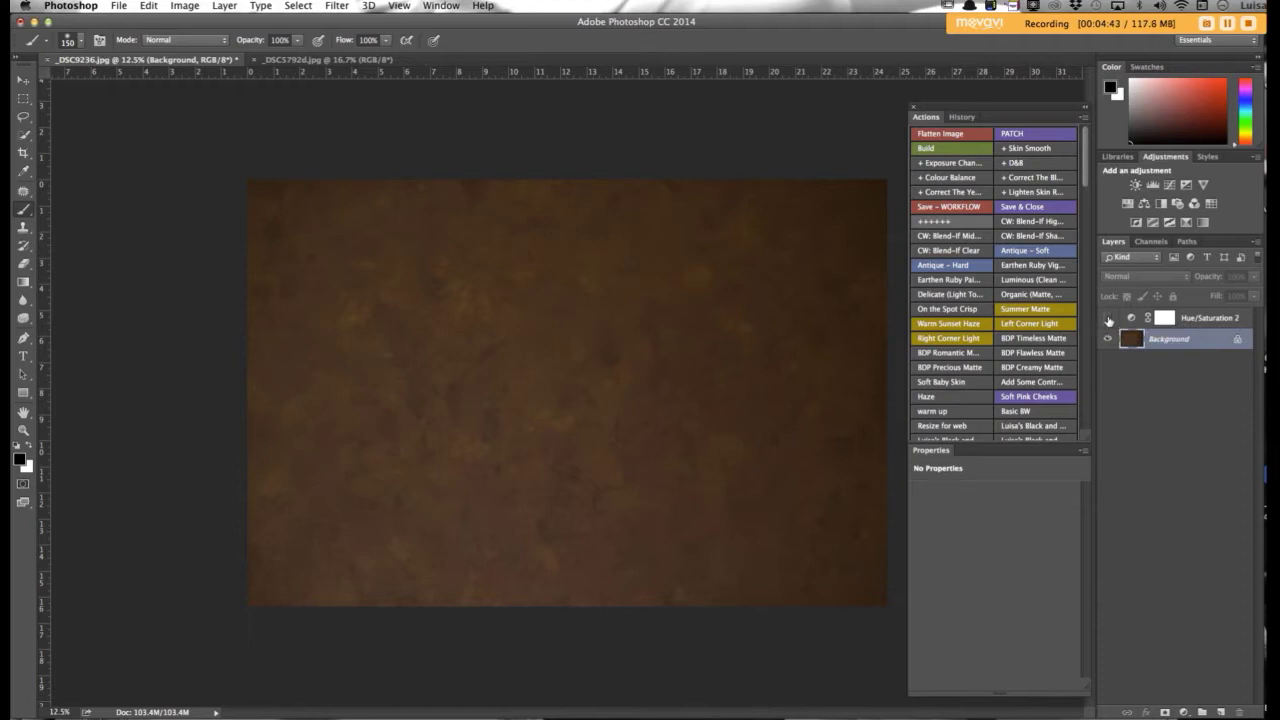
{"action": "left_click", "coordinate": [1108, 318]}
{"action": "left_click", "coordinate": [1108, 318]}
{"action": "left_click", "coordinate": [1108, 318]}
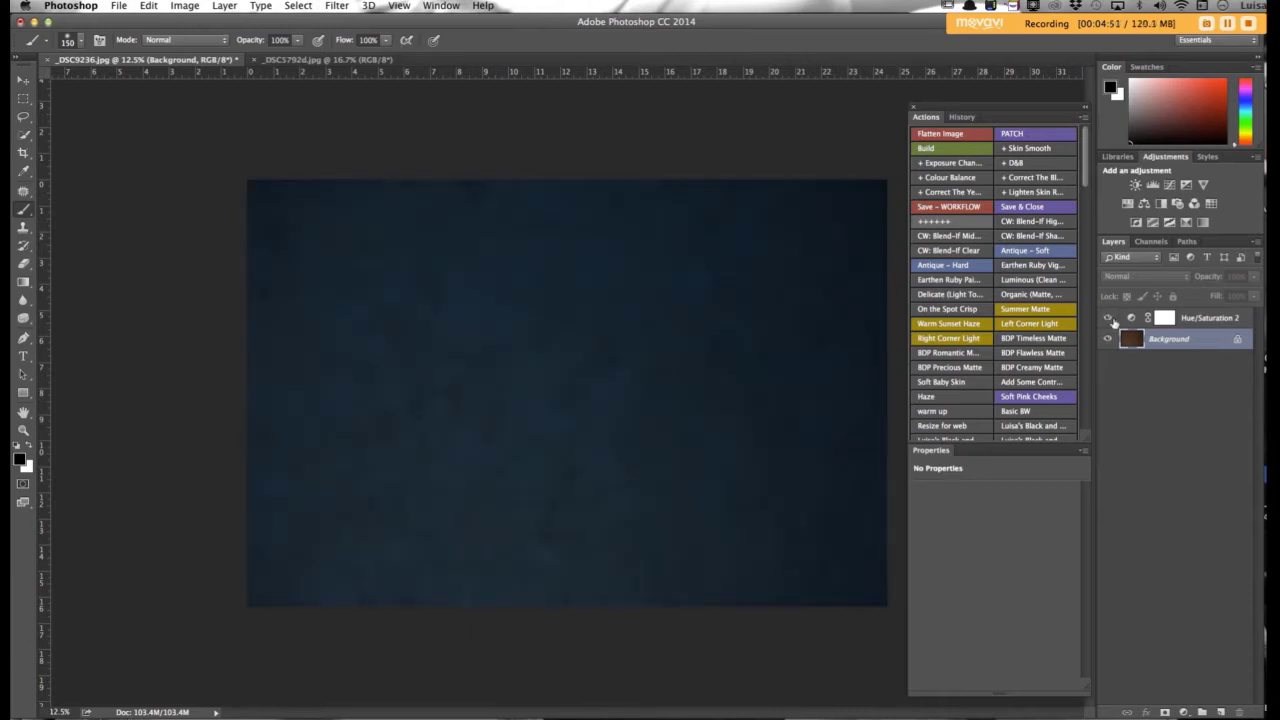
{"action": "left_click", "coordinate": [1110, 319]}
{"action": "left_click", "coordinate": [1110, 319]}
- Add another Hue/Saturation adjustment layer directly above the background and hide the Hue/Saturation 2 layer
{"action": "left_click", "coordinate": [1127, 204]}
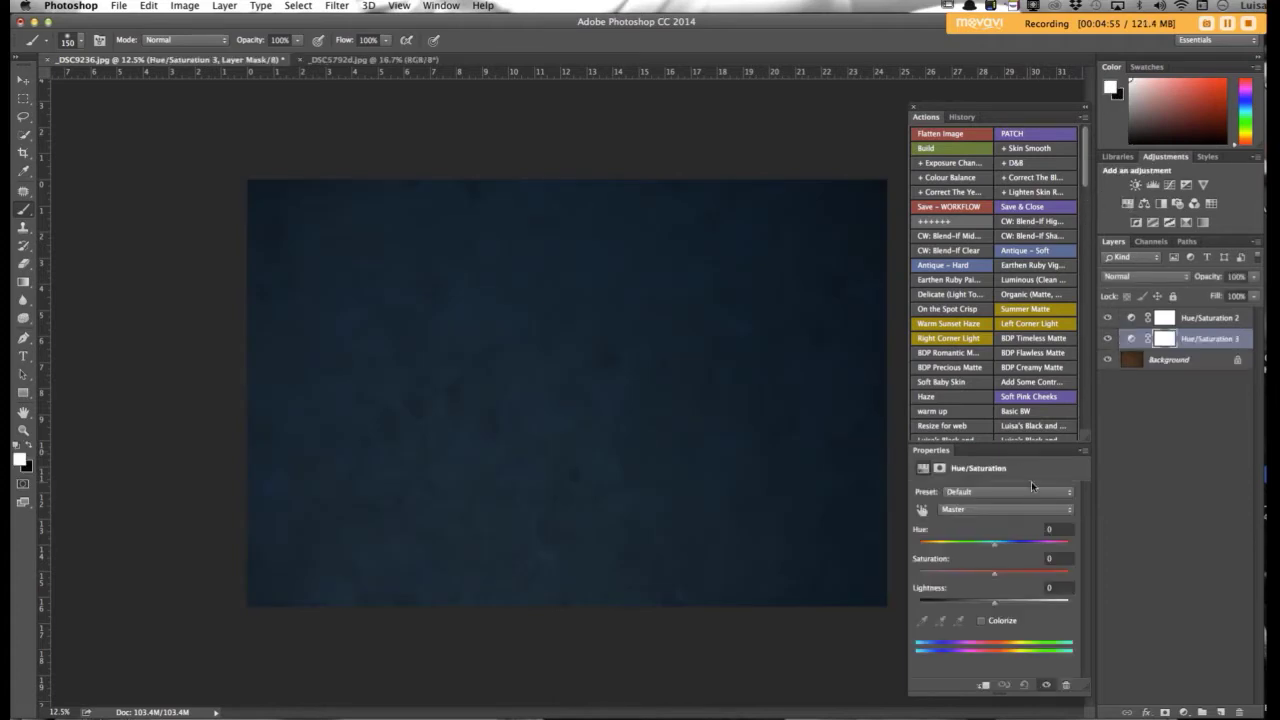
{"action": "left_click", "coordinate": [1107, 338]}
{"action": "left_click", "coordinate": [1192, 320]}
{"action": "left_click", "coordinate": [1107, 319]}
{"action": "left_click", "coordinate": [1107, 319]}
{"action": "left_click", "coordinate": [1107, 338]}
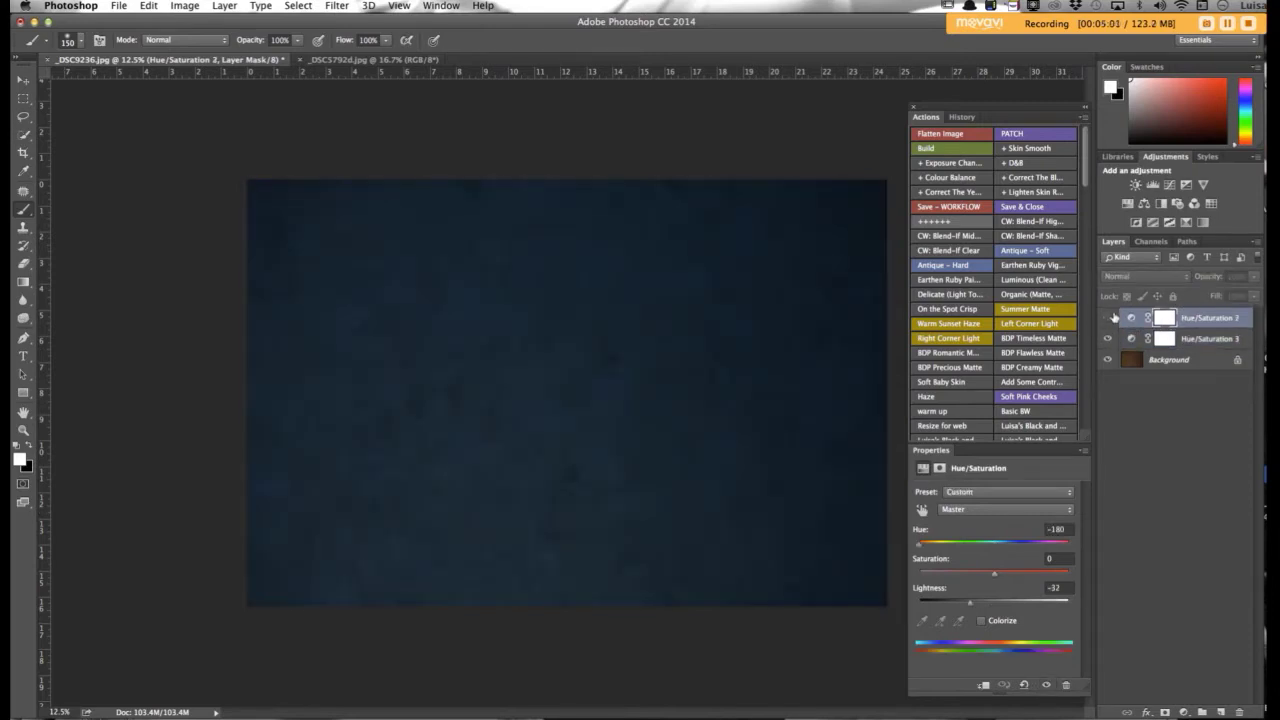
{"action": "left_click", "coordinate": [1107, 319]}
{"action": "left_click", "coordinate": [1165, 338]}
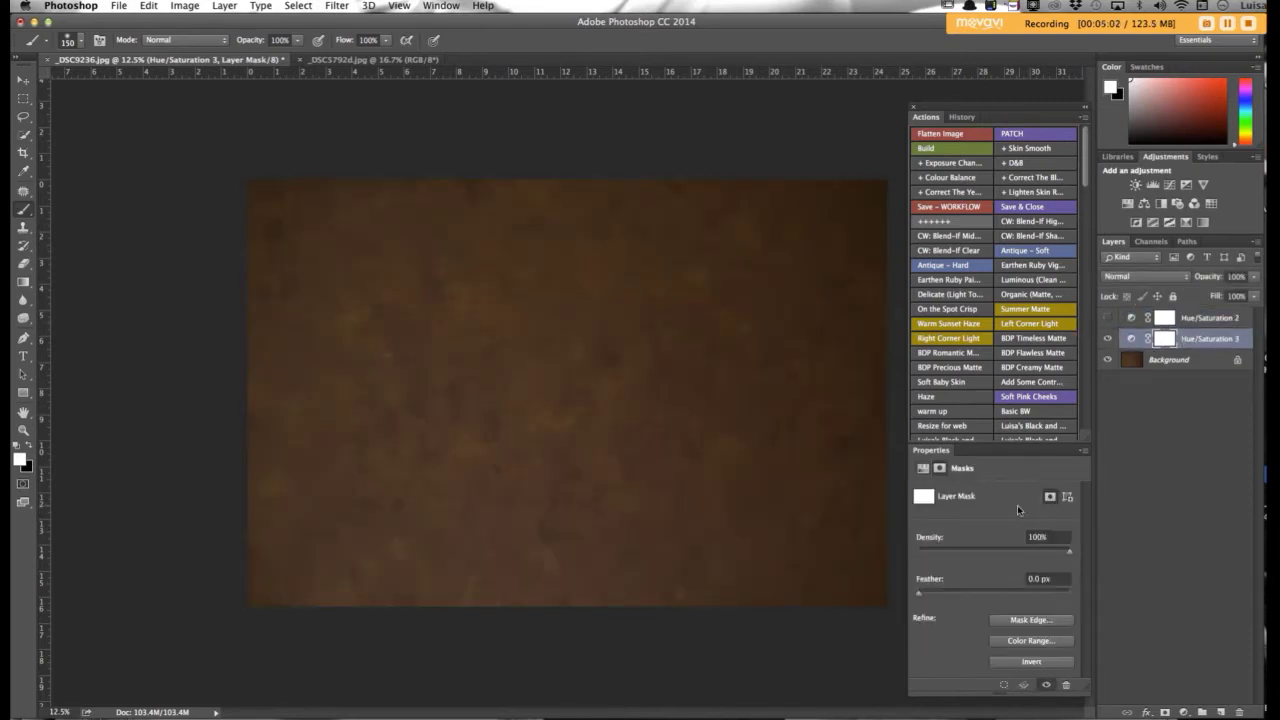
{"action": "left_click", "coordinate": [1211, 340]}
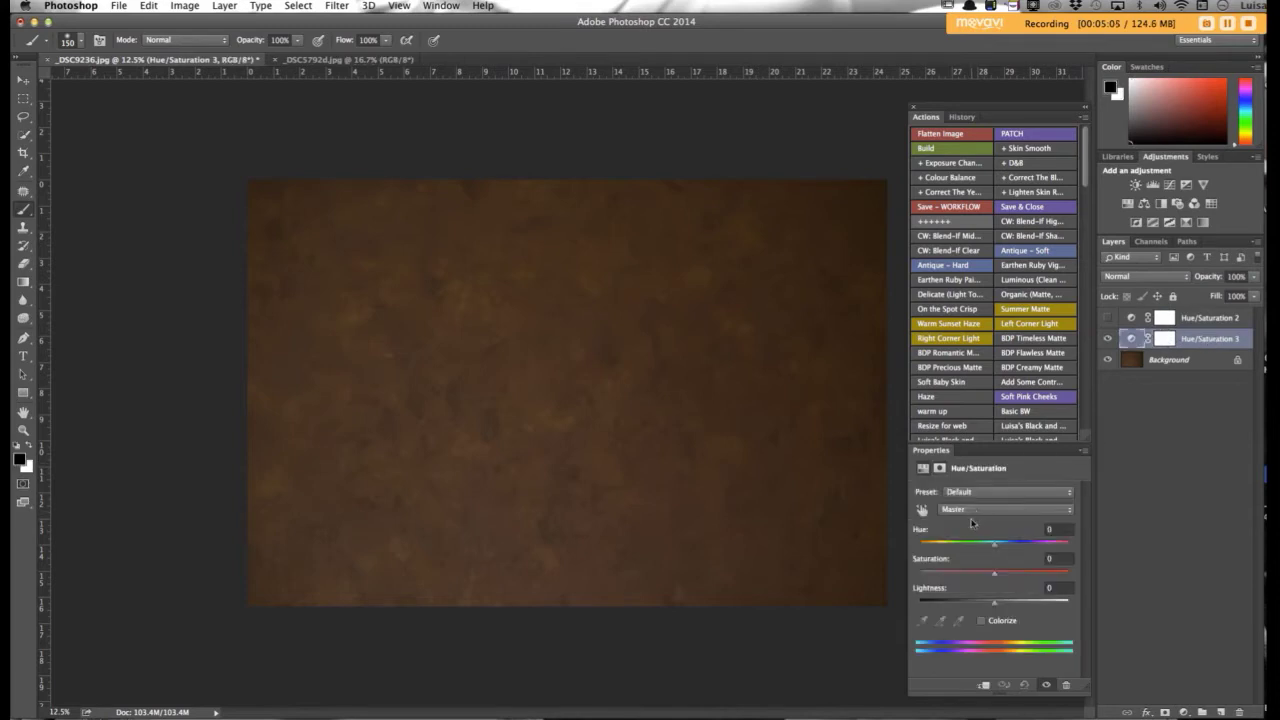
- Try recolouring the brown backdrop dark blue with hue about -169, lightness -19 and slightly higher saturation on the new layer
{"action": "left_click_drag", "start_coordinate": [990, 547], "coordinate": [922, 547]}
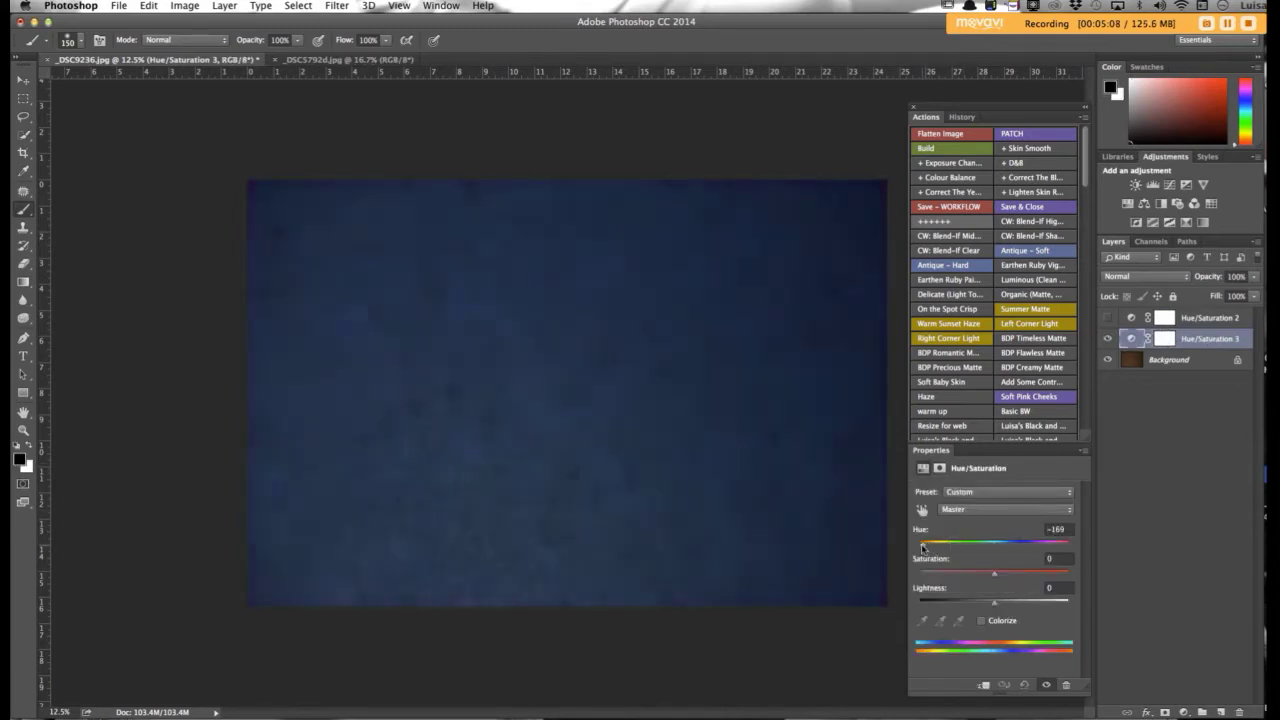
{"action": "left_click", "coordinate": [980, 603]}
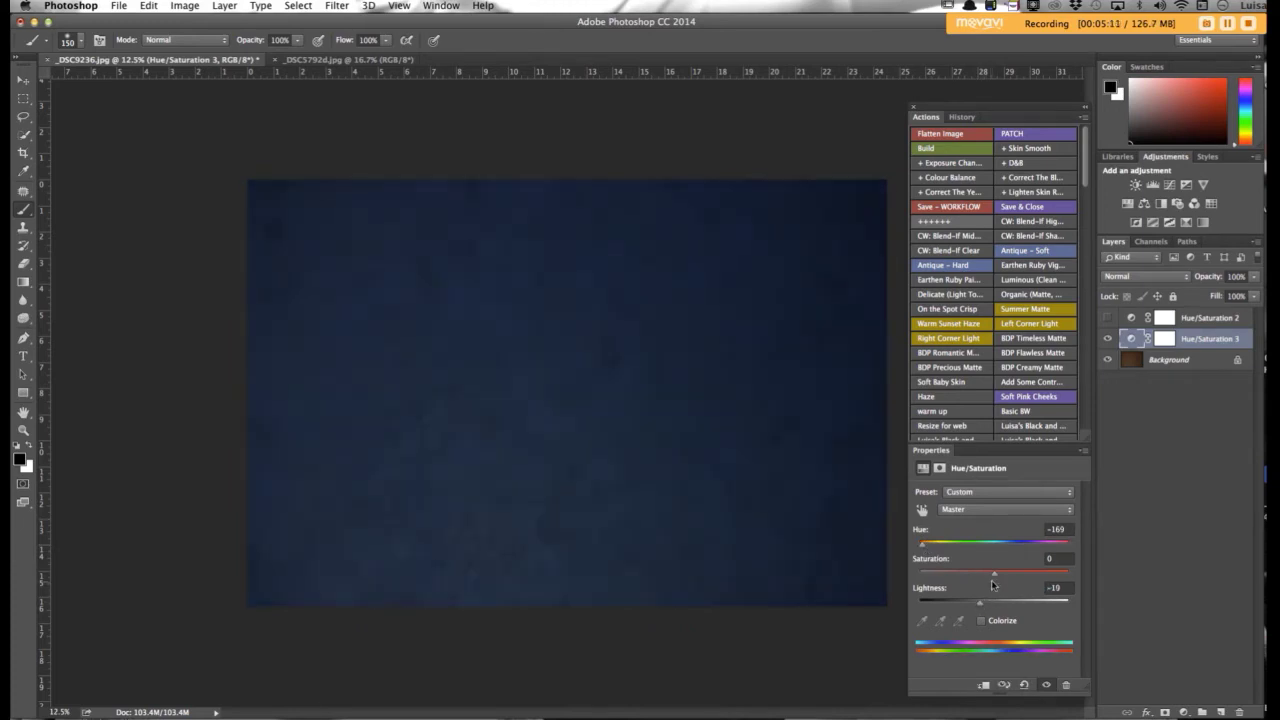
{"action": "left_click_drag", "start_coordinate": [994, 577], "coordinate": [999, 576]}
{"action": "left_click_drag", "start_coordinate": [922, 546], "coordinate": [918, 547]}
- Hide the Hue/Saturation 3 layer, show Hue/Saturation 2 again and flatten the blue backdrop image
{"action": "left_click", "coordinate": [1107, 338]}
{"action": "left_click", "coordinate": [1107, 318]}
{"action": "left_click", "coordinate": [1200, 319]}
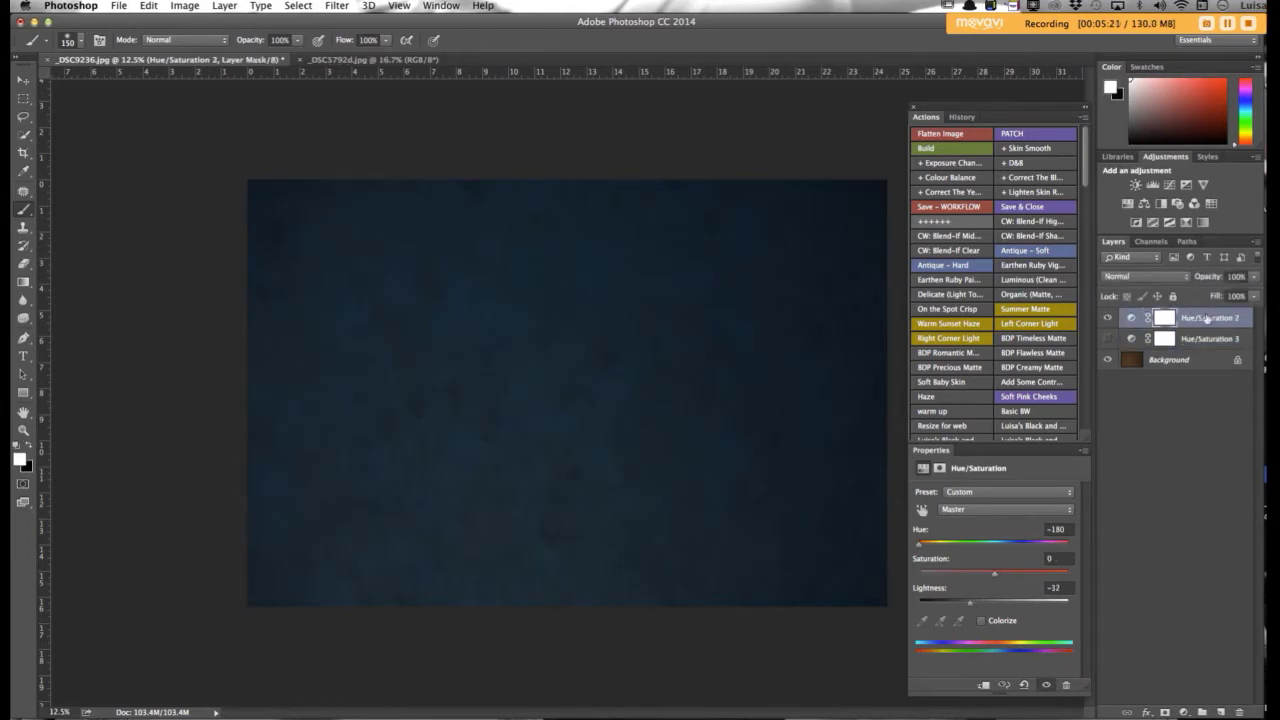
- Float the _DSC5792d.jpg window and copy its newborn image onto the _DSC9236.jpg backdrop as a new layer
{"action": "left_click", "coordinate": [366, 61]}
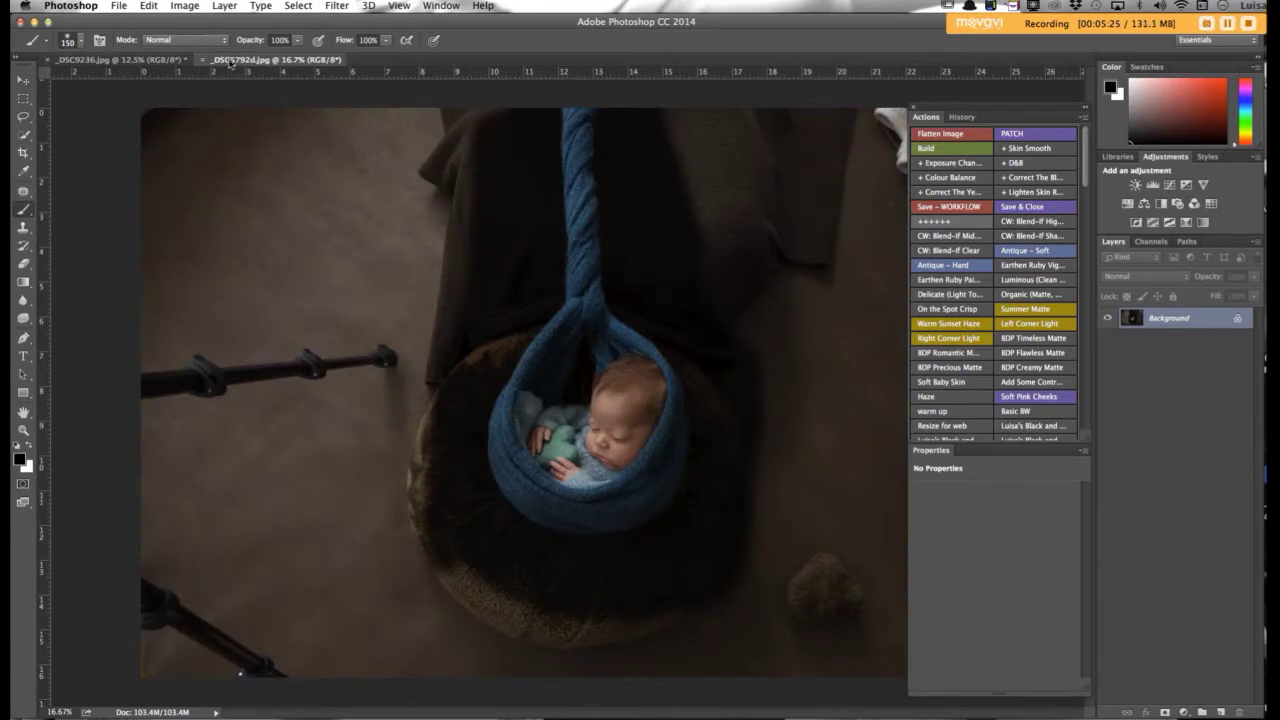
{"action": "left_click", "coordinate": [160, 61]}
{"action": "left_click_drag", "start_coordinate": [229, 61], "coordinate": [420, 188]}
{"action": "key", "text": "v"}
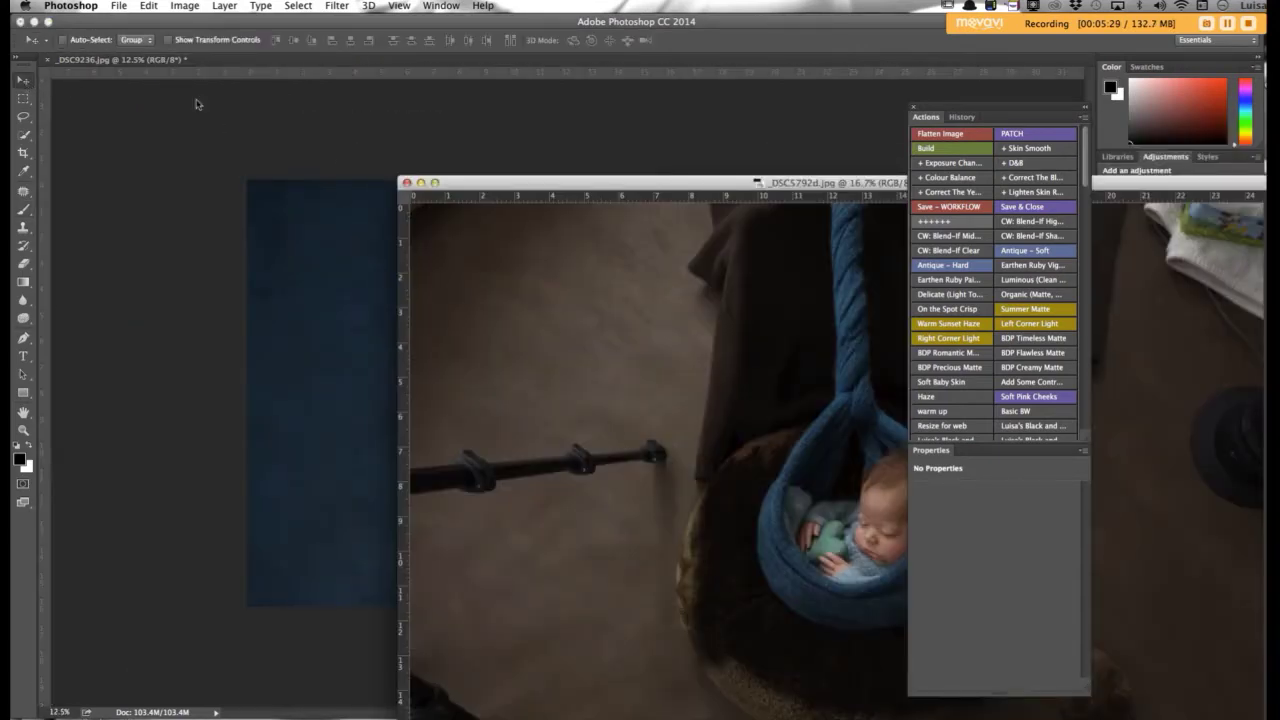
{"action": "left_click_drag", "start_coordinate": [438, 422], "coordinate": [520, 397]}
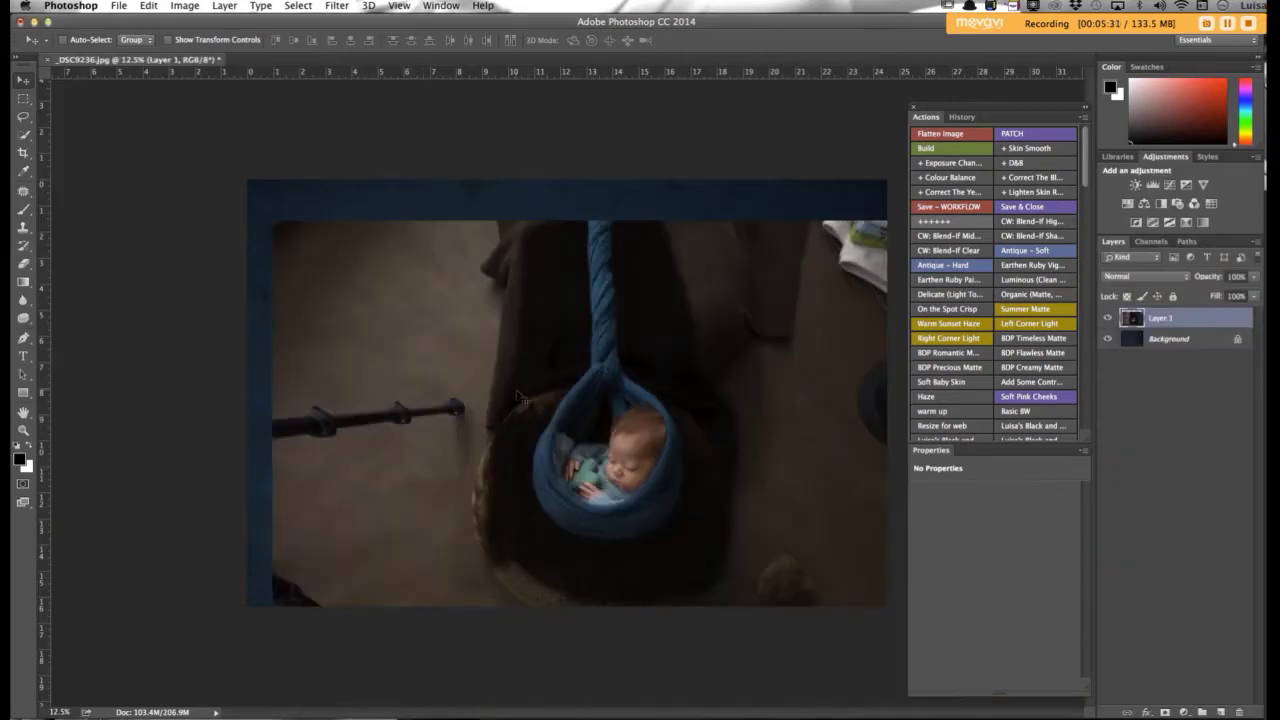
- Move the newborn layer so the rope meets the canvas's top edge, rotate it 2.13° clockwise and scale it to about 100.6%
{"action": "left_click_drag", "start_coordinate": [682, 330], "coordinate": [614, 289]}
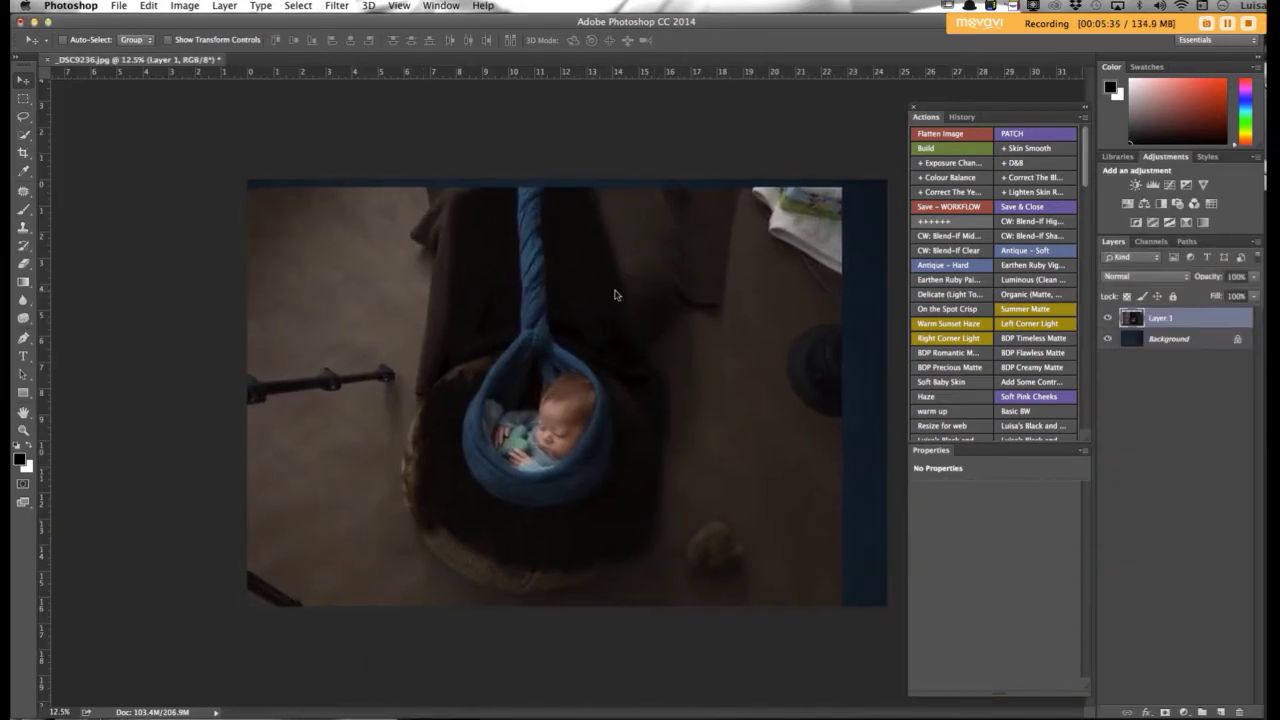
{"action": "key", "text": "ctrl+t"}
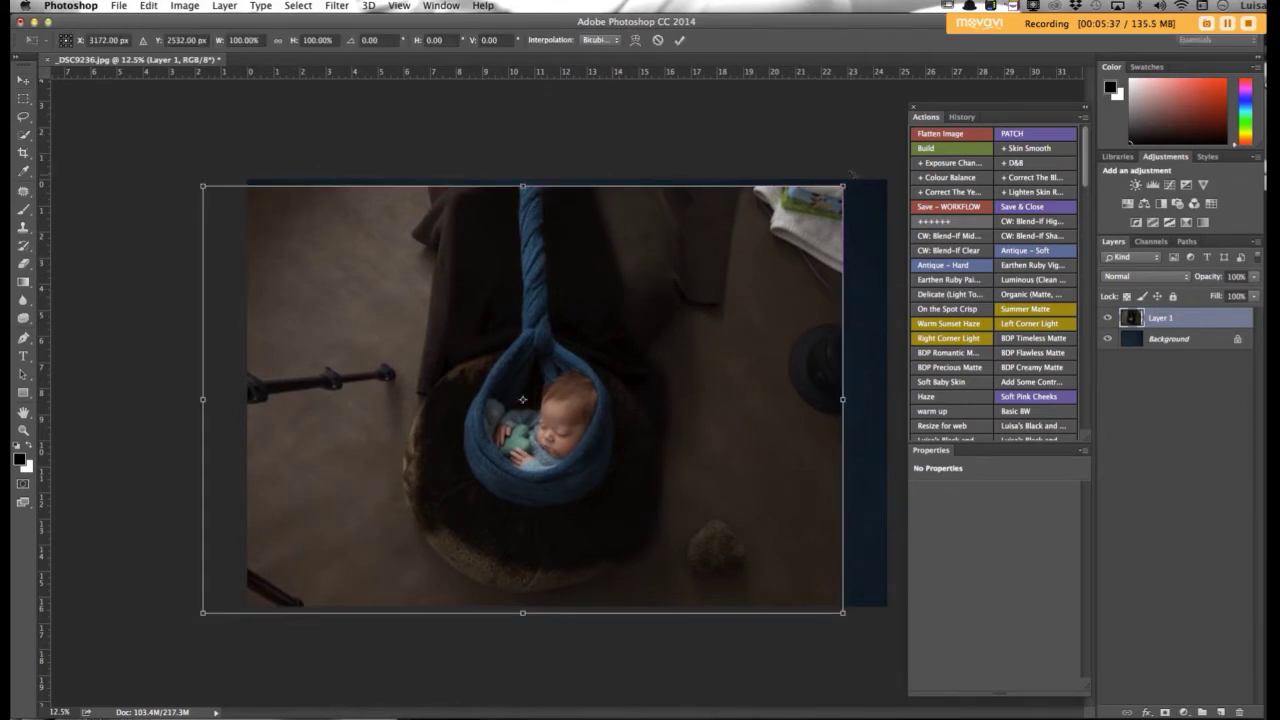
{"action": "left_click_drag", "start_coordinate": [856, 158], "coordinate": [866, 173]}
{"action": "left_click_drag", "start_coordinate": [600, 430], "coordinate": [600, 424]}
{"action": "left_click", "coordinate": [680, 40]}
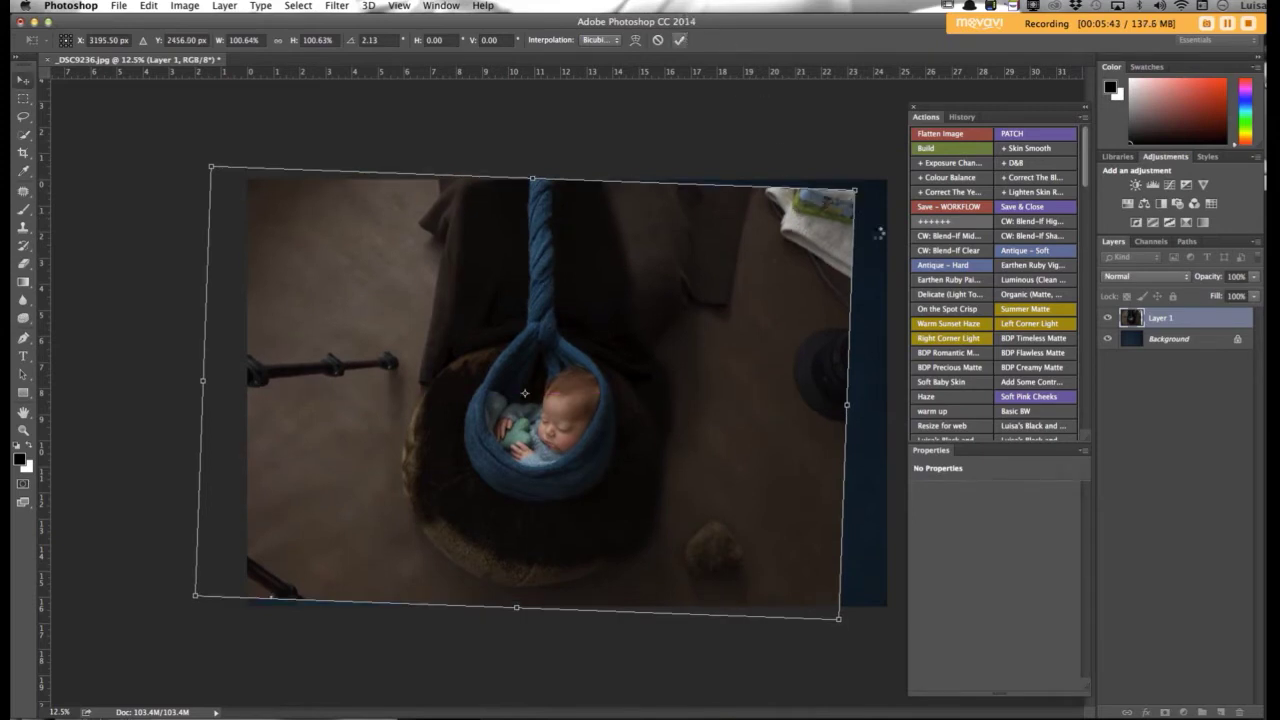
- Add a layer mask to the newborn layer and invert it to black so the layer is hidden
{"action": "left_click", "coordinate": [1166, 712]}
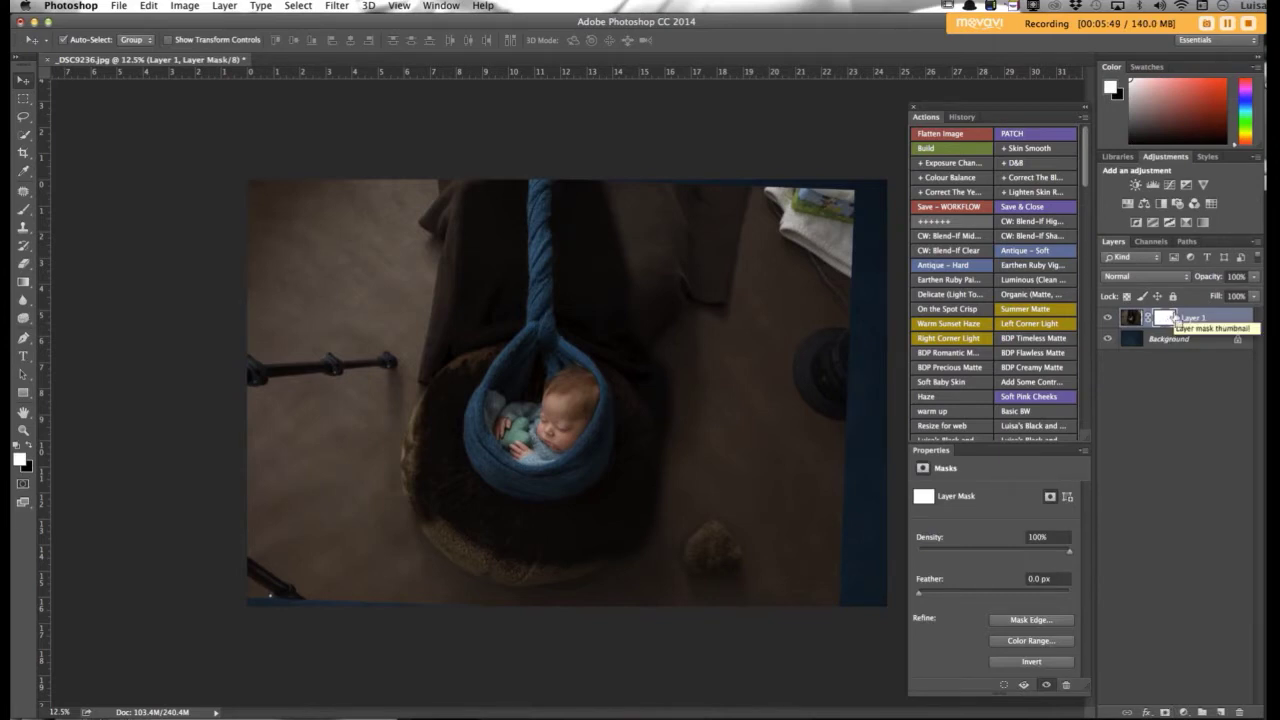
{"action": "key", "text": "super+i"}
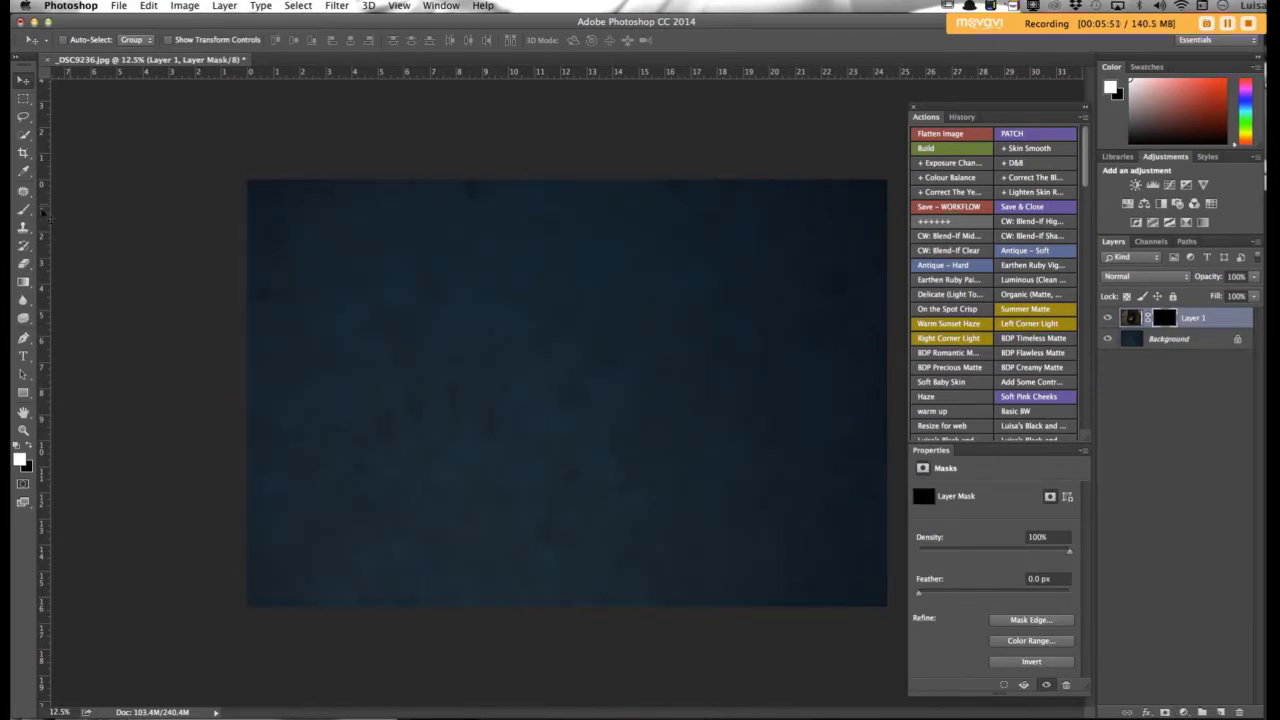
- Reveal the baby, pouch and rope up to the top edge by painting white on the black mask, reducing the brush to 300 px
{"action": "left_click", "coordinate": [23, 211]}
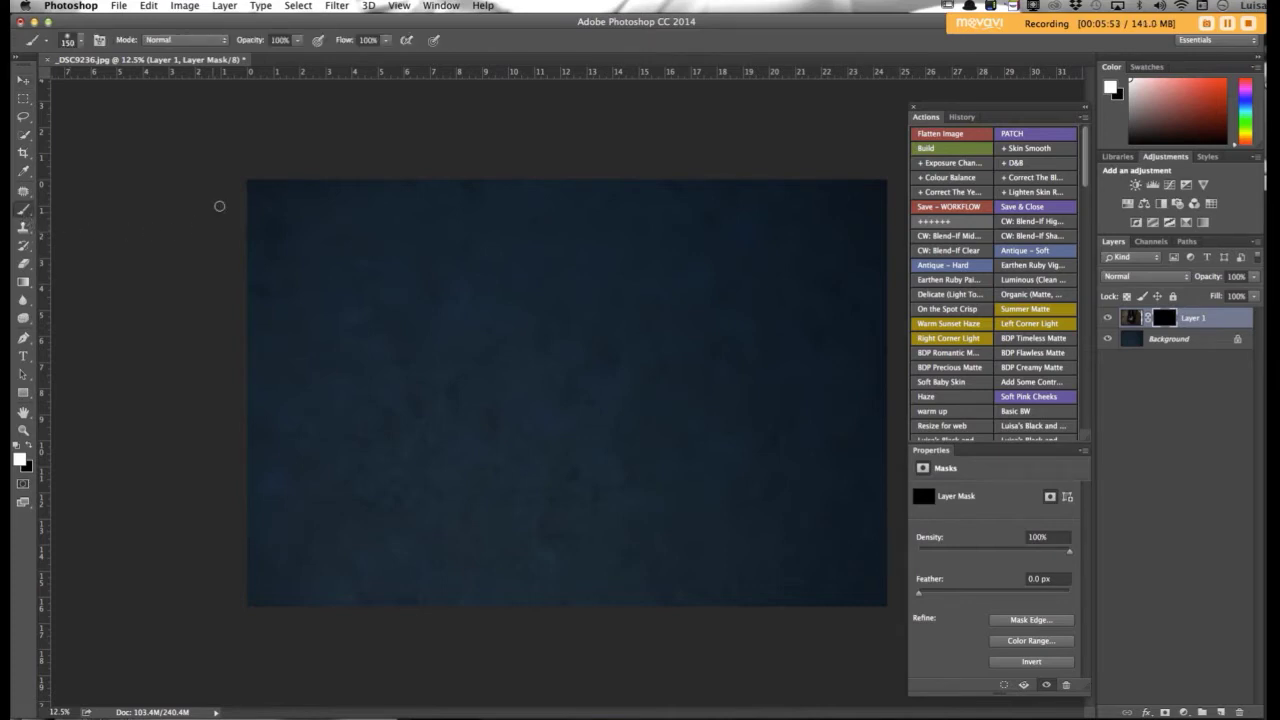
{"action": "key", "text": "bracketright"}
{"action": "key", "text": "bracketright"}
{"action": "key", "text": "bracketright"}
{"action": "key", "text": "bracketright"}
{"action": "key", "text": "bracketright"}
{"action": "key", "text": "bracketright"}
{"action": "key", "text": "bracketright"}
{"action": "key", "text": "bracketright"}
{"action": "left_click", "coordinate": [552, 406]}
{"action": "mouse_move", "coordinate": [552, 406]}
{"action": "left_mouse_down"}
{"action": "mouse_move", "coordinate": [528, 442]}
{"action": "mouse_move", "coordinate": [531, 420]}
{"action": "mouse_move", "coordinate": [512, 430]}
{"action": "mouse_move", "coordinate": [556, 438]}
{"action": "mouse_move", "coordinate": [580, 420]}
{"action": "mouse_move", "coordinate": [549, 373]}
{"action": "mouse_move", "coordinate": [512, 389]}
{"action": "mouse_move", "coordinate": [488, 440]}
{"action": "mouse_move", "coordinate": [487, 422]}
{"action": "mouse_move", "coordinate": [546, 455]}
{"action": "mouse_move", "coordinate": [593, 425]}
{"action": "mouse_move", "coordinate": [583, 405]}
{"action": "mouse_move", "coordinate": [576, 457]}
{"action": "mouse_move", "coordinate": [591, 400]}
{"action": "mouse_move", "coordinate": [552, 374]}
{"action": "mouse_move", "coordinate": [540, 333]}
{"action": "mouse_move", "coordinate": [540, 377]}
{"action": "mouse_move", "coordinate": [508, 393]}
{"action": "mouse_move", "coordinate": [486, 428]}
{"action": "mouse_move", "coordinate": [535, 481]}
{"action": "mouse_move", "coordinate": [571, 439]}
{"action": "mouse_move", "coordinate": [528, 476]}
{"action": "mouse_move", "coordinate": [594, 444]}
{"action": "mouse_move", "coordinate": [551, 367]}
{"action": "mouse_move", "coordinate": [512, 427]}
{"action": "mouse_move", "coordinate": [491, 404]}
{"action": "mouse_move", "coordinate": [529, 347]}
{"action": "mouse_move", "coordinate": [485, 433]}
{"action": "mouse_move", "coordinate": [486, 474]}
{"action": "mouse_move", "coordinate": [572, 483]}
{"action": "mouse_move", "coordinate": [601, 428]}
{"action": "mouse_move", "coordinate": [537, 311]}
{"action": "mouse_move", "coordinate": [538, 166]}
{"action": "mouse_move", "coordinate": [538, 347]}
{"action": "mouse_move", "coordinate": [508, 354]}
{"action": "mouse_move", "coordinate": [478, 445]}
{"action": "mouse_move", "coordinate": [568, 486]}
{"action": "mouse_move", "coordinate": [604, 414]}
{"action": "mouse_move", "coordinate": [558, 352]}
{"action": "mouse_move", "coordinate": [547, 245]}
{"action": "mouse_move", "coordinate": [535, 304]}
{"action": "mouse_move", "coordinate": [551, 356]}
{"action": "mouse_move", "coordinate": [605, 414]}
{"action": "mouse_move", "coordinate": [537, 492]}
{"action": "mouse_move", "coordinate": [483, 420]}
{"action": "mouse_move", "coordinate": [532, 337]}
{"action": "mouse_move", "coordinate": [541, 186]}
{"action": "left_mouse_up"}
{"action": "key", "text": "bracketleft"}
{"action": "key", "text": "bracketleft"}
{"action": "key", "text": "bracketleft"}
{"action": "key", "text": "bracketleft"}
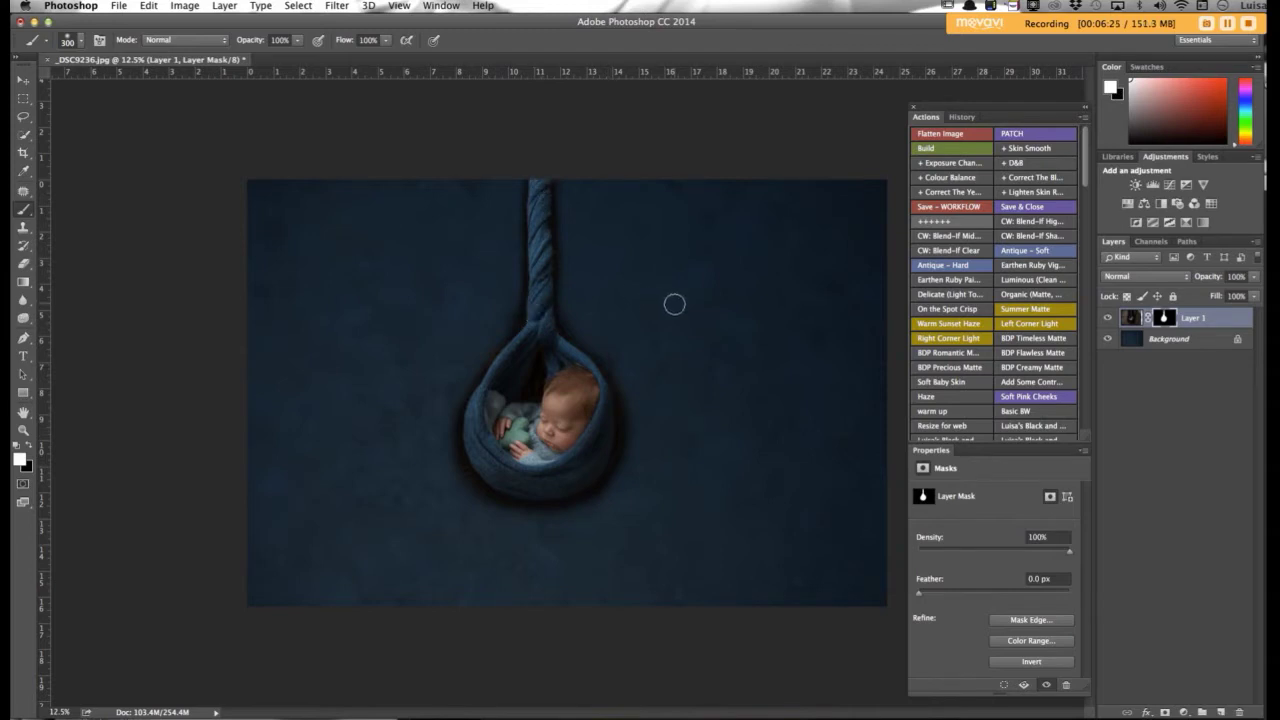
- Enlarge the mask brush to 700 px and lower its opacity to 33%
{"action": "key", "text": "bracketright"}
{"action": "key", "text": "bracketright"}
{"action": "key", "text": "bracketright"}
{"action": "key", "text": "bracketright"}
{"action": "key", "text": "bracketright"}
{"action": "key", "text": "bracketright"}
{"action": "key", "text": "bracketright"}
{"action": "key", "text": "bracketright"}
{"action": "mouse_move", "coordinate": [297, 40]}
{"action": "left_mouse_down"}
{"action": "mouse_move", "coordinate": [289, 57]}
{"action": "mouse_move", "coordinate": [250, 58]}
{"action": "left_mouse_up"}
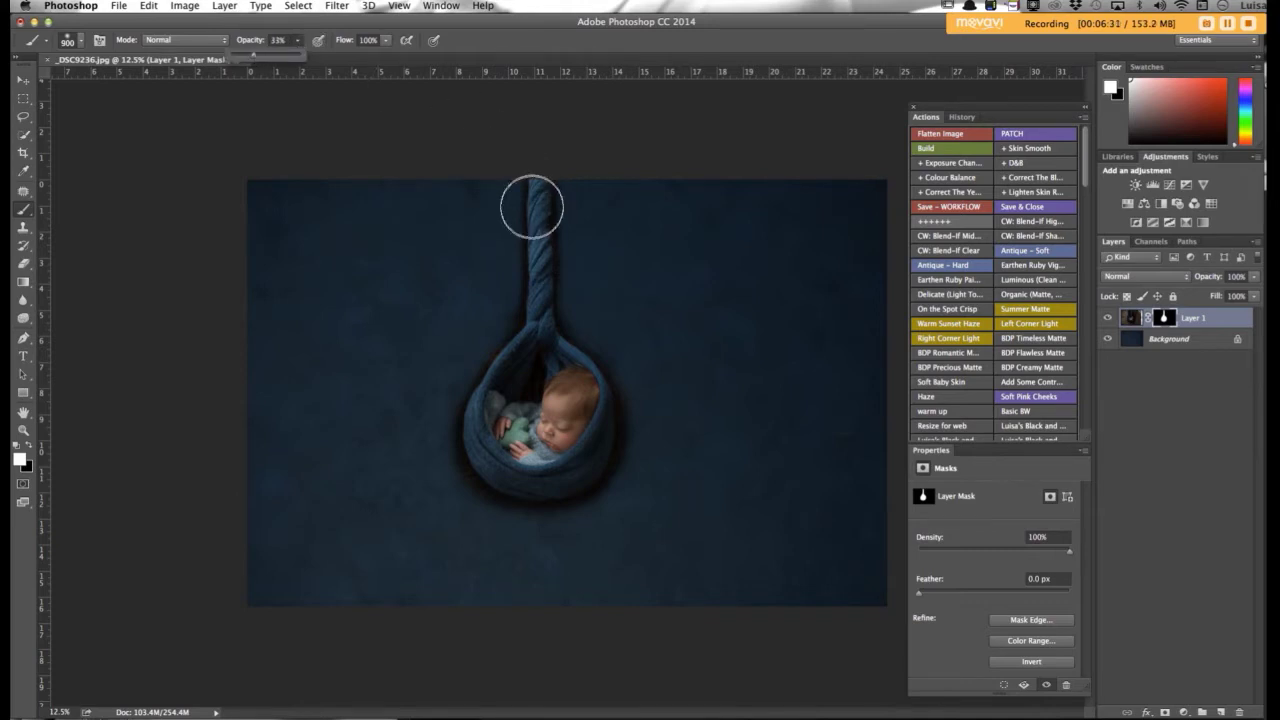
{"action": "key", "text": "bracketleft"}
{"action": "key", "text": "bracketleft"}
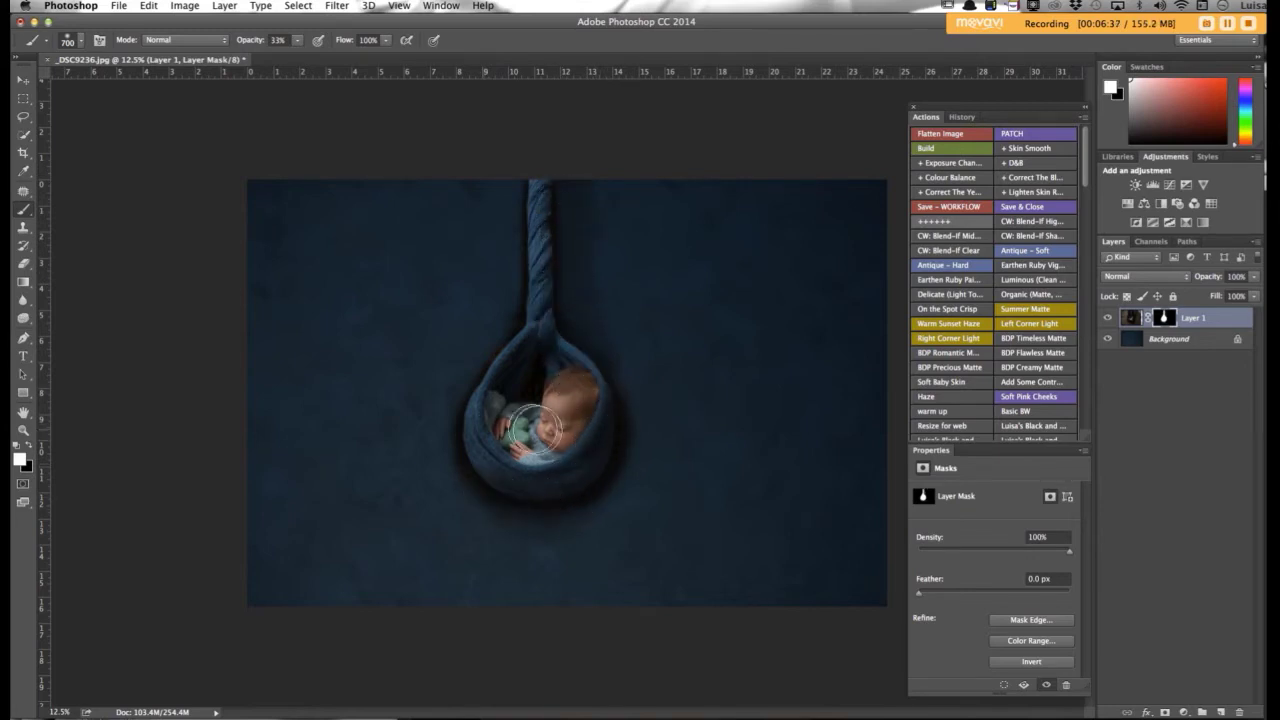
- Fade the dark halo beside the rope by painting black on the layer mask with a 200 px brush at 14% opacity
{"action": "key", "text": "super+equal"}
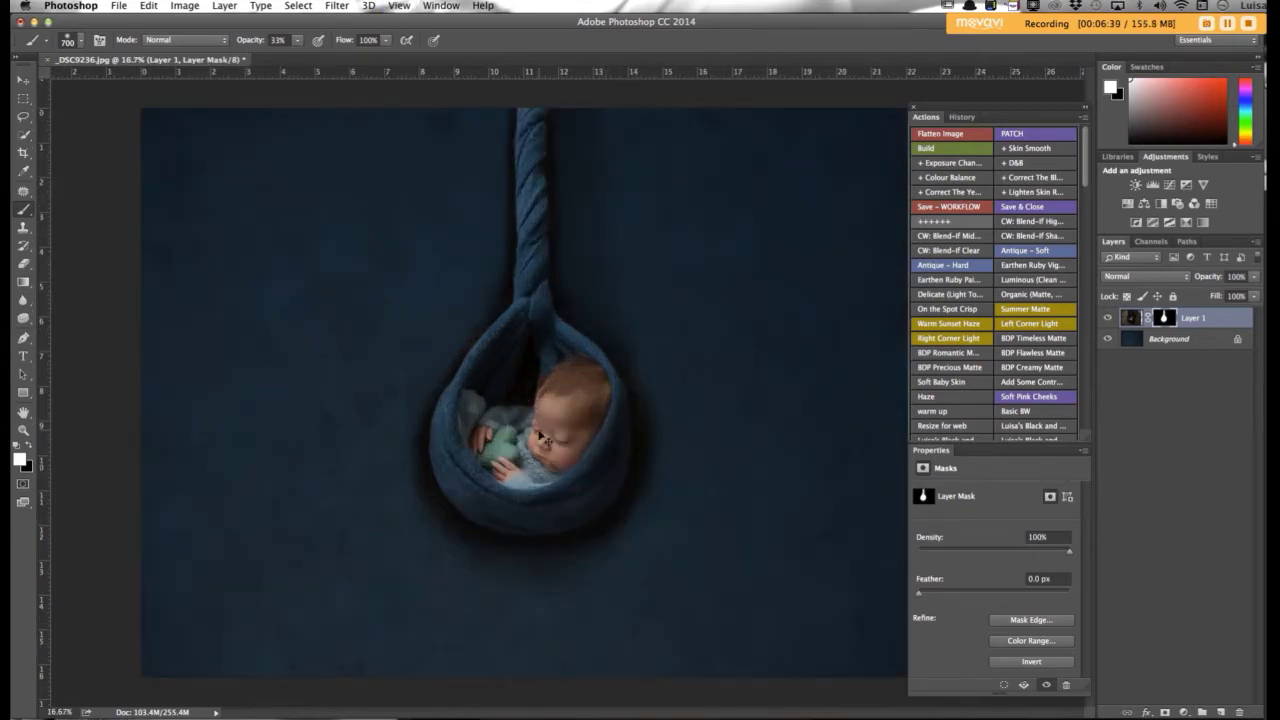
{"action": "key", "text": "super+equal"}
{"action": "scroll", "coordinate": [538, 428], "scroll_direction": "up", "scroll_amount": 2}
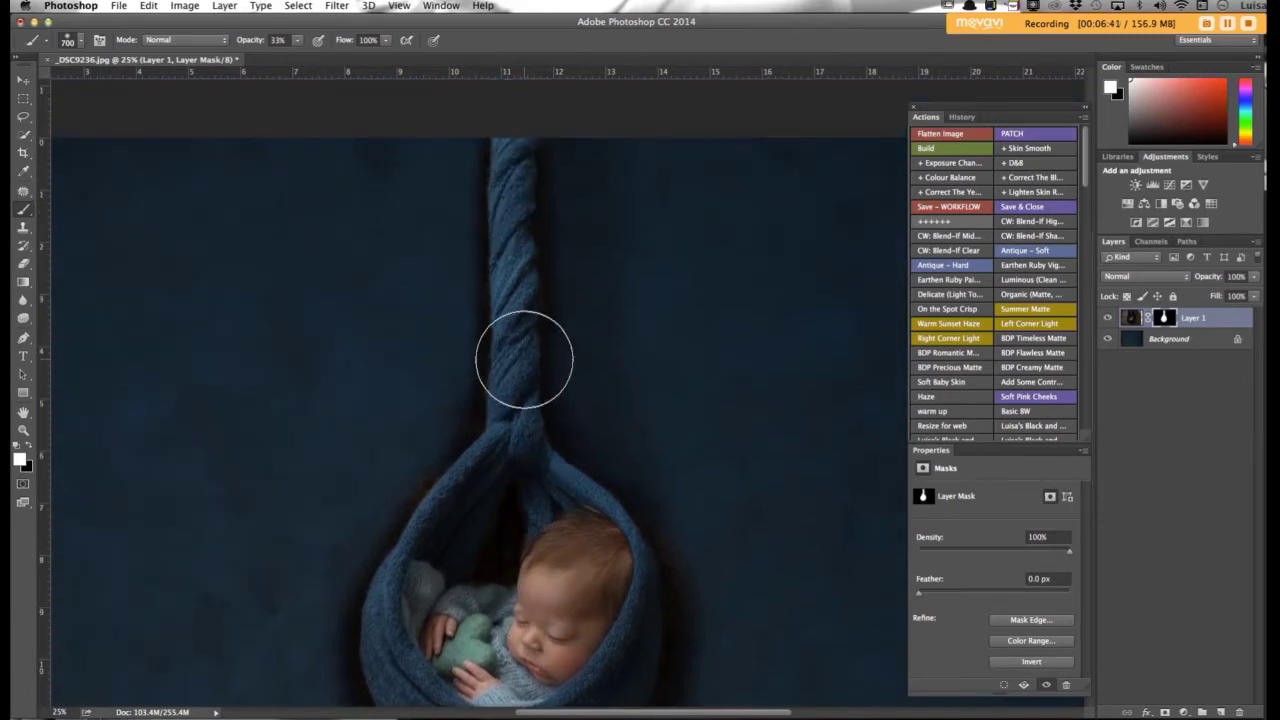
{"action": "key", "text": "bracketleft"}
{"action": "key", "text": "bracketleft"}
{"action": "left_click", "coordinate": [31, 446]}
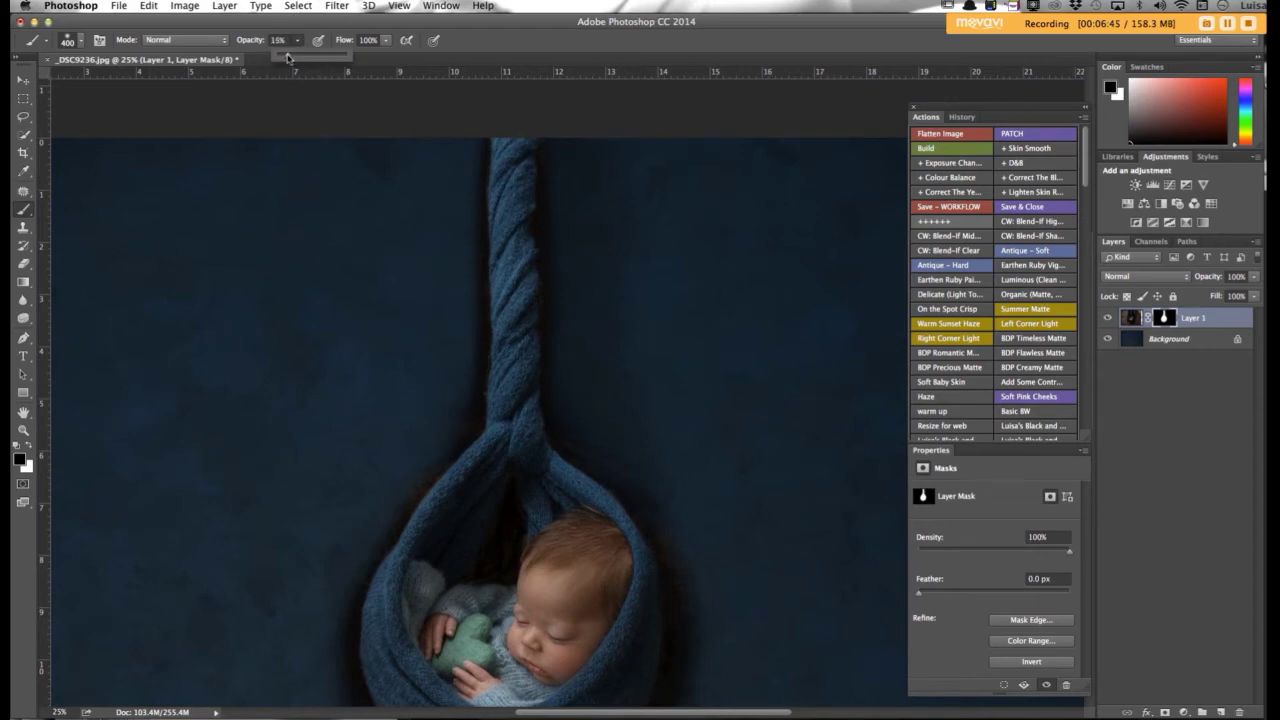
{"action": "key", "text": "bracketleft"}
{"action": "key", "text": "bracketleft"}
{"action": "key", "text": "bracketleft"}
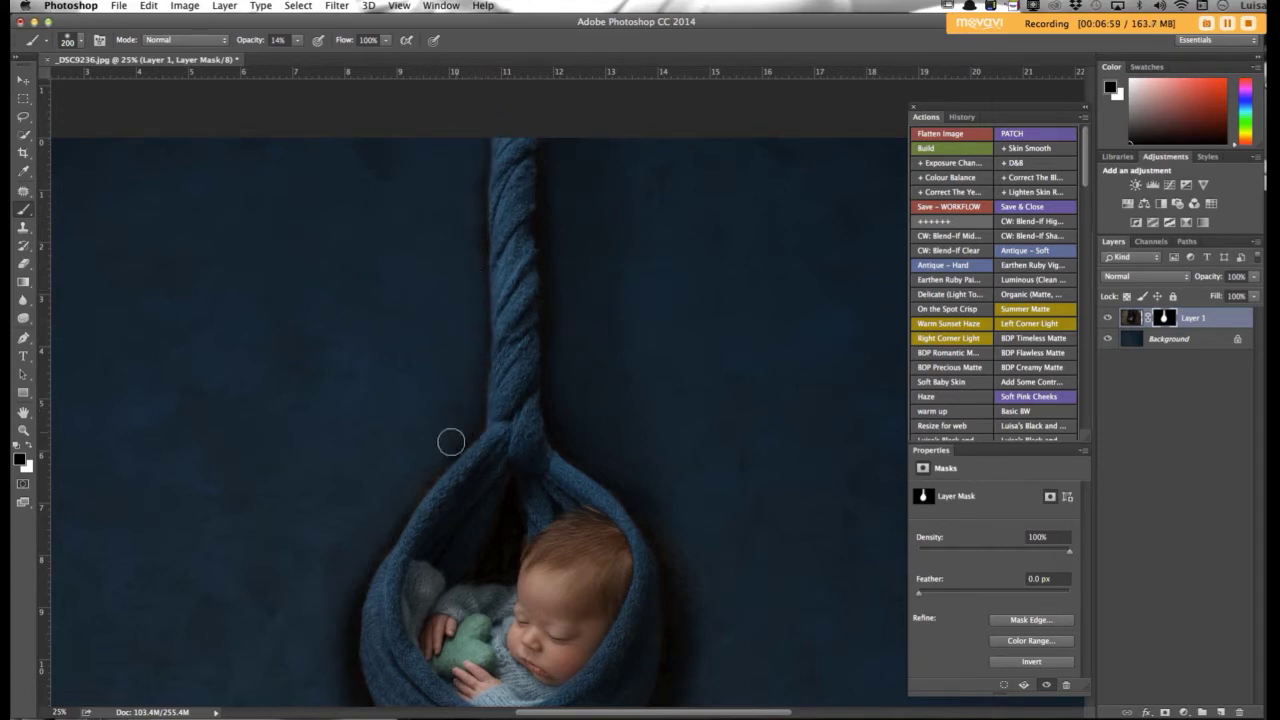
- Paint black on the mask around the pouch's underside and sides to fade its dark halo, undoing one stroke
{"action": "scroll", "coordinate": [411, 474], "scroll_direction": "down", "scroll_amount": 5}
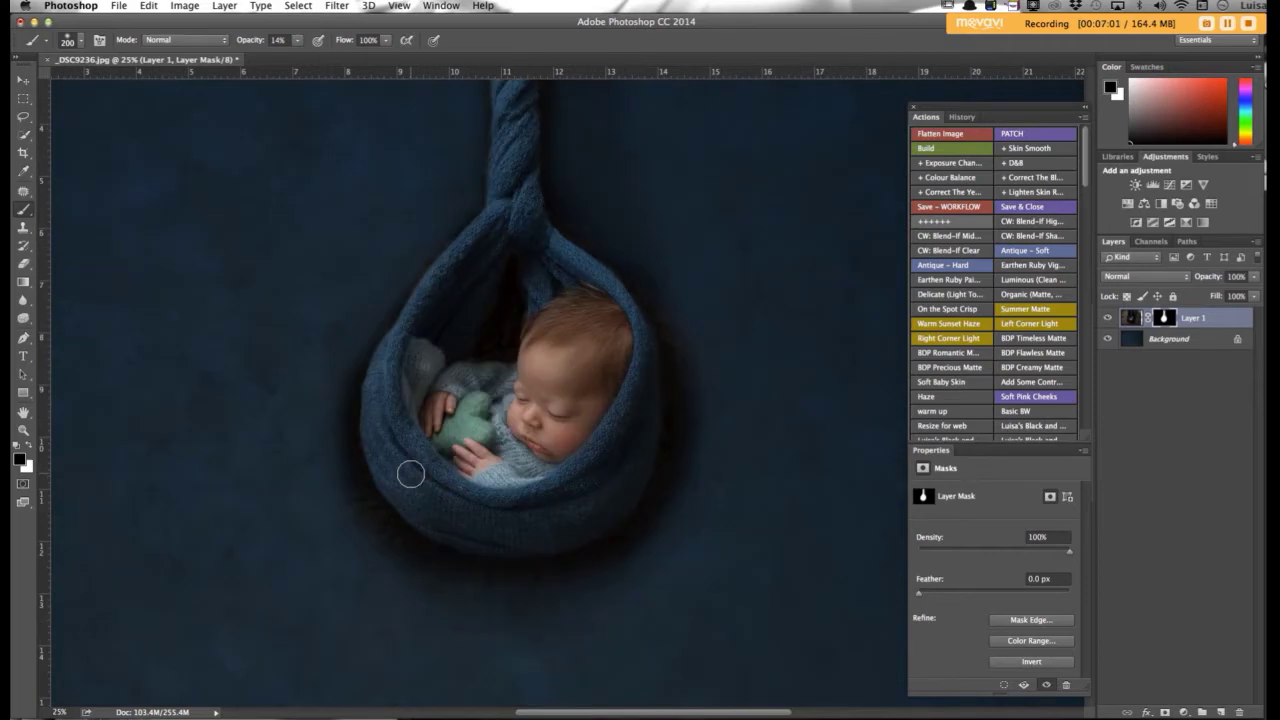
{"action": "scroll", "coordinate": [411, 474], "scroll_direction": "down", "scroll_amount": 1}
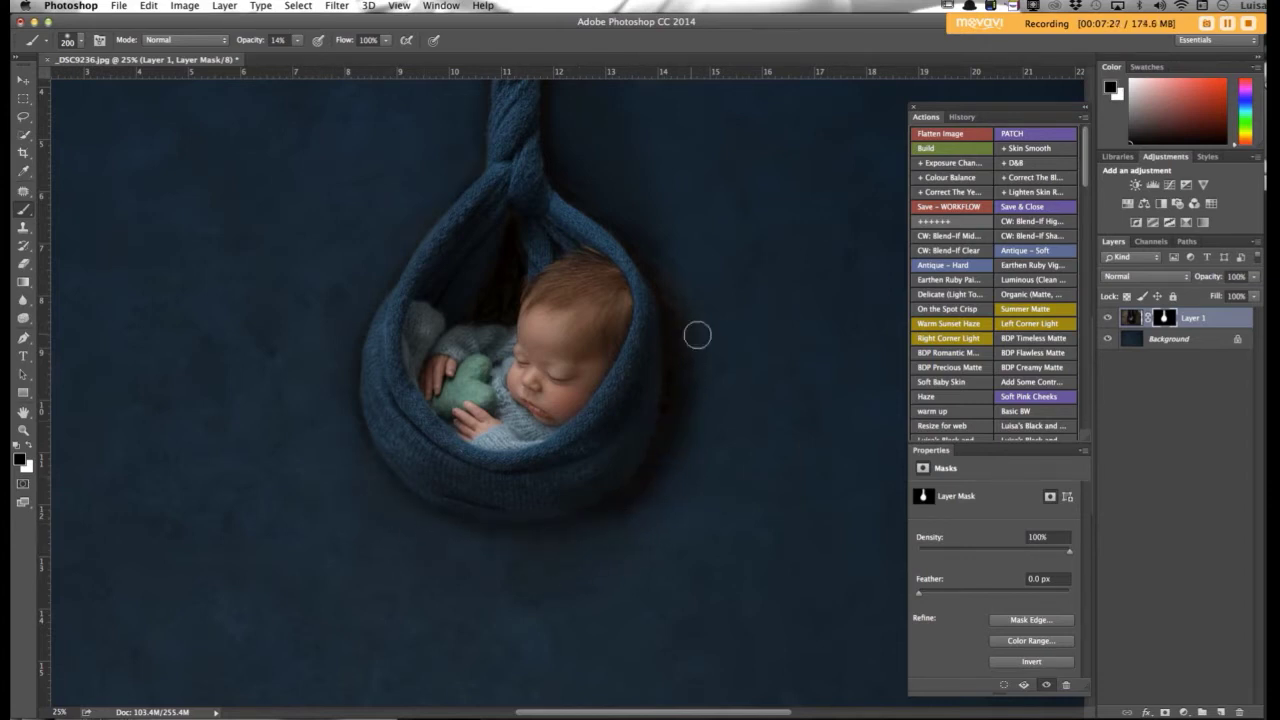
{"action": "key", "text": "ctrl+z"}
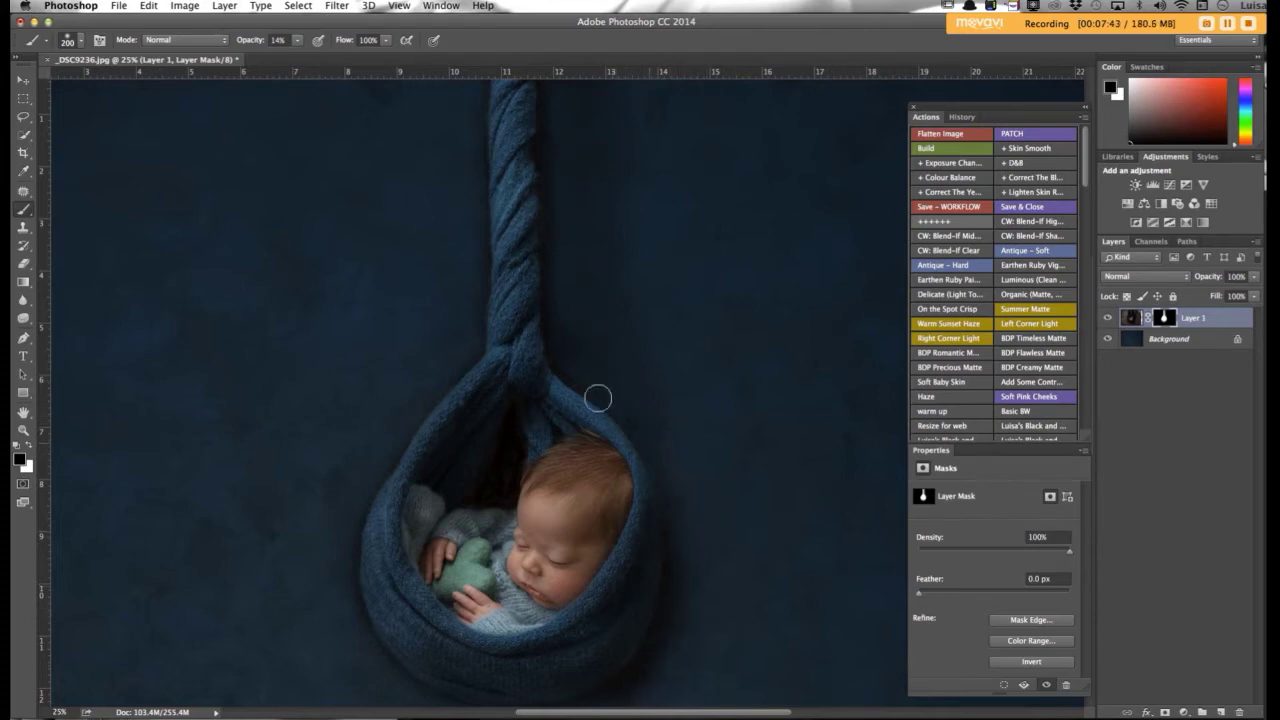
- Blend the wider shadow around the pouch and upper rope into the backdrop with a 500 px black brush on the mask
{"action": "key", "text": "bracketright"}
{"action": "key", "text": "bracketright"}
{"action": "key", "text": "bracketright"}
{"action": "key", "text": "bracketright"}
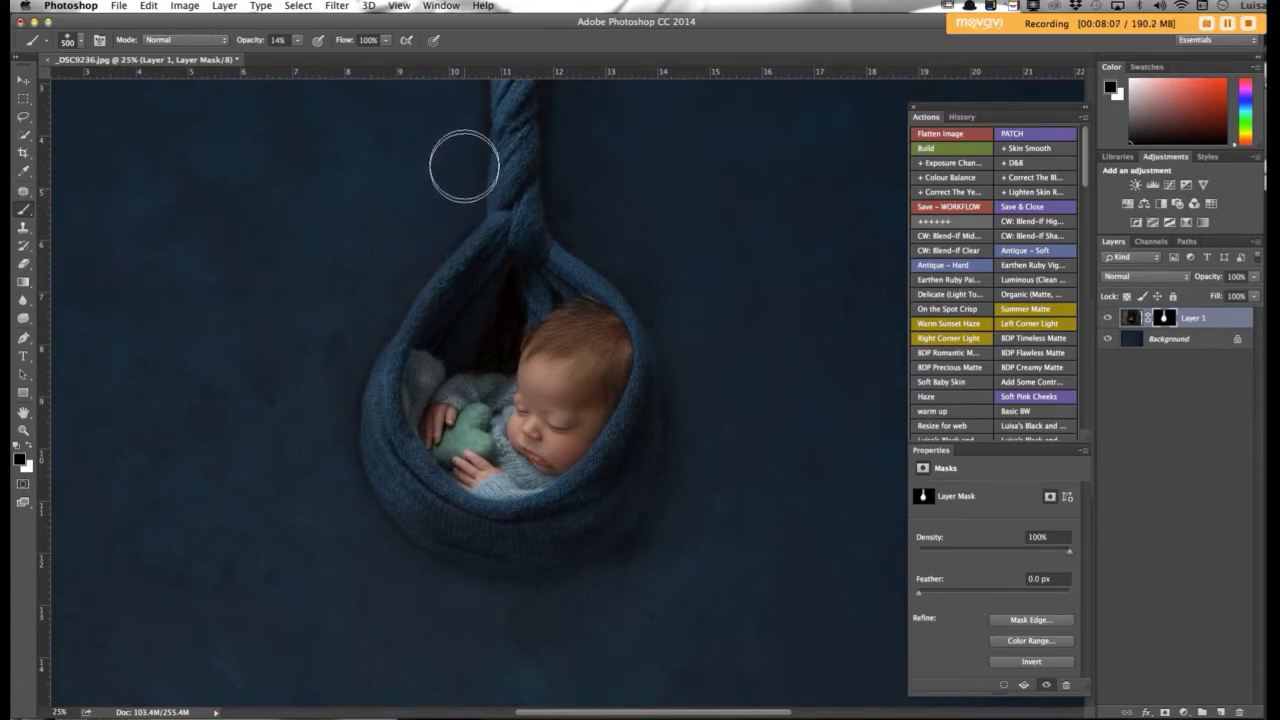
{"action": "scroll", "coordinate": [466, 165], "scroll_direction": "up", "scroll_amount": 5}
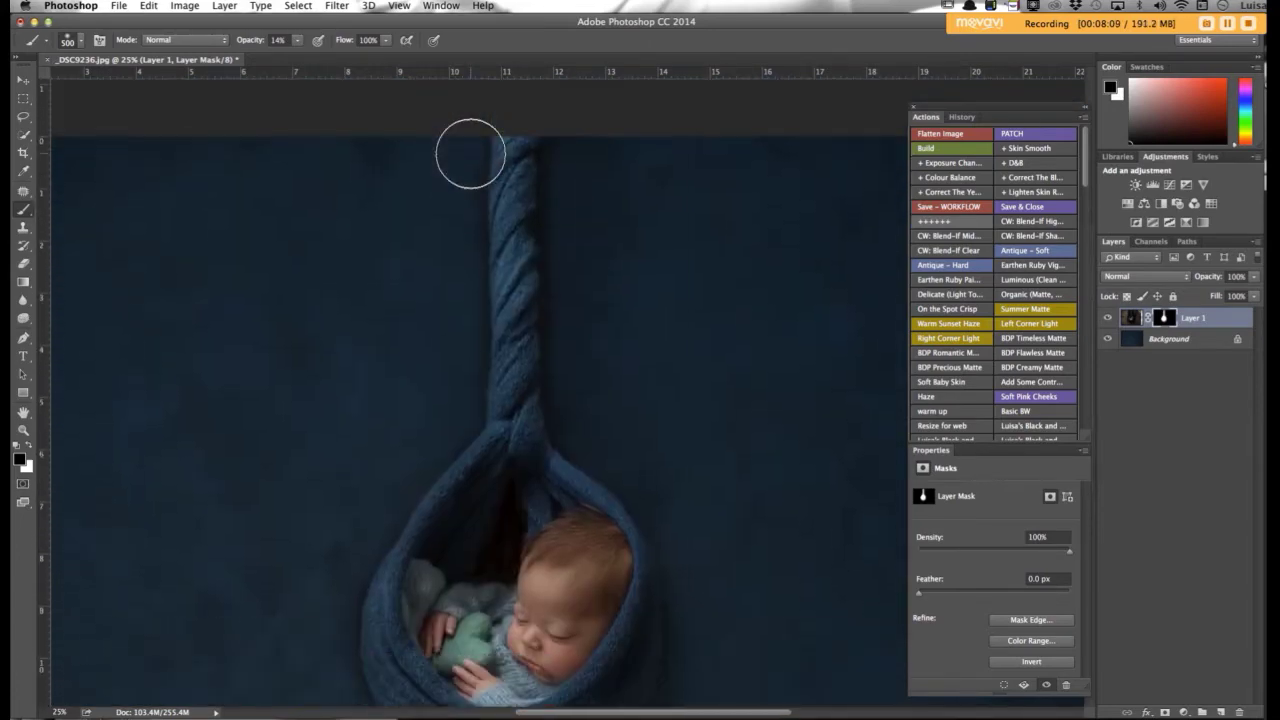
{"action": "scroll", "coordinate": [448, 295], "scroll_direction": "up", "scroll_amount": 1}
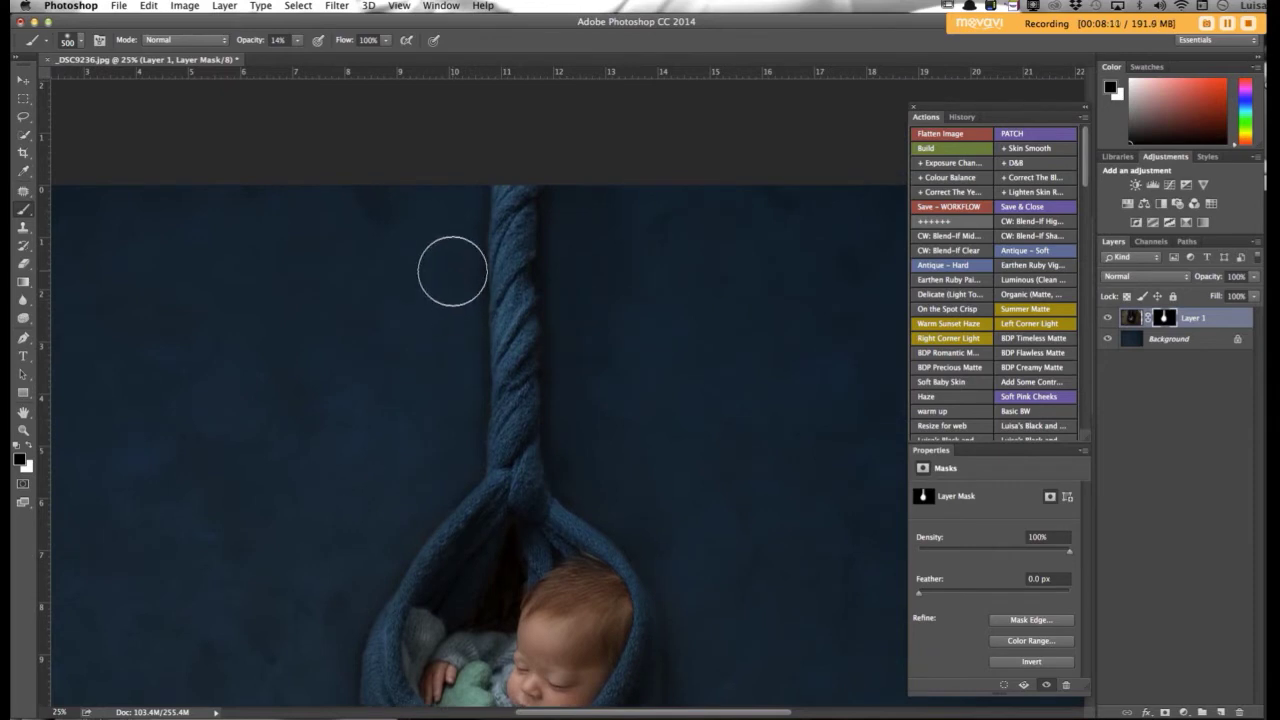
{"action": "scroll", "coordinate": [457, 274], "scroll_direction": "down", "scroll_amount": 1}
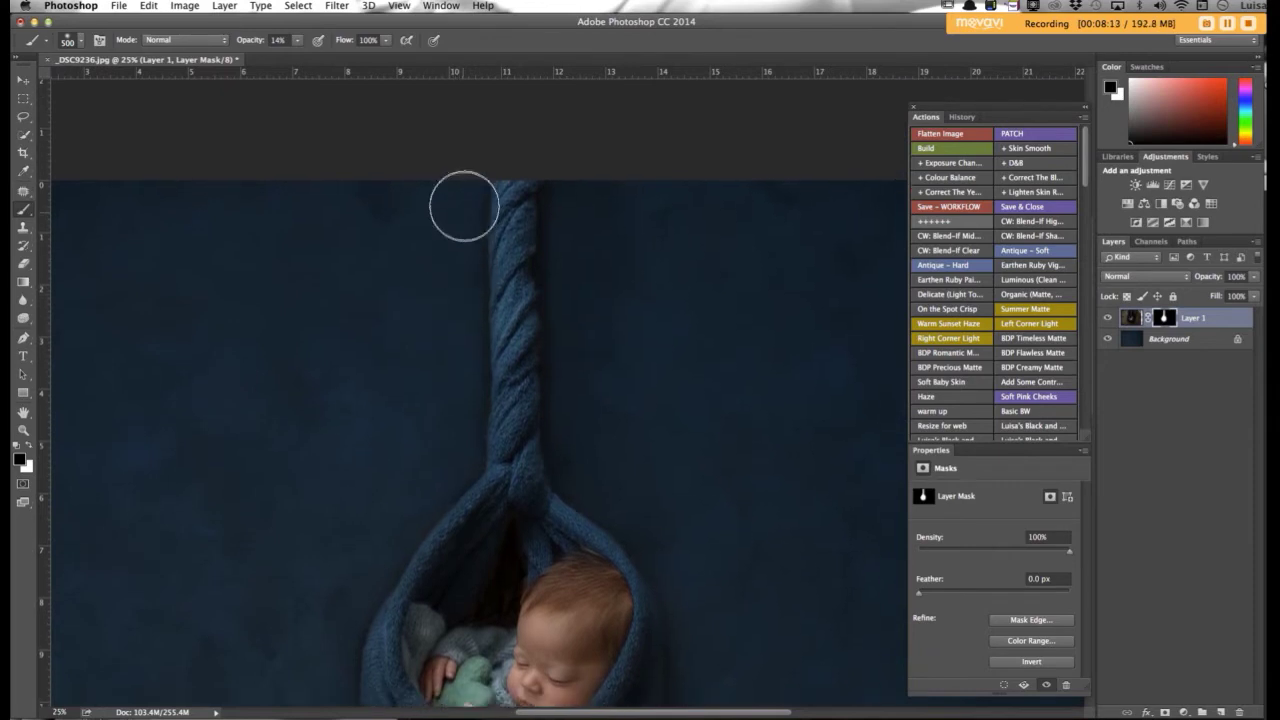
- Refine the mask closer to the rope and pouch edges with black, reducing the brush to 250 px and 175 px
{"action": "key", "text": "bracketleft"}
{"action": "key", "text": "bracketleft"}
{"action": "key", "text": "bracketleft"}
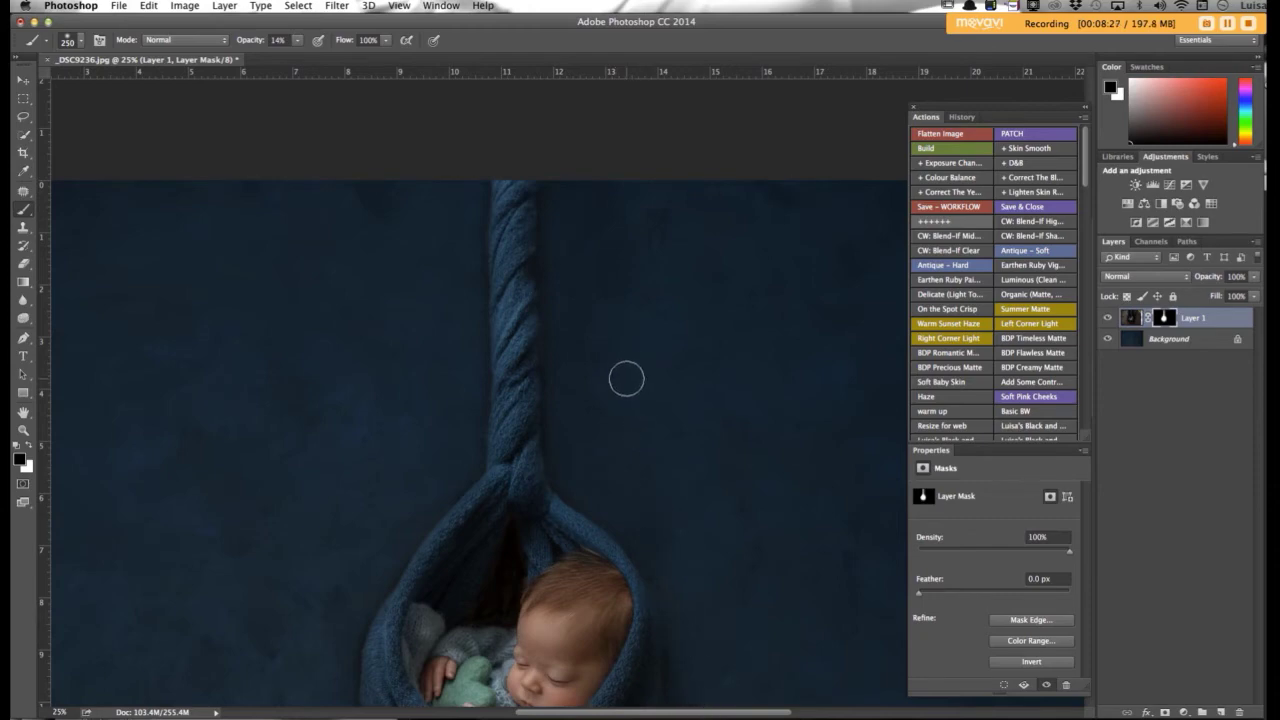
{"action": "scroll", "coordinate": [626, 377], "scroll_direction": "down", "scroll_amount": 2}
{"action": "scroll", "coordinate": [632, 369], "scroll_direction": "down", "scroll_amount": 4}
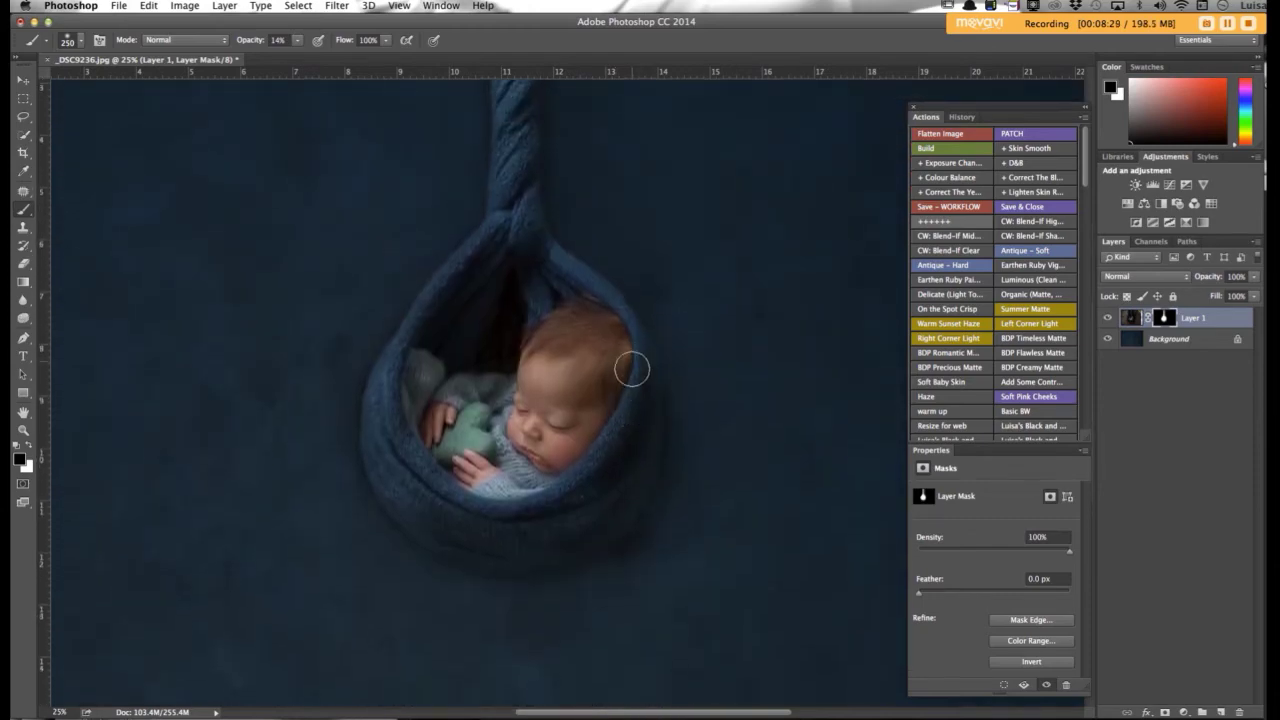
{"action": "key", "text": "bracketleft"}
{"action": "key", "text": "bracketleft"}
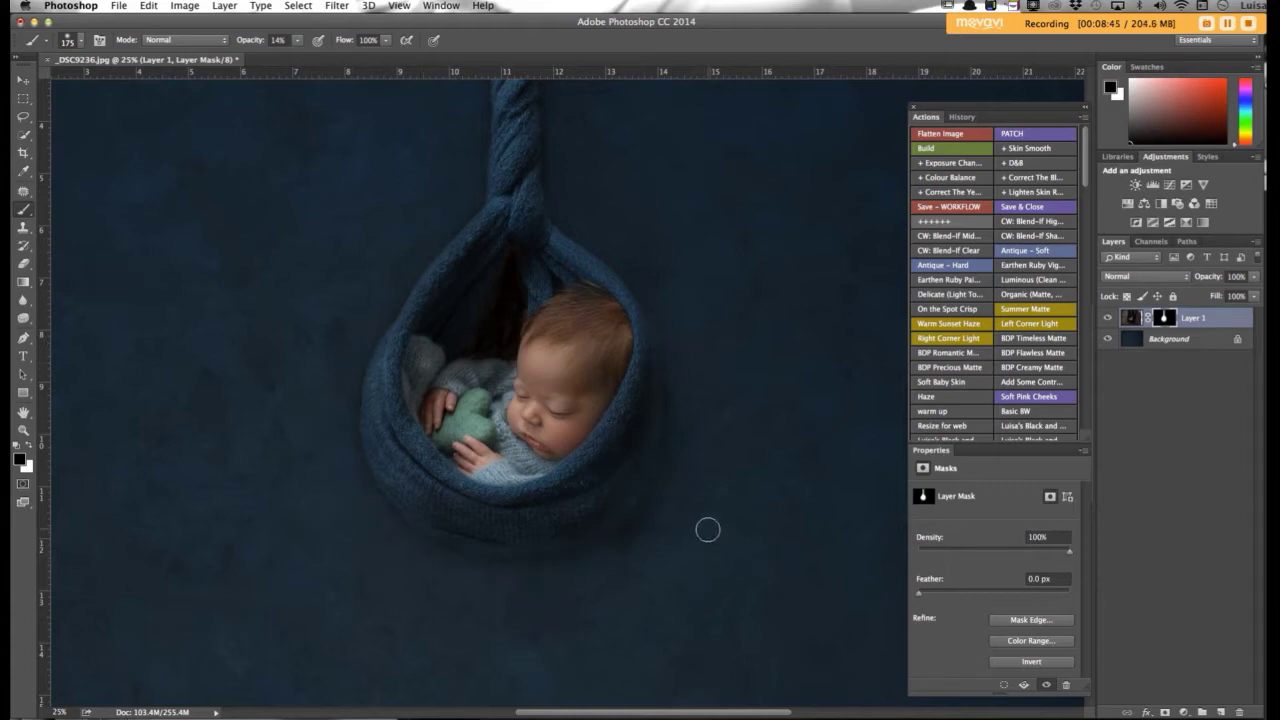
- Undo the last mask stroke and clean up the remaining halo along the rope and pouch with the 175 px brush
{"action": "key", "text": "super+z"}
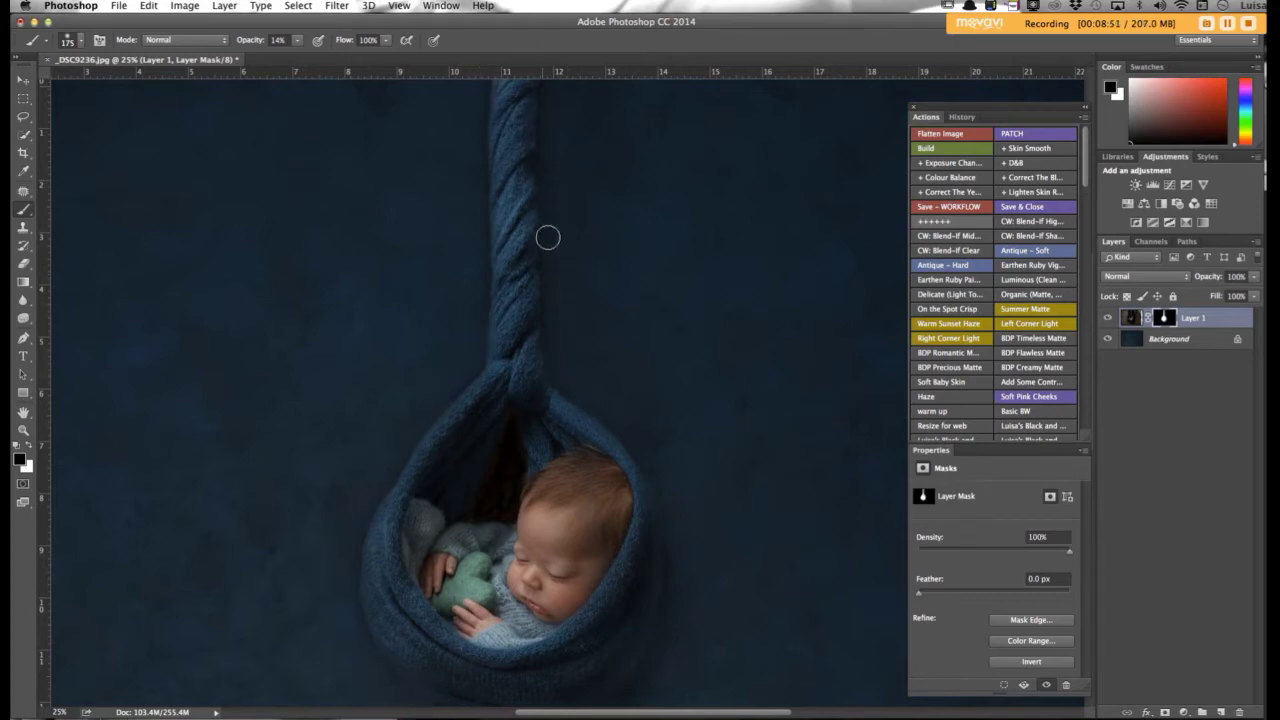
{"action": "scroll", "coordinate": [662, 487], "scroll_direction": "down", "scroll_amount": 3}
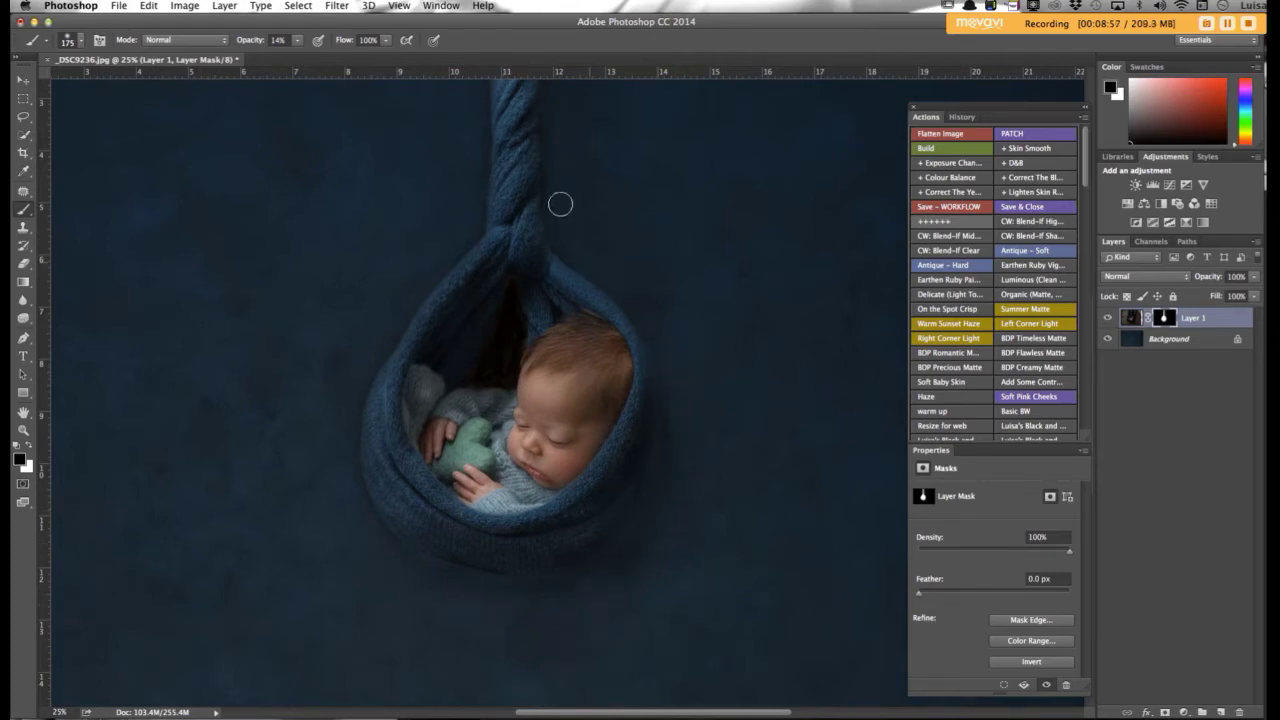
{"action": "scroll", "coordinate": [625, 412], "scroll_direction": "up", "scroll_amount": 3}
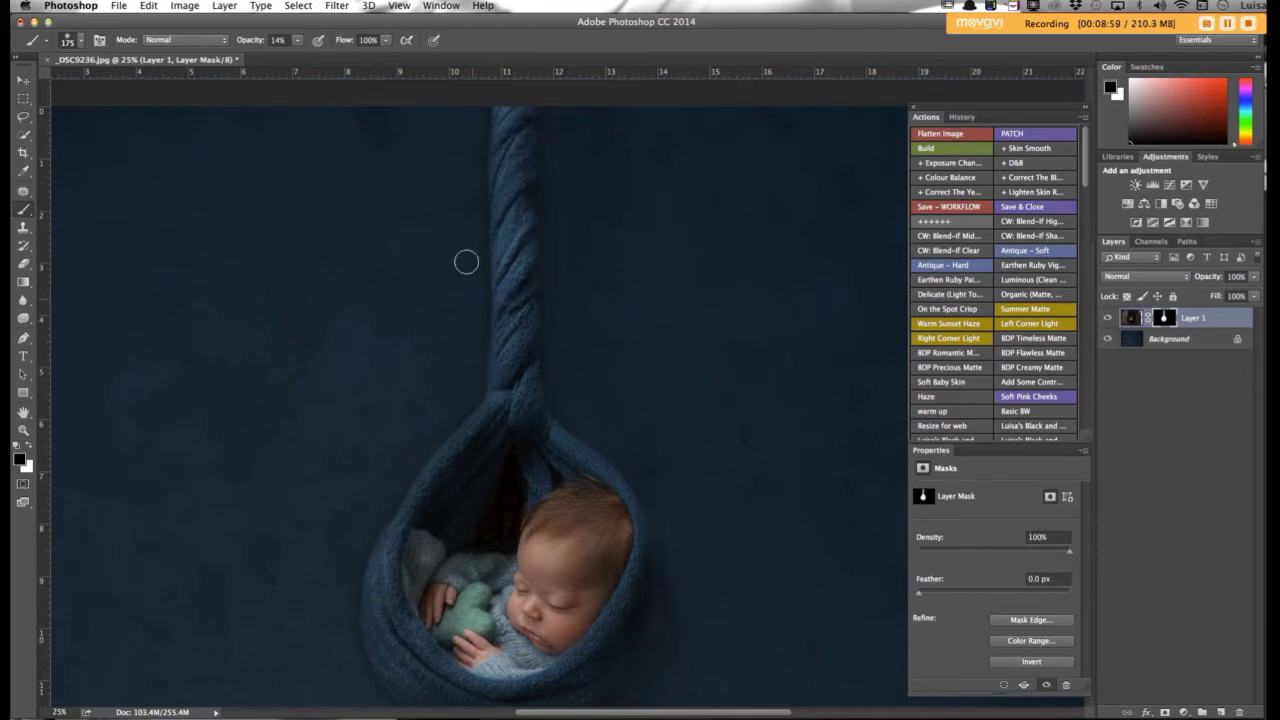
{"action": "scroll", "coordinate": [642, 431], "scroll_direction": "down", "scroll_amount": 5}
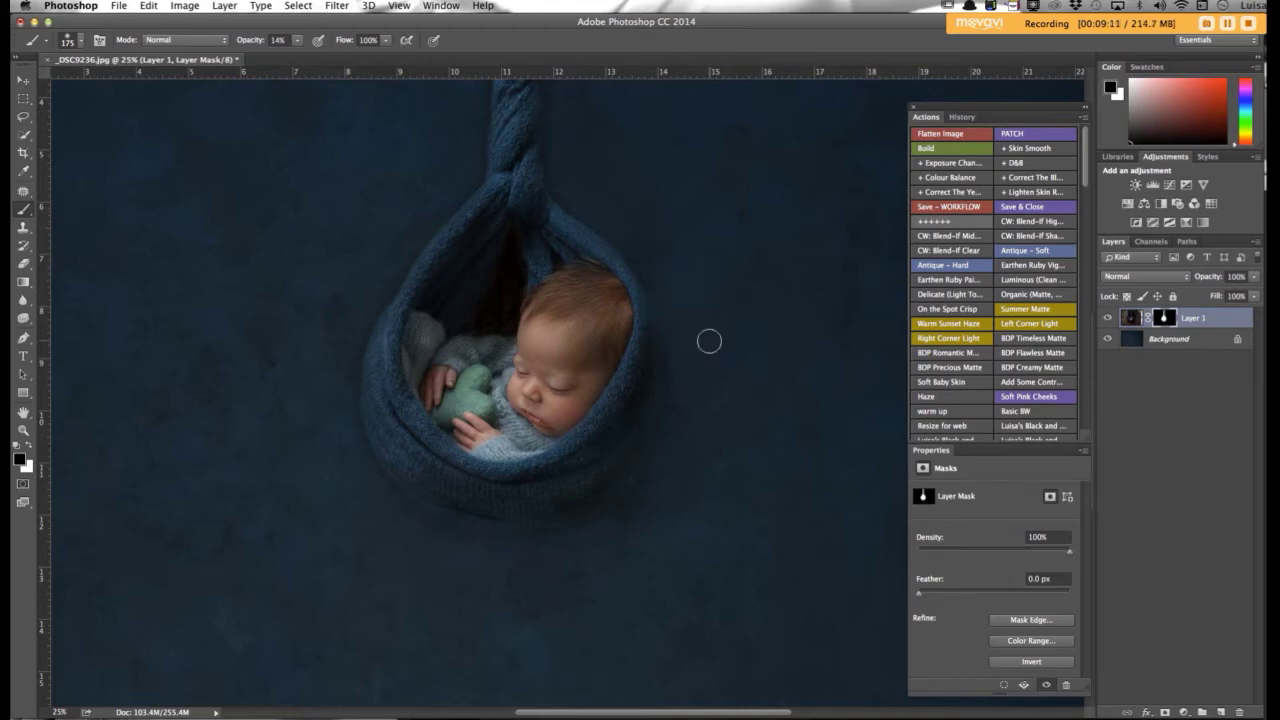
- Move the newborn layer about 1.24 in horizontally to the right so the rope hangs near the canvas's centre
{"action": "key", "text": "ctrl+minus"}
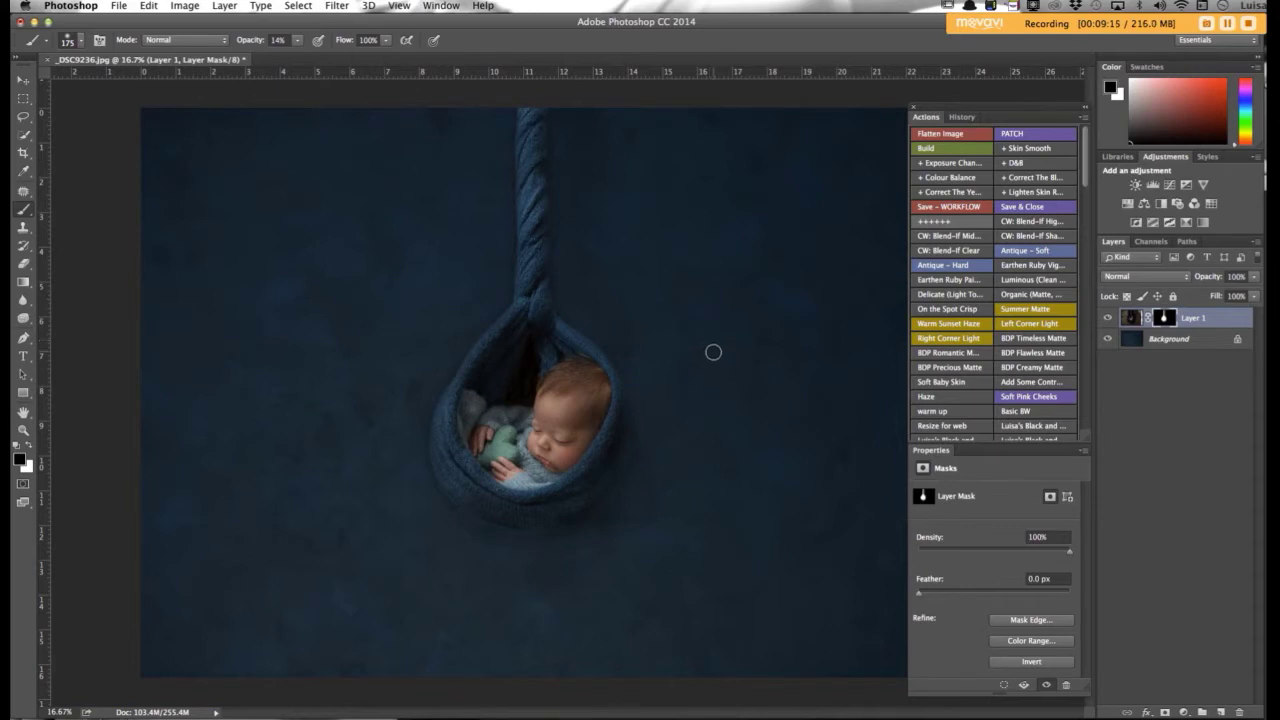
{"action": "key", "text": "ctrl+minus"}
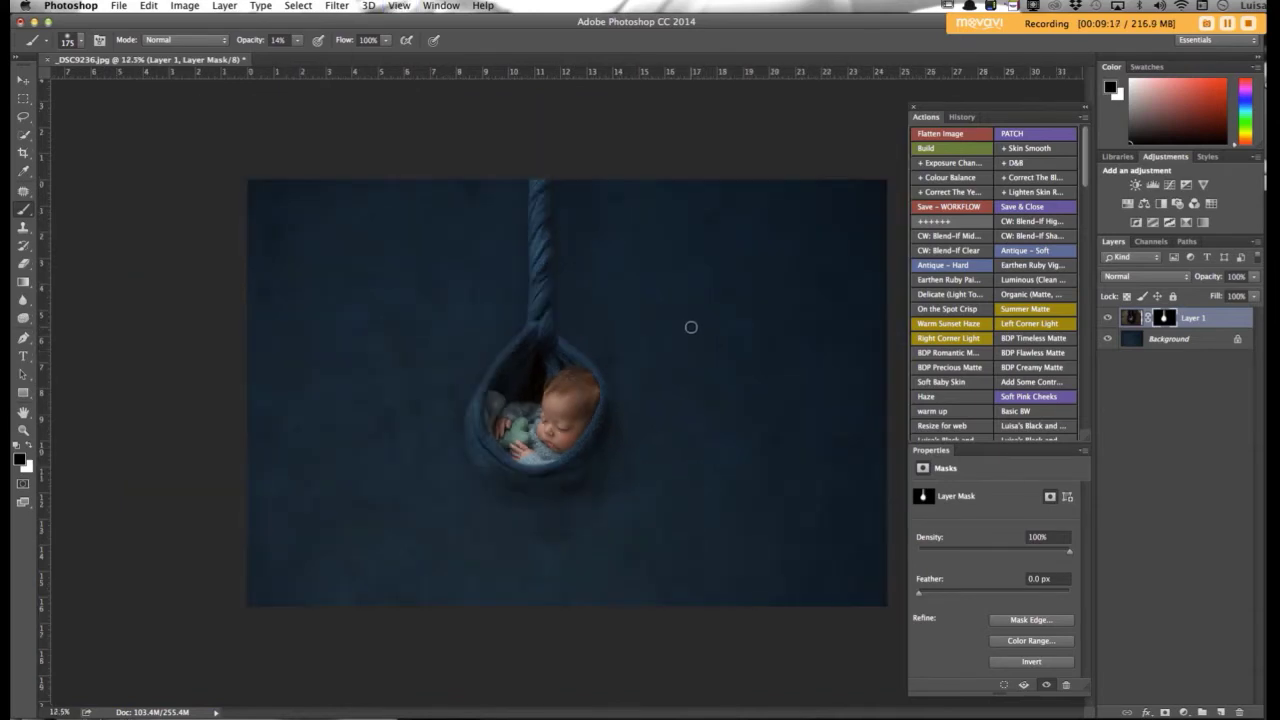
{"action": "left_click", "coordinate": [21, 80]}
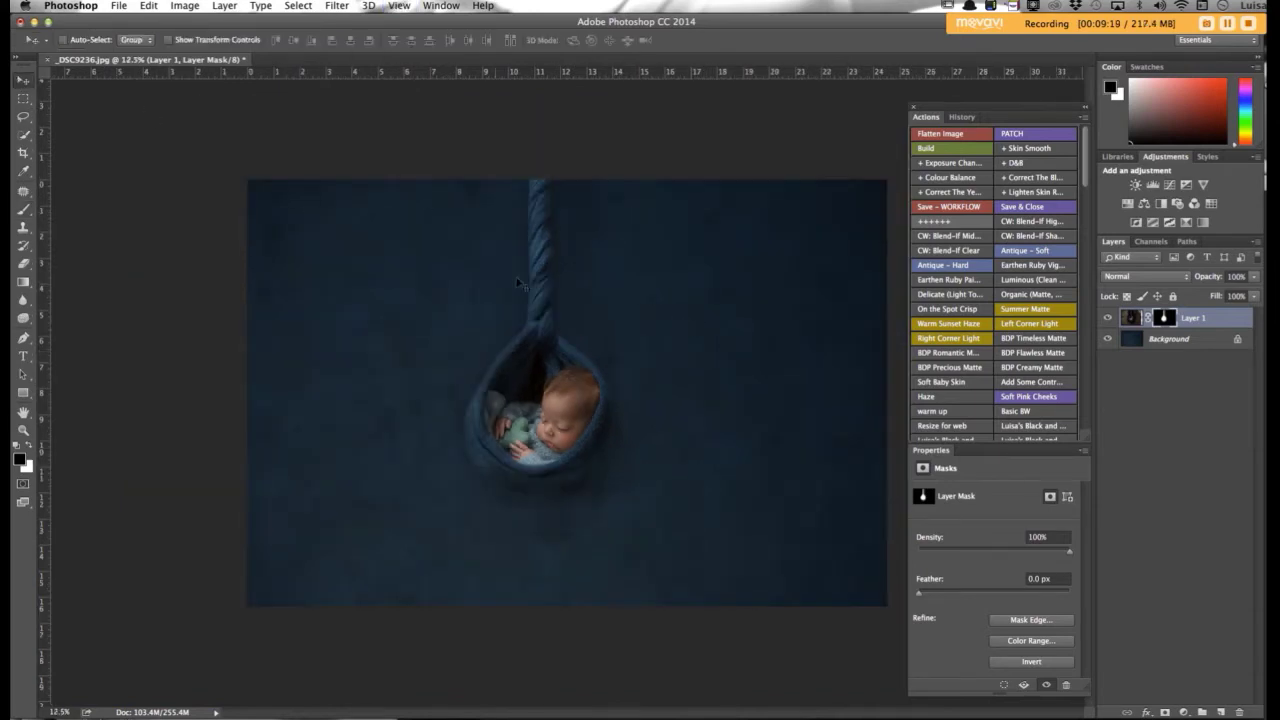
{"action": "left_click_drag", "start_coordinate": [538, 344], "coordinate": [573, 345]}
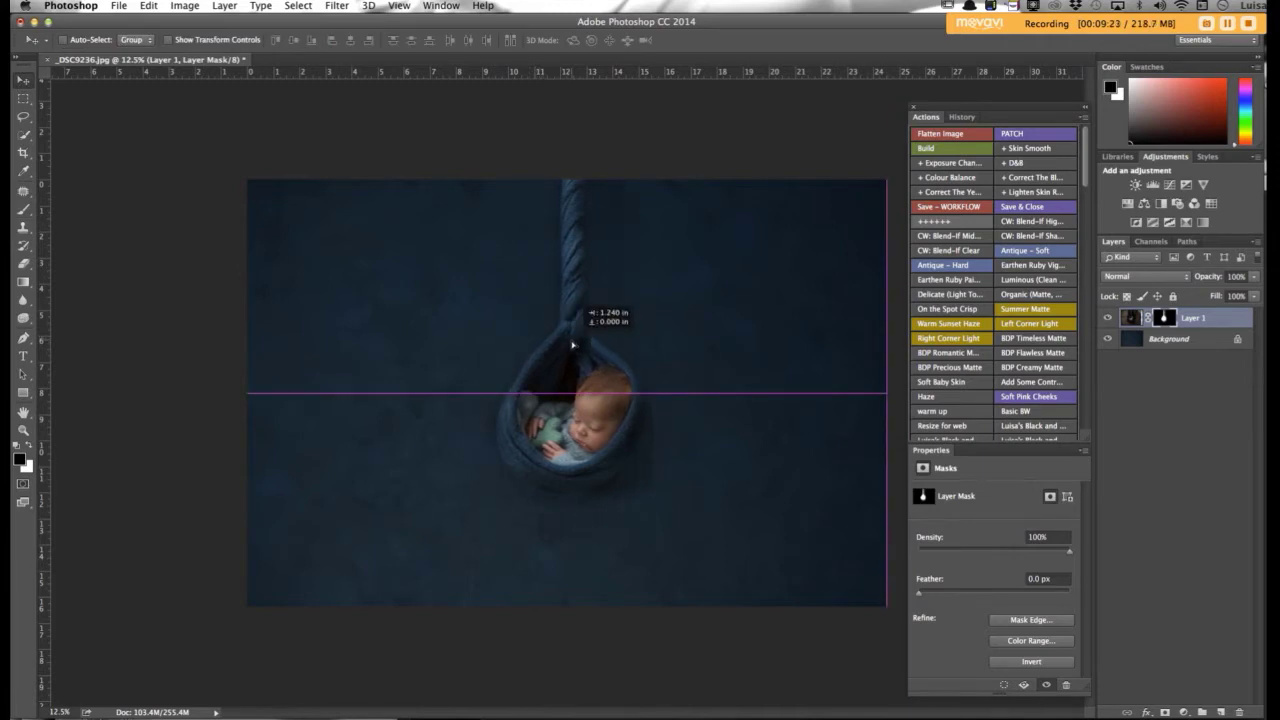
{"action": "left_click_drag", "start_coordinate": [572, 345], "coordinate": [573, 345]}
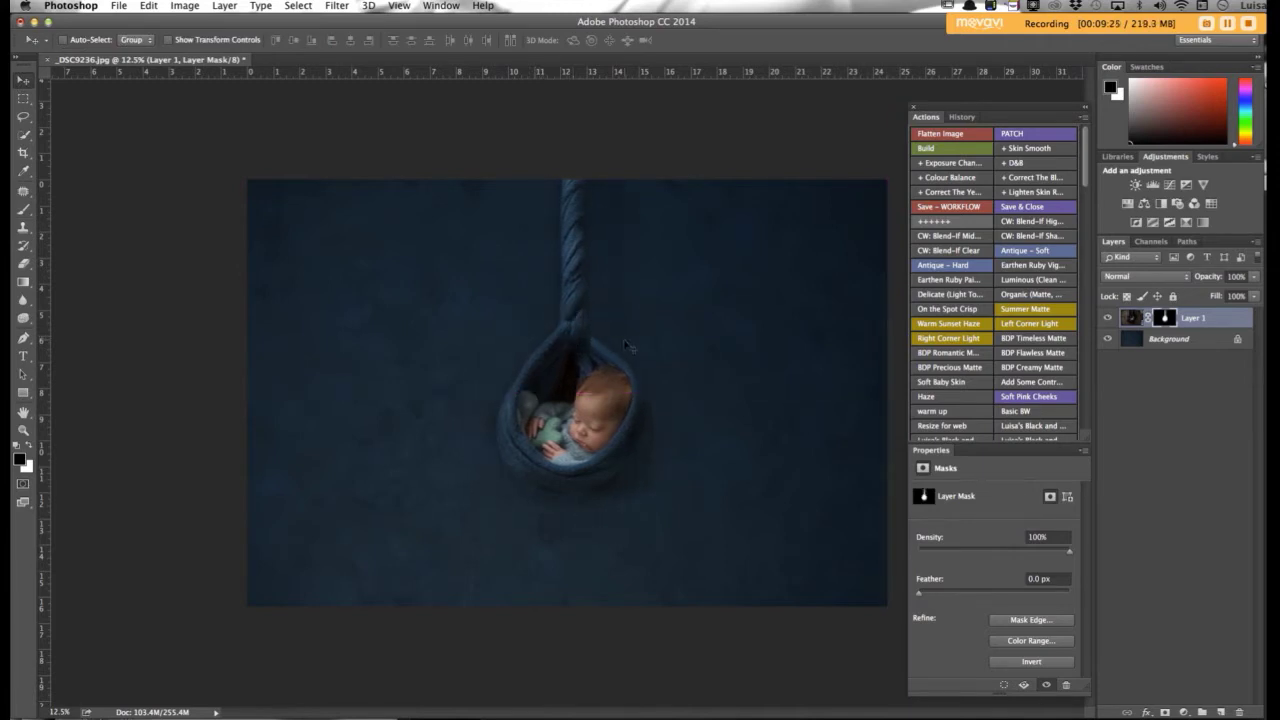
- Restore the wrap's edges by painting white on the mask with a 35 px brush at 100% opacity, reverting the last stroke beside the rope
{"action": "key", "text": "super+plus"}
{"action": "key", "text": "super+plus"}
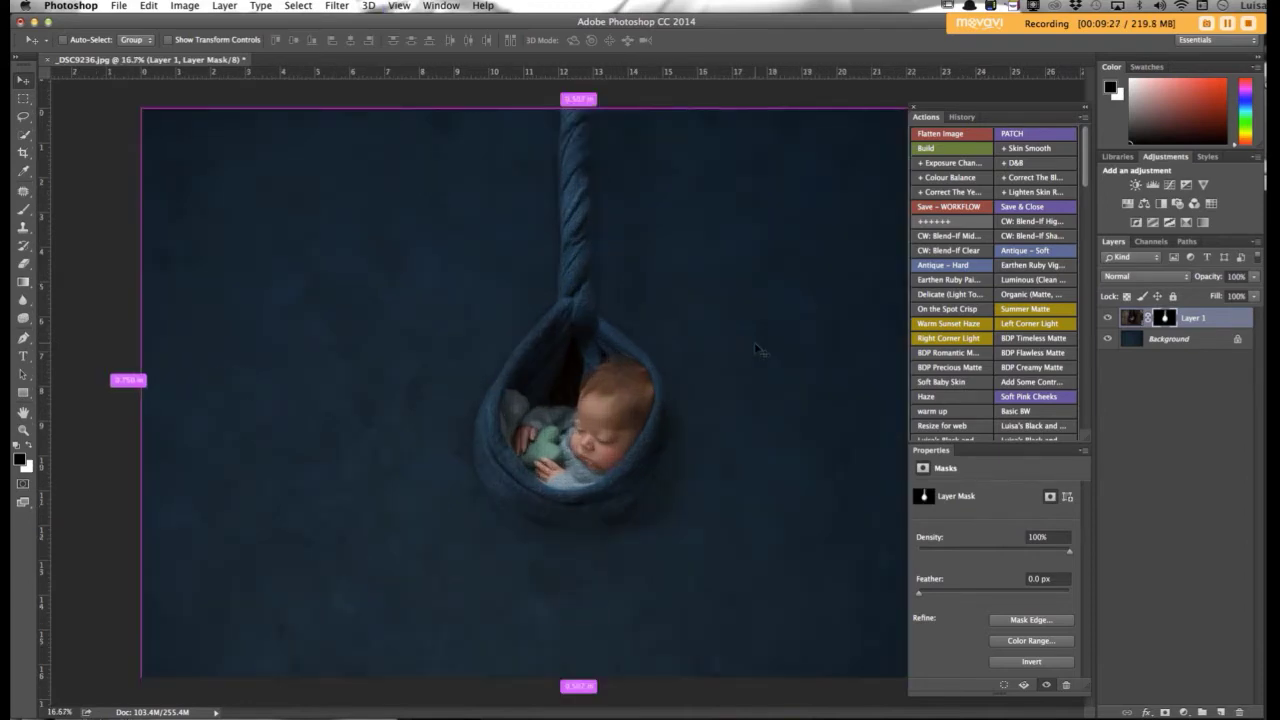
{"action": "left_click", "coordinate": [30, 446]}
{"action": "left_click", "coordinate": [24, 210]}
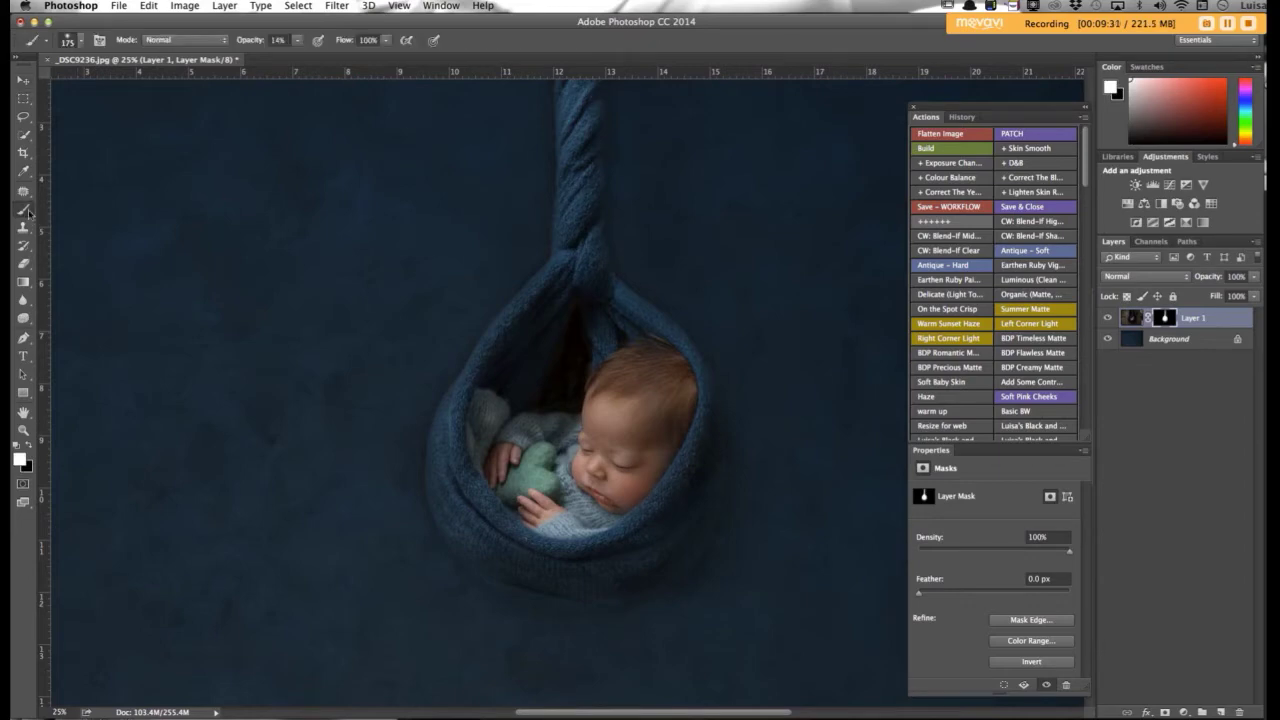
{"action": "left_click", "coordinate": [298, 44]}
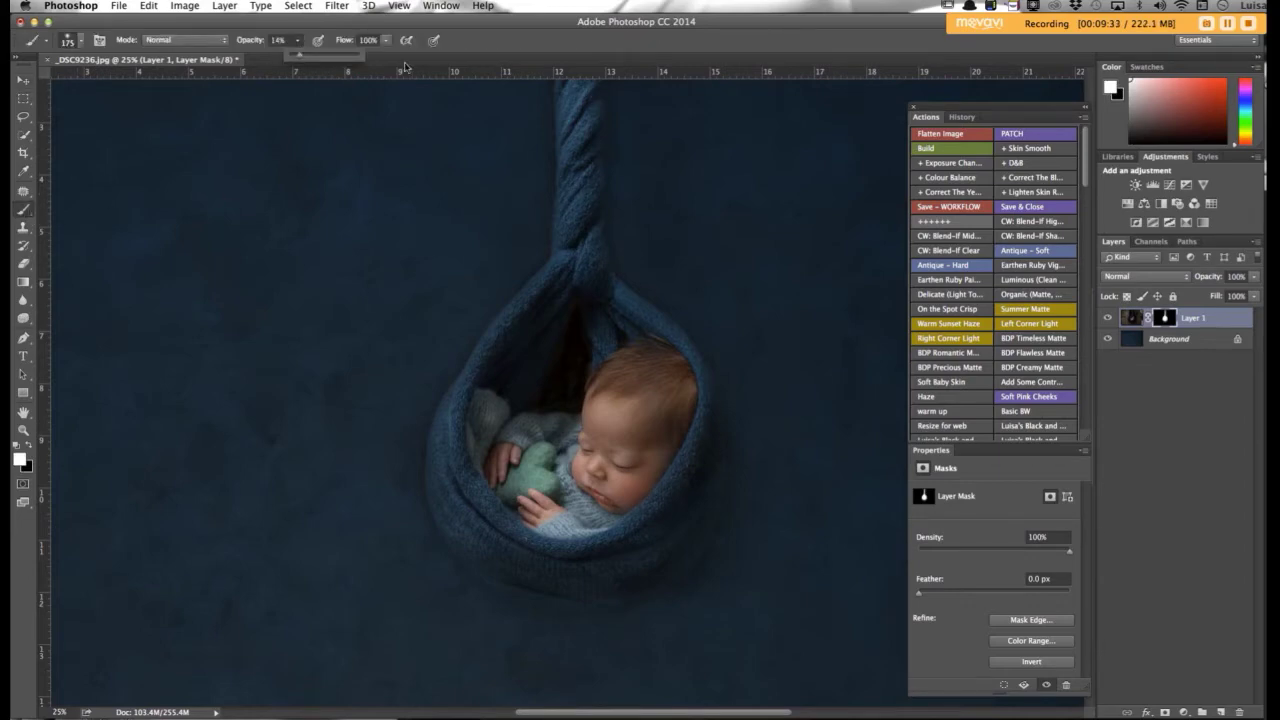
{"action": "key", "text": "super+plus"}
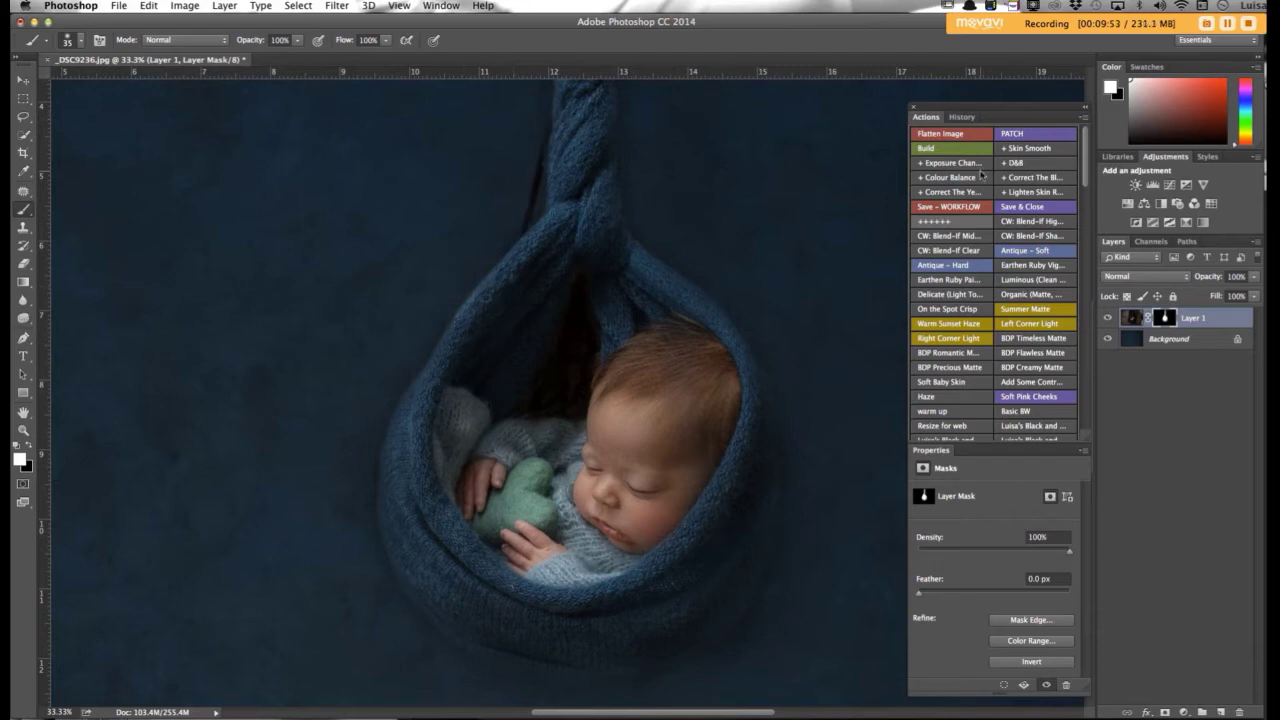
{"action": "left_click", "coordinate": [960, 117]}
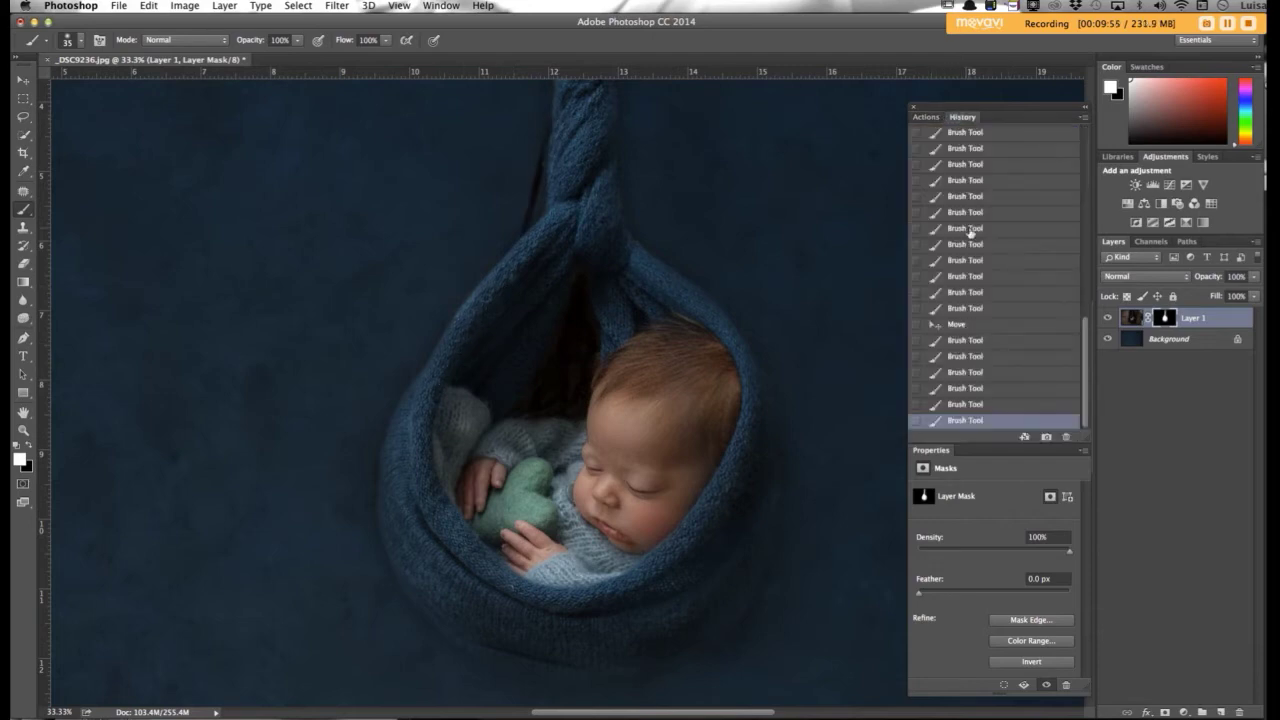
{"action": "left_click", "coordinate": [973, 405]}
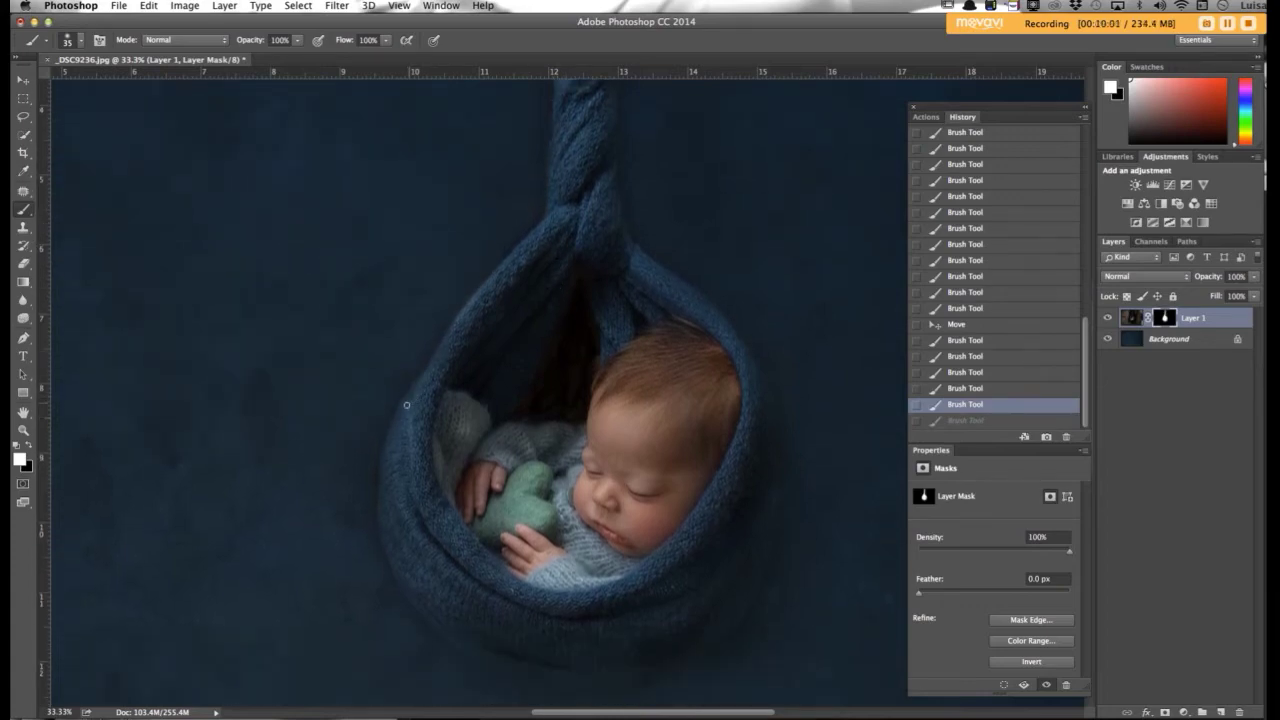
- Paint white on the mask along the pouch's upper-left rim to recover the knitted edge, stepping back one faulty stroke
{"action": "left_click_drag", "start_coordinate": [406, 405], "coordinate": [404, 421]}
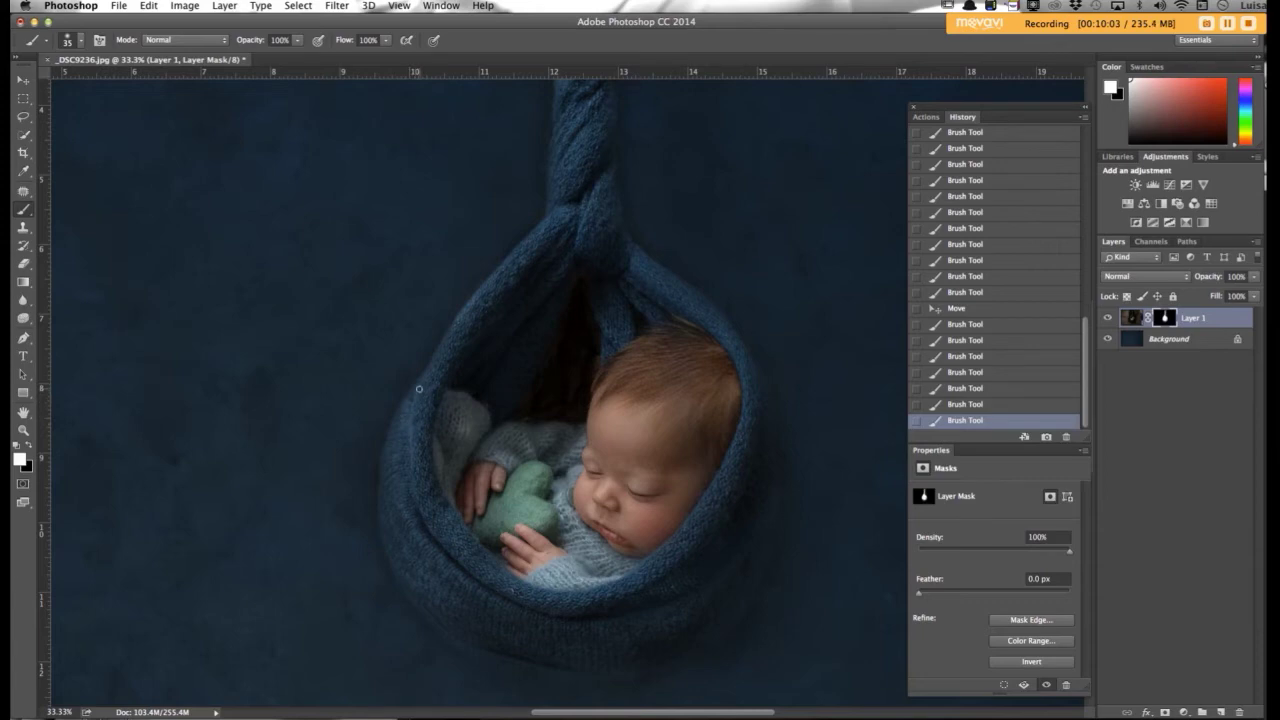
{"action": "left_click_drag", "start_coordinate": [457, 323], "coordinate": [465, 318]}
{"action": "left_click", "coordinate": [965, 405]}
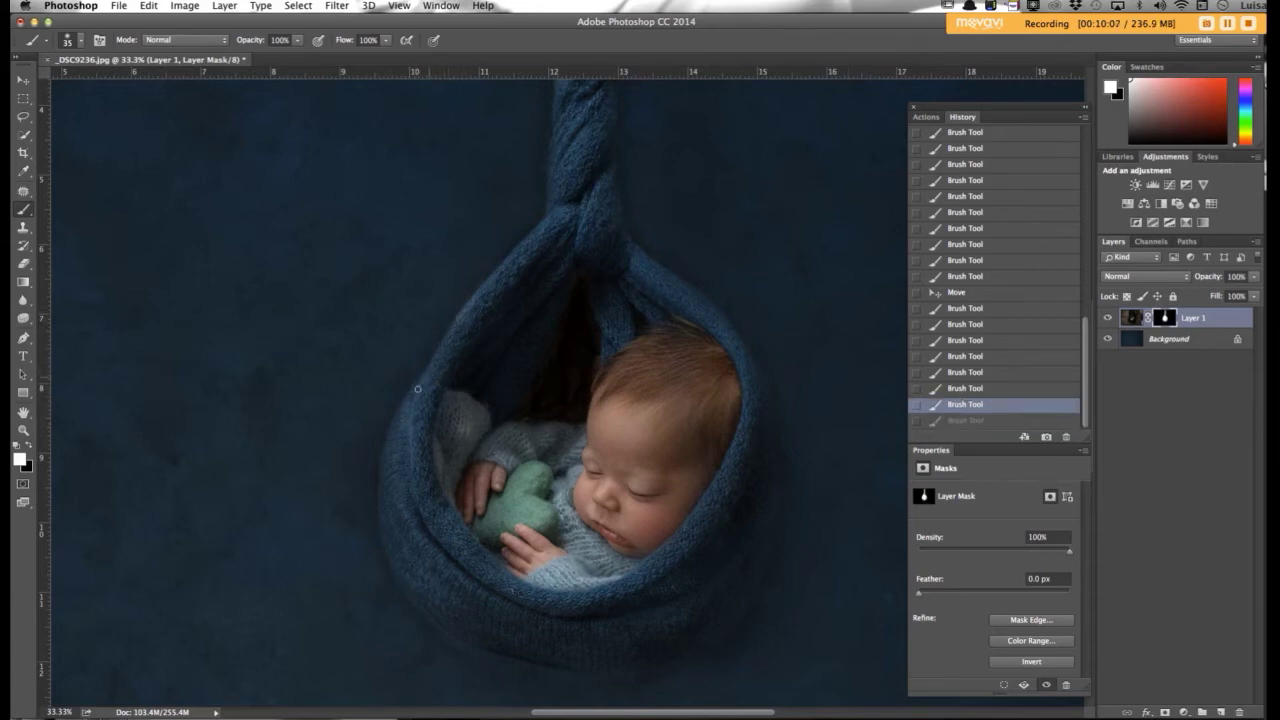
{"action": "left_click_drag", "start_coordinate": [421, 382], "coordinate": [414, 392]}
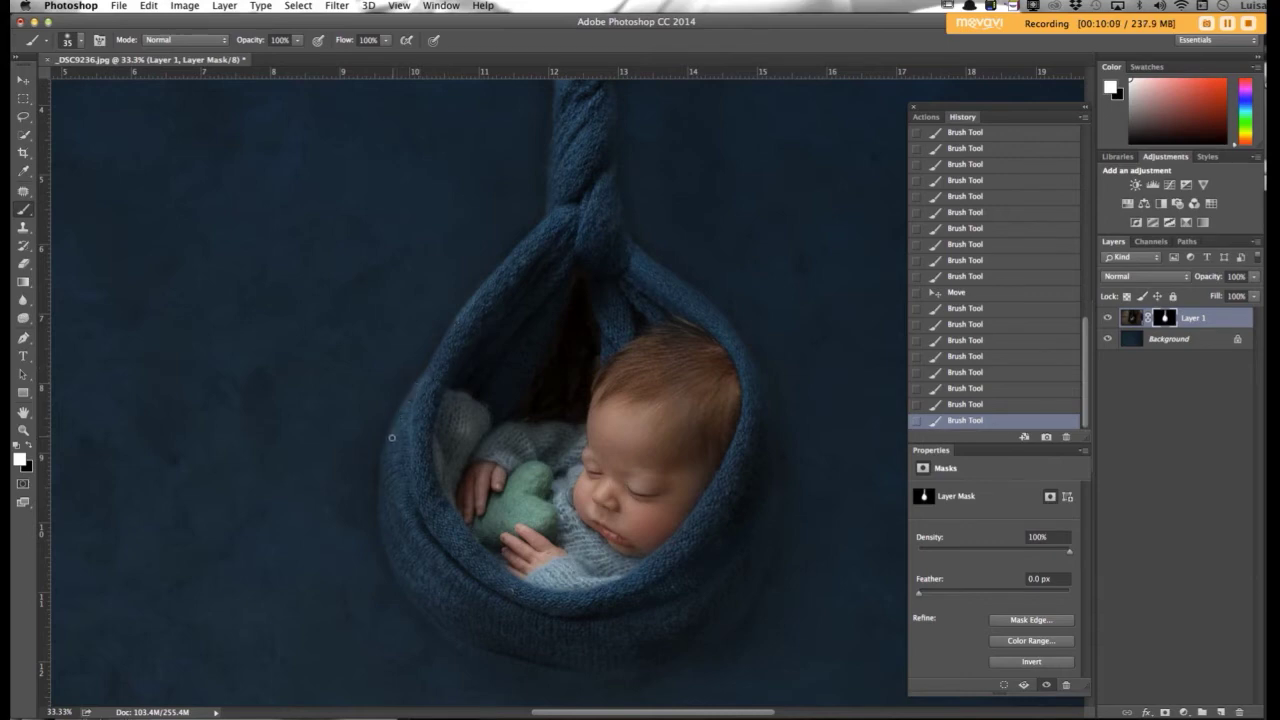
{"action": "left_click_drag", "start_coordinate": [426, 405], "coordinate": [431, 374]}
{"action": "left_click_drag", "start_coordinate": [459, 321], "coordinate": [454, 329]}
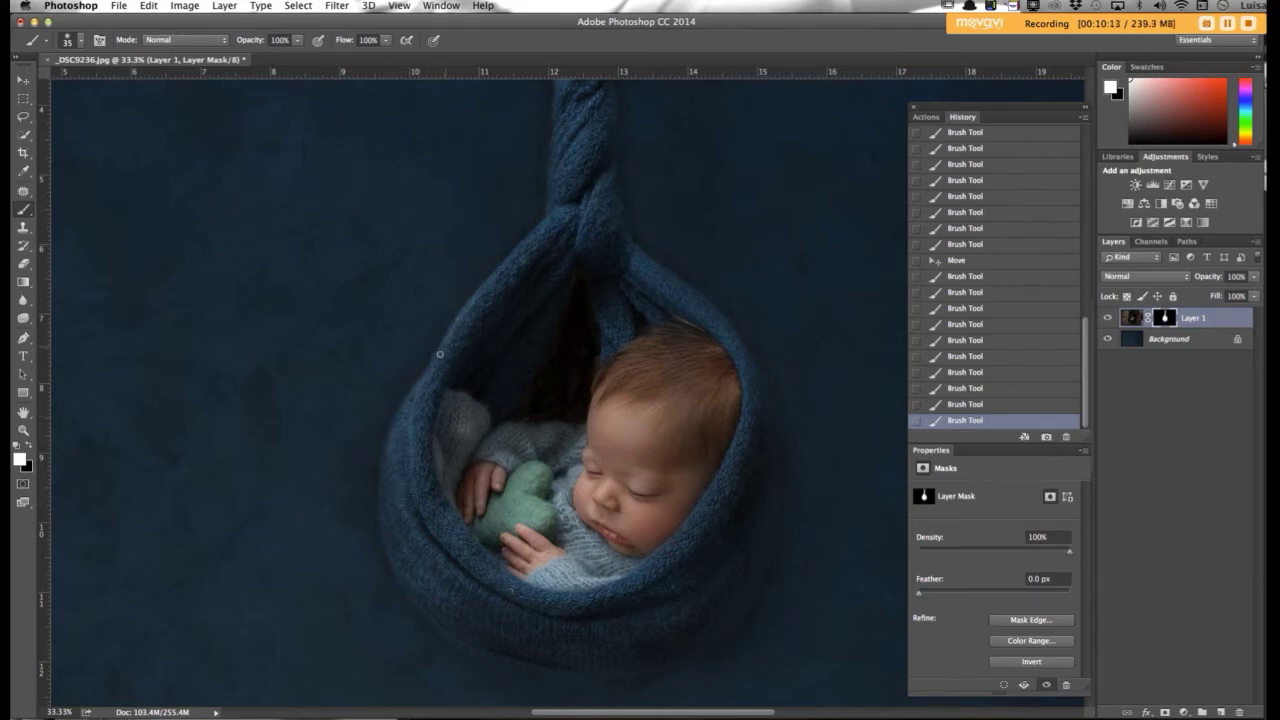
- Paint white on the mask with the 35 px brush to restore the pouch's left side and the rope's left edge
{"action": "mouse_move", "coordinate": [386, 476]}
{"action": "left_mouse_down"}
{"action": "mouse_move", "coordinate": [386, 452]}
{"action": "mouse_move", "coordinate": [382, 484]}
{"action": "left_mouse_up"}
{"action": "left_click", "coordinate": [418, 599]}
{"action": "scroll", "coordinate": [562, 203], "scroll_direction": "up", "scroll_amount": 4}
{"action": "scroll", "coordinate": [562, 203], "scroll_direction": "up", "scroll_amount": 1}
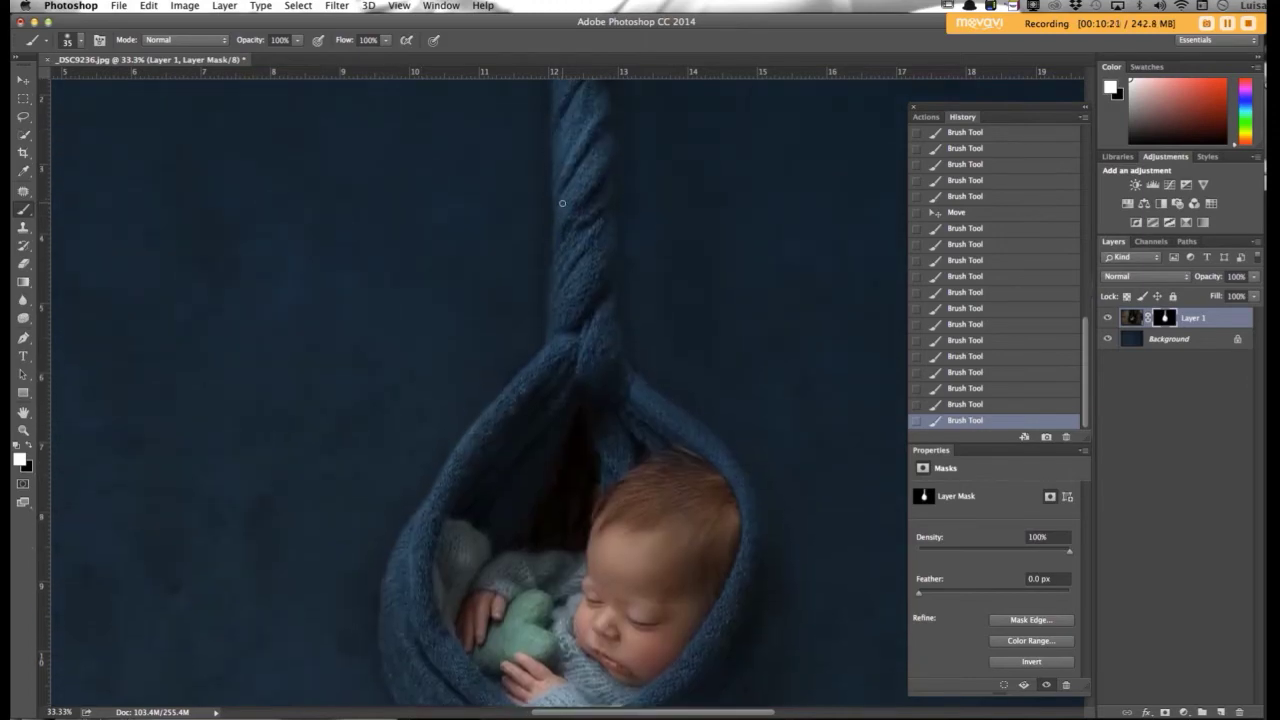
{"action": "scroll", "coordinate": [562, 203], "scroll_direction": "up", "scroll_amount": 2}
{"action": "left_click", "coordinate": [555, 203]}
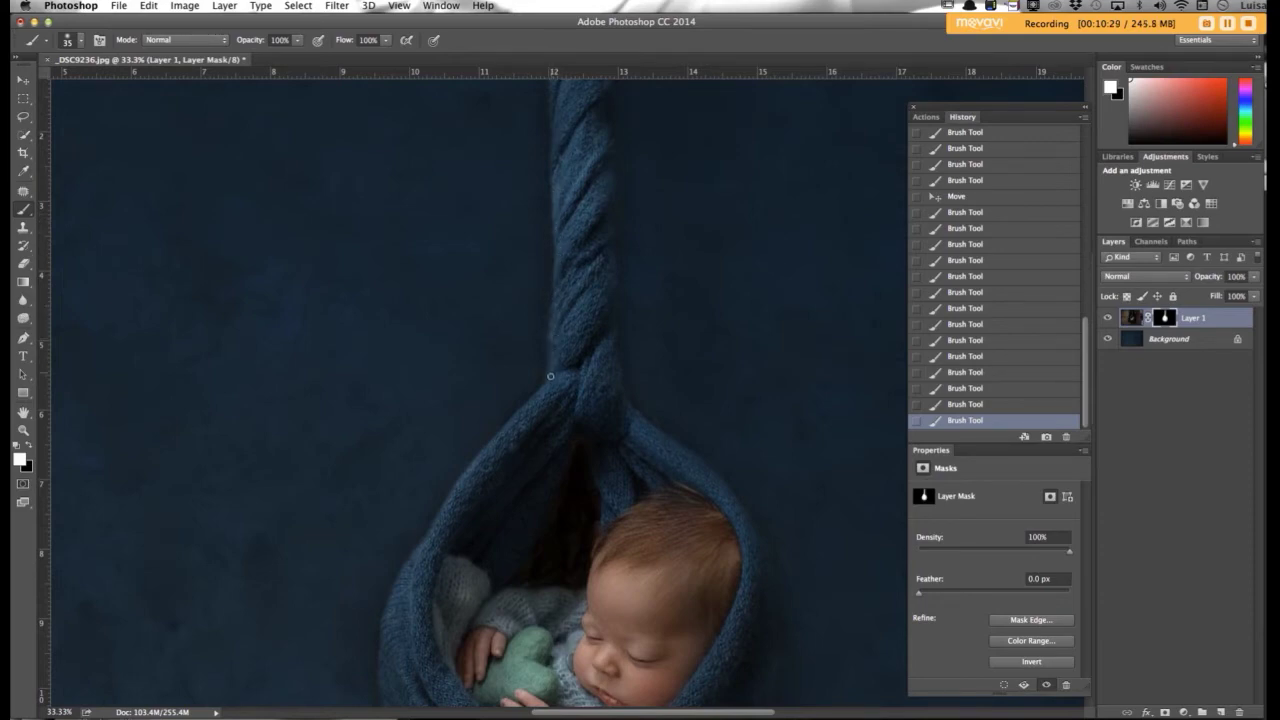
{"action": "left_click", "coordinate": [553, 332]}
{"action": "left_click", "coordinate": [565, 180]}
{"action": "scroll", "coordinate": [565, 178], "scroll_direction": "up", "scroll_amount": 5}
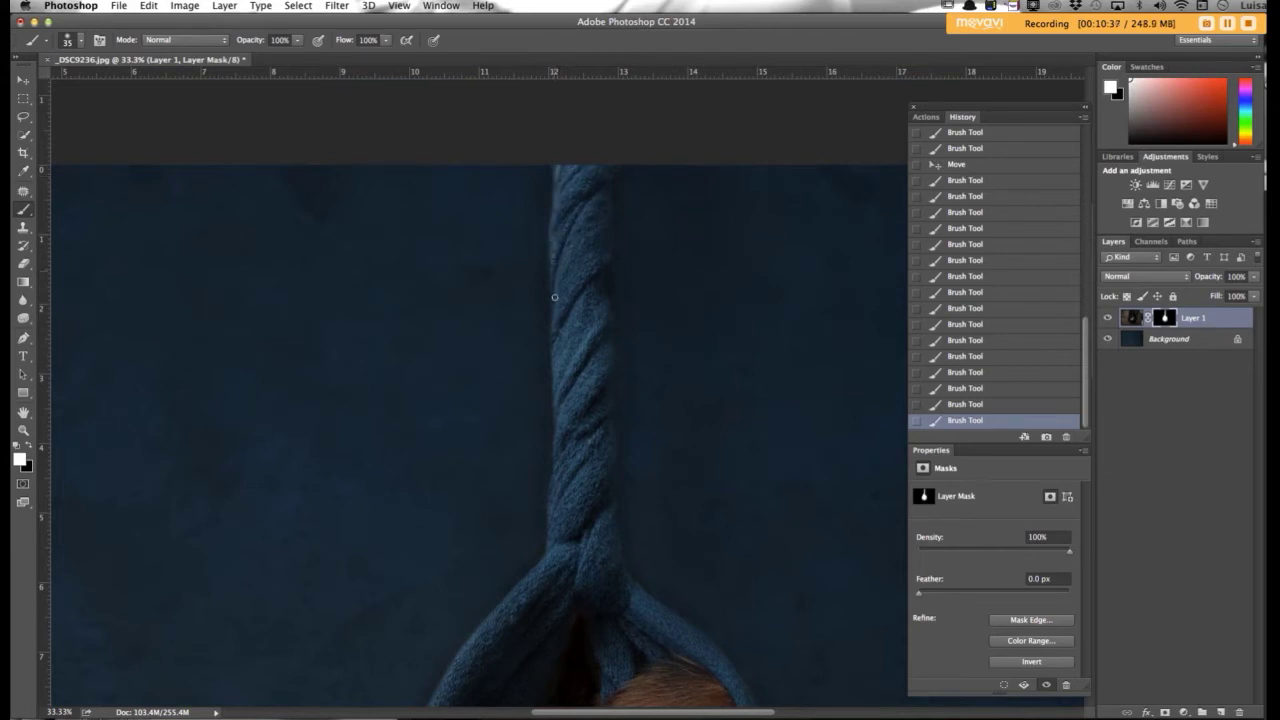
{"action": "left_click", "coordinate": [561, 436]}
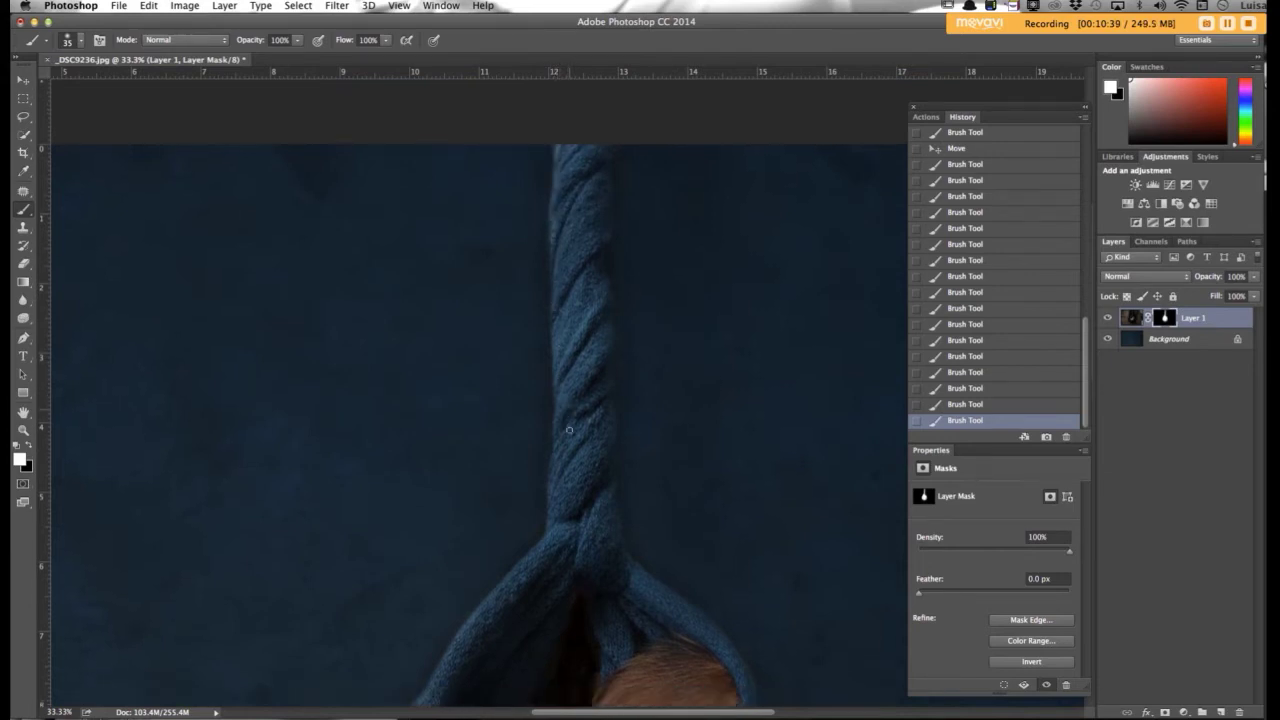
- Touch up the pouch's left rim in white on the mask and revert the last two brush strokes
{"action": "scroll", "coordinate": [565, 410], "scroll_direction": "down", "scroll_amount": 8}
{"action": "scroll", "coordinate": [540, 382], "scroll_direction": "down", "scroll_amount": 1}
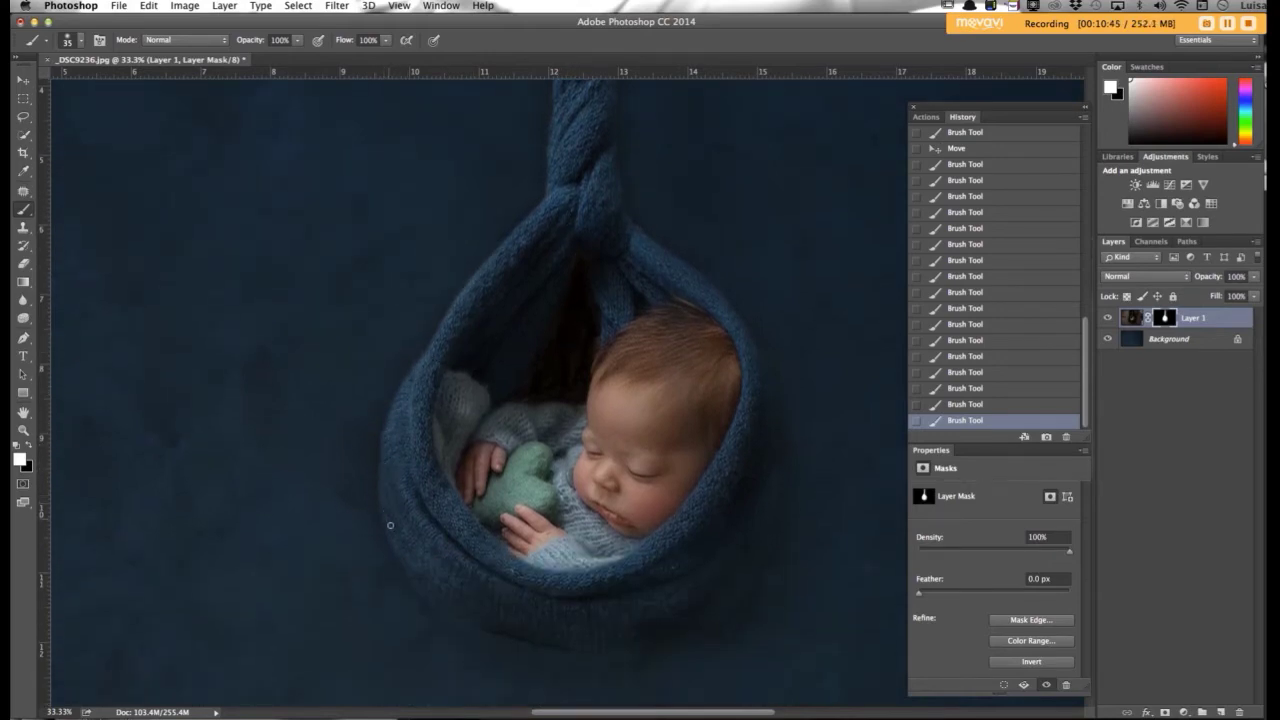
{"action": "left_click", "coordinate": [404, 463]}
{"action": "left_click", "coordinate": [514, 294]}
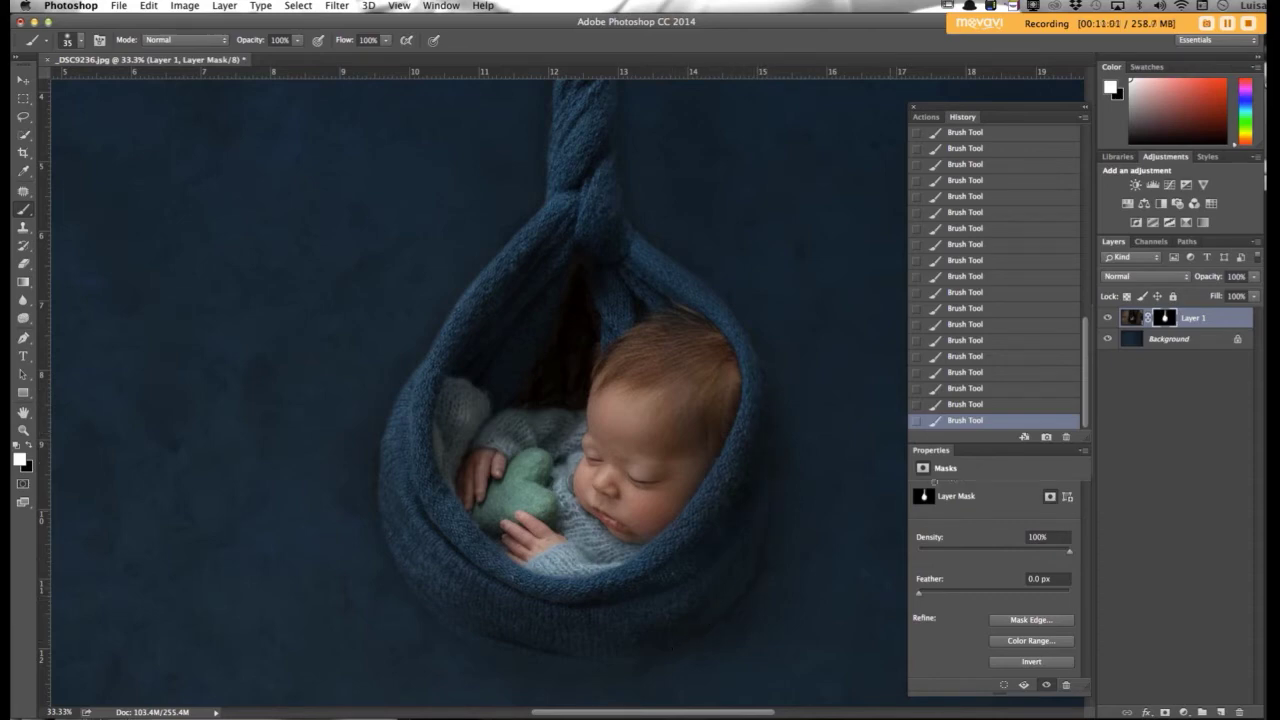
{"action": "left_click", "coordinate": [975, 388]}
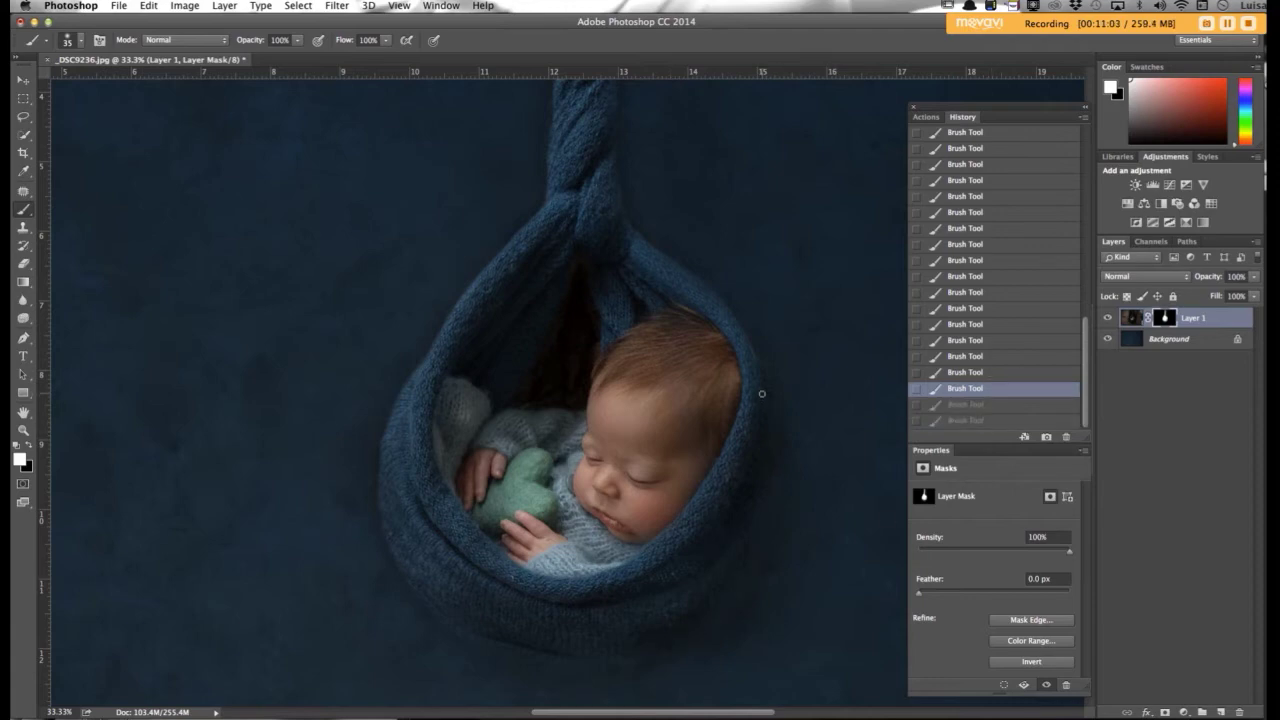
- Paint white on the mask along the pouch's right edge with a 50 px brush and over its lower body at 125 px
{"action": "key", "text": "bracketright"}
{"action": "left_click_drag", "start_coordinate": [767, 396], "coordinate": [765, 462]}
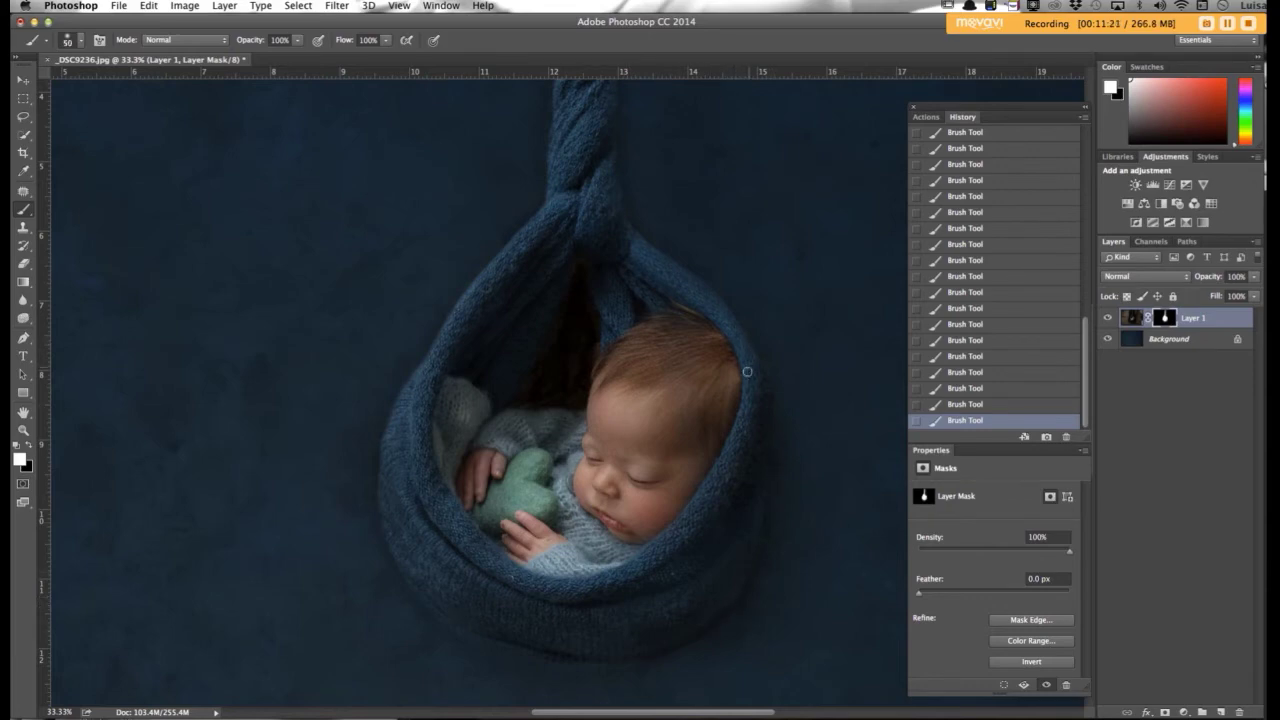
{"action": "key", "text": "bracketright"}
{"action": "key", "text": "bracketright"}
{"action": "key", "text": "bracketright"}
{"action": "key", "text": "bracketright"}
{"action": "key", "text": "bracketright"}
{"action": "key", "text": "bracketright"}
{"action": "scroll", "coordinate": [756, 490], "scroll_direction": "down", "scroll_amount": 2}
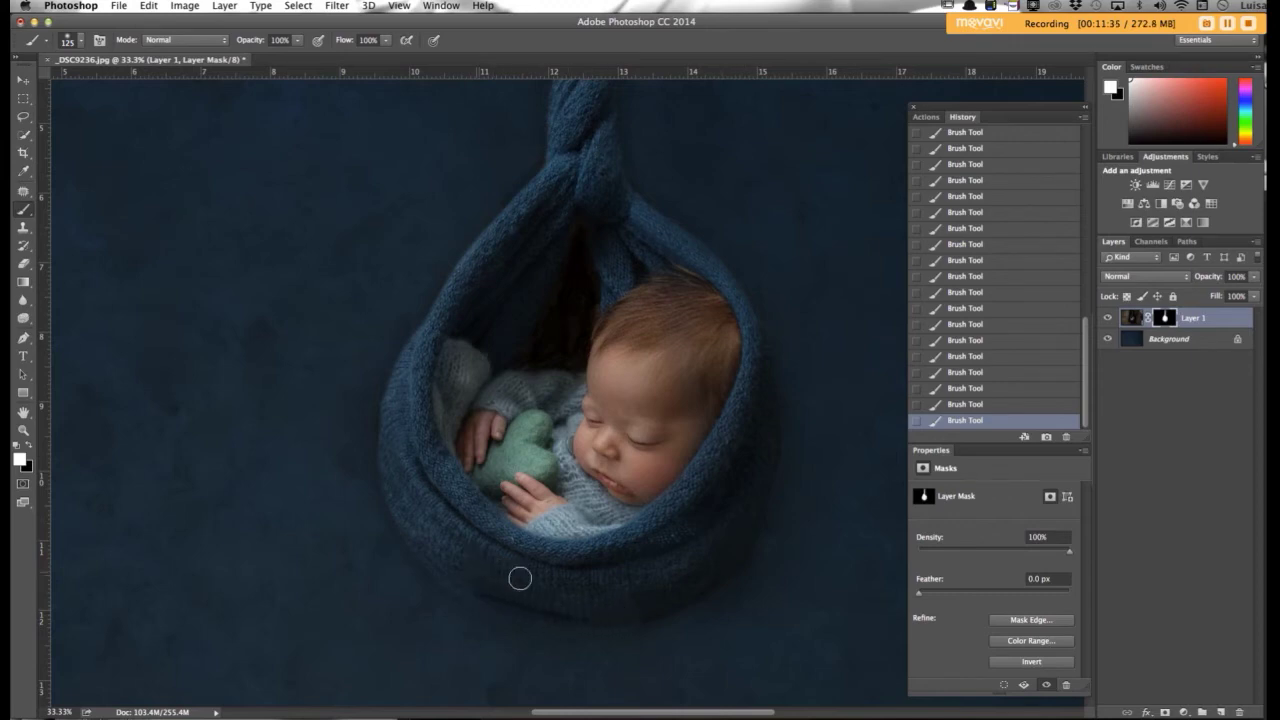
- Restore the pouch's upper-right rim beside the baby's head by painting white with a 60 px brush
{"action": "key", "text": "bracketleft"}
{"action": "key", "text": "bracketleft"}
{"action": "key", "text": "bracketleft"}
{"action": "key", "text": "bracketleft"}
{"action": "scroll", "coordinate": [721, 313], "scroll_direction": "up", "scroll_amount": 5}
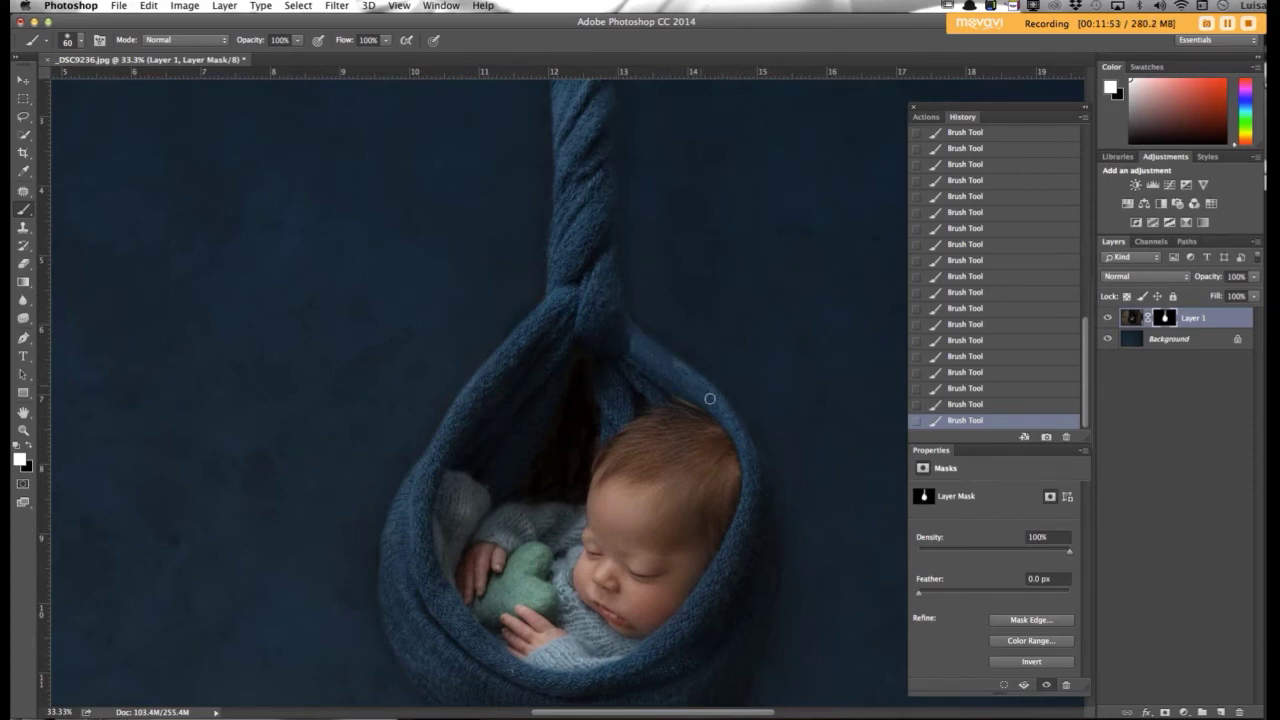
- Recover the rope's right edge up to the canvas top with the 60 px brush, reverting one stroke and repainting it
{"action": "scroll", "coordinate": [657, 530], "scroll_direction": "up", "scroll_amount": 4}
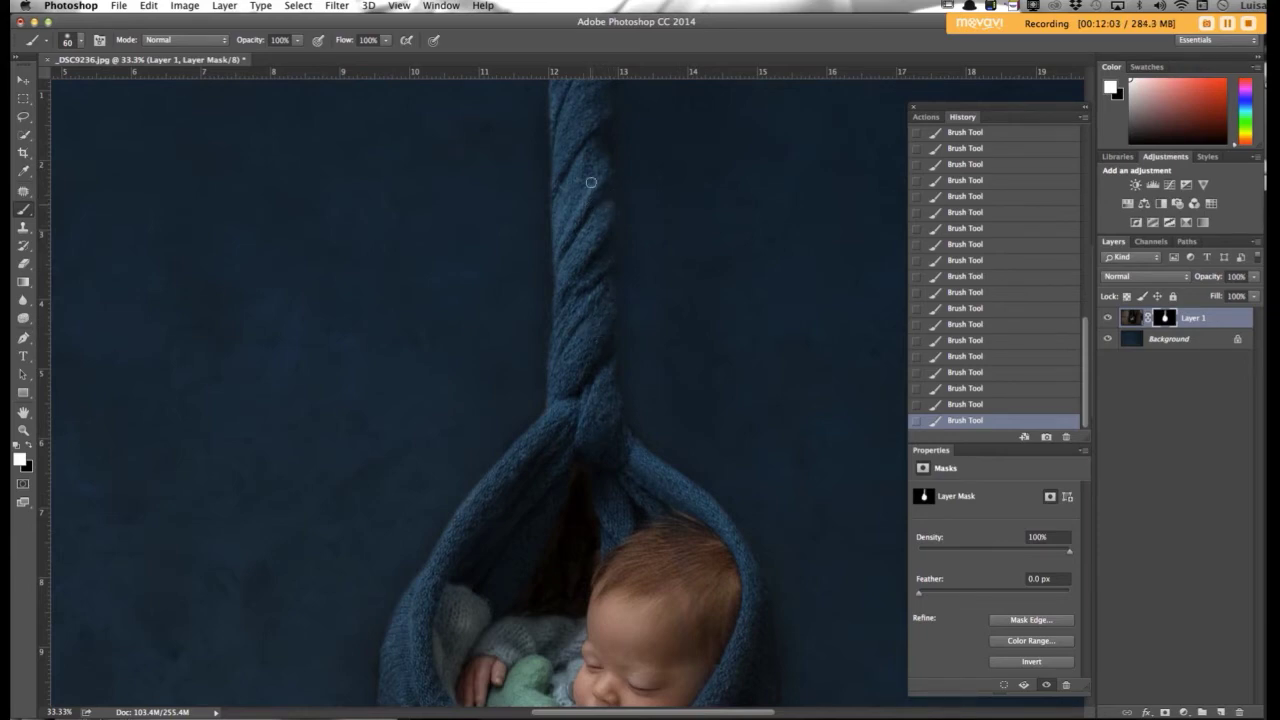
{"action": "scroll", "coordinate": [600, 205], "scroll_direction": "up", "scroll_amount": 5}
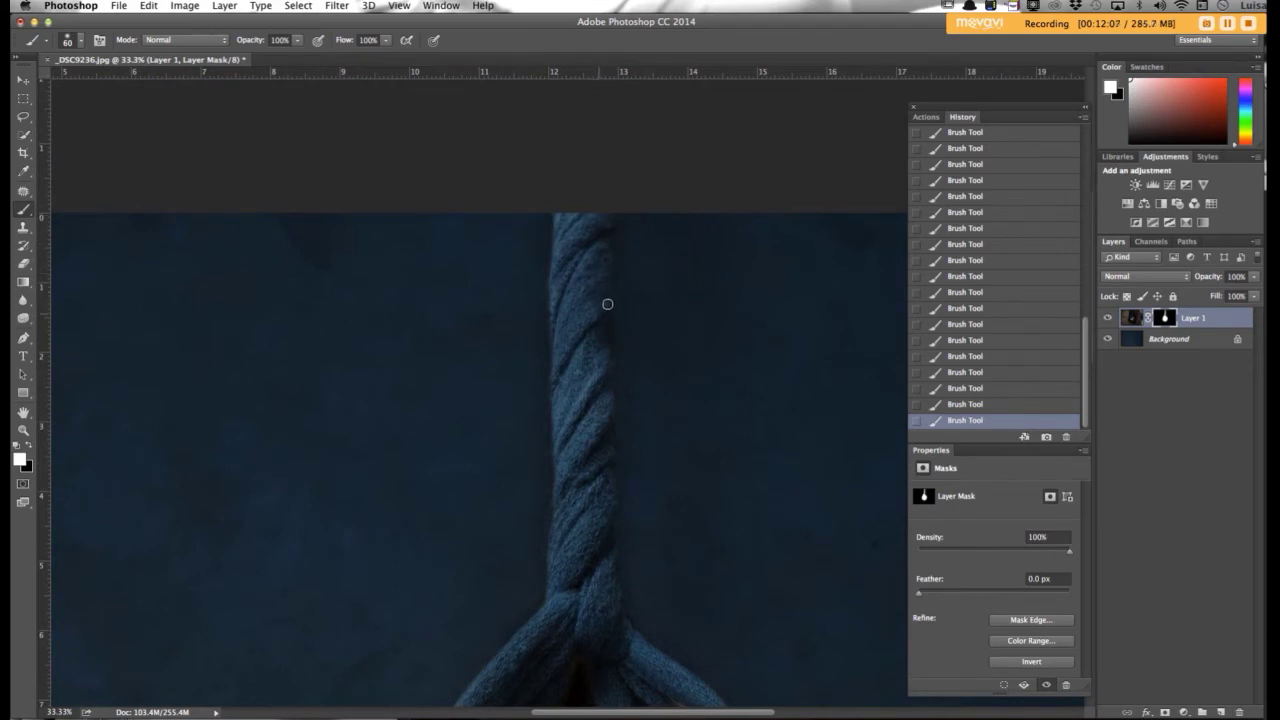
{"action": "left_click", "coordinate": [986, 405]}
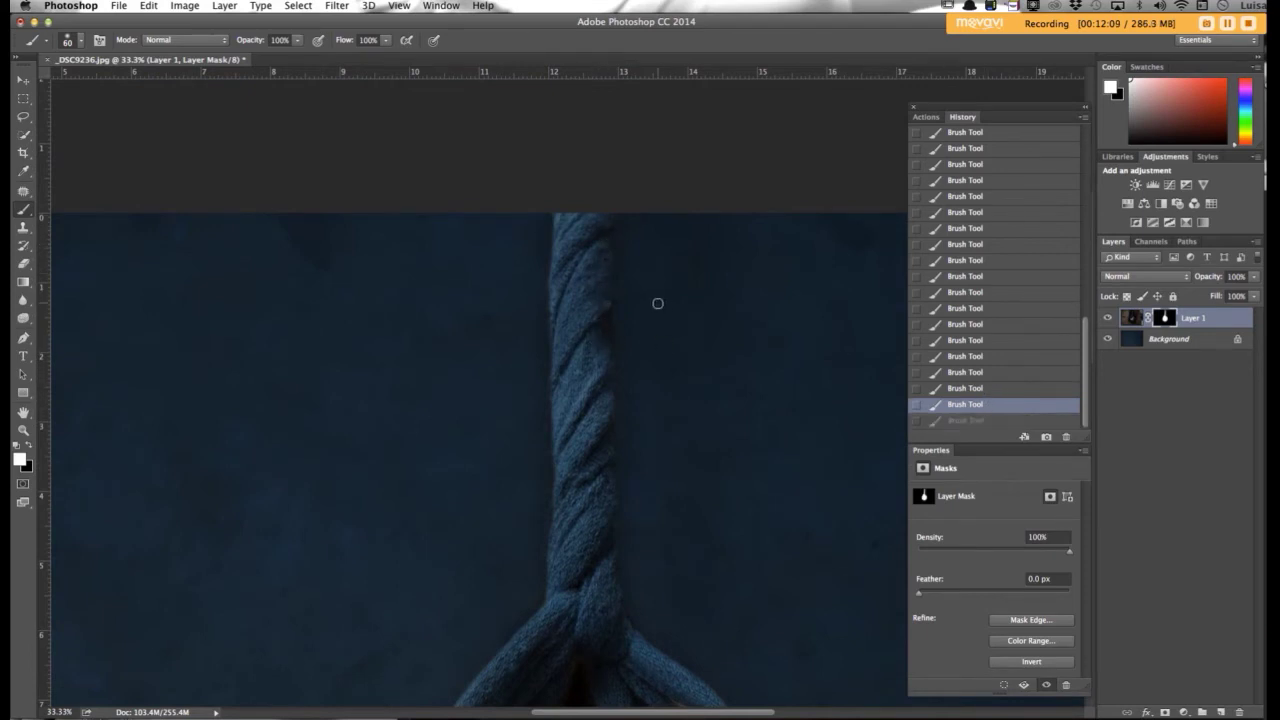
{"action": "left_click_drag", "start_coordinate": [610, 204], "coordinate": [605, 287]}
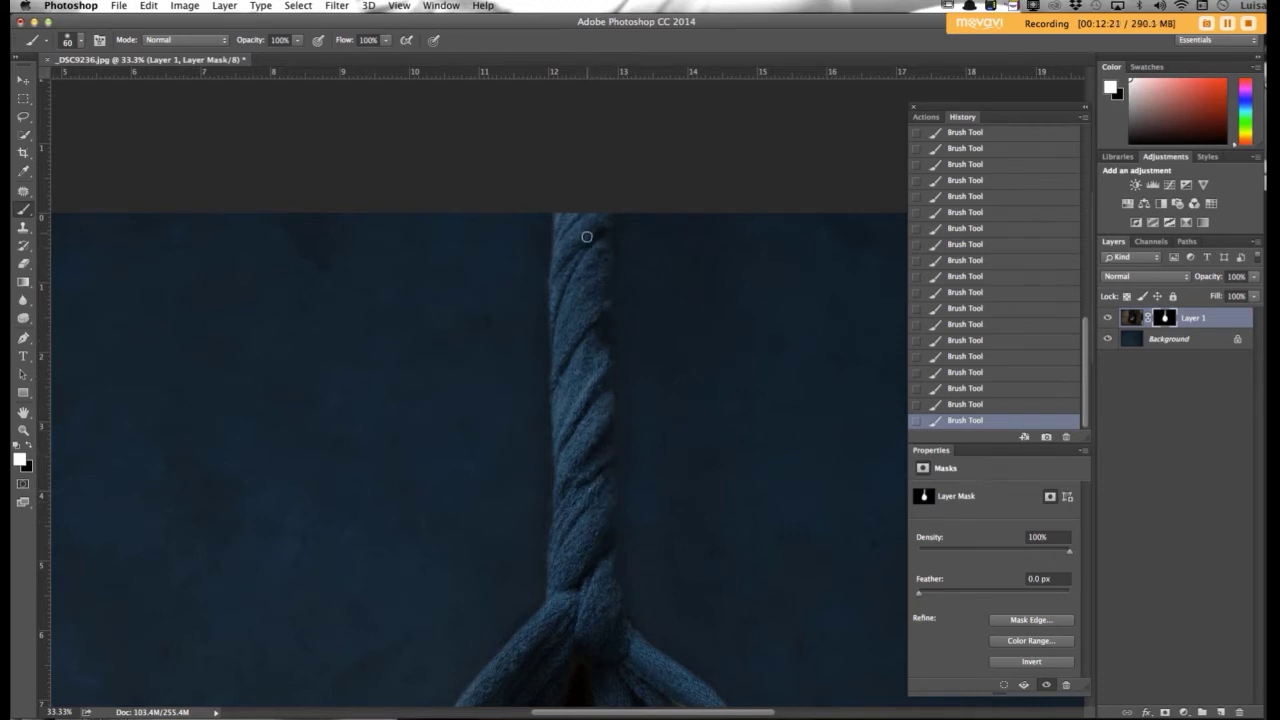
- Fill the mask with white inside the rope using a 100 px brush and over the area around the baby at 500 px
{"action": "key", "text": "bracketright"}
{"action": "key", "text": "bracketright"}
{"action": "key", "text": "bracketright"}
{"action": "key", "text": "bracketright"}
{"action": "scroll", "coordinate": [589, 480], "scroll_direction": "down", "scroll_amount": 10}
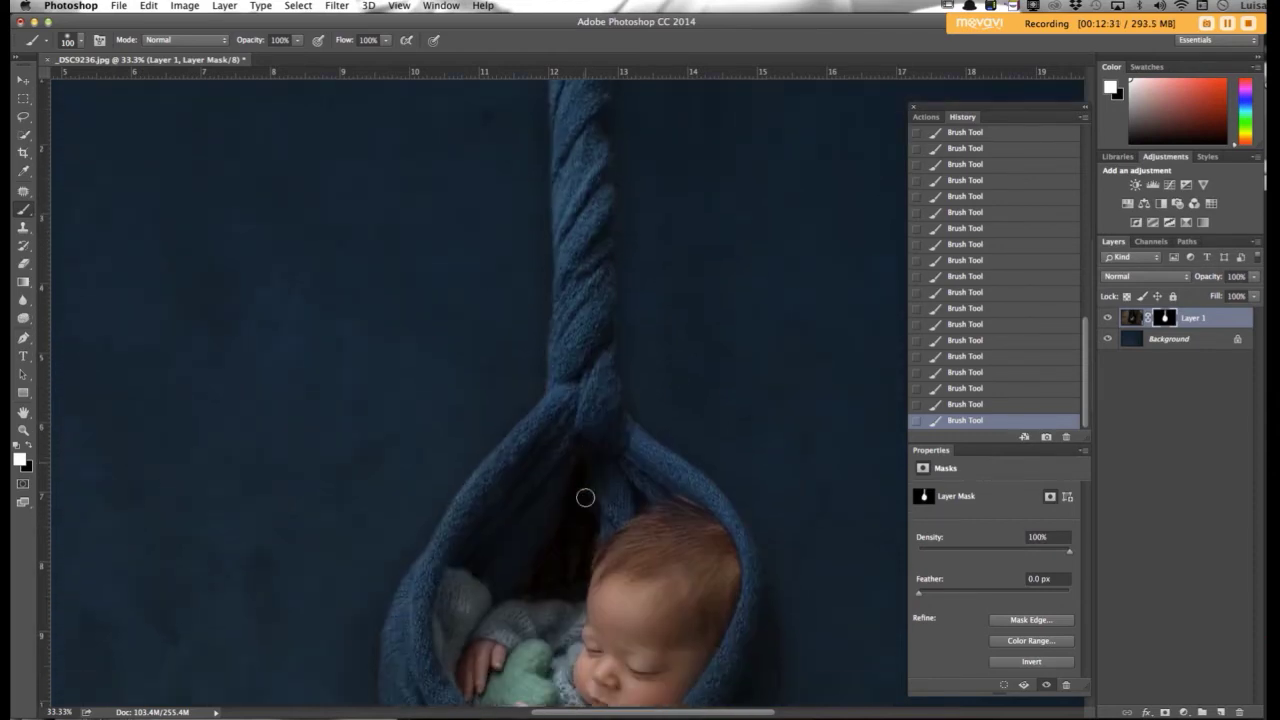
{"action": "scroll", "coordinate": [585, 497], "scroll_direction": "down", "scroll_amount": 2}
{"action": "key", "text": "bracketright"}
{"action": "key", "text": "bracketright"}
{"action": "key", "text": "bracketright"}
{"action": "key", "text": "bracketright"}
{"action": "key", "text": "bracketright"}
{"action": "key", "text": "bracketright"}
{"action": "key", "text": "bracketright"}
{"action": "key", "text": "bracketright"}
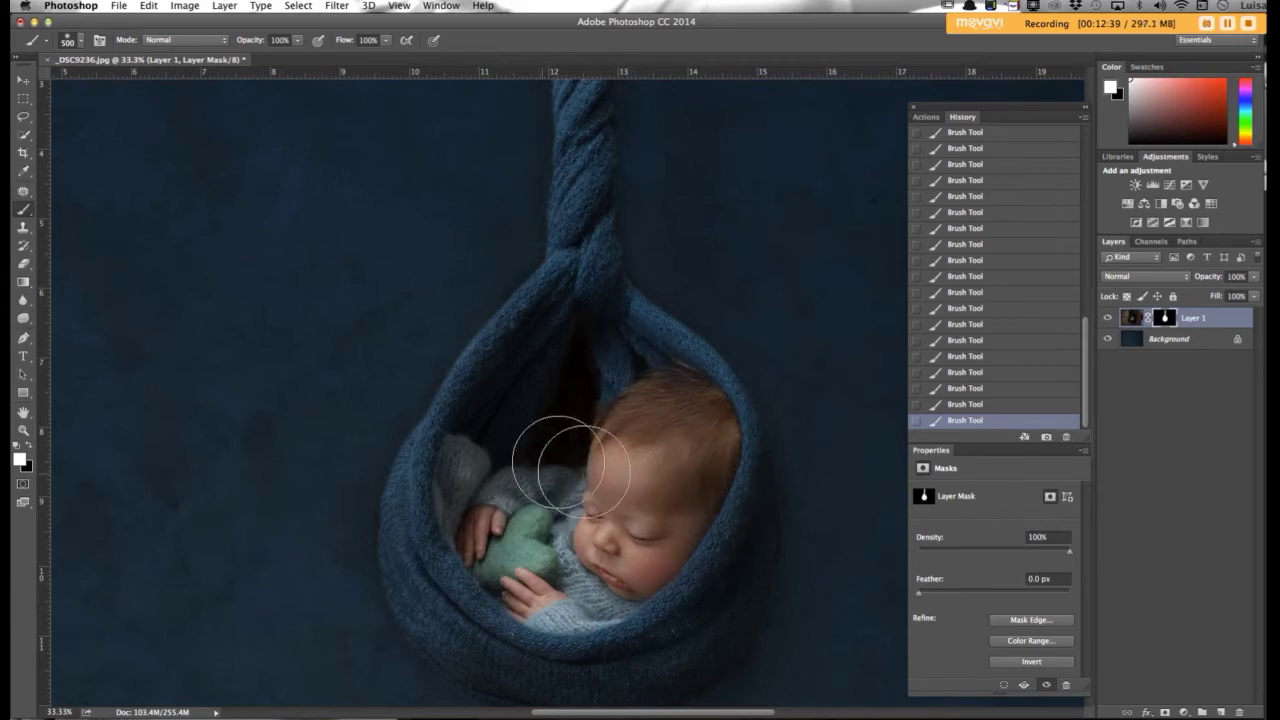
- Paint black on the mask at 21% opacity with a 125 px brush to fade the brown gap above the baby
{"action": "key", "text": "bracketleft"}
{"action": "key", "text": "bracketleft"}
{"action": "key", "text": "bracketleft"}
{"action": "key", "text": "bracketleft"}
{"action": "key", "text": "bracketleft"}
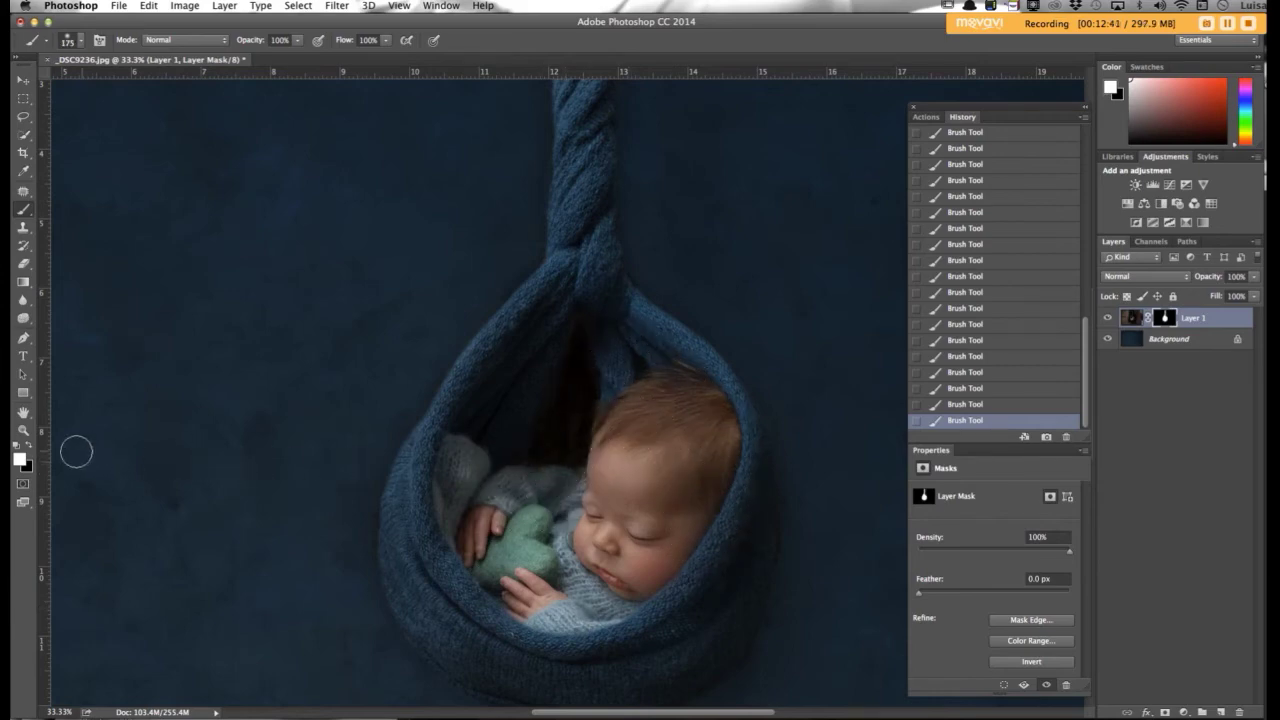
{"action": "left_click", "coordinate": [21, 444]}
{"action": "mouse_move", "coordinate": [297, 41]}
{"action": "left_mouse_down"}
{"action": "mouse_move", "coordinate": [283, 57]}
{"action": "mouse_move", "coordinate": [248, 58]}
{"action": "left_mouse_up"}
{"action": "key", "text": "bracketleft"}
{"action": "key", "text": "bracketleft"}
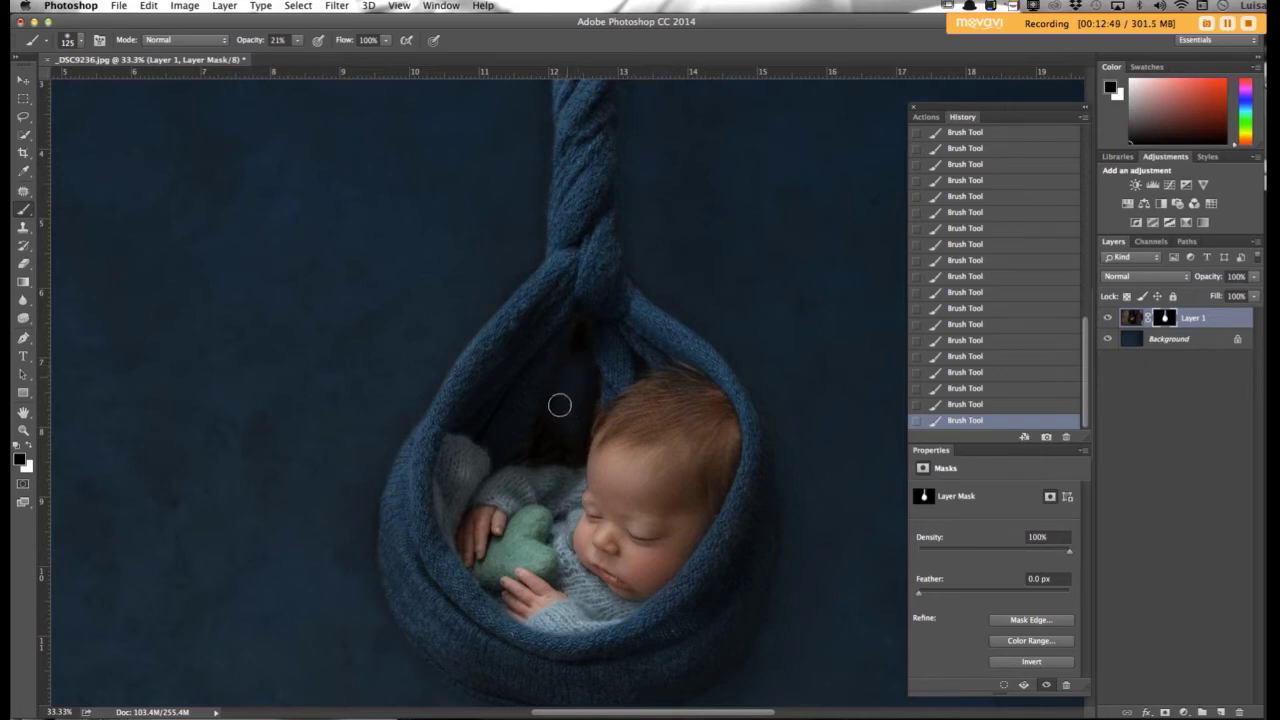
- Clear the brown remnants from the gap's corners by painting black on the mask with an 80 px brush
{"action": "key", "text": "bracketleft"}
{"action": "key", "text": "bracketleft"}
{"action": "key", "text": "bracketleft"}
{"action": "key", "text": "bracketleft"}
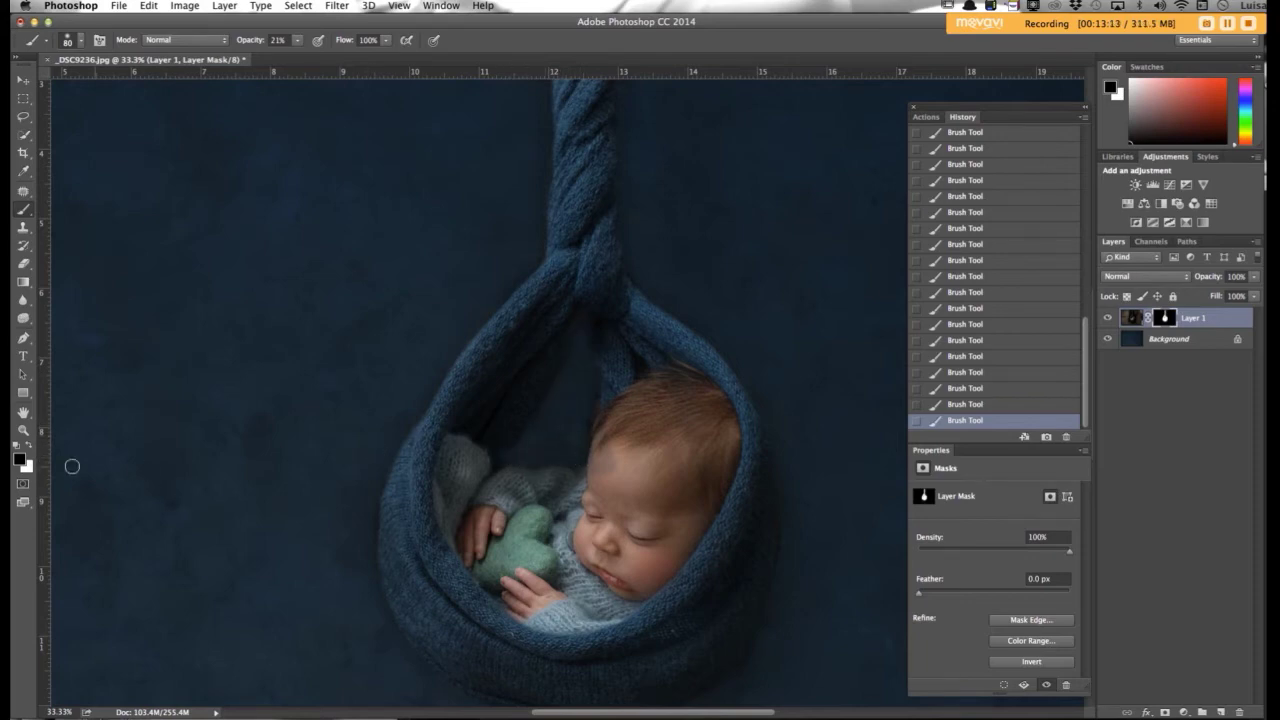
- Restore the inner folds around the gap in white with a 50 px brush at 100% opacity, reverting and redoing one stroke
{"action": "left_click", "coordinate": [28, 446]}
{"action": "key", "text": "bracketleft"}
{"action": "key", "text": "bracketleft"}
{"action": "key", "text": "bracketleft"}
{"action": "left_click_drag", "start_coordinate": [299, 46], "coordinate": [520, 209]}
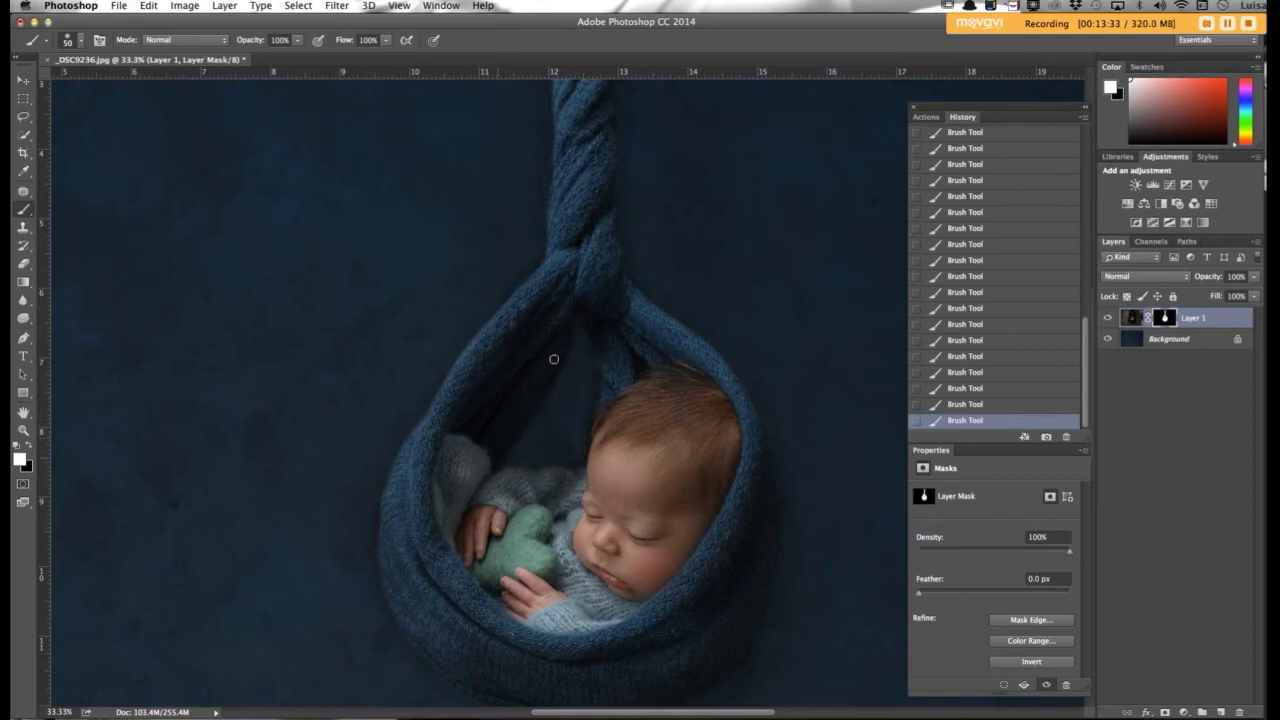
{"action": "left_click", "coordinate": [1022, 407]}
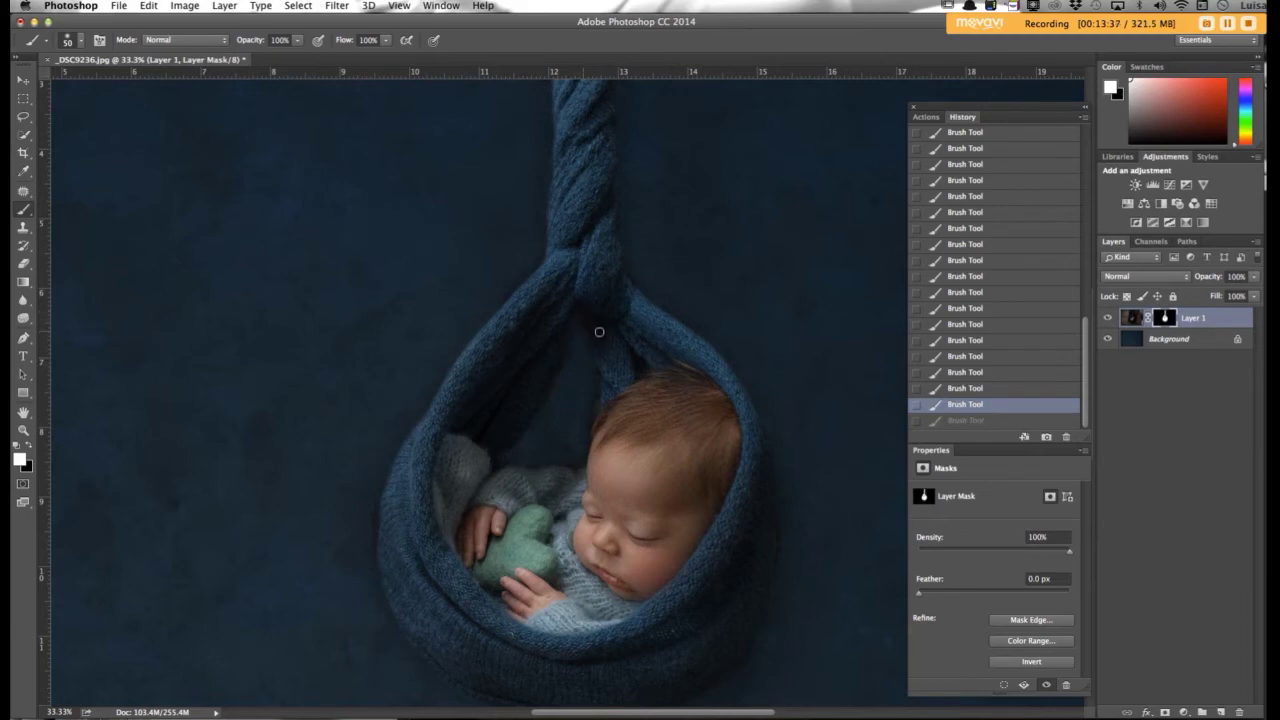
{"action": "left_click", "coordinate": [601, 346]}
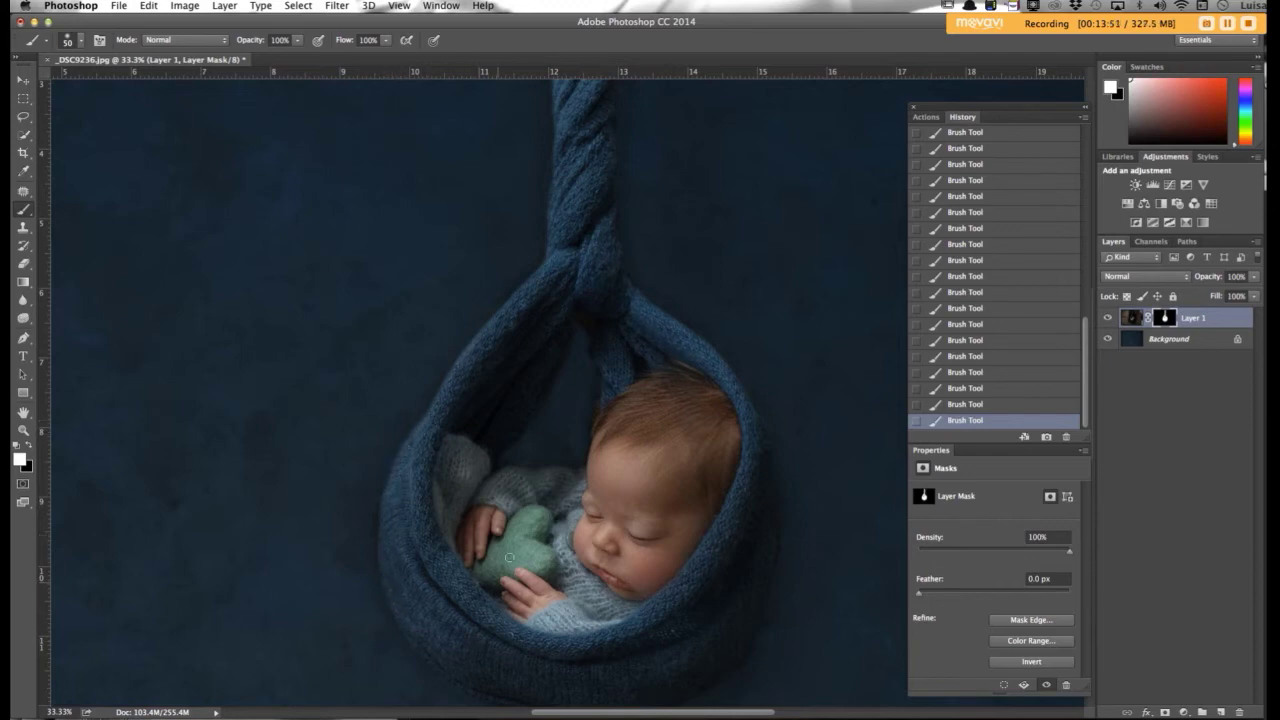
- Display the layer mask as a red overlay with the whole composite in view
{"action": "key", "text": "super+minus"}
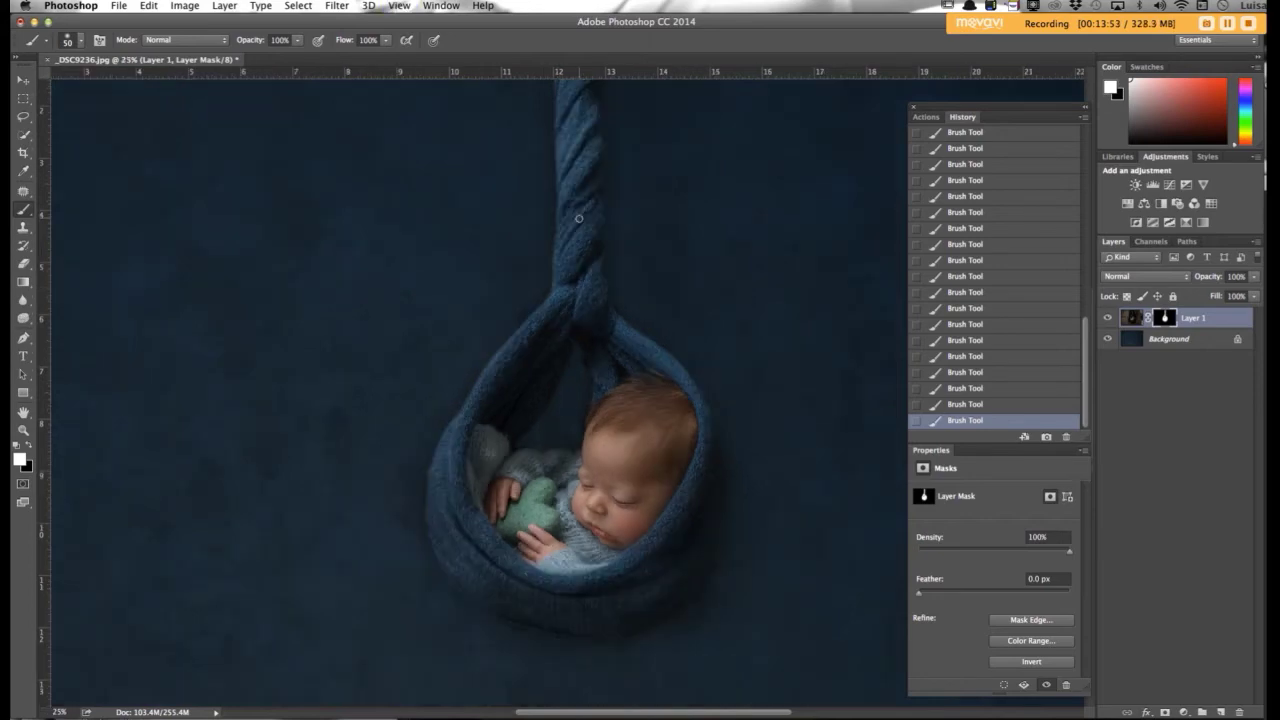
{"action": "key", "text": "super+minus"}
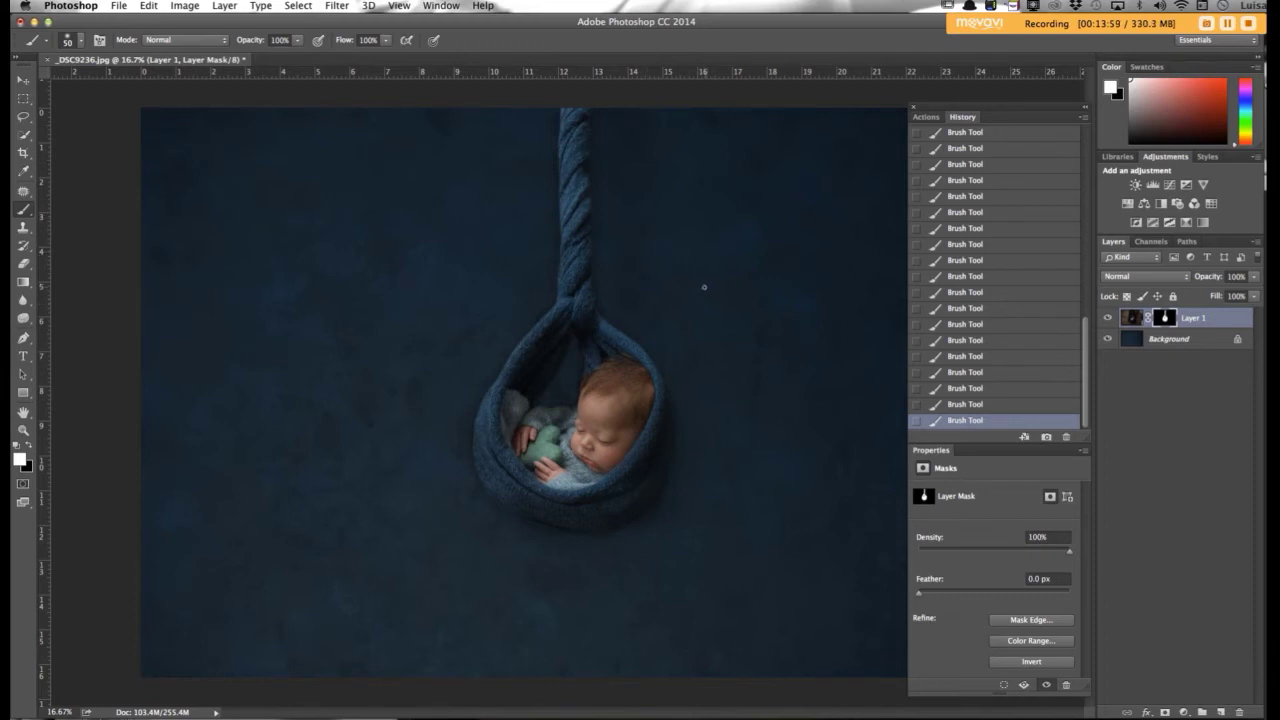
{"action": "key", "text": "x"}
{"action": "key", "text": "backslash"}
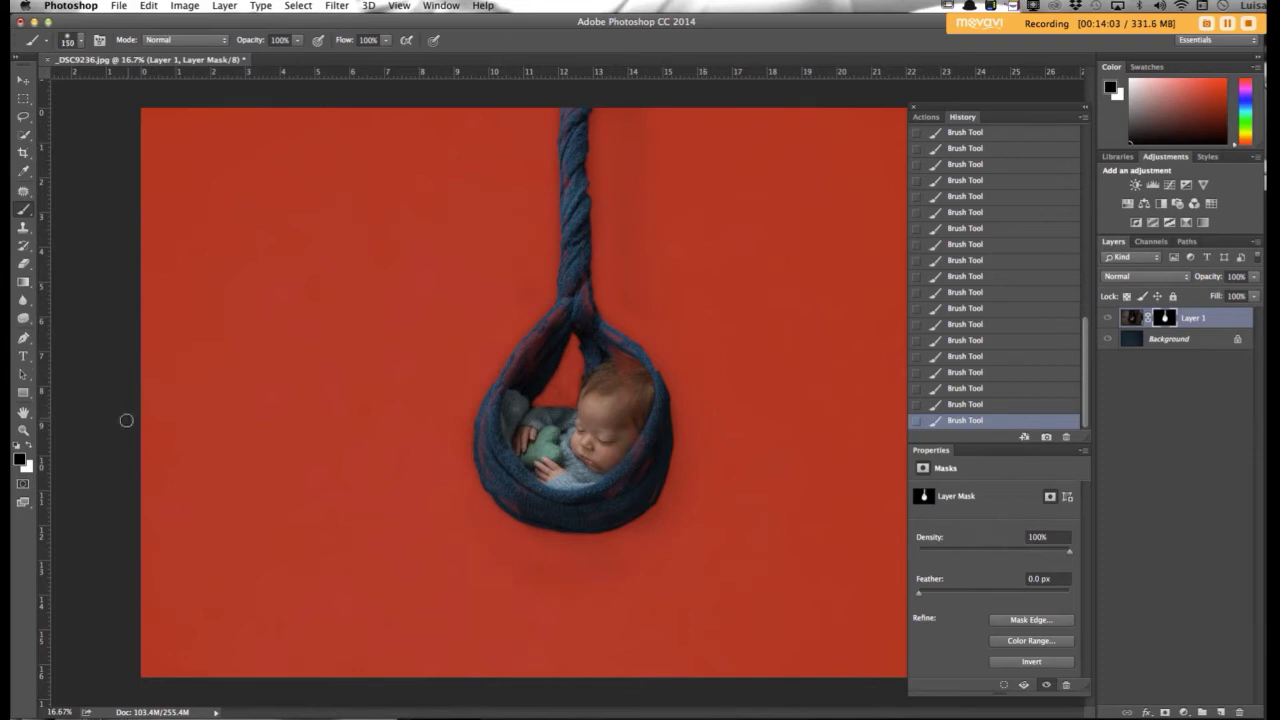
- Paint white over the red patches inside the rope and pouch with a 125 px brush, and hide the mask overlay
{"action": "left_click", "coordinate": [30, 447]}
{"action": "key", "text": "bracketright"}
{"action": "key", "text": "bracketright"}
{"action": "key", "text": "bracketright"}
{"action": "key", "text": "bracketright"}
{"action": "key", "text": "bracketright"}
{"action": "key", "text": "bracketright"}
{"action": "key", "text": "bracketleft"}
{"action": "key", "text": "bracketleft"}
{"action": "key", "text": "bracketleft"}
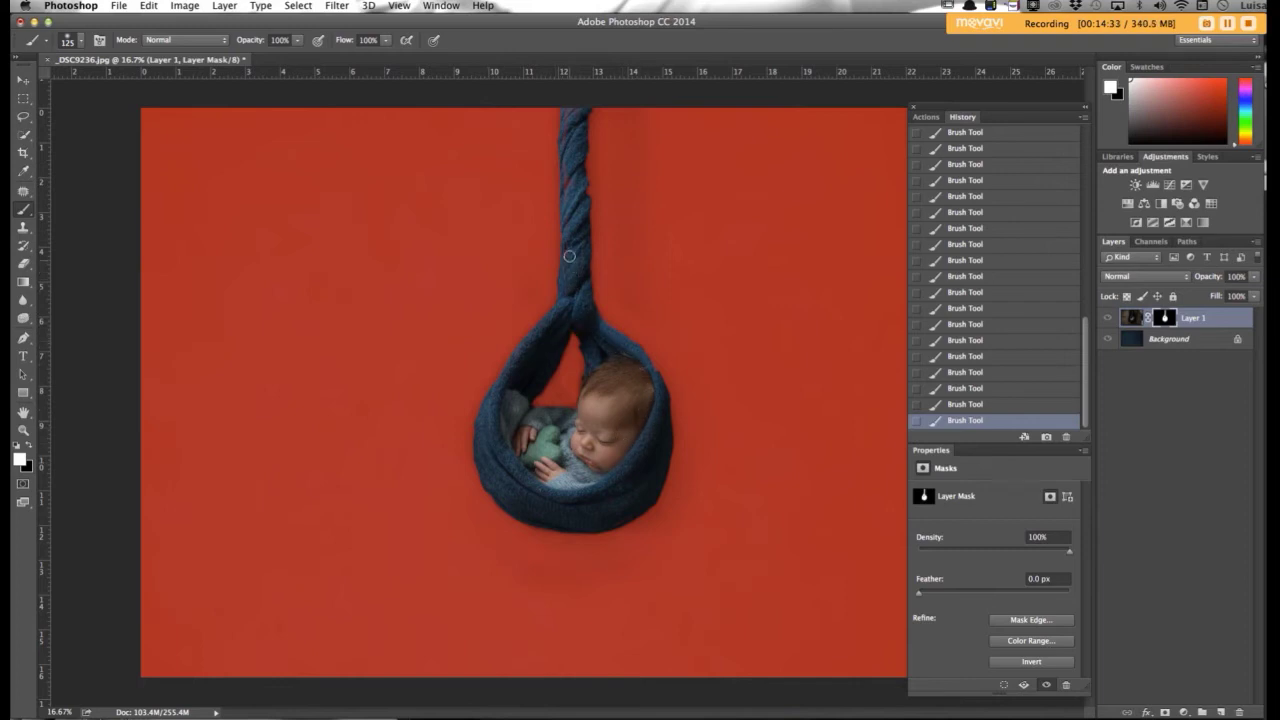
{"action": "mouse_move", "coordinate": [569, 152]}
{"action": "left_mouse_down"}
{"action": "mouse_move", "coordinate": [570, 112]}
{"action": "mouse_move", "coordinate": [569, 179]}
{"action": "left_mouse_up"}
{"action": "key", "text": "backslash"}
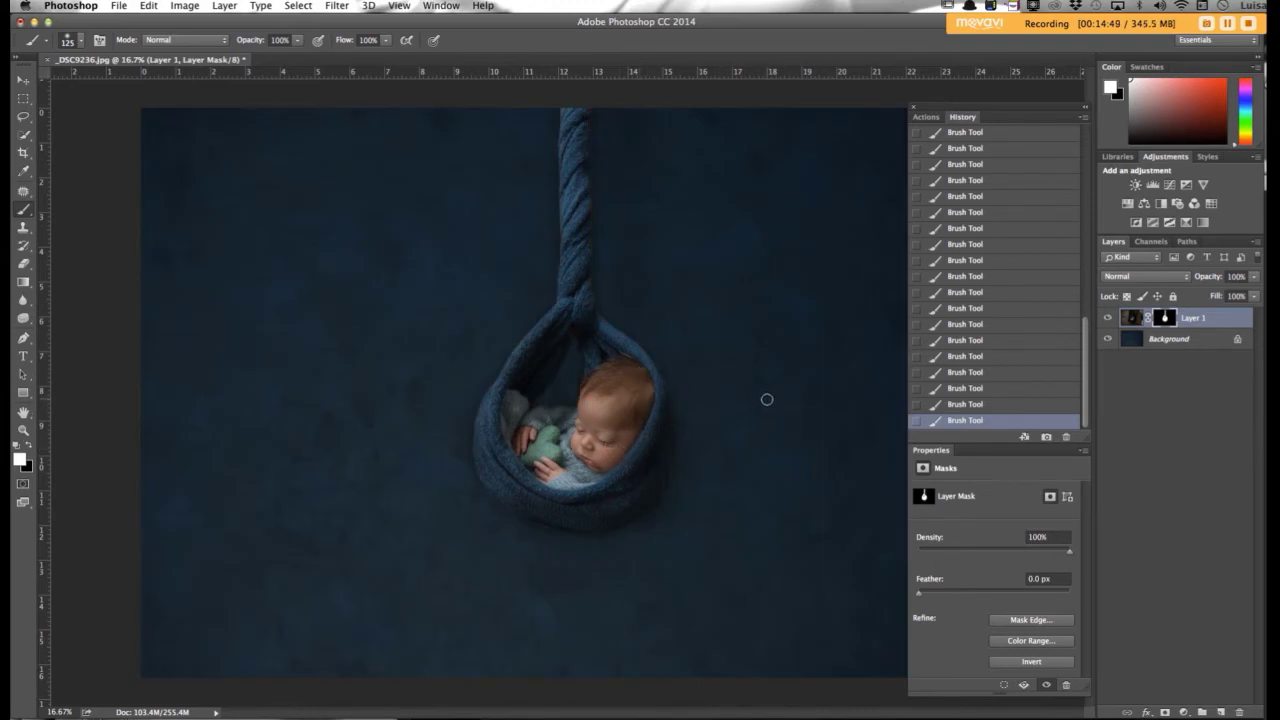
- Soften the halo around the wrap by painting black on the mask at 9% opacity with a 90 px brush
{"action": "key", "text": "super+equal"}
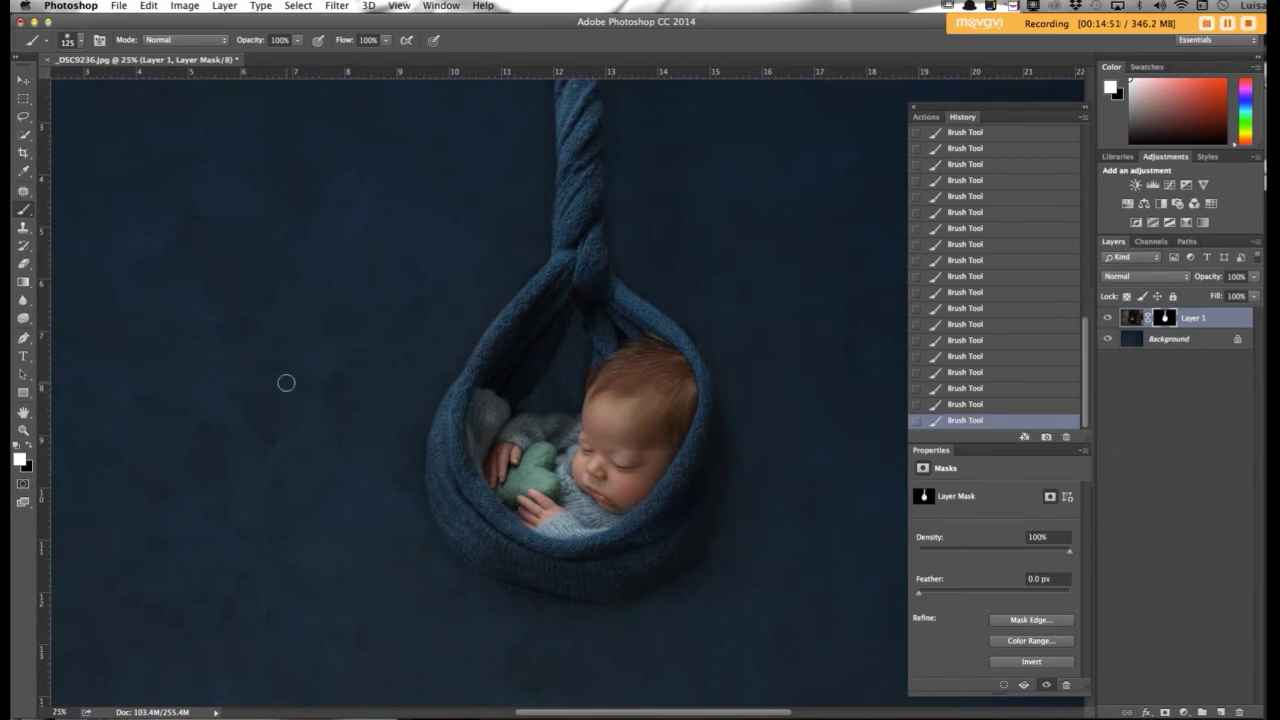
{"action": "left_click", "coordinate": [30, 447]}
{"action": "left_click_drag", "start_coordinate": [297, 44], "coordinate": [237, 46]}
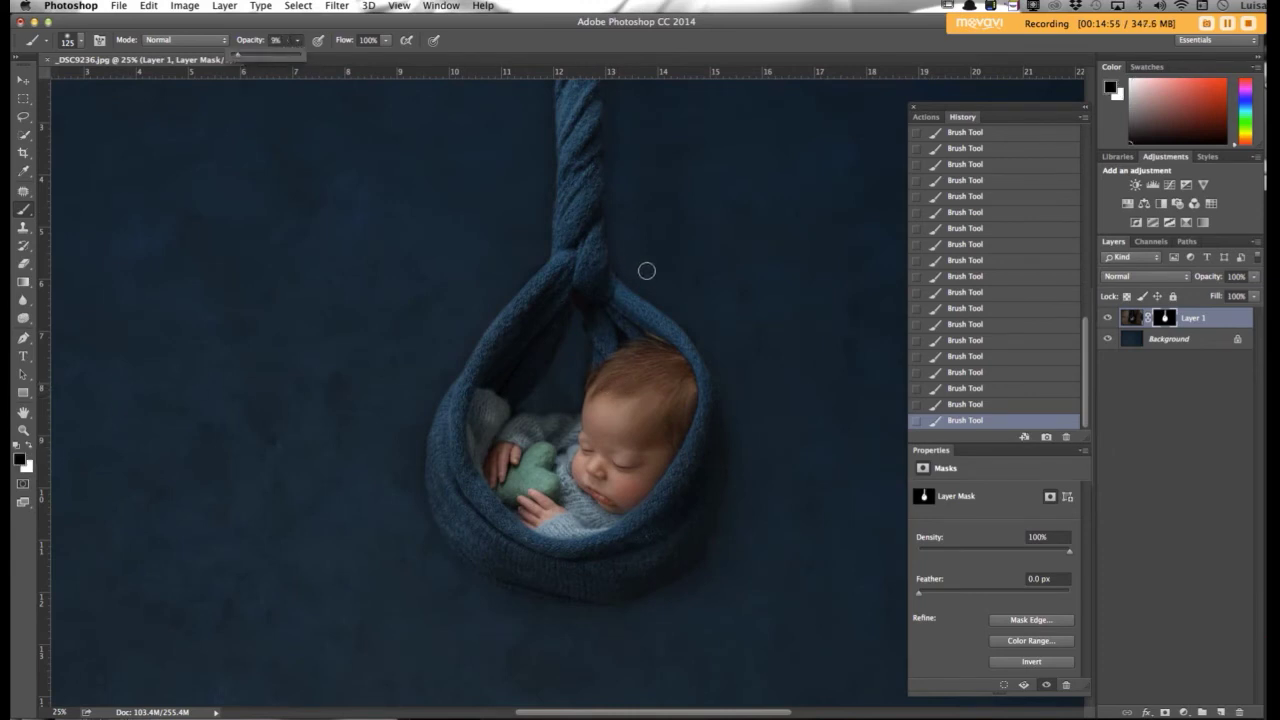
{"action": "key", "text": "bracketleft"}
{"action": "key", "text": "bracketleft"}
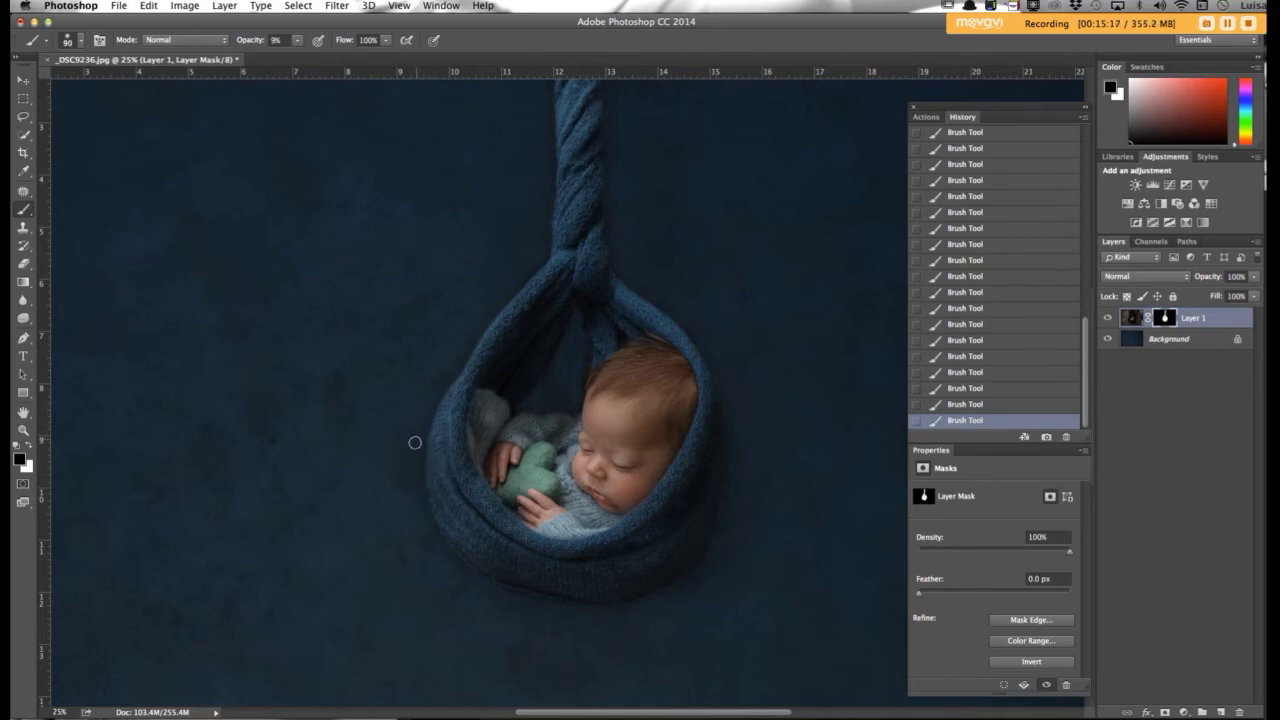
- Refine the blend along the rope's and pouch's outer edges in black at 9% opacity, reducing the brush to 30 px
{"action": "key", "text": "bracketright"}
{"action": "key", "text": "bracketleft"}
{"action": "key", "text": "bracketleft"}
{"action": "key", "text": "bracketleft"}
{"action": "key", "text": "bracketleft"}
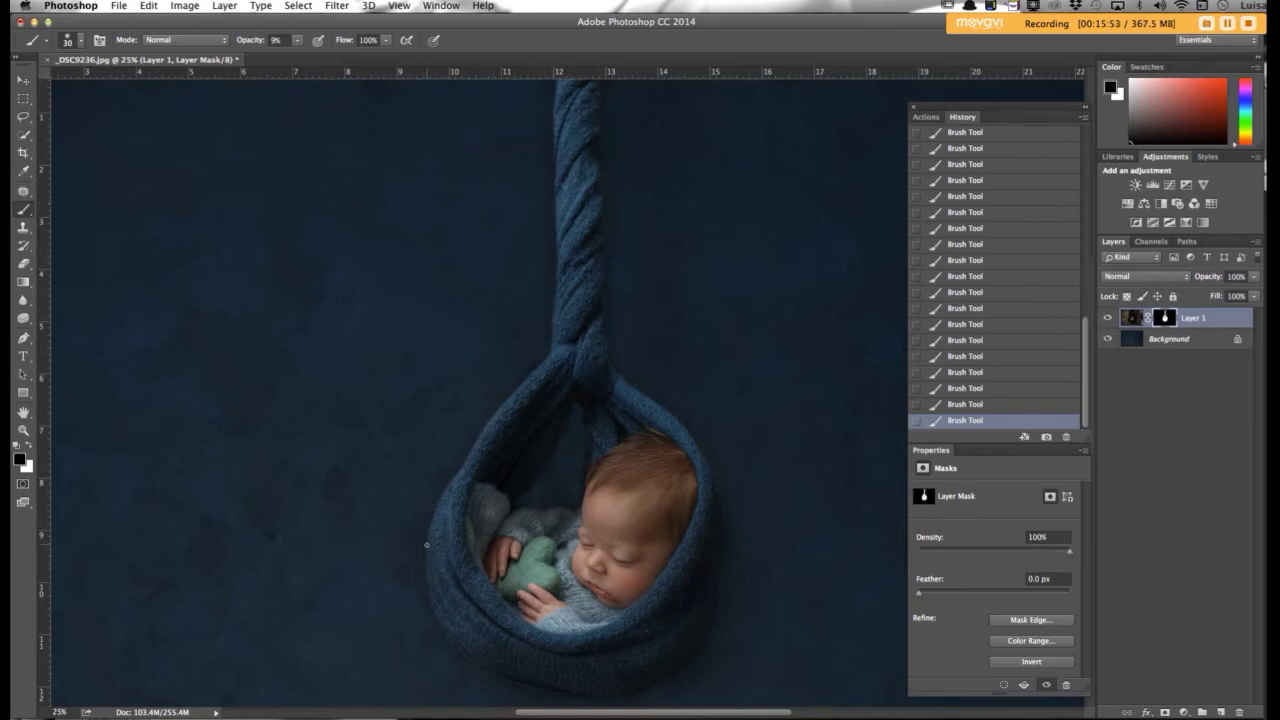
- Restore the pouch's left edge by painting white on the mask with the 30 px brush at 100% opacity
{"action": "key", "text": "x"}
{"action": "left_click", "coordinate": [297, 40]}
{"action": "left_click_drag", "start_coordinate": [297, 54], "coordinate": [392, 64]}
{"action": "left_click", "coordinate": [437, 527]}
{"action": "key", "text": "super+minus"}
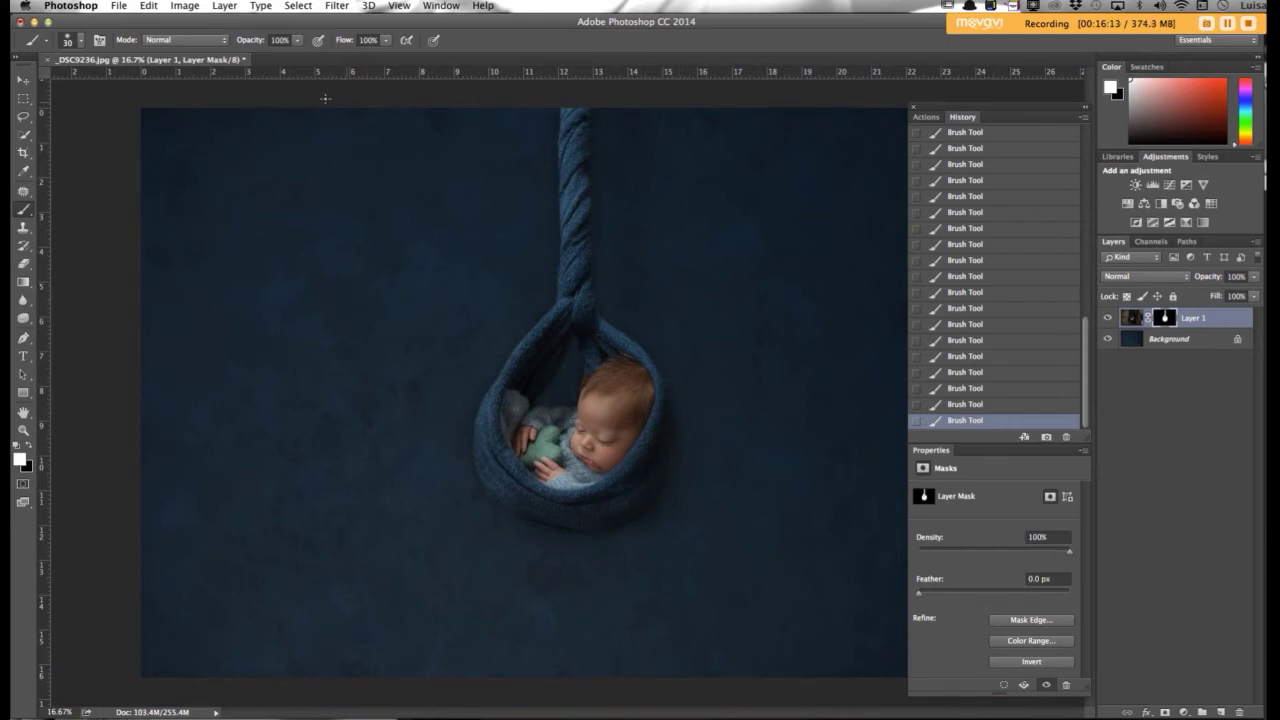
- Save the composite as the layered Photoshop file _DSC9236.psd in the 4-Final Edits folder
{"action": "left_click", "coordinate": [118, 5]}
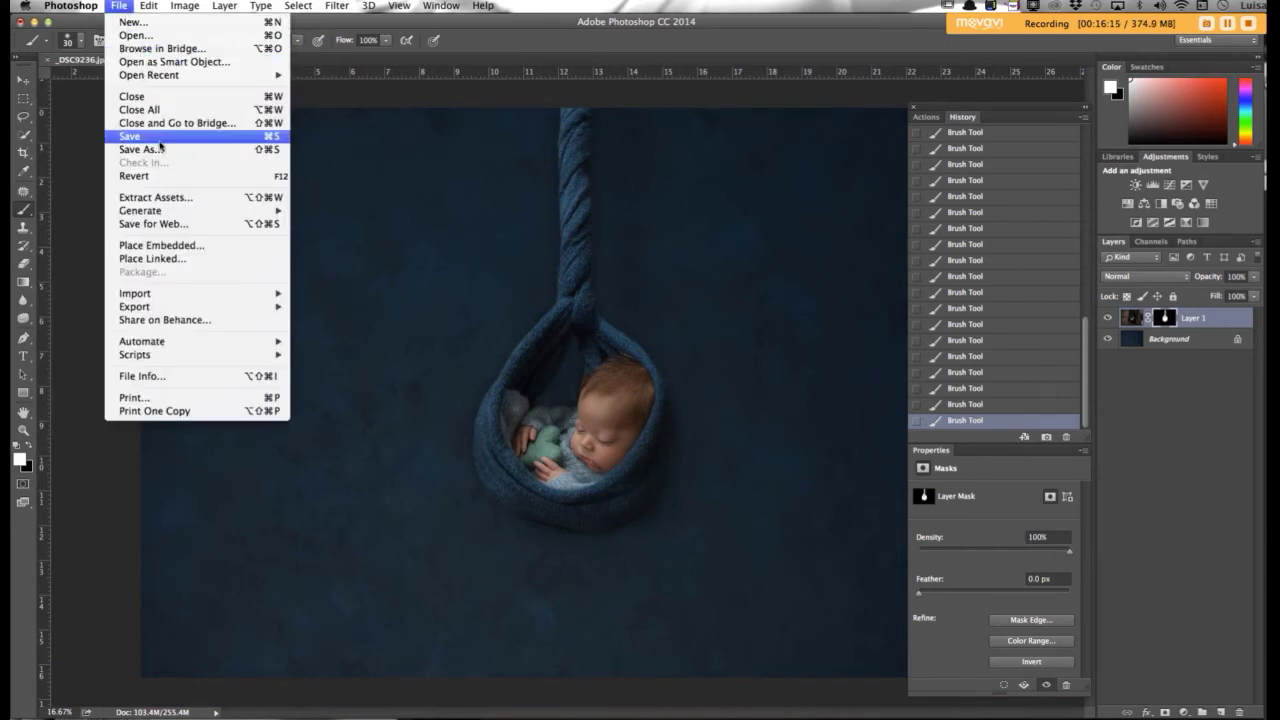
{"action": "left_click", "coordinate": [163, 148]}
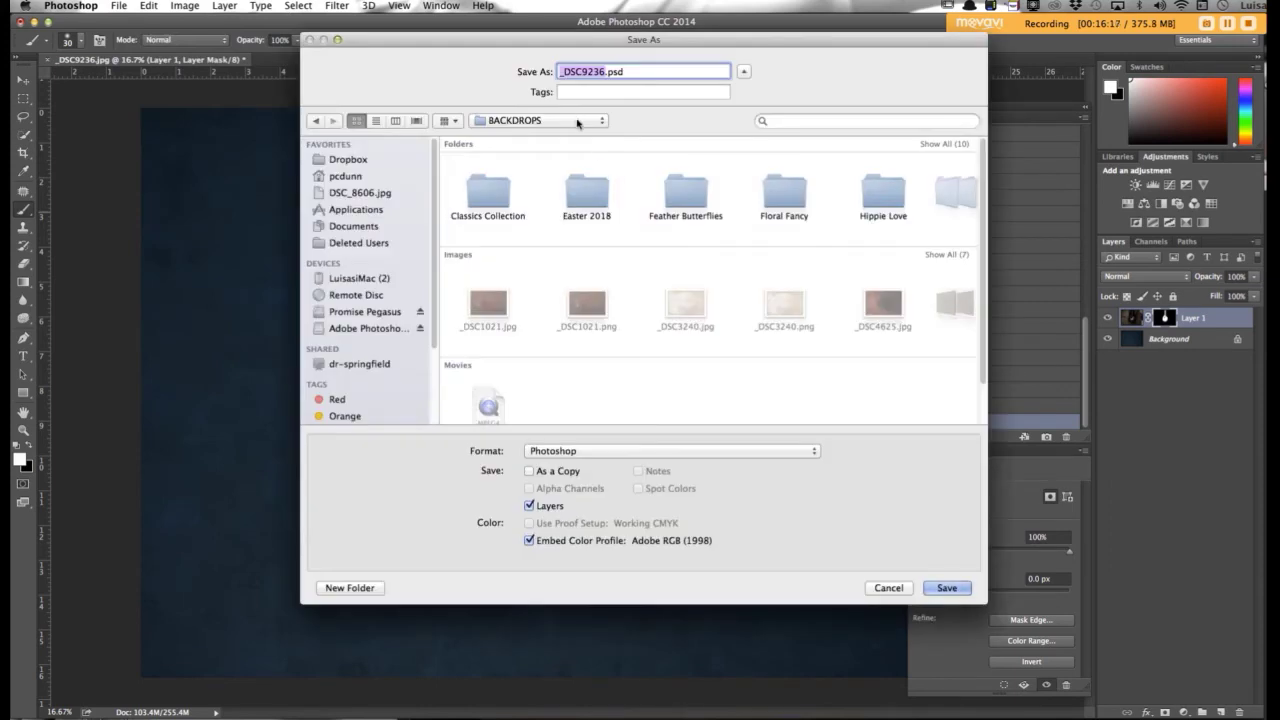
{"action": "left_click", "coordinate": [578, 121]}
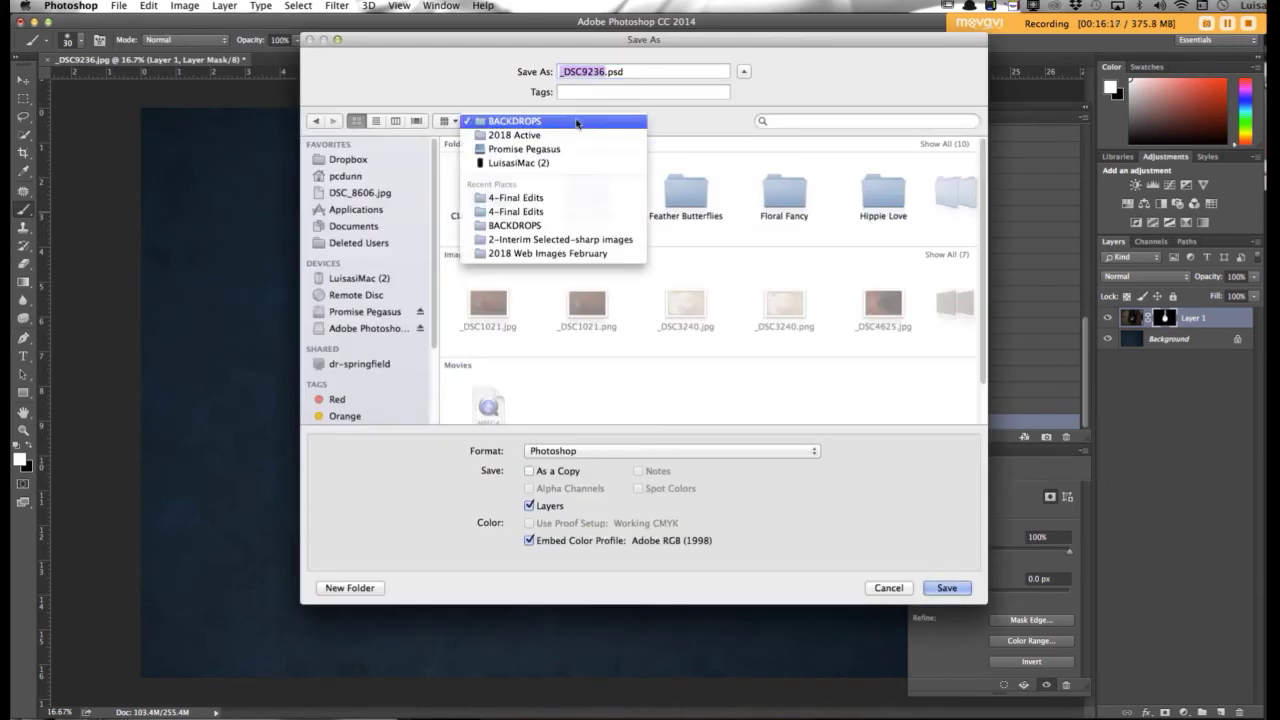
{"action": "left_click", "coordinate": [560, 199]}
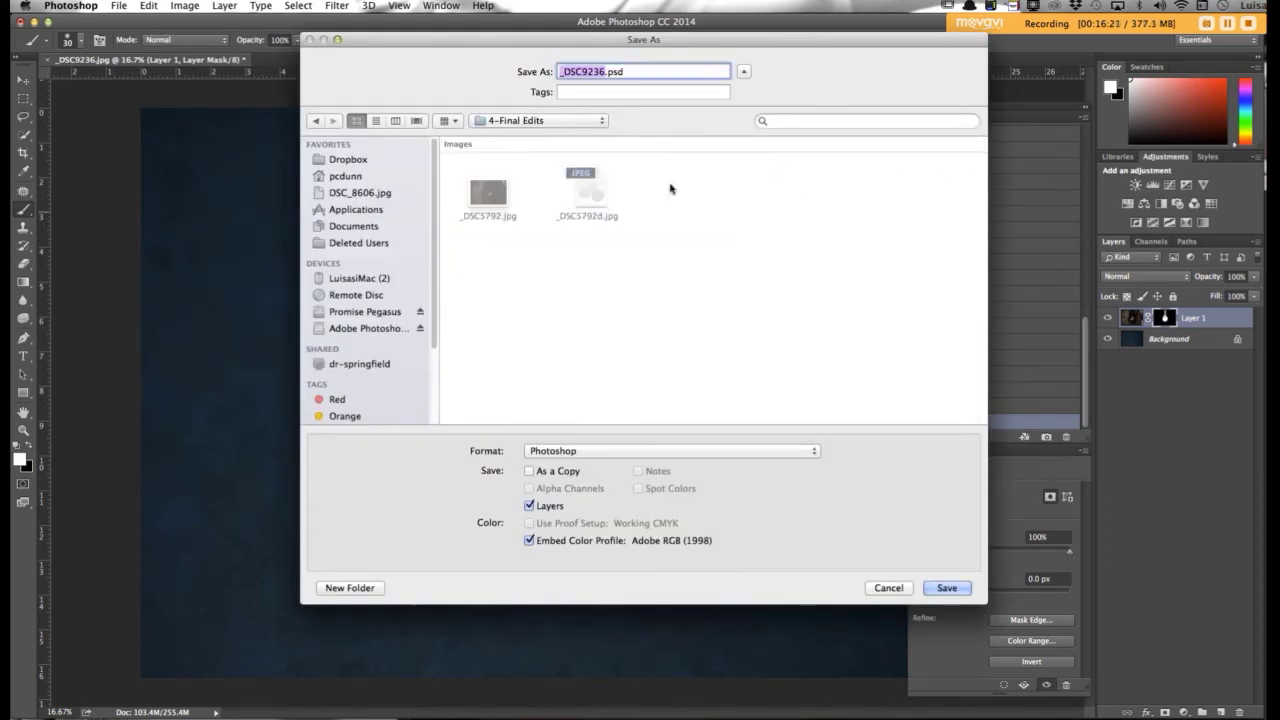
{"action": "left_click", "coordinate": [945, 588]}
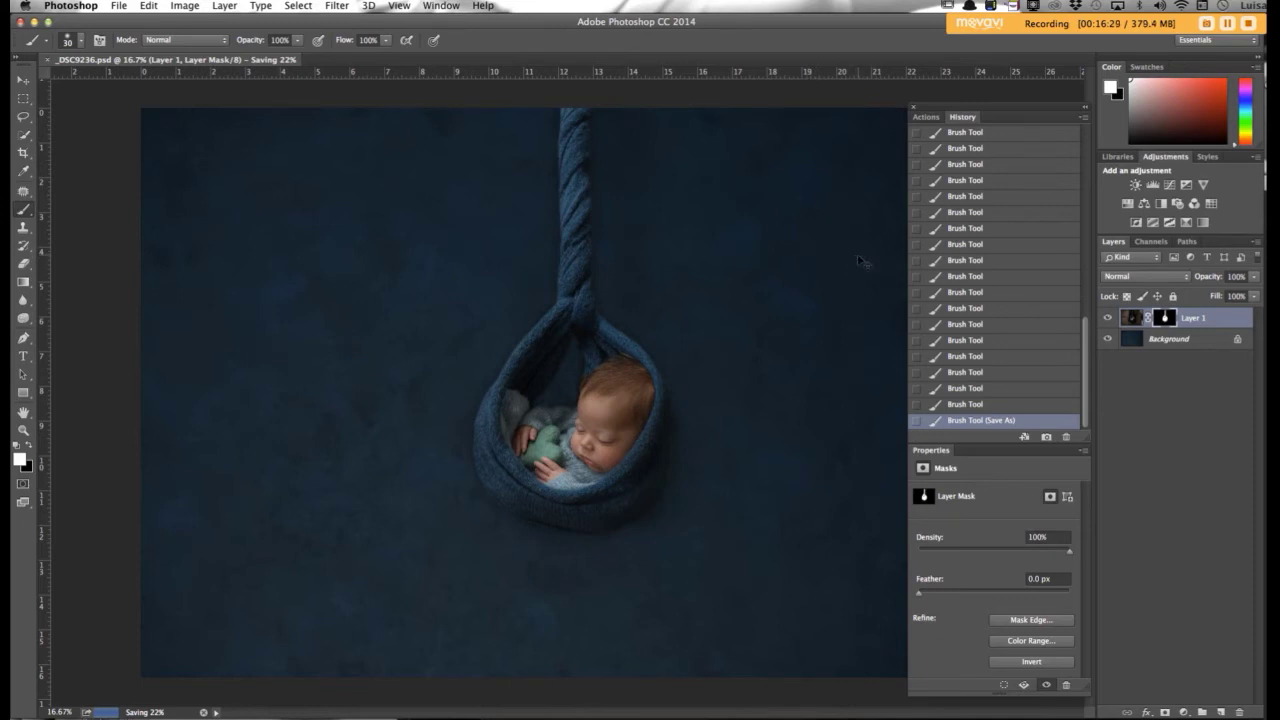
- Add a Curves adjustment directly above the background and brighten it with a point at input 108, output 134
{"action": "key", "text": "super+minus"}
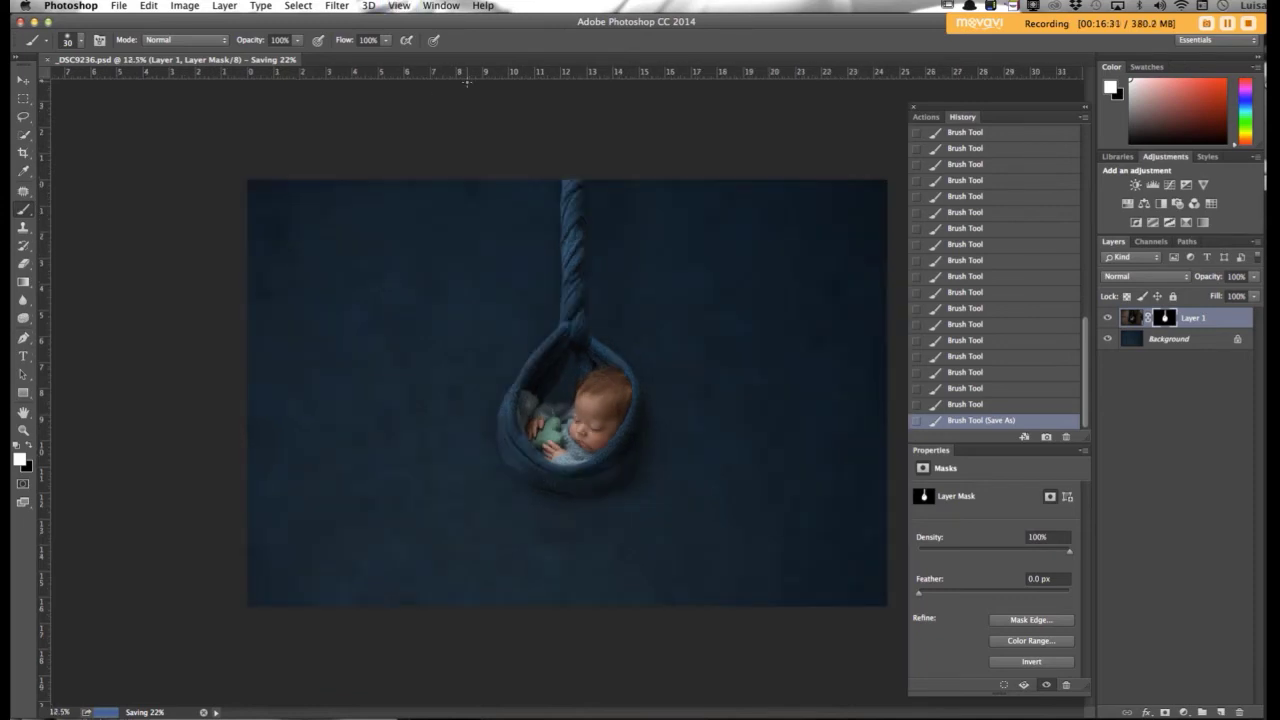
{"action": "left_click", "coordinate": [1201, 346]}
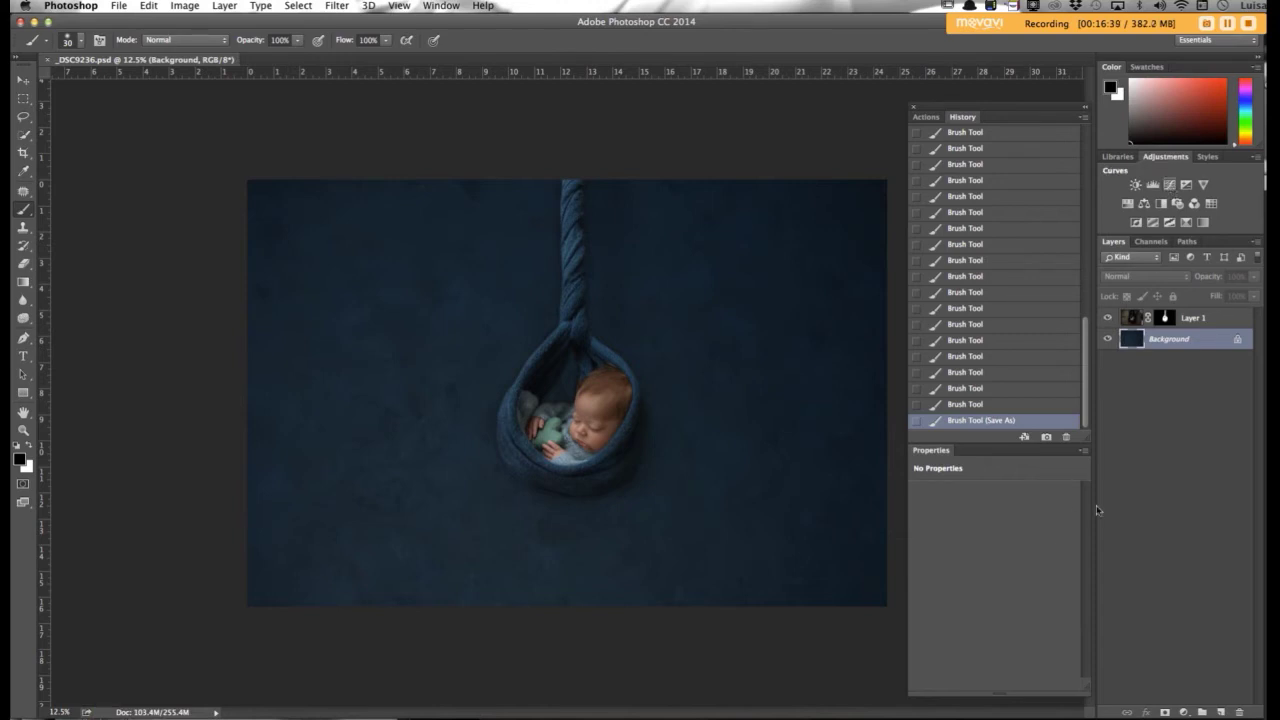
{"action": "left_click", "coordinate": [1169, 185]}
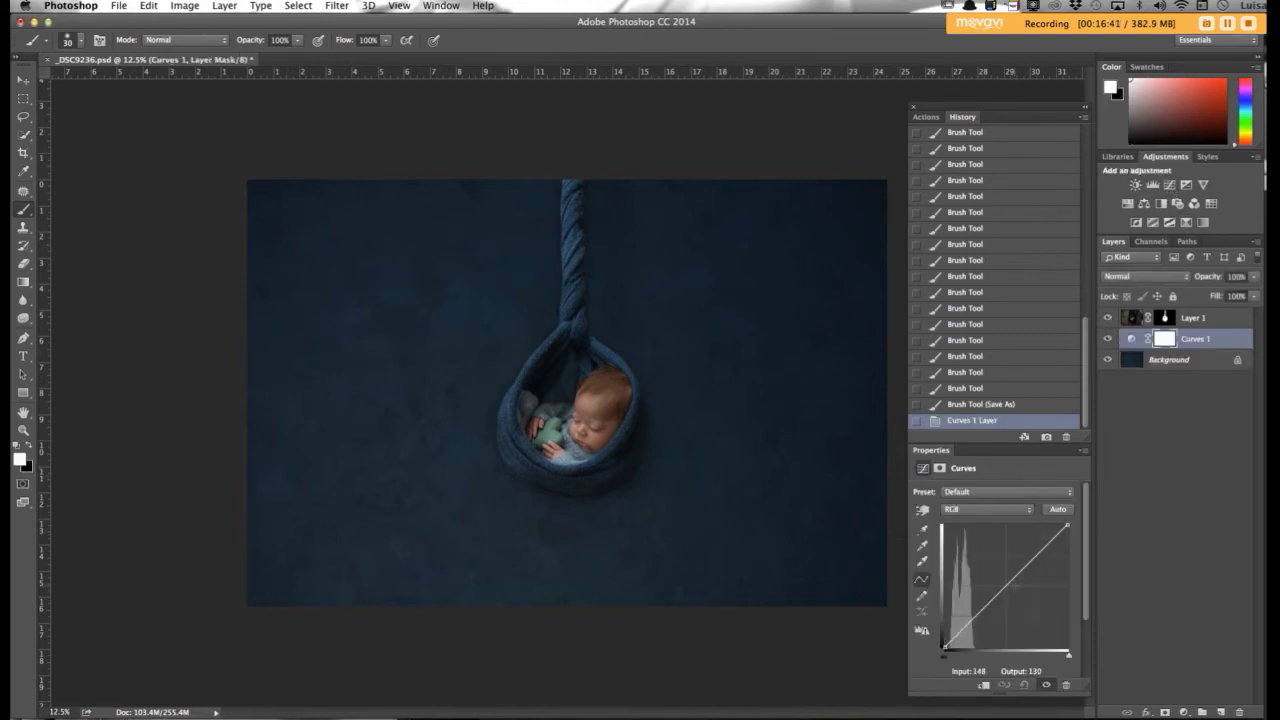
{"action": "left_click_drag", "start_coordinate": [997, 595], "coordinate": [996, 581]}
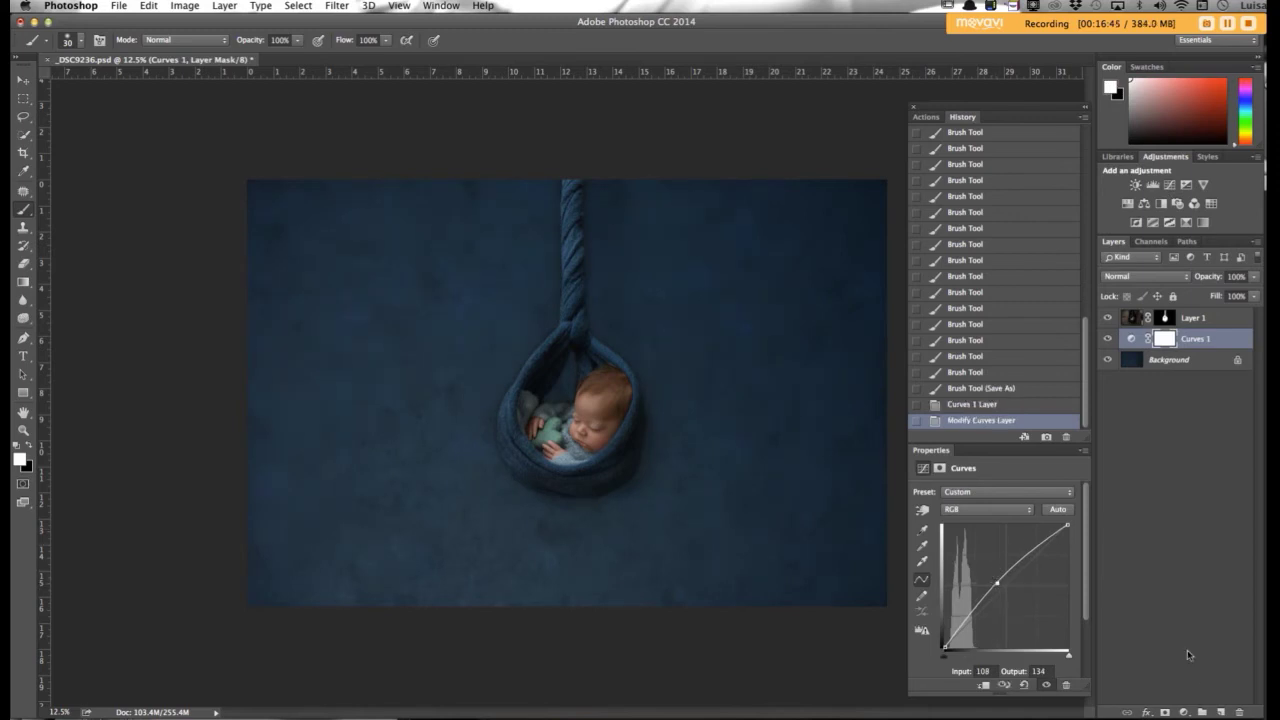
- Add a vector mask to the brightening Curves layer and invert its layer mask to black
{"action": "left_click", "coordinate": [1164, 713]}
{"action": "left_click", "coordinate": [1201, 340]}
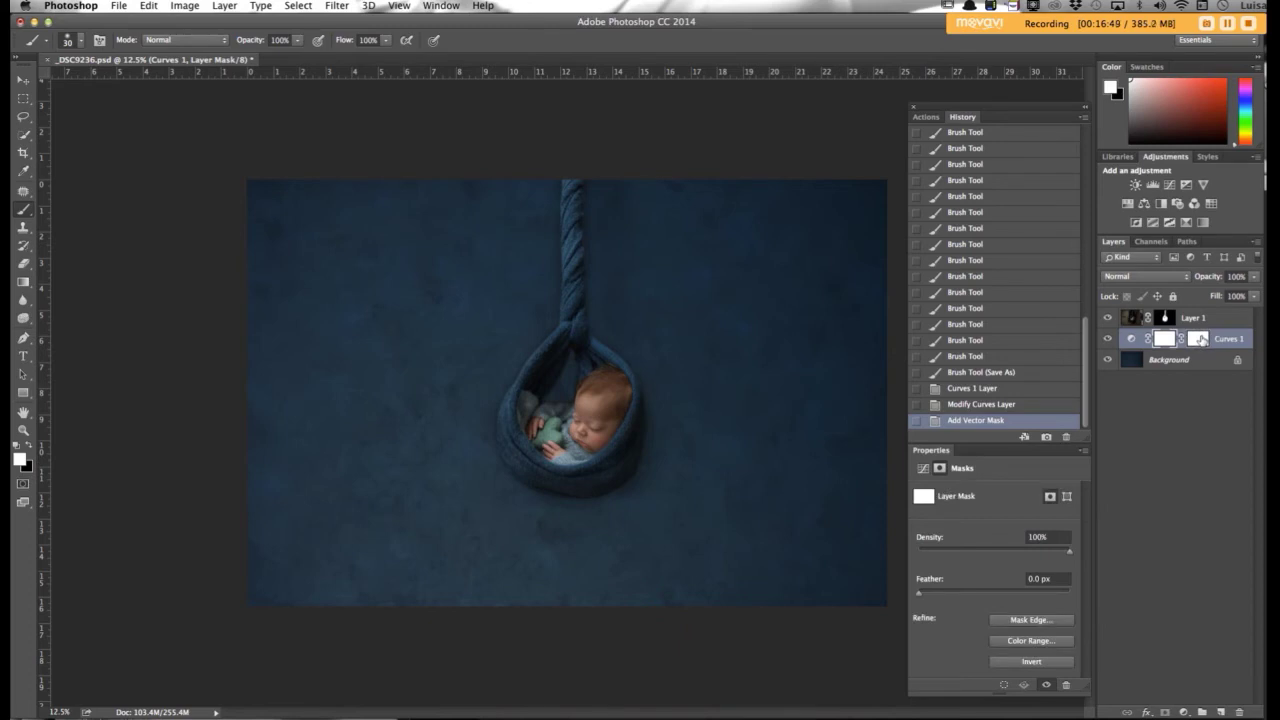
{"action": "key", "text": "super+i"}
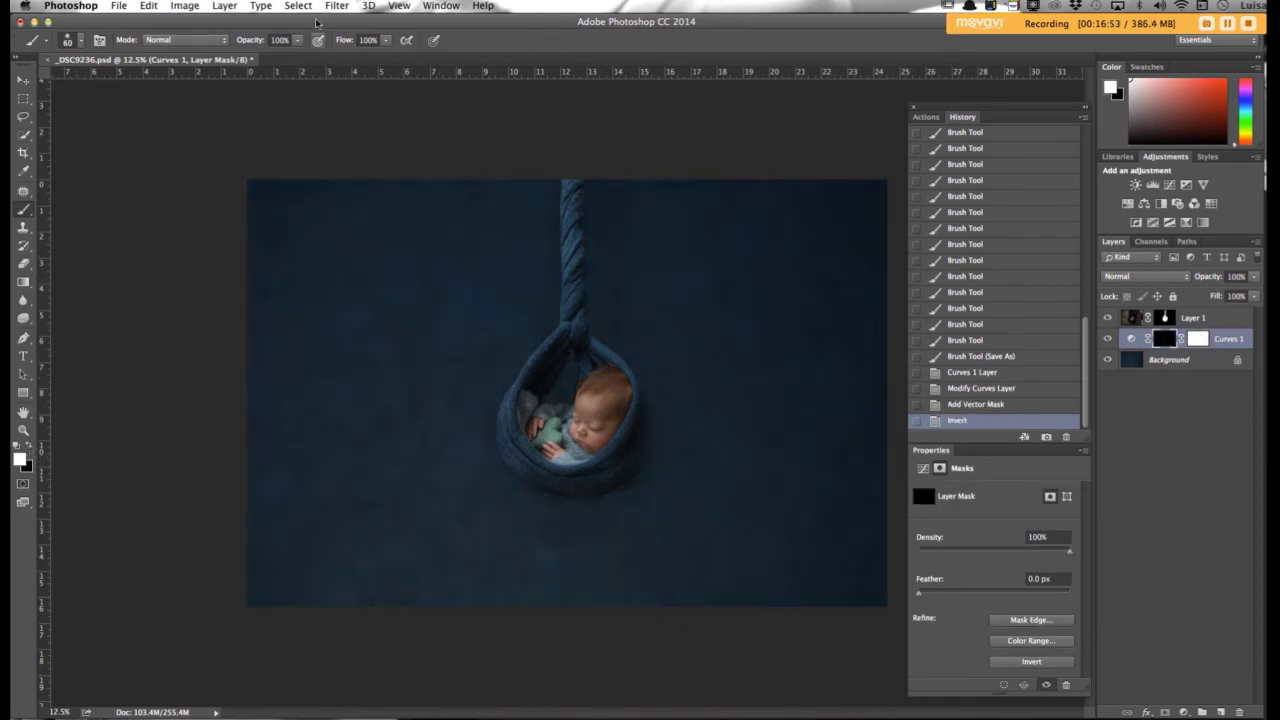
- Lighten the backdrop around the wrap's left side by painting white on the Curves mask with a 2200 px brush at 11% opacity
{"action": "left_click", "coordinate": [297, 43]}
{"action": "left_click_drag", "start_coordinate": [239, 55], "coordinate": [231, 55]}
{"action": "key", "text": "Return"}
{"action": "key", "text": "bracketright"}
{"action": "key", "text": "bracketright"}
{"action": "key", "text": "bracketright"}
{"action": "key", "text": "bracketright"}
{"action": "key", "text": "bracketright"}
{"action": "key", "text": "bracketright"}
{"action": "key", "text": "bracketright"}
{"action": "key", "text": "bracketright"}
{"action": "key", "text": "bracketright"}
{"action": "key", "text": "bracketright"}
{"action": "key", "text": "bracketright"}
{"action": "key", "text": "bracketright"}
{"action": "key", "text": "bracketright"}
{"action": "key", "text": "bracketright"}
{"action": "key", "text": "bracketright"}
{"action": "key", "text": "bracketright"}
{"action": "key", "text": "bracketright"}
{"action": "key", "text": "bracketright"}
{"action": "key", "text": "bracketright"}
{"action": "key", "text": "bracketright"}
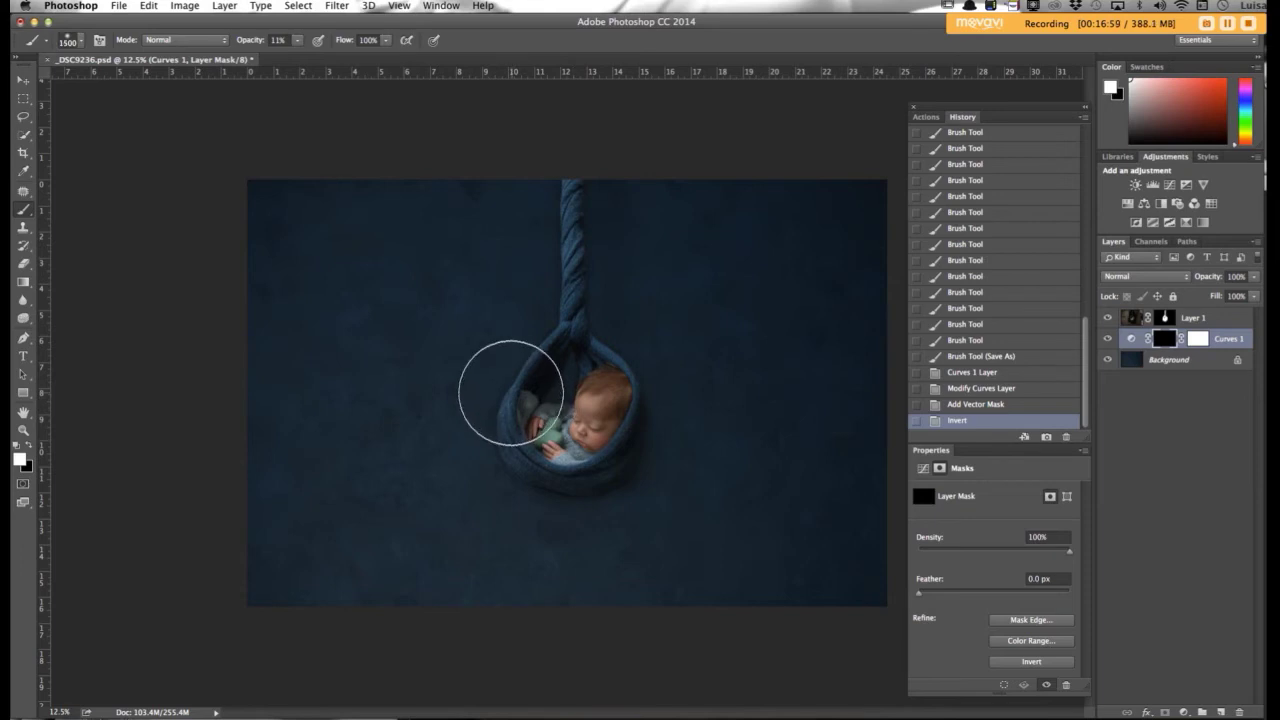
{"action": "key", "text": "bracketright"}
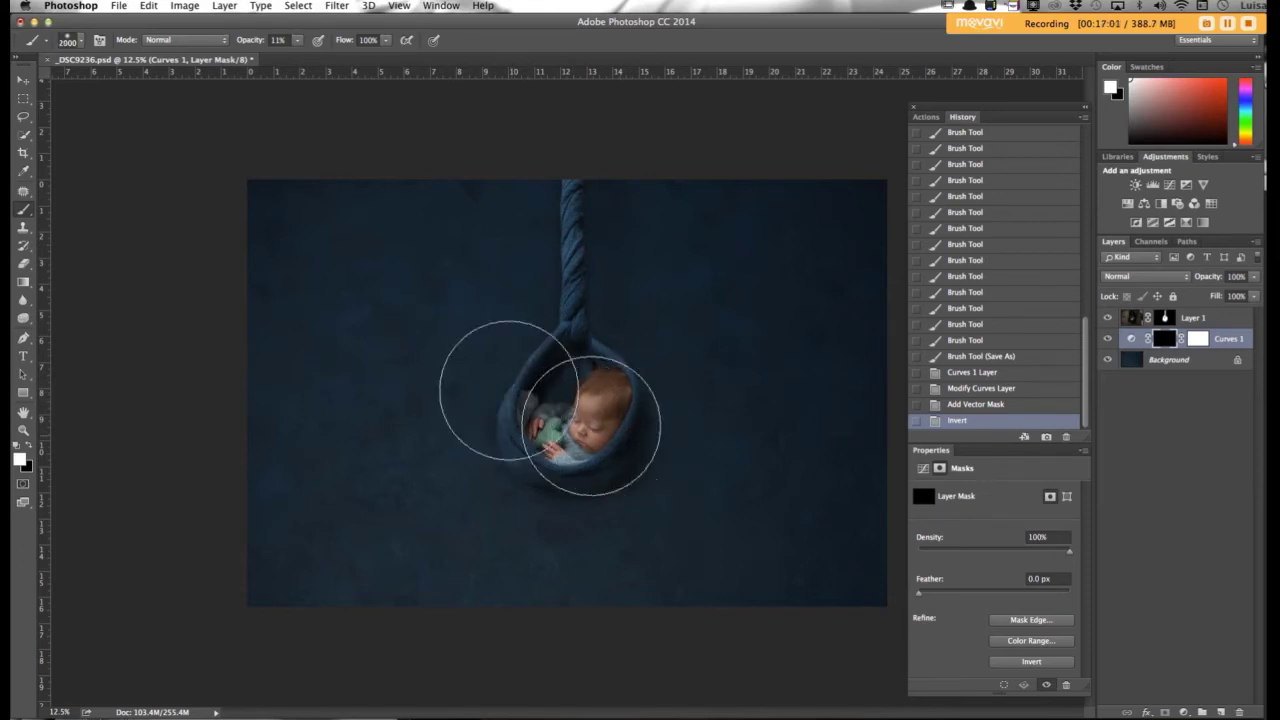
{"action": "key", "text": "bracketright"}
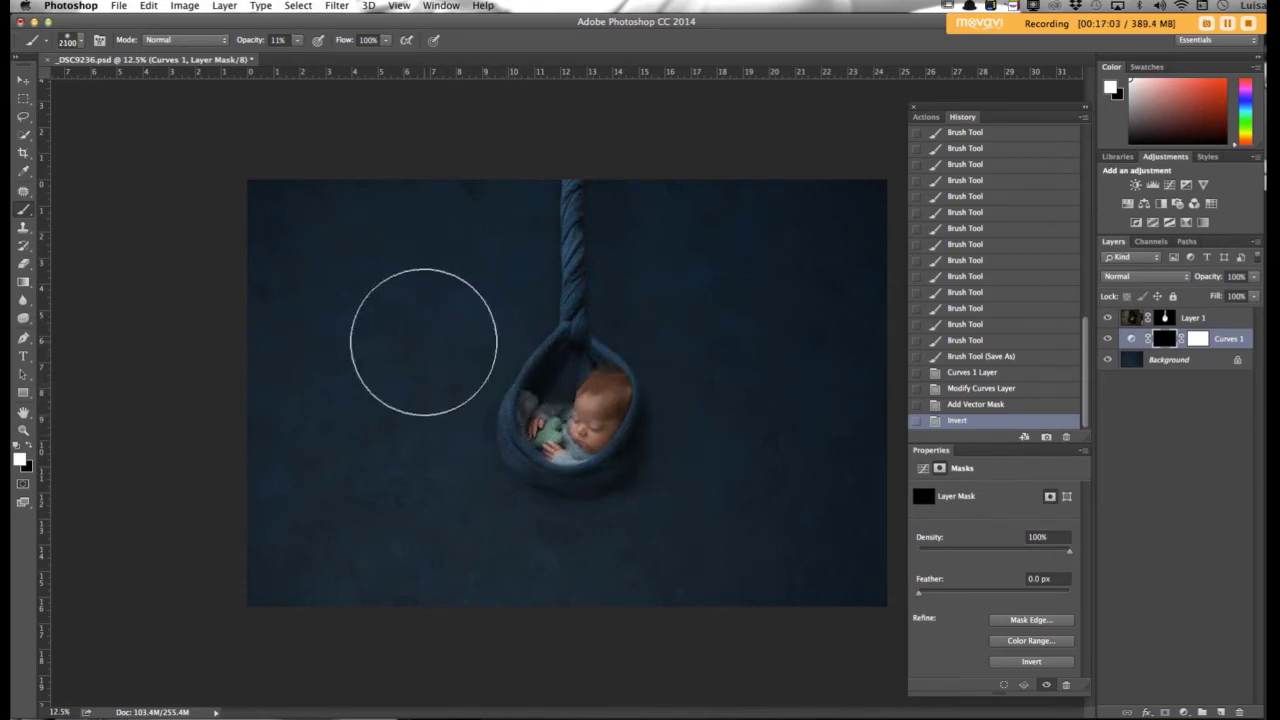
{"action": "left_click", "coordinate": [217, 420]}
{"action": "left_click", "coordinate": [250, 360]}
{"action": "left_click", "coordinate": [310, 314]}
{"action": "left_click", "coordinate": [330, 315]}
{"action": "left_click", "coordinate": [193, 417]}
{"action": "left_click", "coordinate": [460, 395]}
{"action": "left_click", "coordinate": [470, 400]}
{"action": "left_click", "coordinate": [455, 390]}
{"action": "left_click", "coordinate": [400, 270]}
{"action": "left_click", "coordinate": [420, 260]}
{"action": "left_click", "coordinate": [490, 300]}
{"action": "left_click", "coordinate": [455, 280]}
{"action": "left_click", "coordinate": [290, 232]}
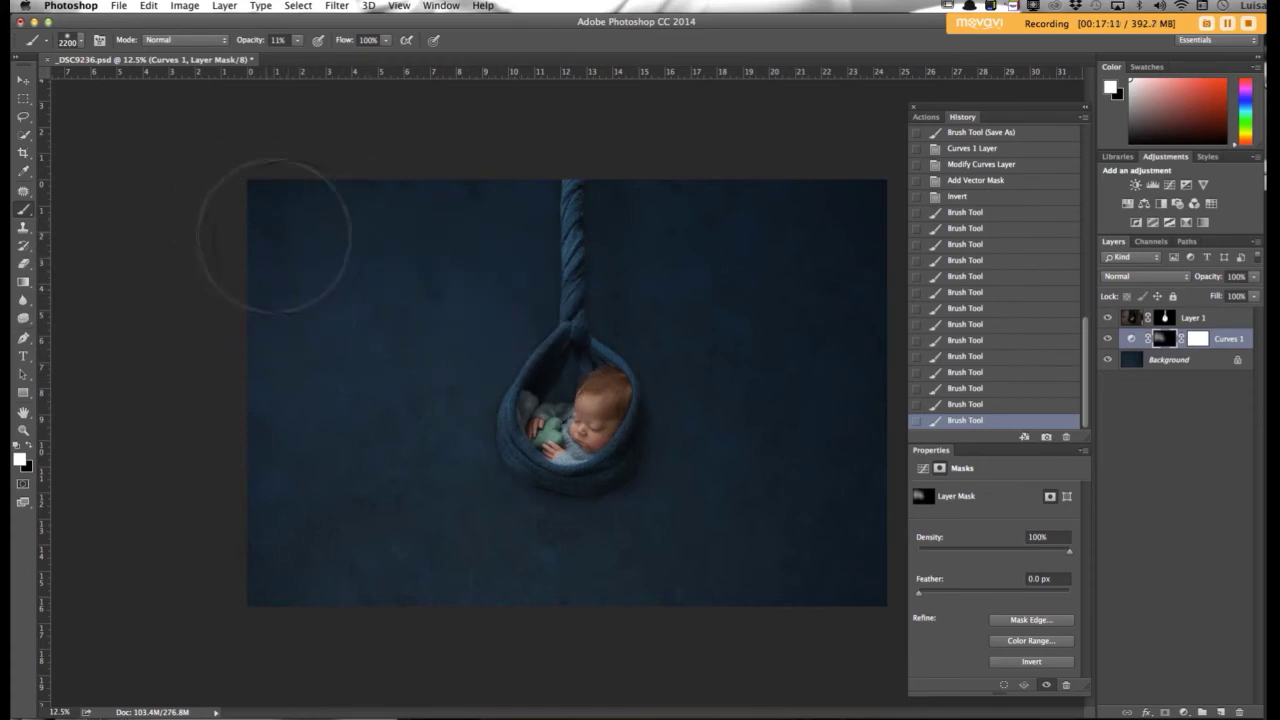
{"action": "left_click", "coordinate": [407, 262]}
{"action": "left_click", "coordinate": [455, 300]}
{"action": "left_click", "coordinate": [520, 420]}
{"action": "left_click", "coordinate": [480, 470]}
{"action": "left_click", "coordinate": [285, 468]}
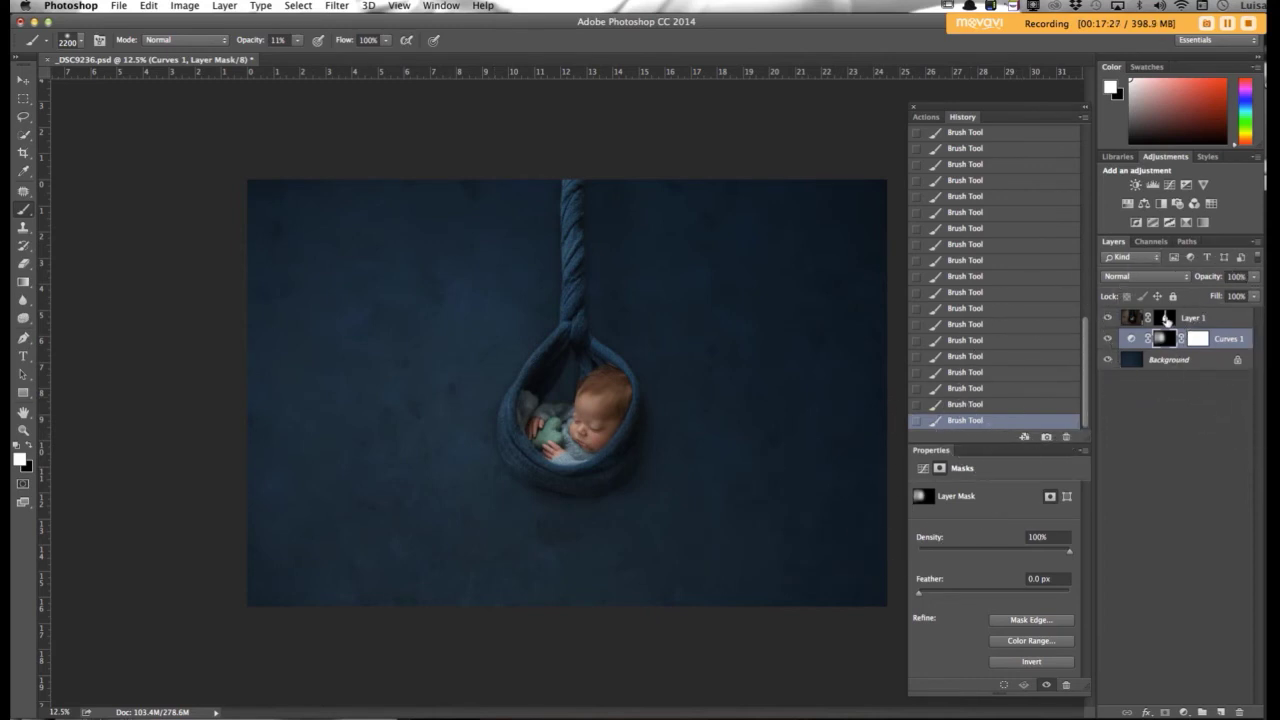
- Target the wrap layer's mask with a black 70 px brush at 11% opacity and inspect the wrap's edges against the backdrop
{"action": "left_click", "coordinate": [1227, 319]}
{"action": "key", "text": "super+equal"}
{"action": "key", "text": "super+equal"}
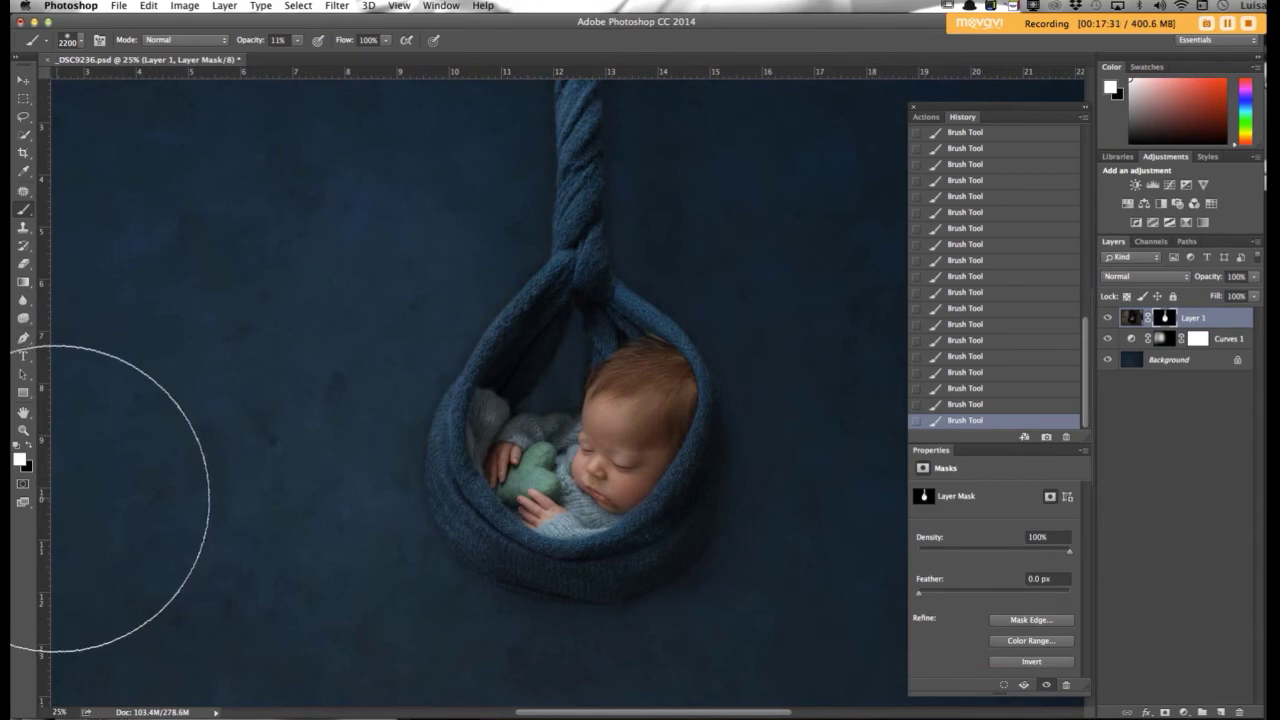
{"action": "left_click", "coordinate": [29, 446]}
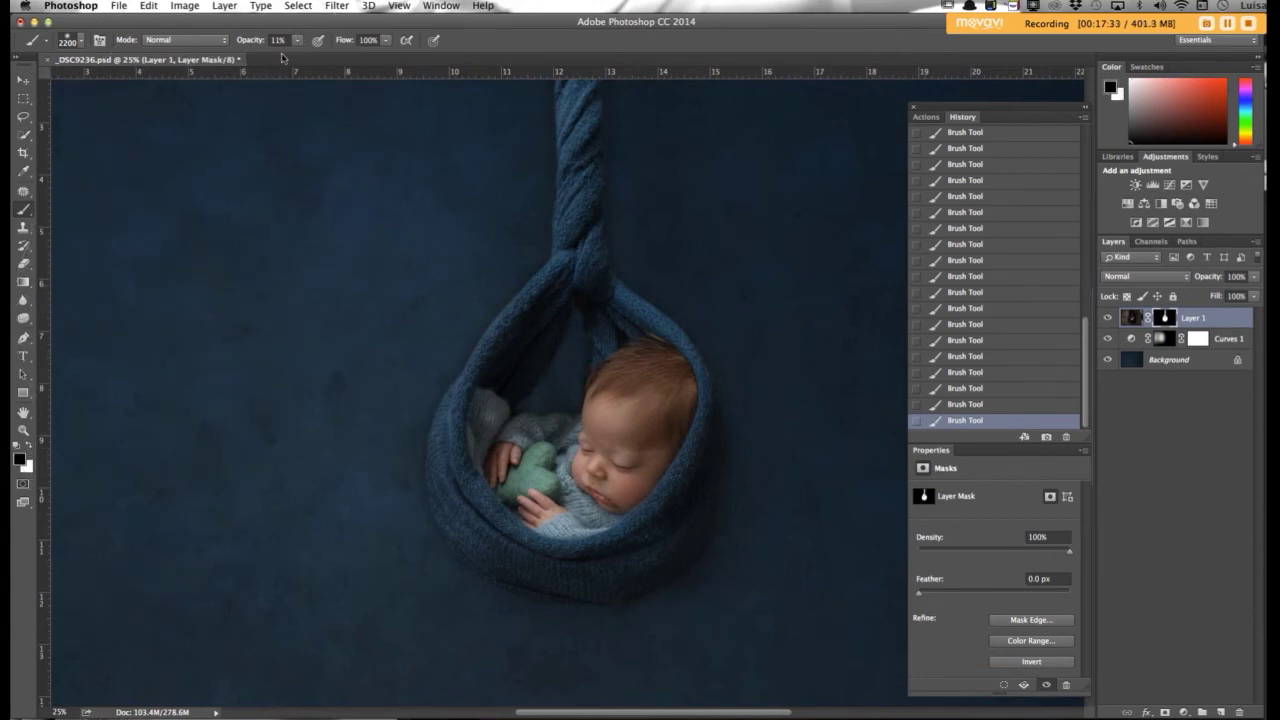
{"action": "key", "text": "bracketleft"}
{"action": "key", "text": "bracketleft"}
{"action": "key", "text": "bracketleft"}
{"action": "key", "text": "bracketleft"}
{"action": "key", "text": "bracketleft"}
{"action": "key", "text": "bracketleft"}
{"action": "key", "text": "bracketleft"}
{"action": "key", "text": "bracketleft"}
{"action": "key", "text": "bracketleft"}
{"action": "key", "text": "bracketleft"}
{"action": "key", "text": "bracketleft"}
{"action": "key", "text": "bracketleft"}
{"action": "key", "text": "bracketleft"}
{"action": "key", "text": "super+equal"}
{"action": "key", "text": "bracketleft"}
{"action": "key", "text": "bracketleft"}
{"action": "key", "text": "bracketleft"}
{"action": "key", "text": "bracketleft"}
{"action": "key", "text": "bracketleft"}
{"action": "key", "text": "bracketleft"}
{"action": "key", "text": "bracketleft"}
{"action": "key", "text": "bracketleft"}
{"action": "key", "text": "bracketleft"}
{"action": "key", "text": "bracketleft"}
{"action": "key", "text": "bracketleft"}
{"action": "key", "text": "bracketleft"}
{"action": "key", "text": "bracketleft"}
{"action": "key", "text": "bracketleft"}
{"action": "key", "text": "bracketleft"}
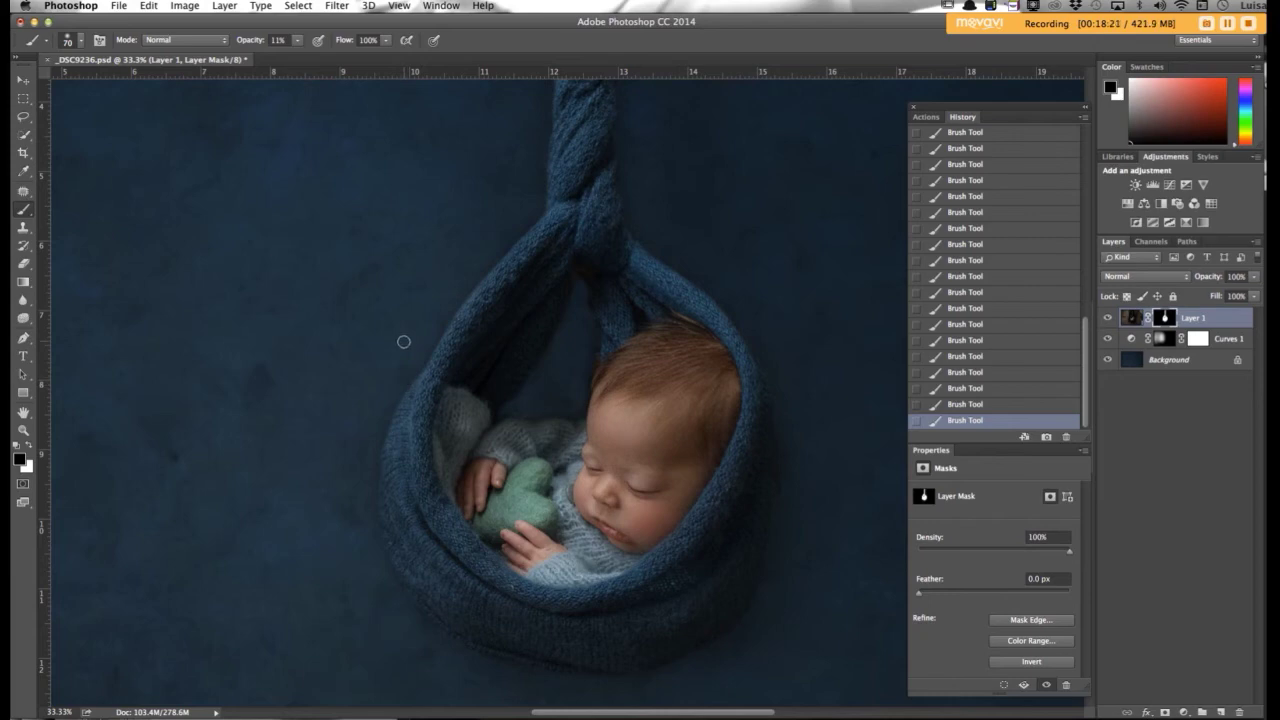
{"action": "scroll", "coordinate": [437, 330], "scroll_direction": "down", "scroll_amount": 3}
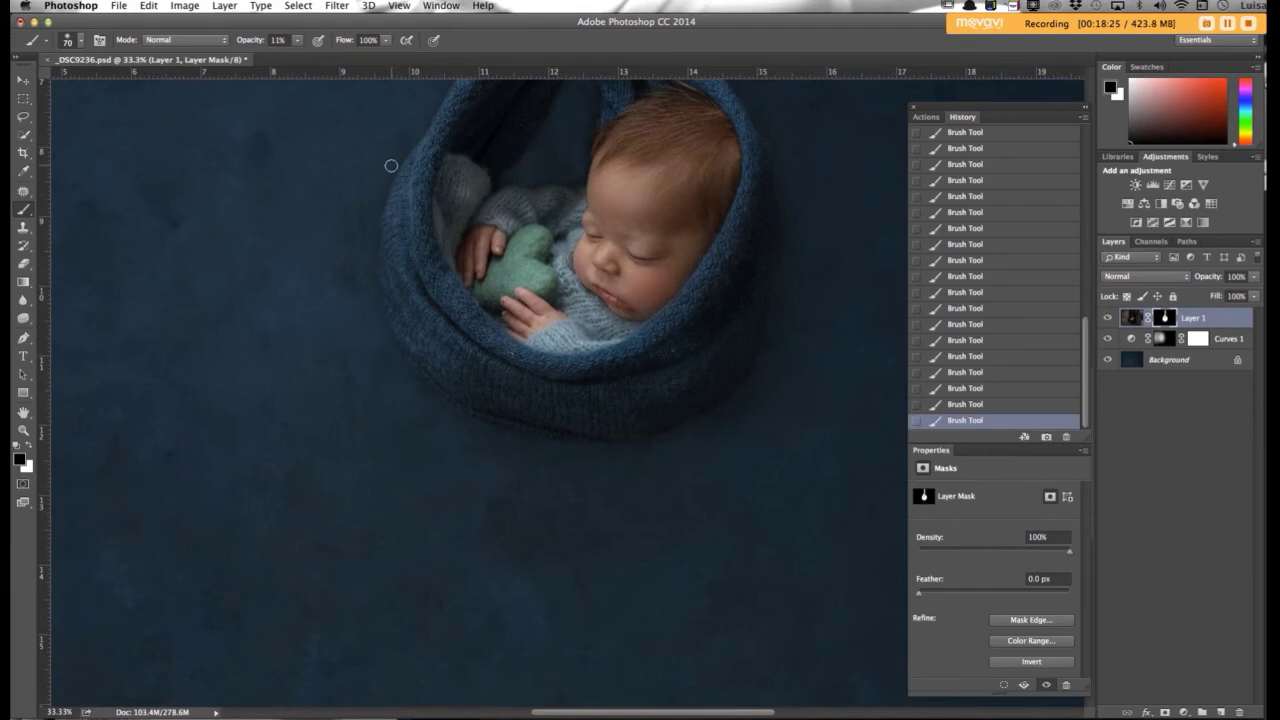
{"action": "key", "text": "super+minus"}
{"action": "key", "text": "super+minus"}
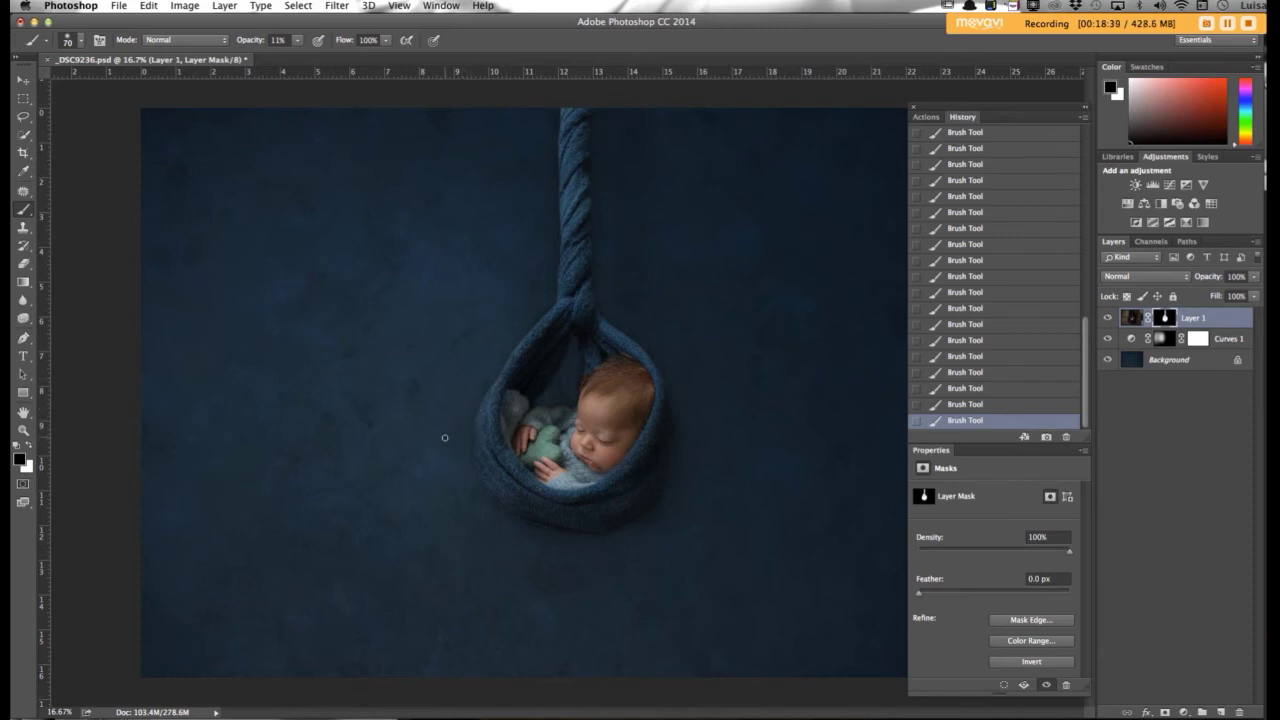
{"action": "left_click", "coordinate": [1199, 326]}
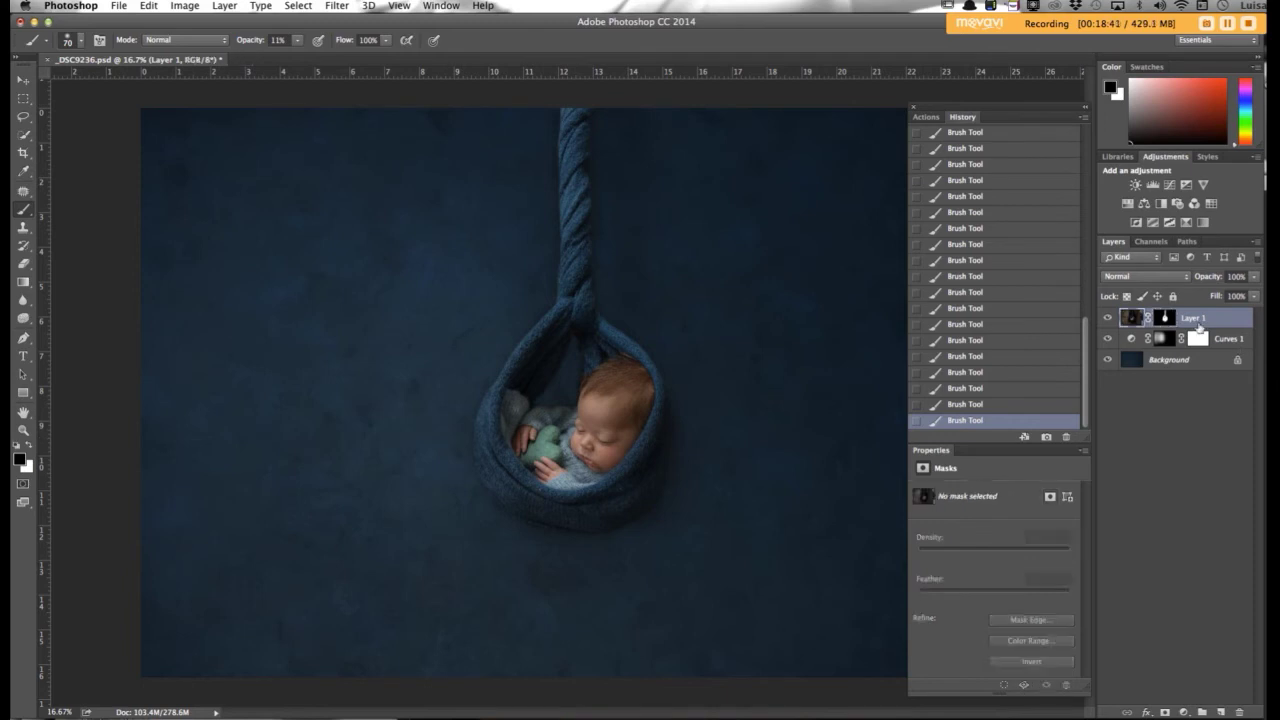
{"action": "left_click", "coordinate": [1165, 318]}
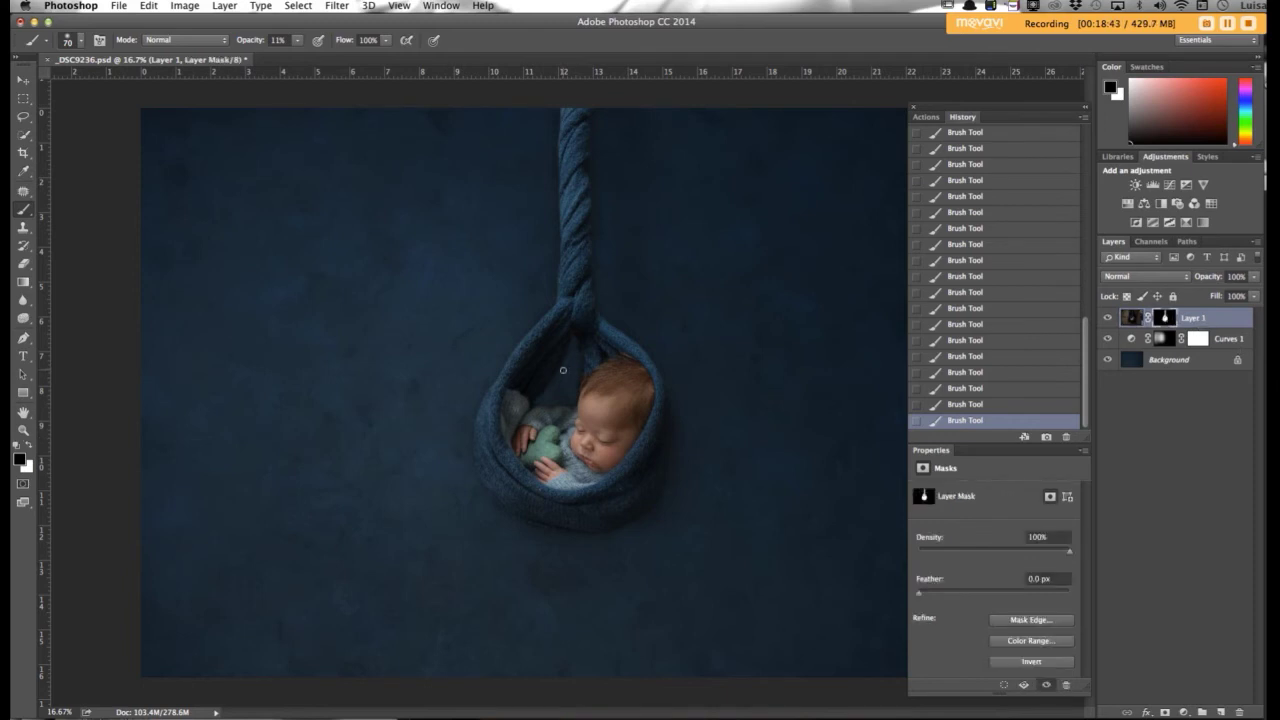
{"action": "key", "text": "super+plus"}
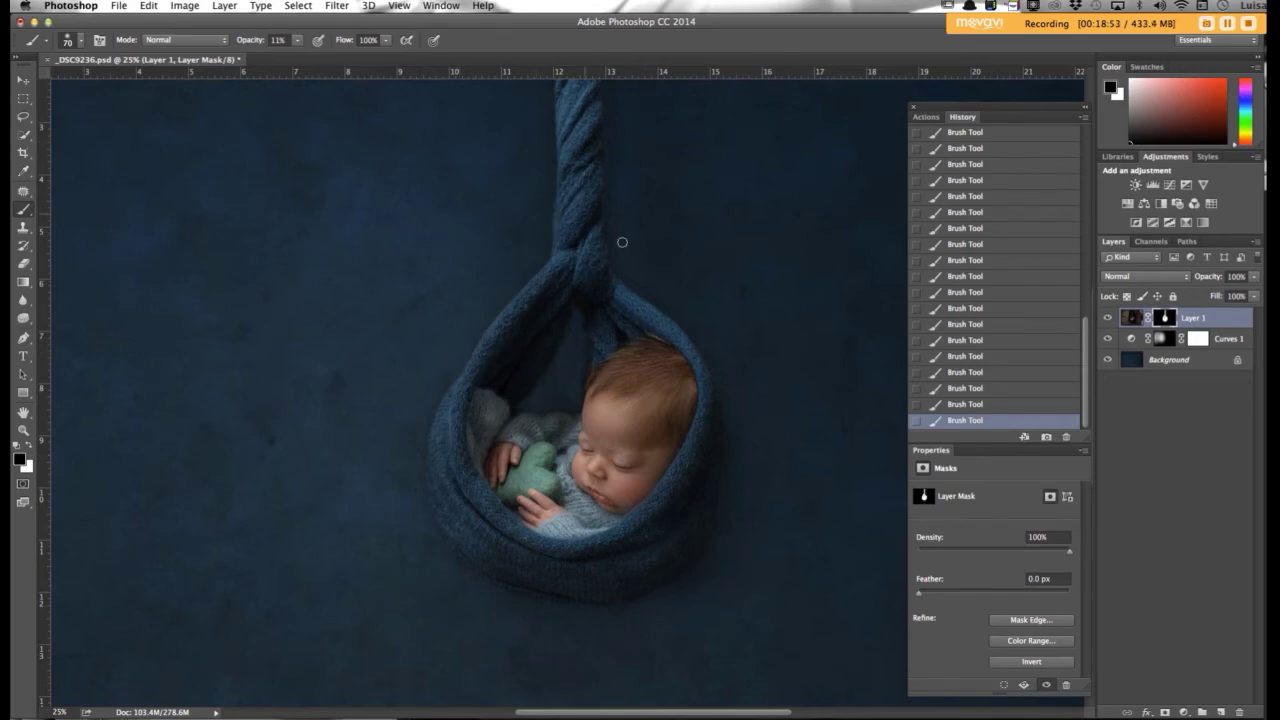
- Add a second Curves layer above the background with a darkening curve and a vector mask, and invert its layer mask to black
{"action": "left_click", "coordinate": [1220, 365]}
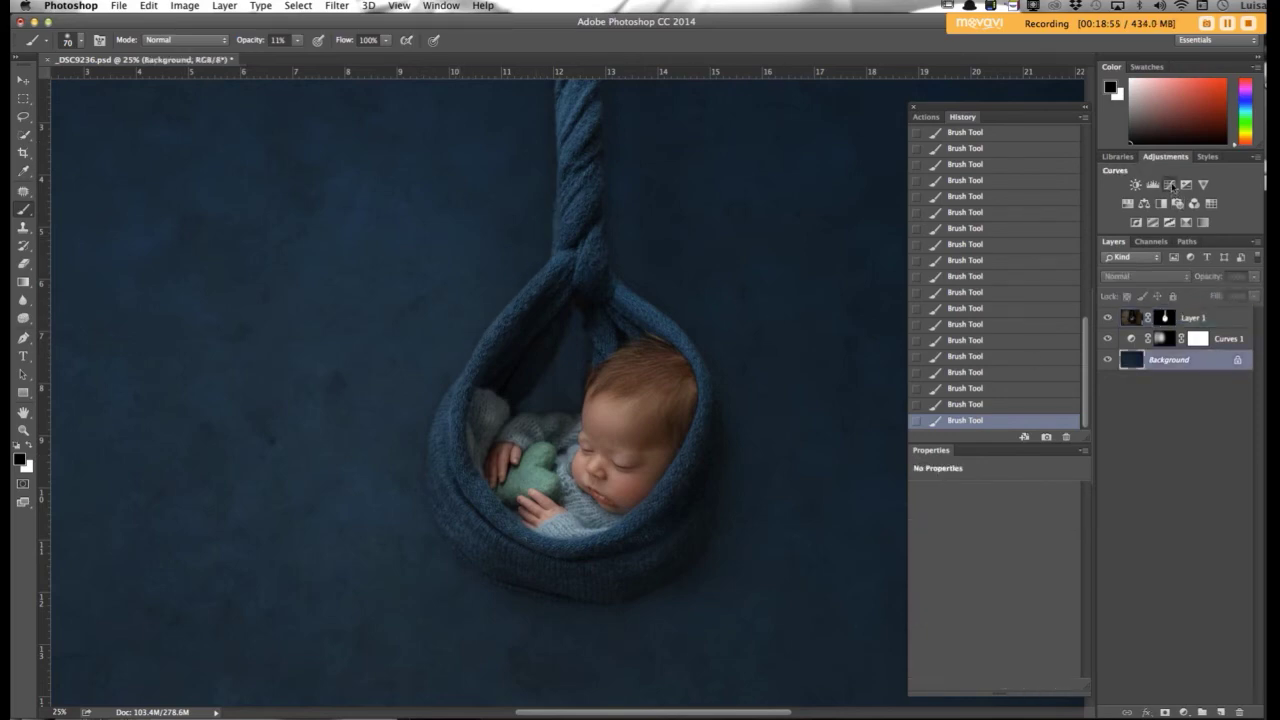
{"action": "left_click", "coordinate": [1186, 185]}
{"action": "left_click_drag", "start_coordinate": [1007, 587], "coordinate": [1014, 597]}
{"action": "left_click", "coordinate": [1164, 712]}
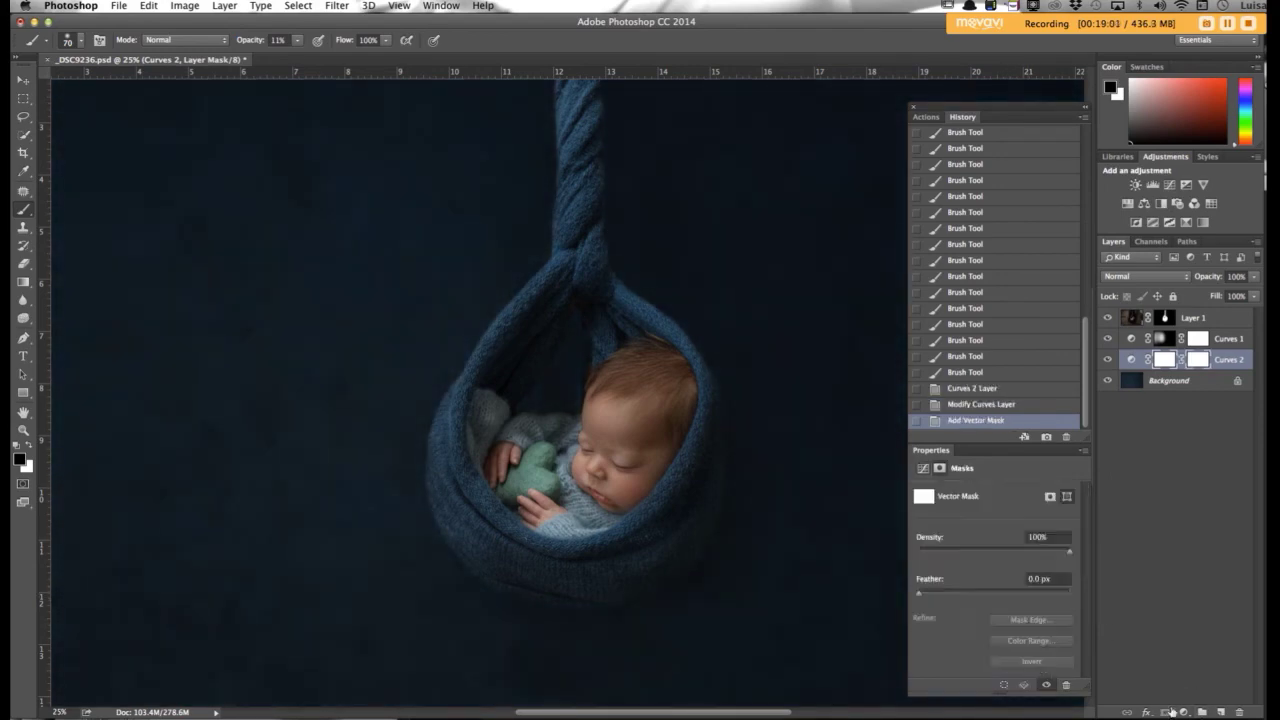
{"action": "key", "text": "super+i"}
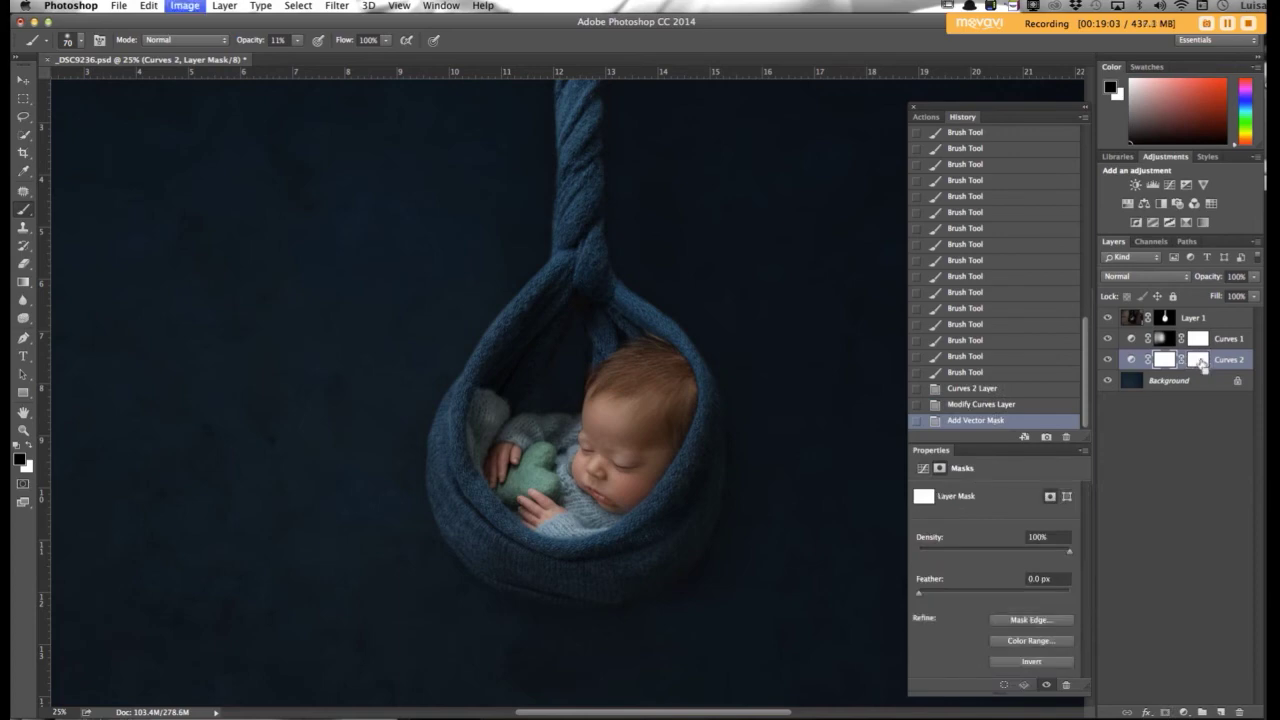
- Darken the backdrop around the wrap's lower right side by painting white on the second Curves mask with a 1500 px brush at 10% opacity
{"action": "key", "text": "super+minus"}
{"action": "key", "text": "super+minus"}
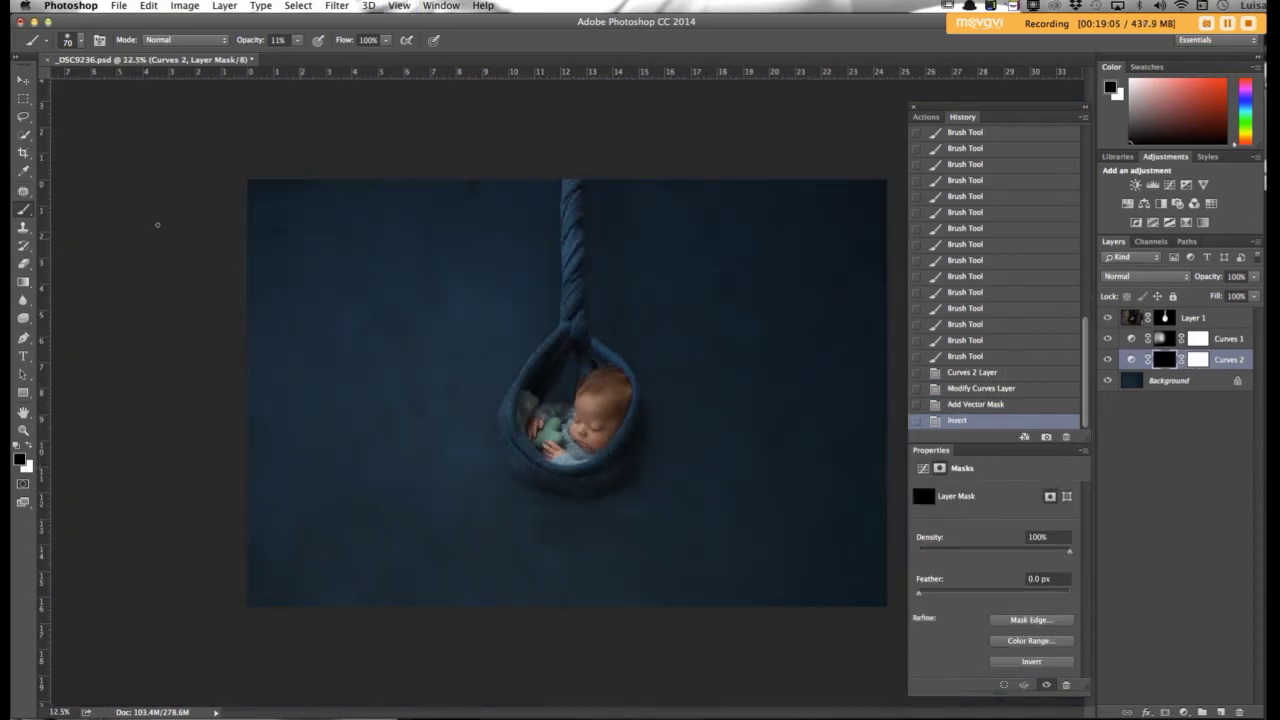
{"action": "left_click", "coordinate": [28, 446]}
{"action": "left_click", "coordinate": [299, 43]}
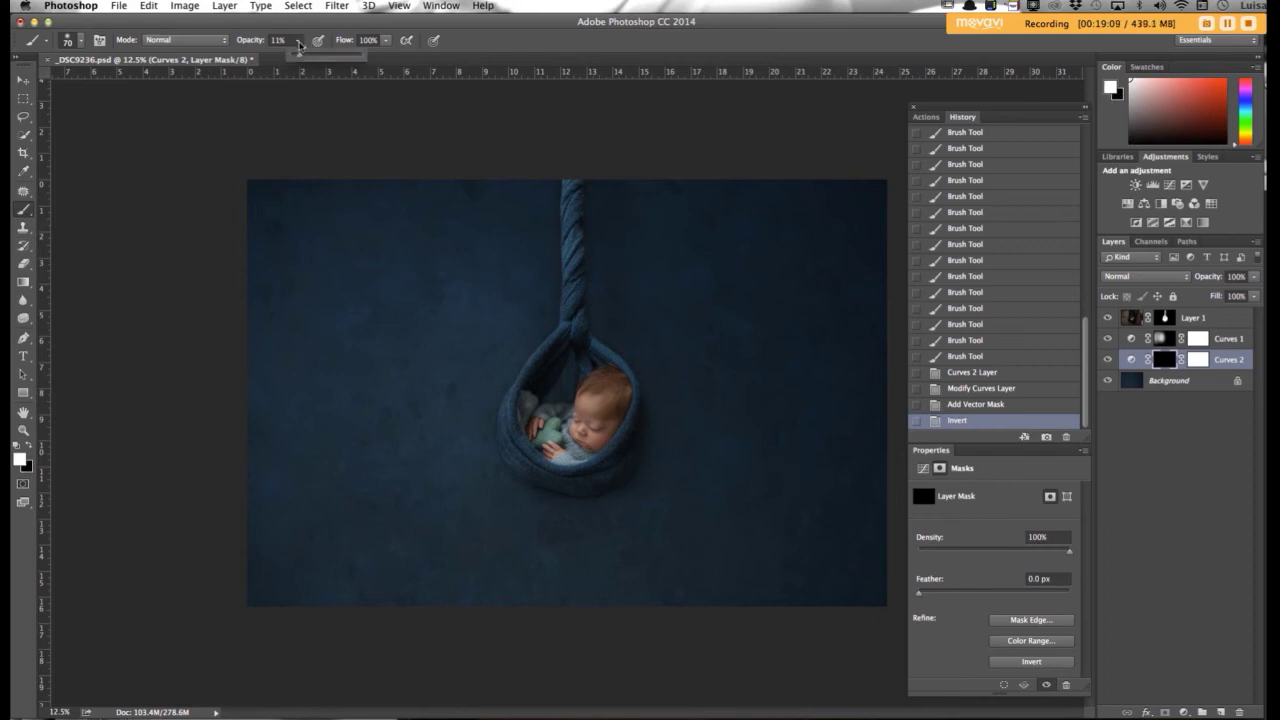
{"action": "key", "text": "bracketright"}
{"action": "key", "text": "bracketright"}
{"action": "key", "text": "bracketright"}
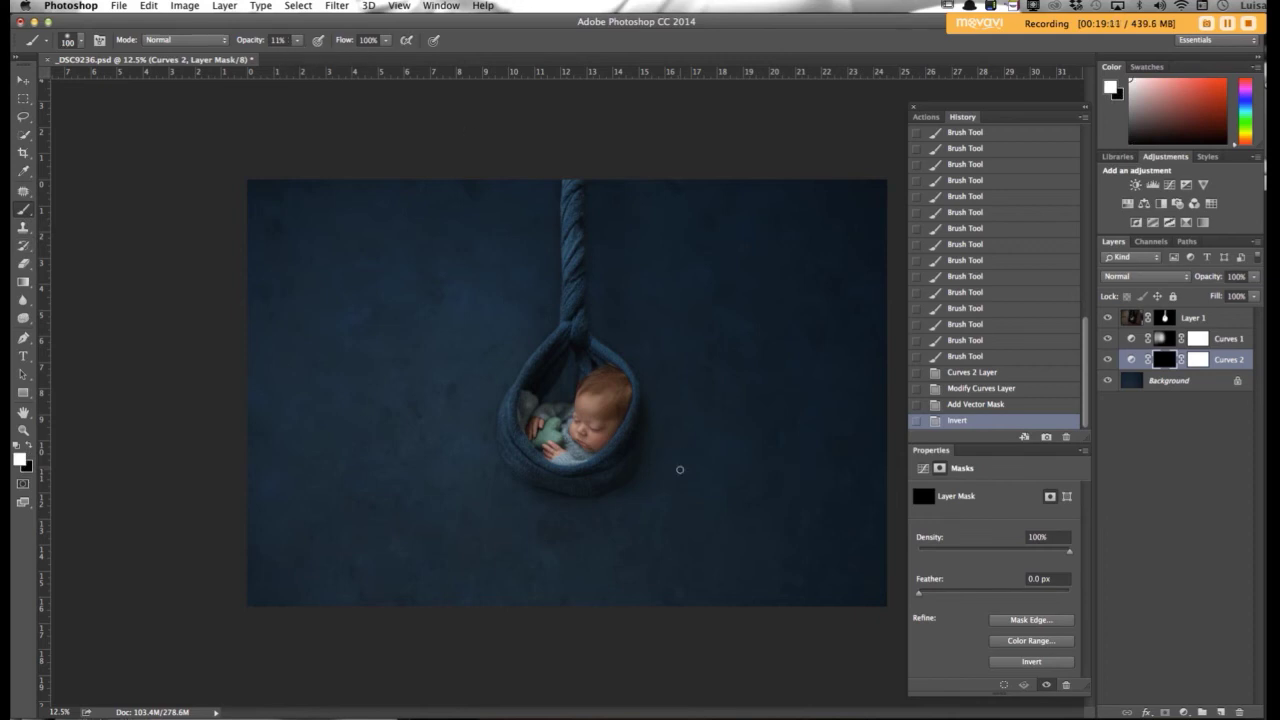
{"action": "key", "text": "bracketright"}
{"action": "key", "text": "bracketright"}
{"action": "key", "text": "bracketright"}
{"action": "key", "text": "bracketright"}
{"action": "key", "text": "bracketright"}
{"action": "key", "text": "bracketright"}
{"action": "key", "text": "bracketright"}
{"action": "key", "text": "bracketright"}
{"action": "key", "text": "bracketright"}
{"action": "key", "text": "bracketright"}
{"action": "key", "text": "bracketright"}
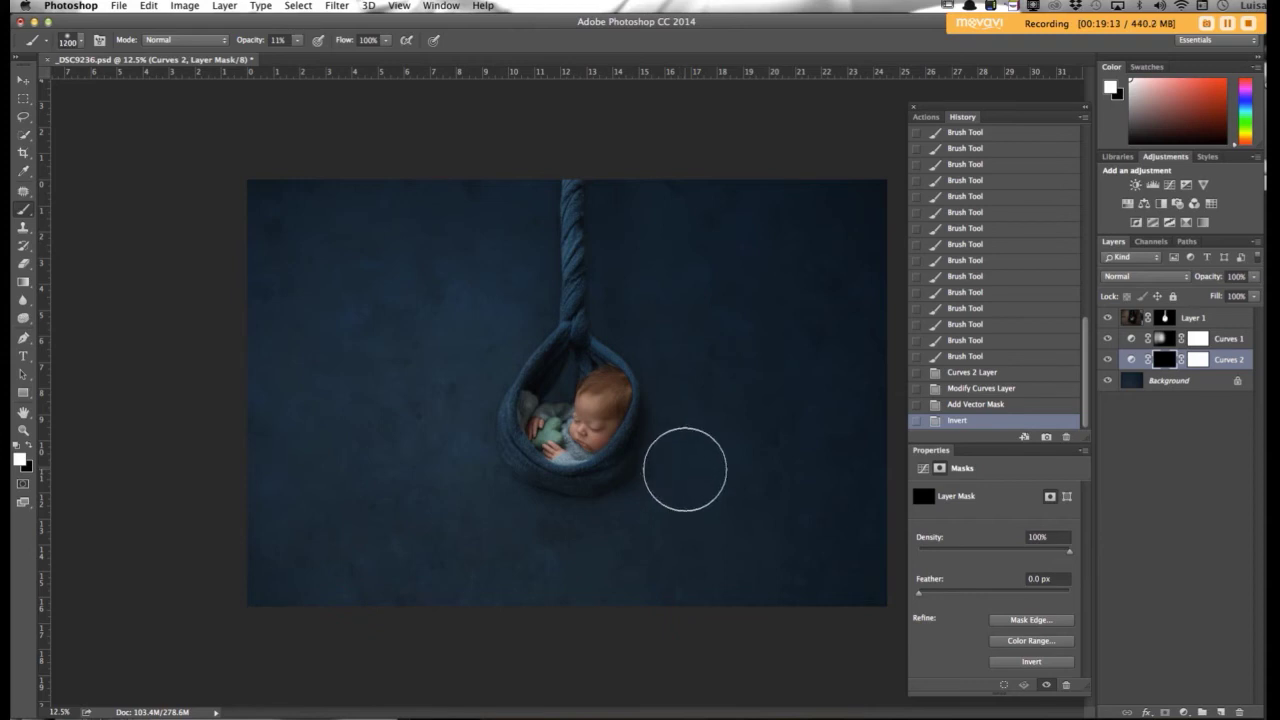
{"action": "key", "text": "bracketright"}
{"action": "key", "text": "bracketright"}
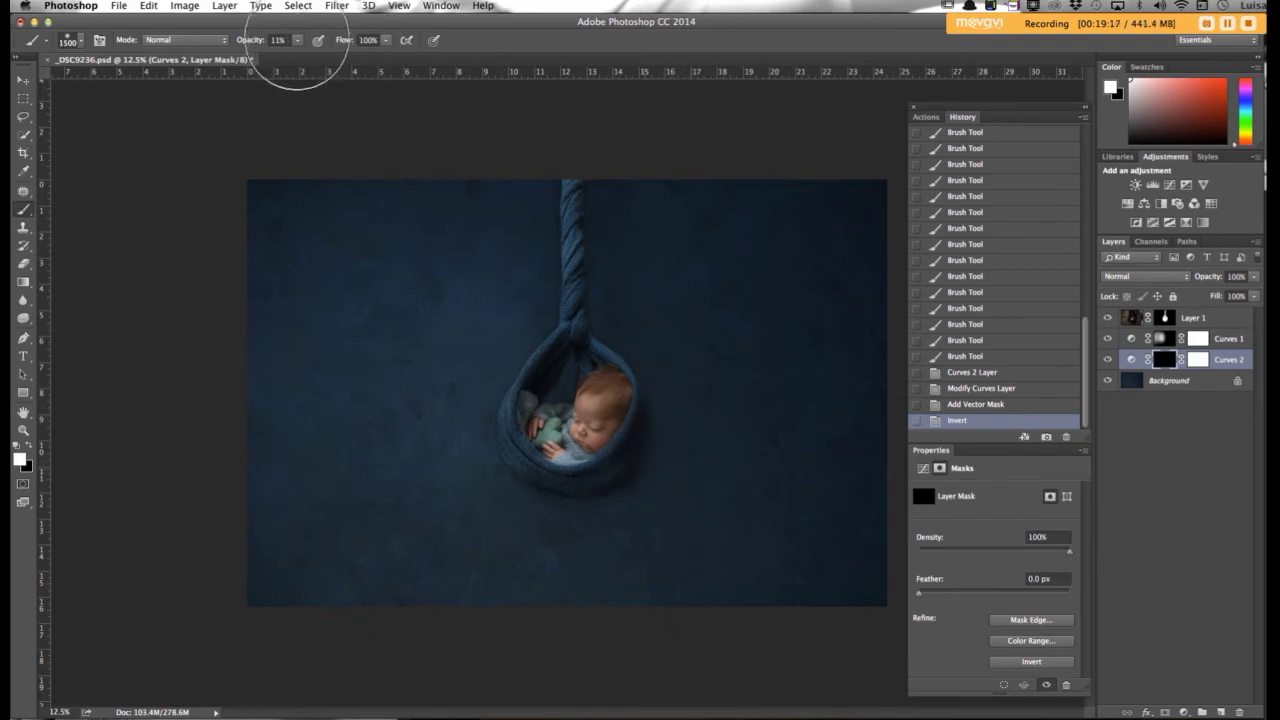
{"action": "left_click", "coordinate": [297, 41]}
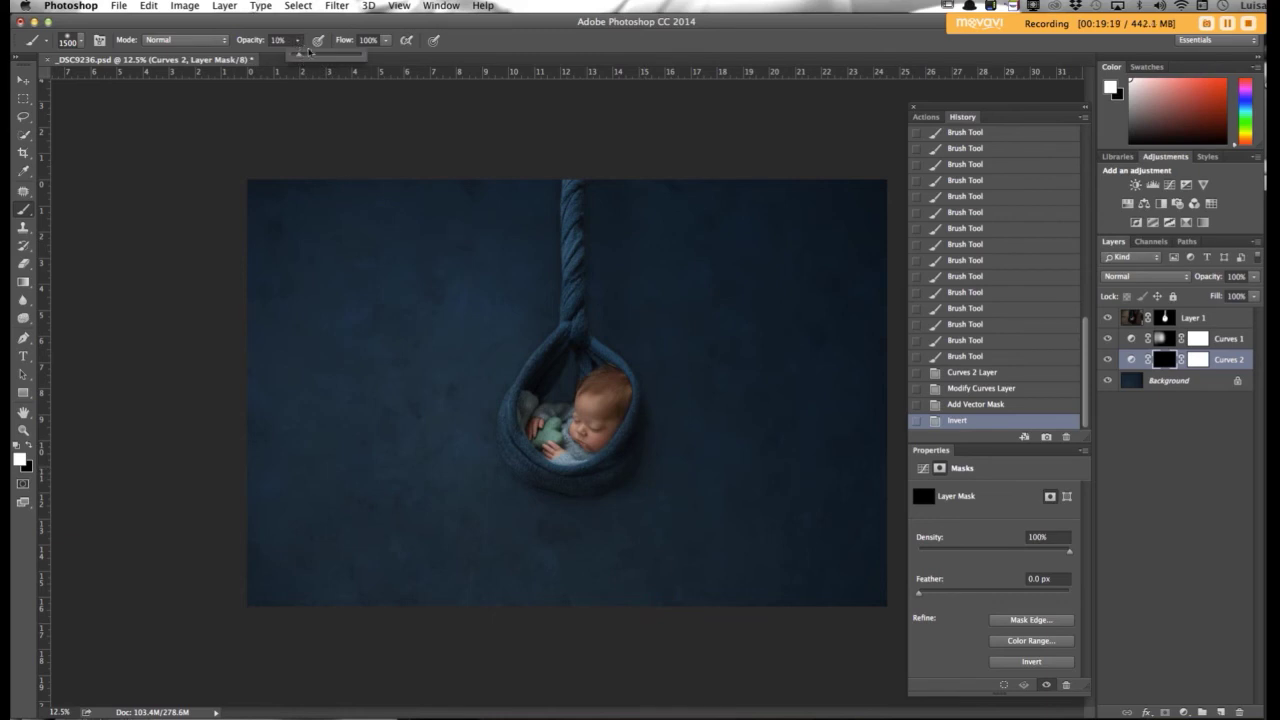
{"action": "left_click", "coordinate": [657, 466]}
{"action": "mouse_move", "coordinate": [657, 466]}
{"action": "left_mouse_down"}
{"action": "mouse_move", "coordinate": [624, 493]}
{"action": "mouse_move", "coordinate": [556, 496]}
{"action": "mouse_move", "coordinate": [585, 416]}
{"action": "mouse_move", "coordinate": [604, 415]}
{"action": "mouse_move", "coordinate": [596, 369]}
{"action": "mouse_move", "coordinate": [624, 387]}
{"action": "mouse_move", "coordinate": [615, 440]}
{"action": "left_mouse_up"}
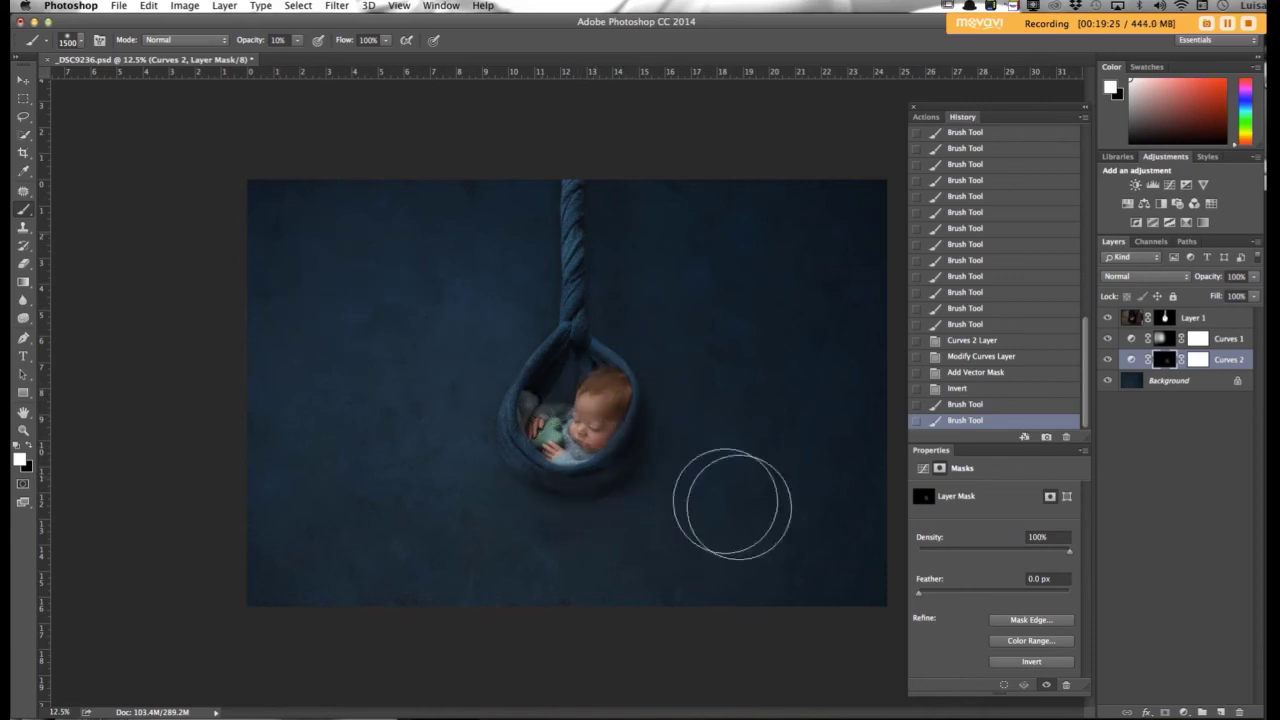
{"action": "mouse_move", "coordinate": [620, 480]}
{"action": "left_mouse_down"}
{"action": "mouse_move", "coordinate": [634, 438]}
{"action": "mouse_move", "coordinate": [674, 386]}
{"action": "left_mouse_up"}
{"action": "mouse_move", "coordinate": [651, 486]}
{"action": "left_mouse_down"}
{"action": "mouse_move", "coordinate": [608, 497]}
{"action": "mouse_move", "coordinate": [656, 478]}
{"action": "mouse_move", "coordinate": [685, 389]}
{"action": "mouse_move", "coordinate": [656, 388]}
{"action": "mouse_move", "coordinate": [626, 341]}
{"action": "mouse_move", "coordinate": [623, 300]}
{"action": "left_mouse_up"}
- Deepen the backdrop shadow around the knot and beside the rope on the same mask, reducing the brush to 500 px
{"action": "key", "text": "bracketleft"}
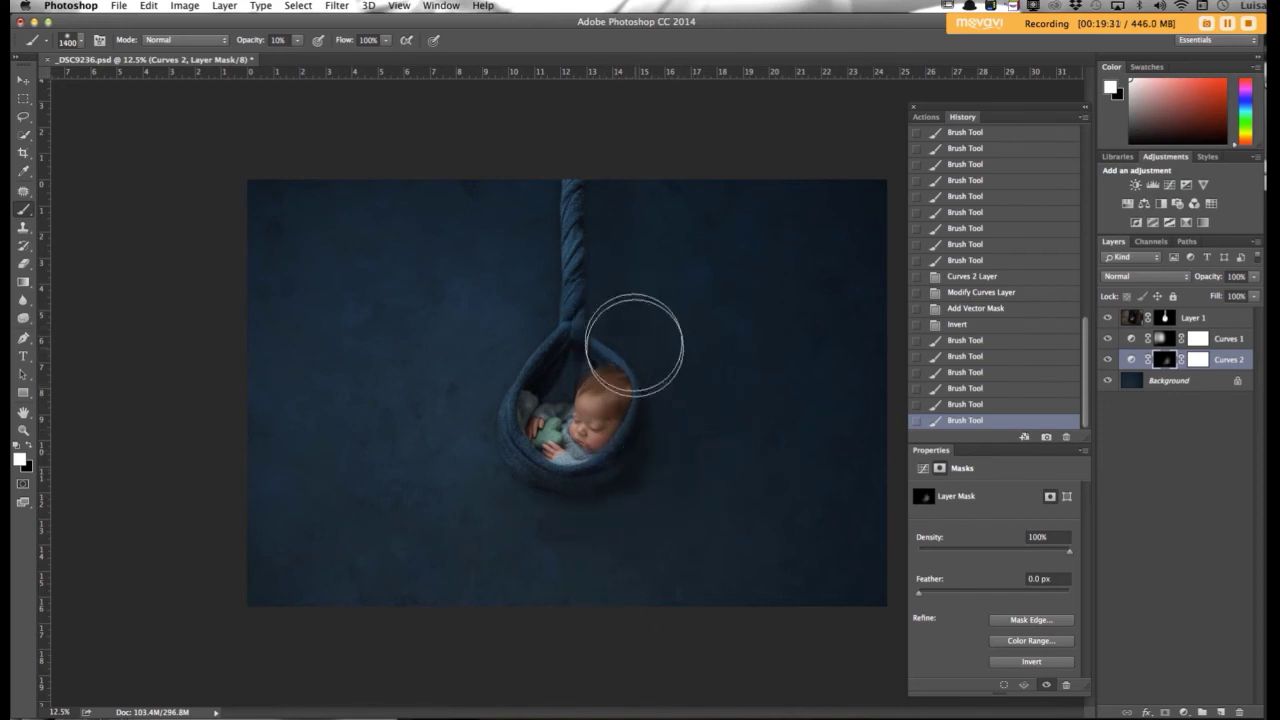
{"action": "key", "text": "bracketleft"}
{"action": "key", "text": "bracketleft"}
{"action": "key", "text": "bracketleft"}
{"action": "key", "text": "bracketleft"}
{"action": "key", "text": "bracketleft"}
{"action": "key", "text": "bracketleft"}
{"action": "left_click_drag", "start_coordinate": [594, 354], "coordinate": [592, 334]}
{"action": "key", "text": "bracketleft"}
{"action": "key", "text": "bracketleft"}
{"action": "key", "text": "bracketleft"}
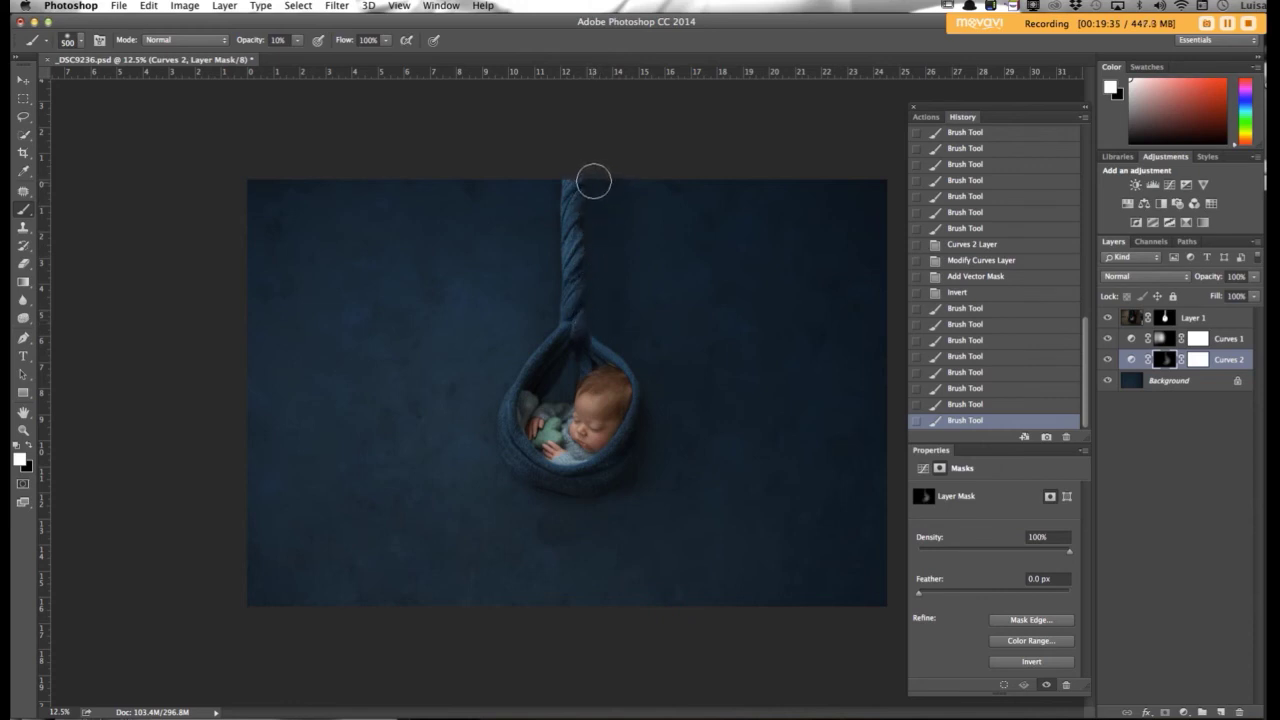
- Broaden the shadow below the wrap and along the rope's right side with a 1300 px white brush on the Curves mask
{"action": "key", "text": "bracketright"}
{"action": "key", "text": "bracketright"}
{"action": "key", "text": "bracketright"}
{"action": "key", "text": "bracketright"}
{"action": "key", "text": "bracketright"}
{"action": "key", "text": "bracketright"}
{"action": "key", "text": "bracketright"}
{"action": "key", "text": "bracketright"}
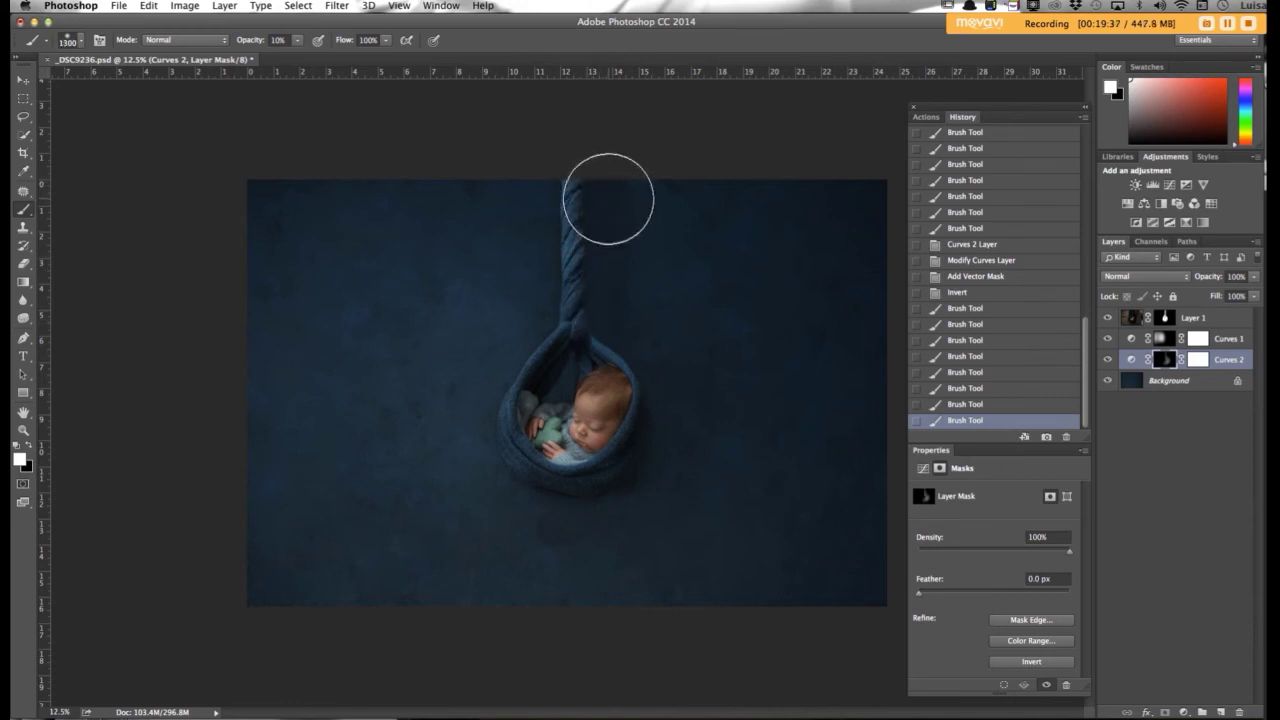
{"action": "mouse_move", "coordinate": [625, 588]}
{"action": "left_mouse_down"}
{"action": "mouse_move", "coordinate": [623, 497]}
{"action": "mouse_move", "coordinate": [586, 486]}
{"action": "mouse_move", "coordinate": [629, 399]}
{"action": "mouse_move", "coordinate": [651, 470]}
{"action": "mouse_move", "coordinate": [657, 400]}
{"action": "left_mouse_up"}
{"action": "mouse_move", "coordinate": [655, 479]}
{"action": "left_mouse_down"}
{"action": "mouse_move", "coordinate": [605, 487]}
{"action": "mouse_move", "coordinate": [639, 422]}
{"action": "mouse_move", "coordinate": [638, 371]}
{"action": "mouse_move", "coordinate": [667, 420]}
{"action": "mouse_move", "coordinate": [578, 497]}
{"action": "mouse_move", "coordinate": [679, 410]}
{"action": "mouse_move", "coordinate": [697, 466]}
{"action": "mouse_move", "coordinate": [617, 472]}
{"action": "mouse_move", "coordinate": [649, 403]}
{"action": "mouse_move", "coordinate": [600, 471]}
{"action": "left_mouse_up"}
{"action": "mouse_move", "coordinate": [615, 237]}
{"action": "left_mouse_down"}
{"action": "mouse_move", "coordinate": [663, 337]}
{"action": "mouse_move", "coordinate": [614, 349]}
{"action": "mouse_move", "coordinate": [623, 266]}
{"action": "mouse_move", "coordinate": [603, 363]}
{"action": "left_mouse_up"}
- Strengthen the shadow close to the wrap's right edge with a 900 px white brush on the Curves mask
{"action": "key", "text": "bracketleft"}
{"action": "key", "text": "bracketleft"}
{"action": "key", "text": "bracketleft"}
{"action": "key", "text": "bracketleft"}
{"action": "key", "text": "bracketleft"}
{"action": "key", "text": "bracketleft"}
{"action": "key", "text": "bracketleft"}
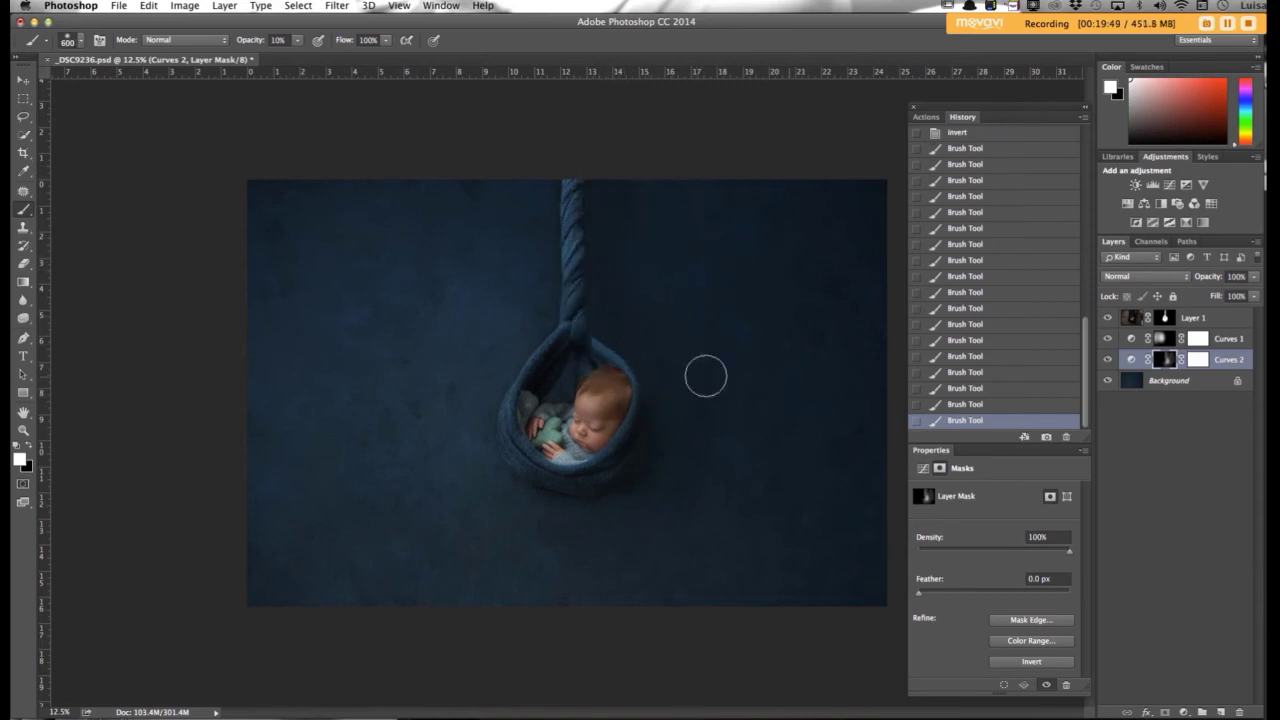
{"action": "key", "text": "bracketright"}
{"action": "key", "text": "bracketright"}
{"action": "key", "text": "bracketright"}
{"action": "left_click", "coordinate": [675, 430]}
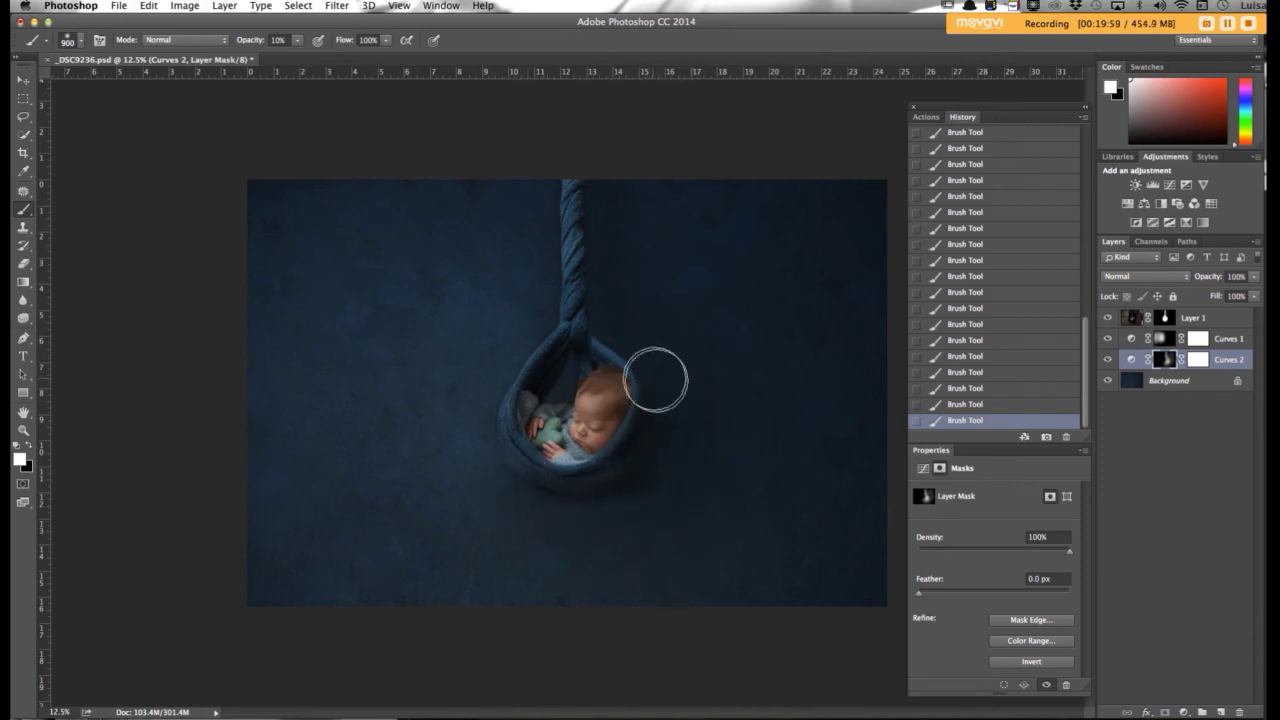
- Extend the soft shadow over the right side of the backdrop with a 1500 px white brush and check the overall image
{"action": "key", "text": "bracketright"}
{"action": "key", "text": "bracketright"}
{"action": "key", "text": "bracketright"}
{"action": "key", "text": "bracketright"}
{"action": "key", "text": "bracketright"}
{"action": "key", "text": "bracketright"}
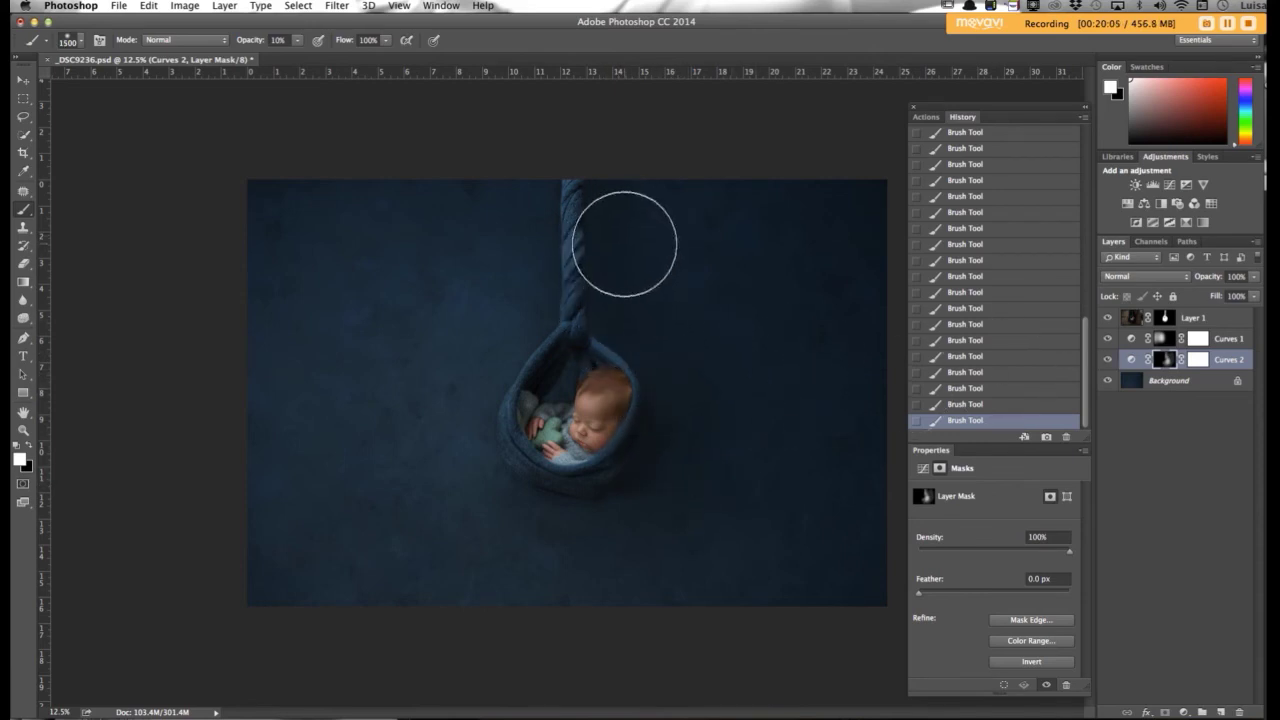
{"action": "key", "text": "bracketleft"}
{"action": "key", "text": "bracketleft"}
{"action": "key", "text": "bracketleft"}
{"action": "key", "text": "bracketleft"}
{"action": "key", "text": "bracketleft"}
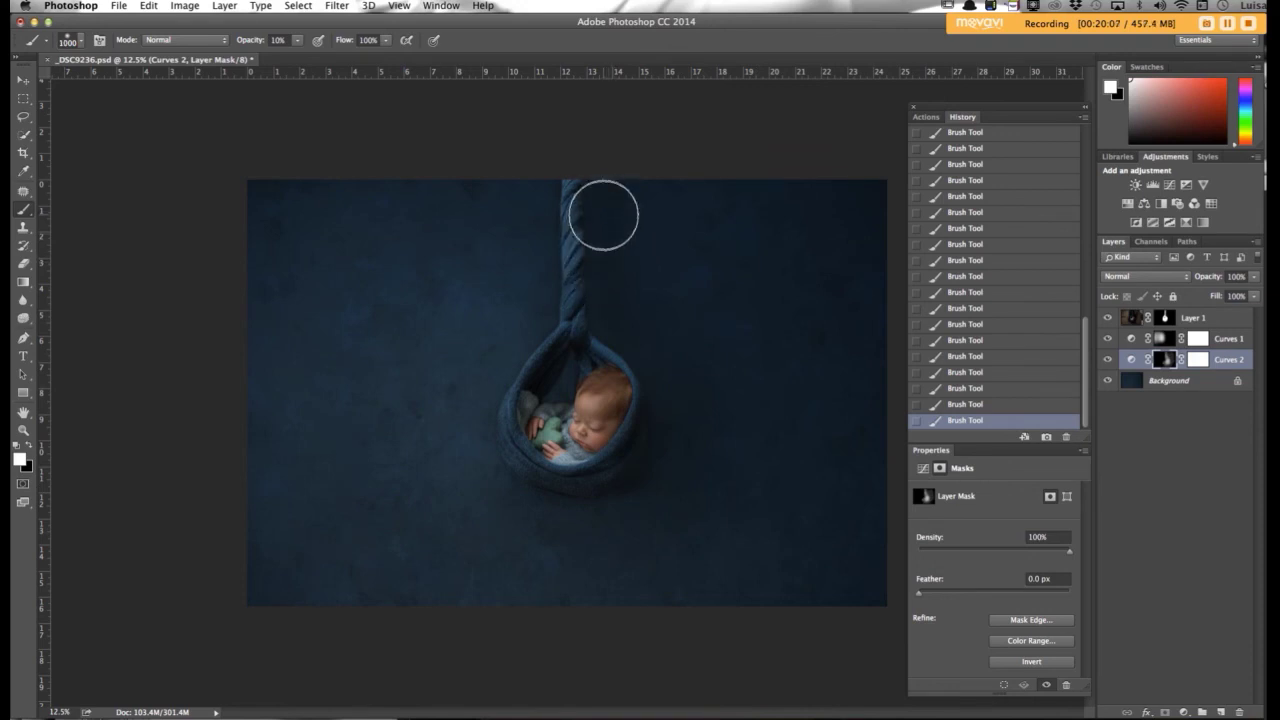
{"action": "key", "text": "bracketright"}
{"action": "key", "text": "bracketright"}
{"action": "key", "text": "bracketright"}
{"action": "key", "text": "bracketright"}
{"action": "key", "text": "bracketright"}
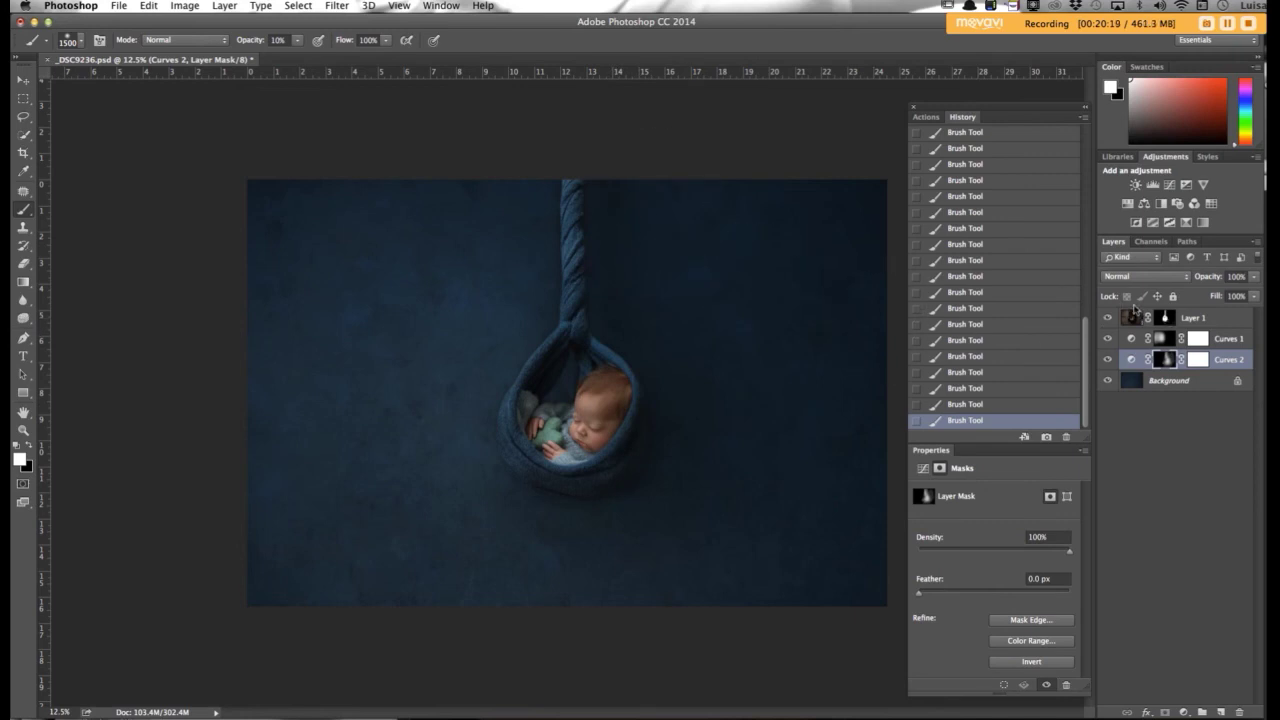
{"action": "key", "text": "super+minus"}
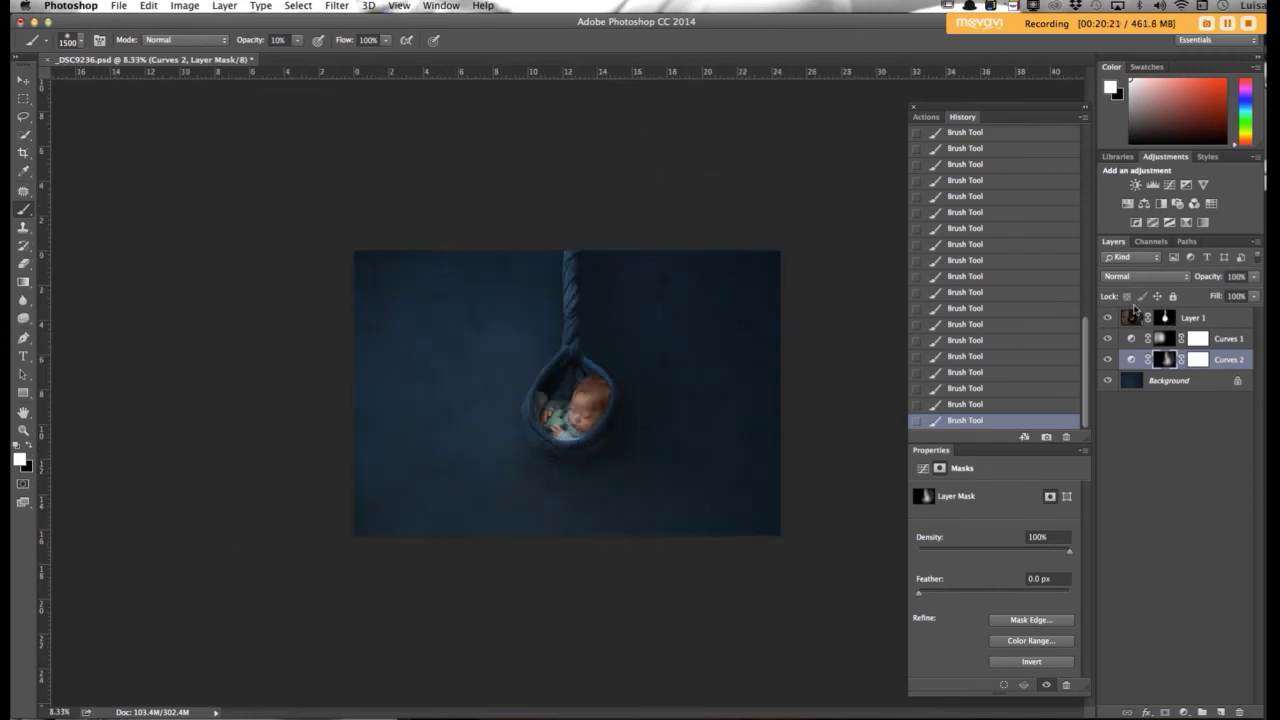
{"action": "key", "text": "super+plus"}
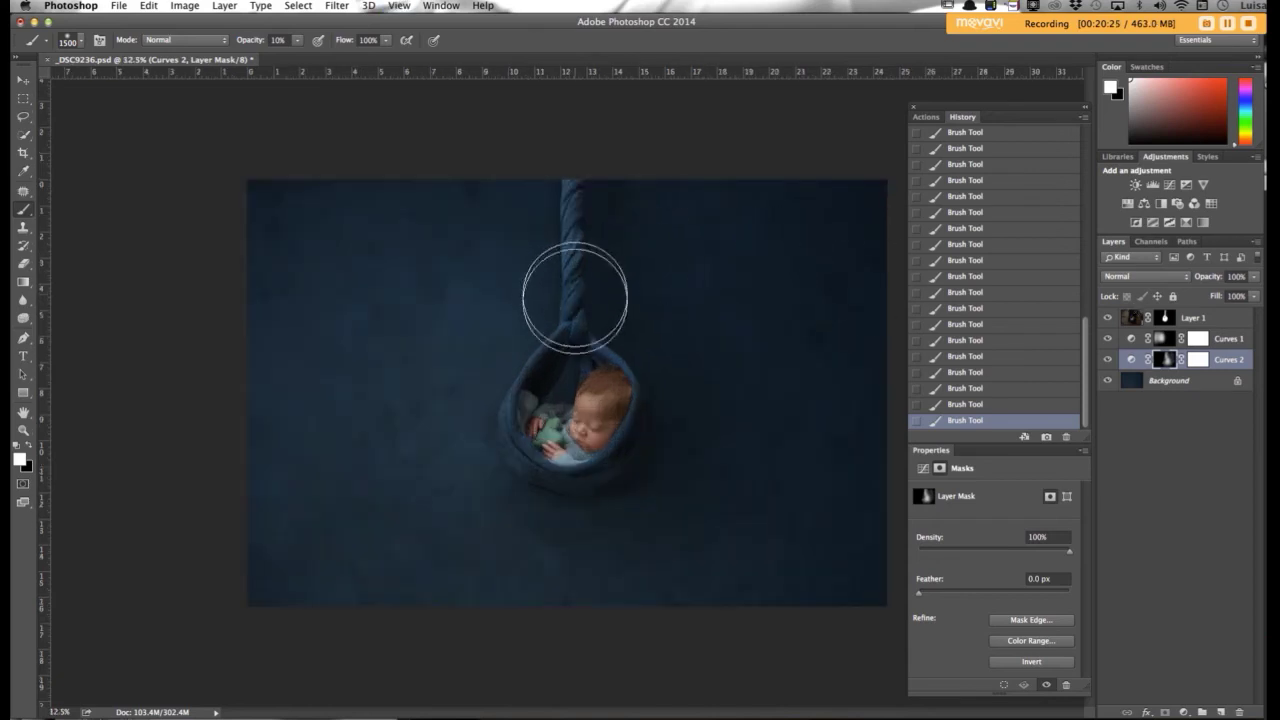
- Target the wrap layer's mask with a black 400 px brush at 21% opacity
{"action": "key", "text": "bracketleft"}
{"action": "key", "text": "bracketleft"}
{"action": "key", "text": "bracketleft"}
{"action": "key", "text": "bracketleft"}
{"action": "key", "text": "bracketleft"}
{"action": "key", "text": "bracketleft"}
{"action": "key", "text": "bracketleft"}
{"action": "key", "text": "bracketleft"}
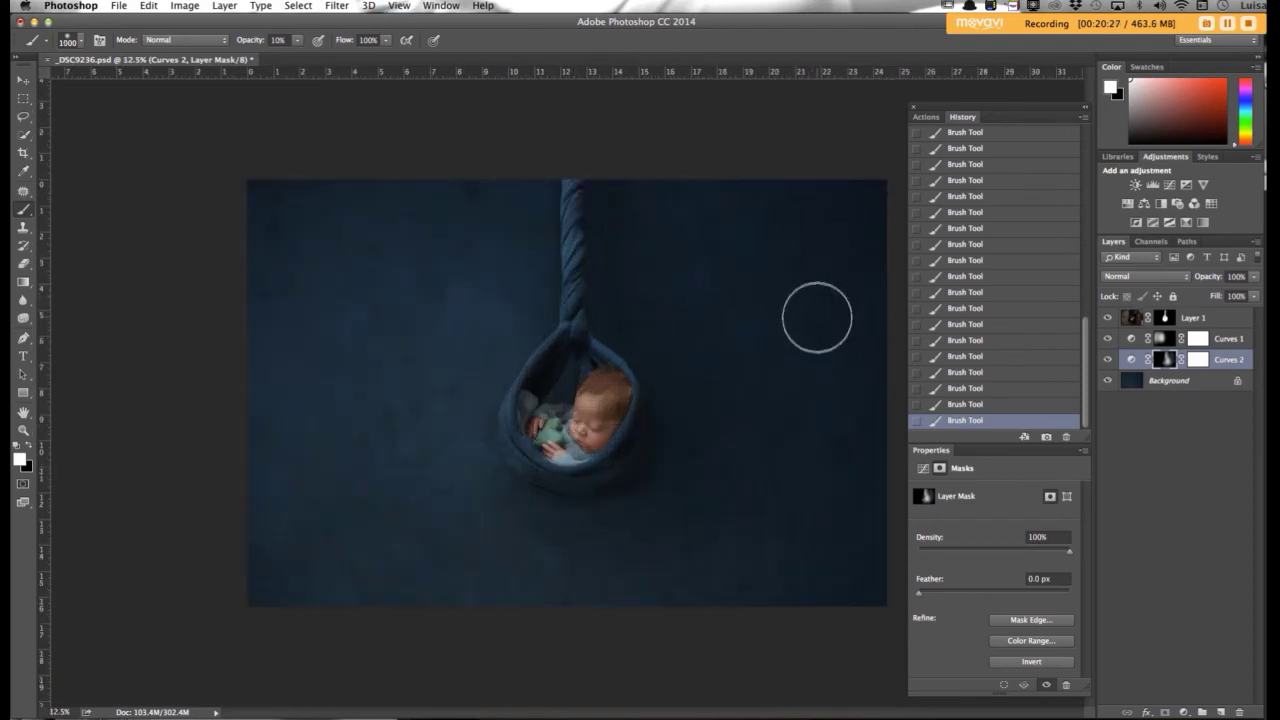
{"action": "key", "text": "super+plus"}
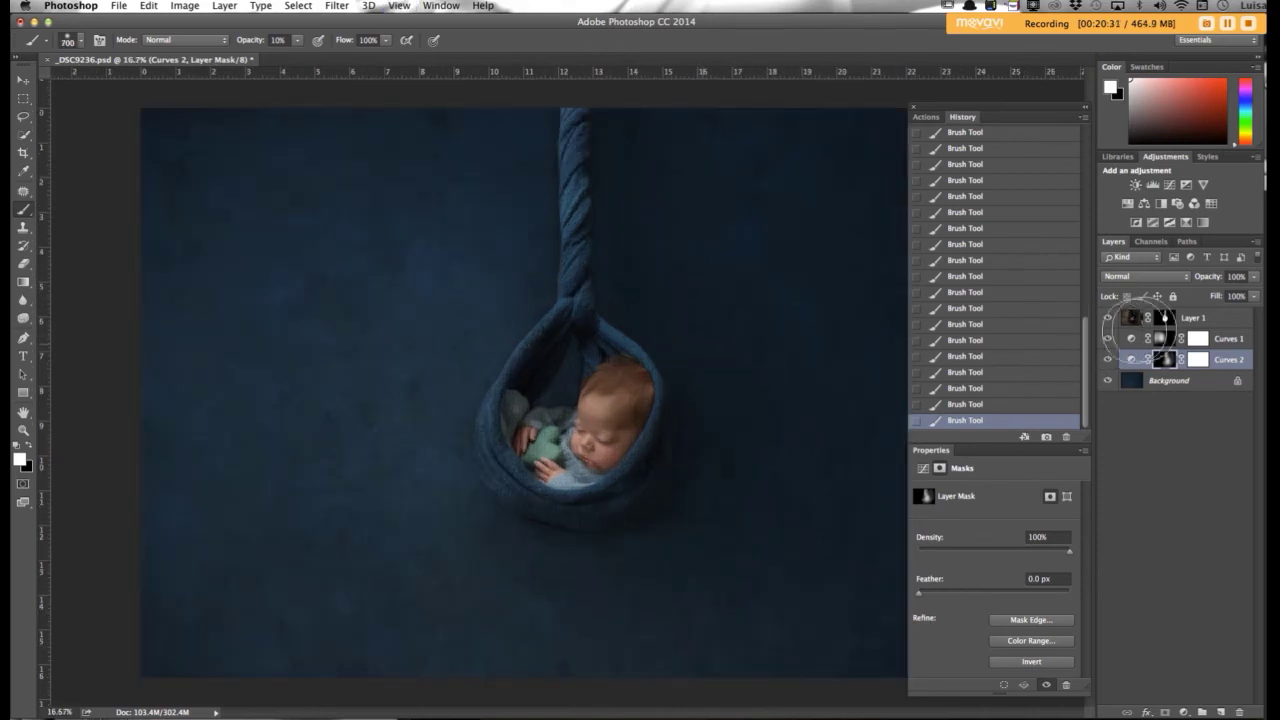
{"action": "left_click", "coordinate": [1165, 318]}
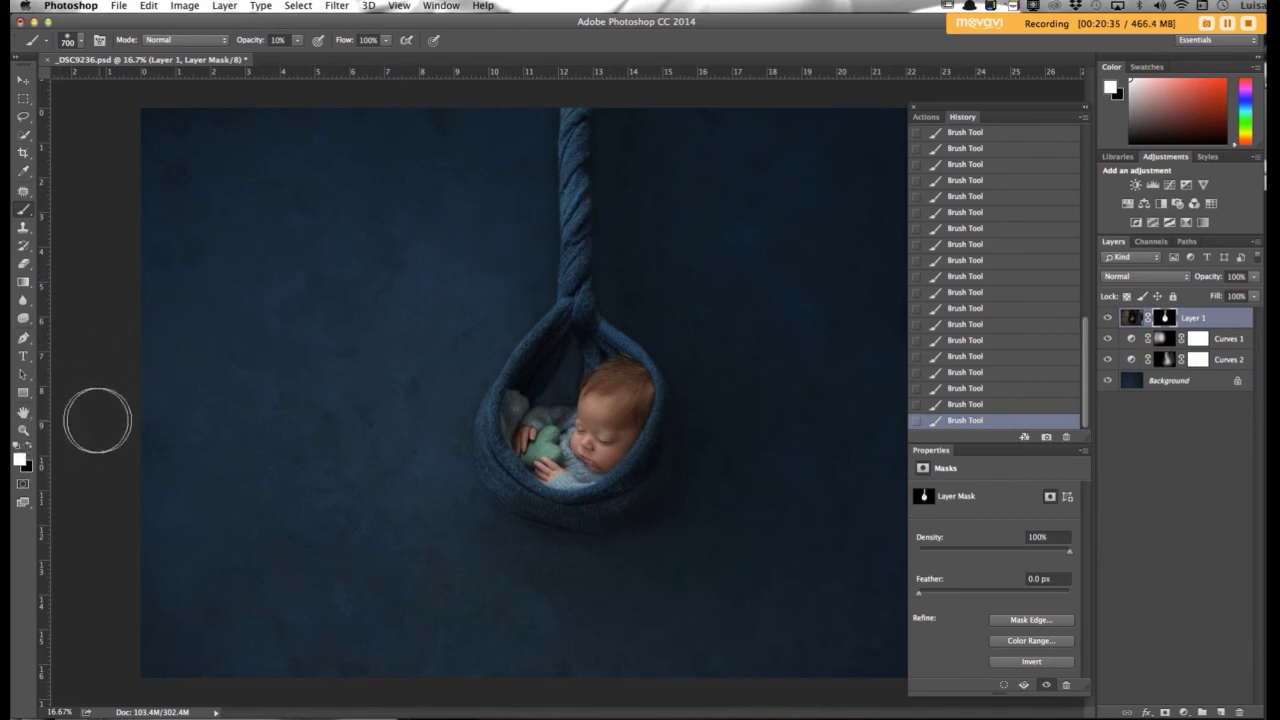
{"action": "left_click", "coordinate": [29, 446]}
{"action": "left_click", "coordinate": [298, 42]}
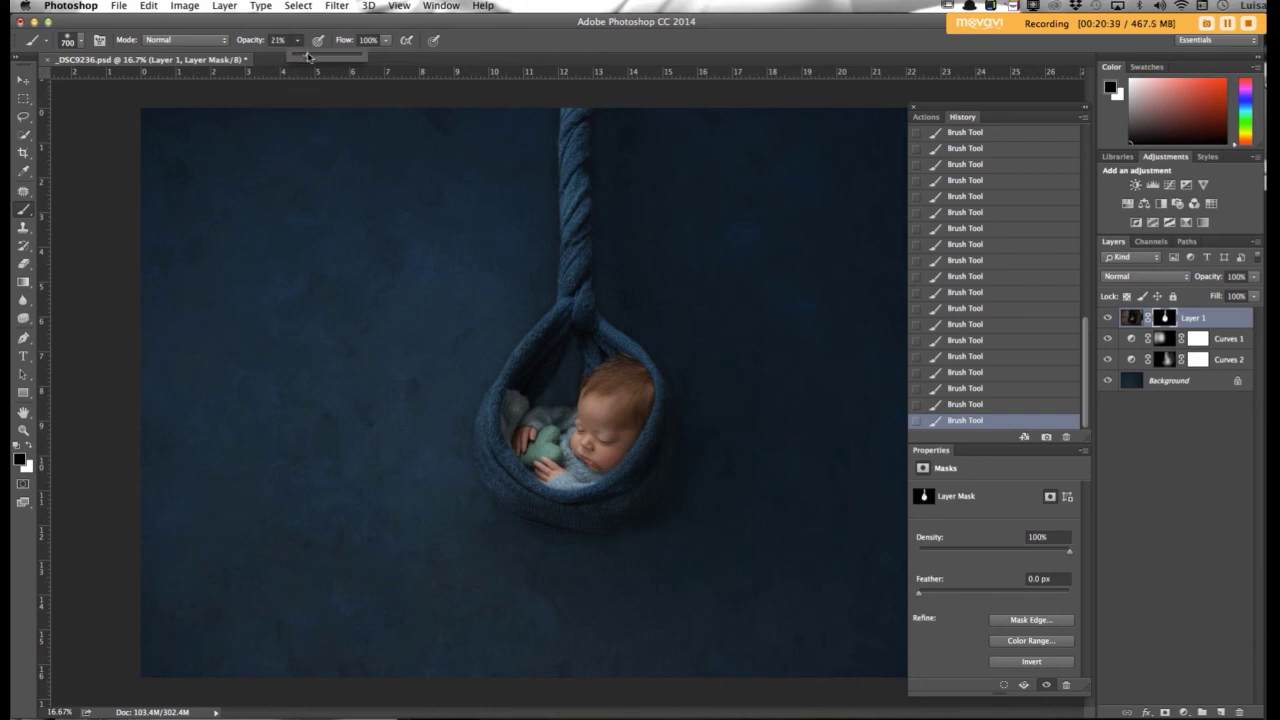
{"action": "key", "text": "bracketleft"}
{"action": "key", "text": "bracketleft"}
{"action": "key", "text": "bracketleft"}
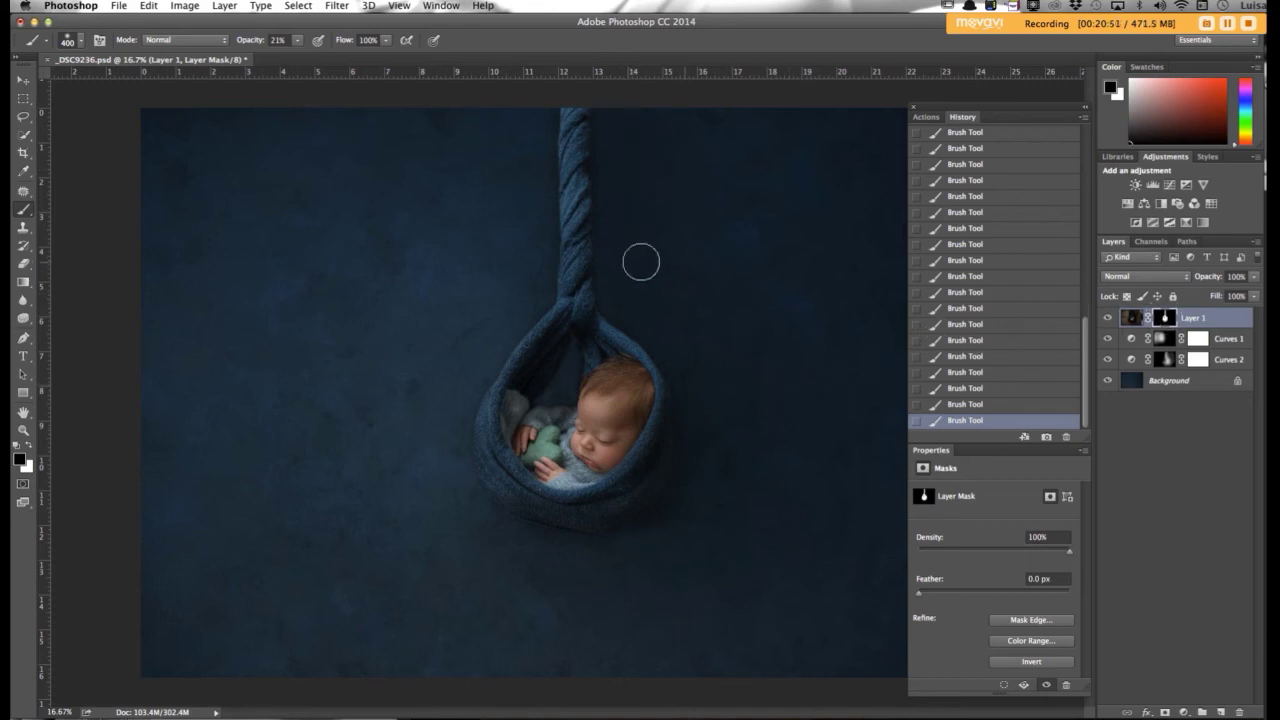
- Switch the brush for the wrap layer's mask to white, 1000 px in size at 7% opacity
{"action": "key", "text": "bracketright"}
{"action": "key", "text": "bracketright"}
{"action": "left_click", "coordinate": [29, 446]}
{"action": "left_click", "coordinate": [297, 40]}
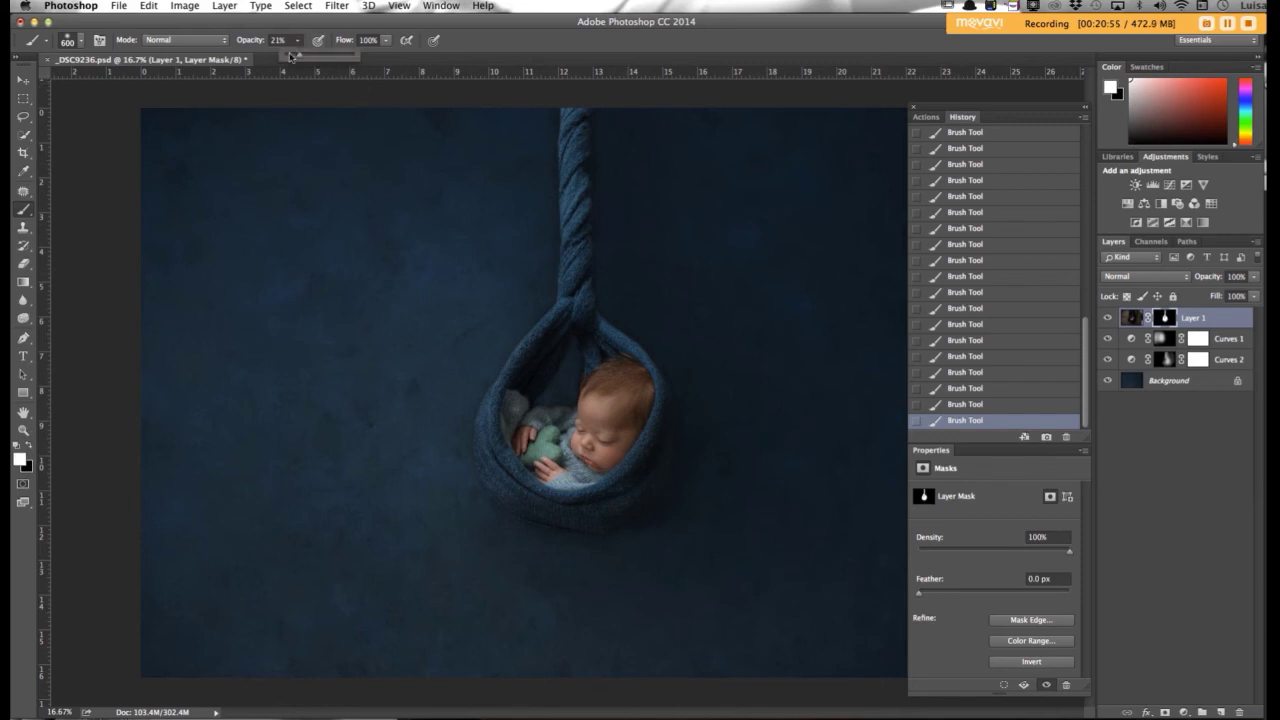
{"action": "key", "text": "bracketleft"}
{"action": "key", "text": "bracketleft"}
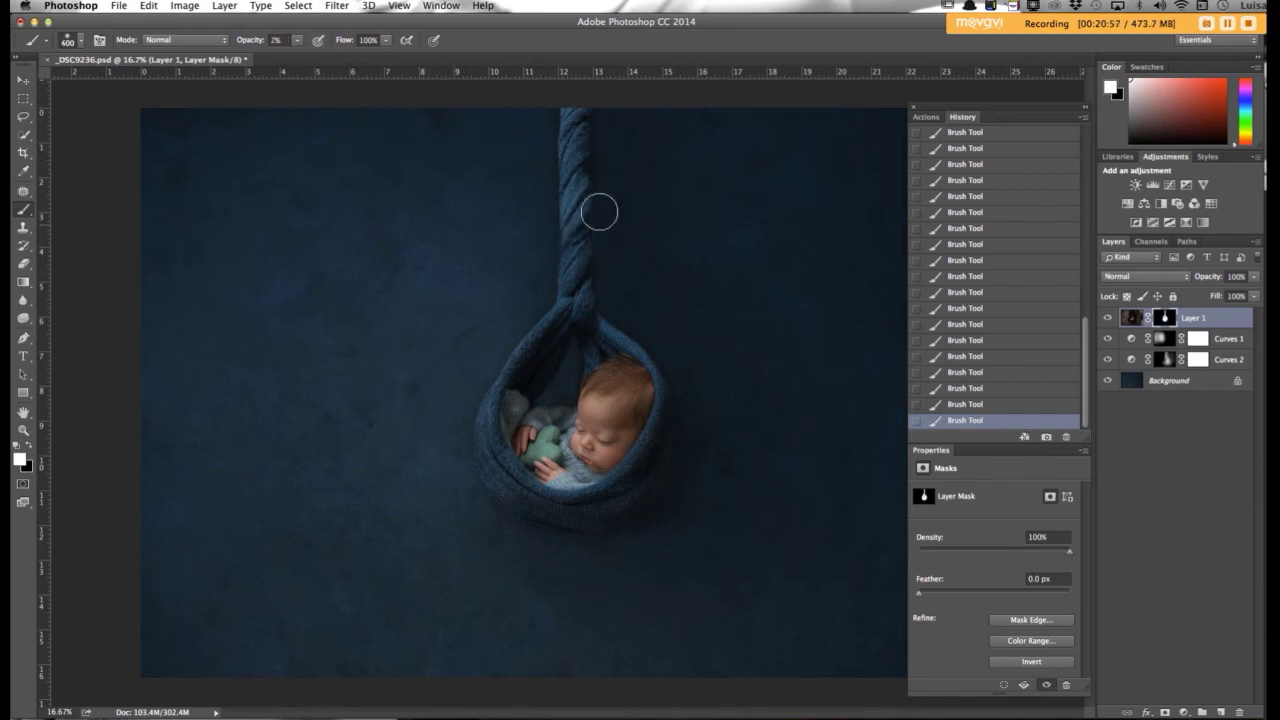
{"action": "key", "text": "0"}
{"action": "key", "text": "7"}
{"action": "key", "text": "bracketright"}
{"action": "key", "text": "bracketright"}
{"action": "key", "text": "bracketright"}
{"action": "key", "text": "bracketright"}
{"action": "key", "text": "bracketright"}
{"action": "key", "text": "bracketright"}
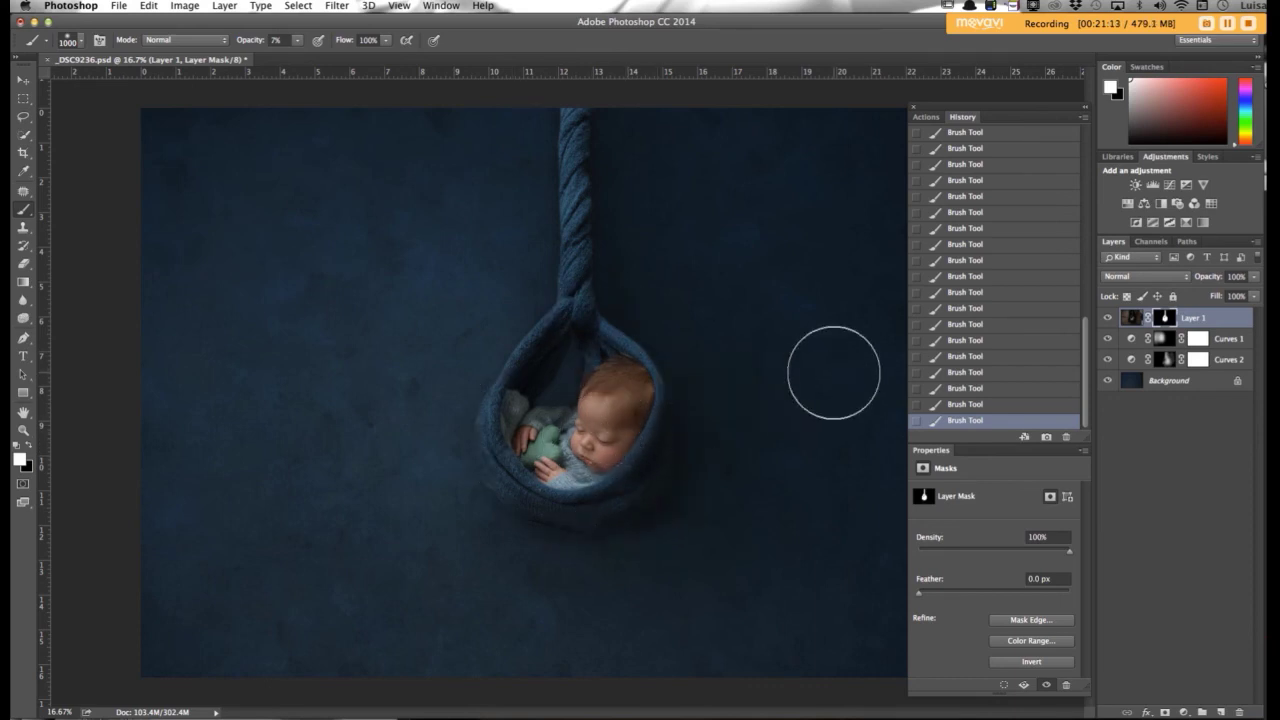
- Create a new layer above the wrap layer in Soft Light mode, filled with the 50% gray neutral color
{"action": "key", "text": "super+minus"}
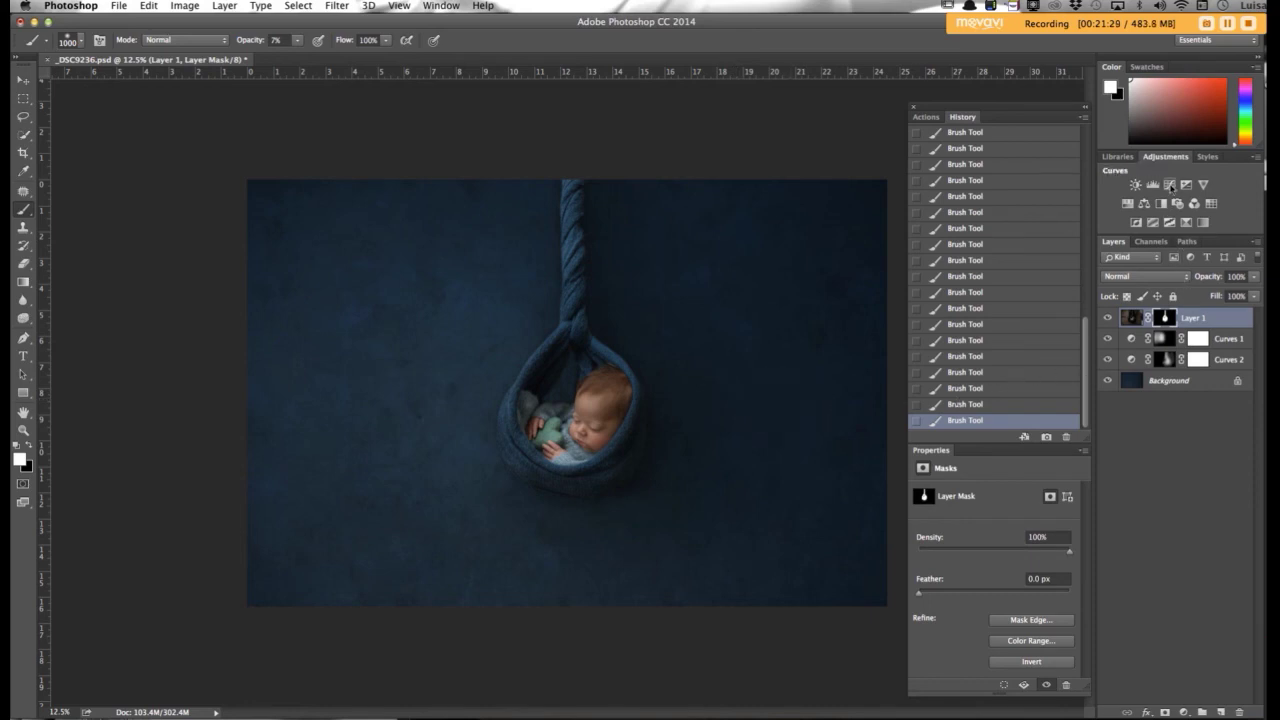
{"action": "left_click", "coordinate": [239, 8]}
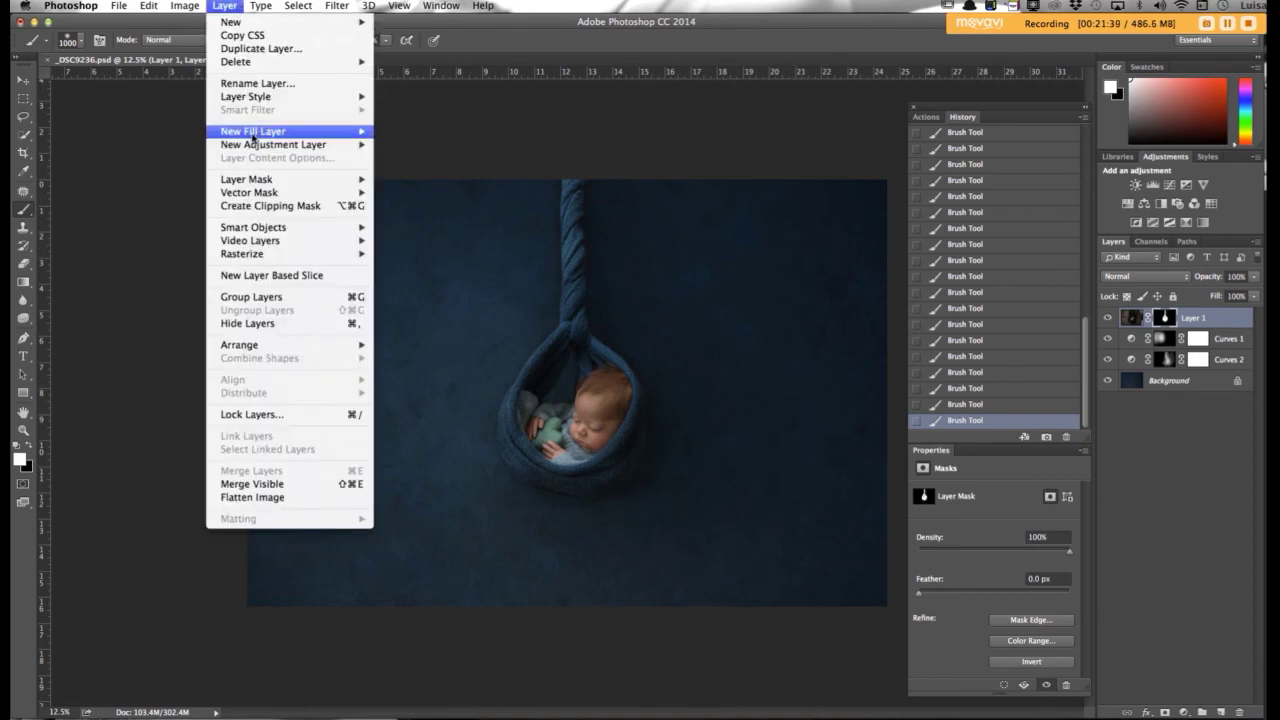
{"action": "mouse_move", "coordinate": [357, 133]}
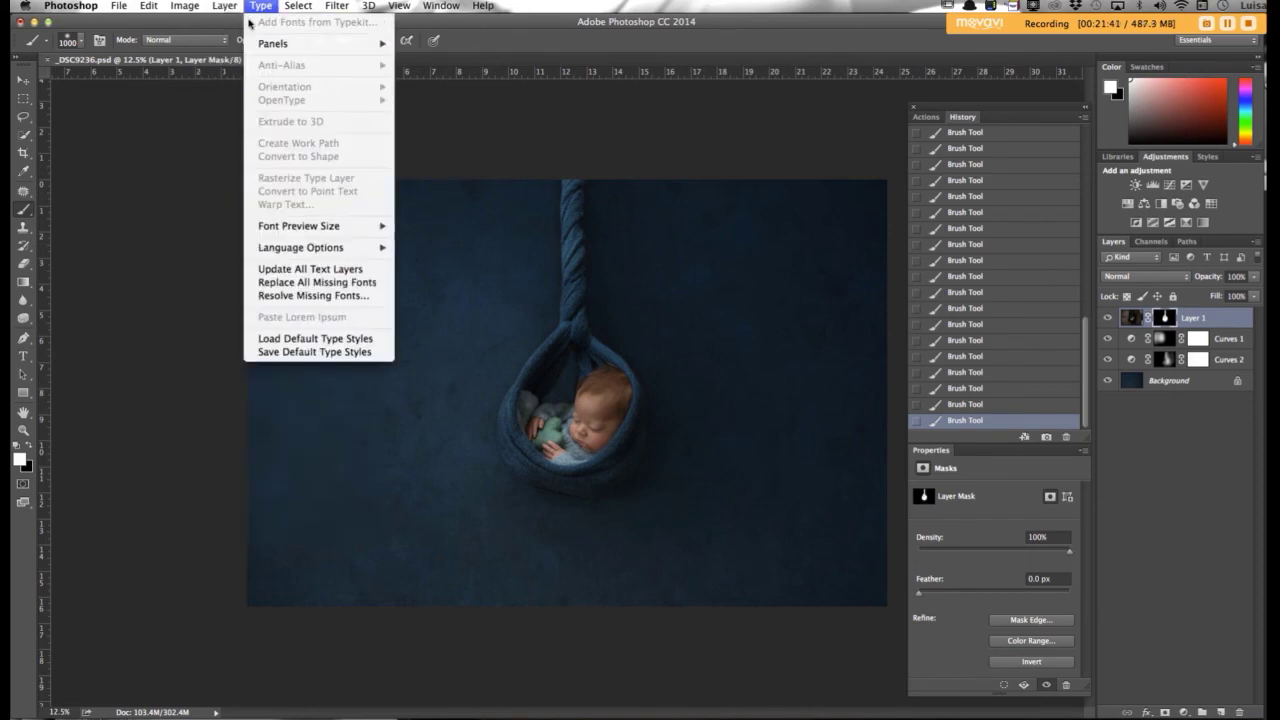
{"action": "mouse_move", "coordinate": [230, 21]}
{"action": "left_click", "coordinate": [400, 27]}
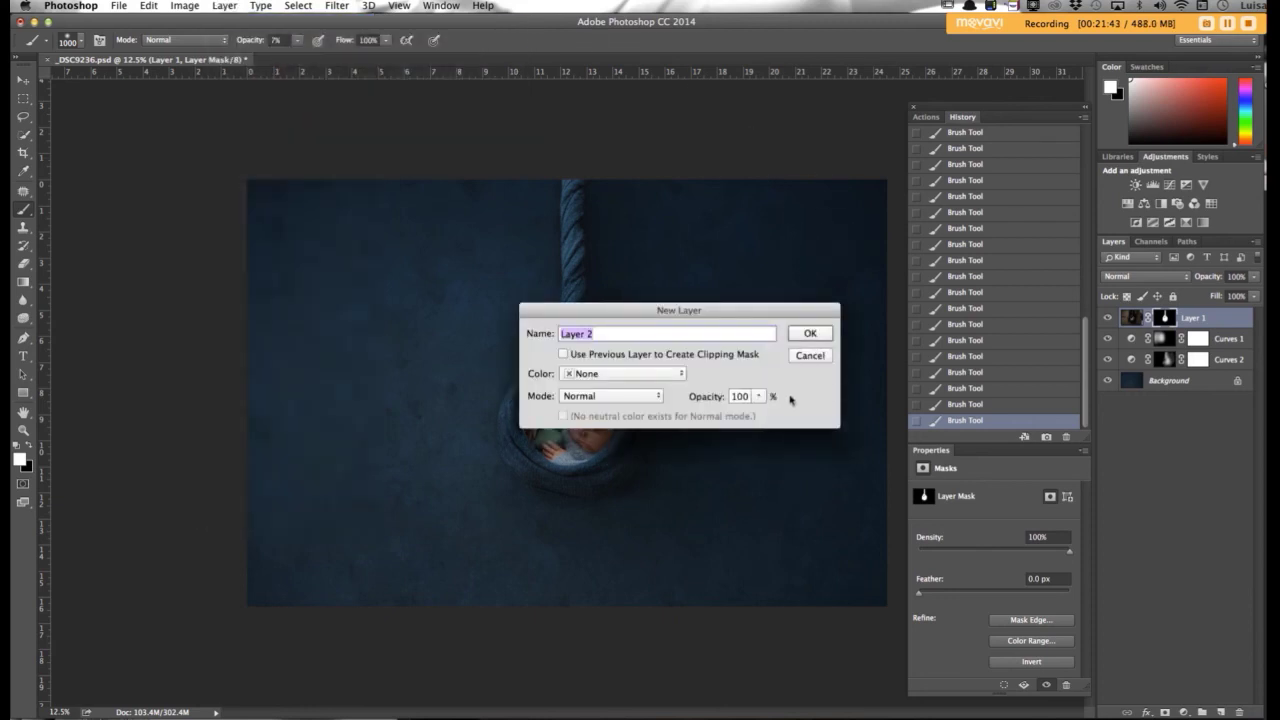
{"action": "left_click", "coordinate": [587, 397]}
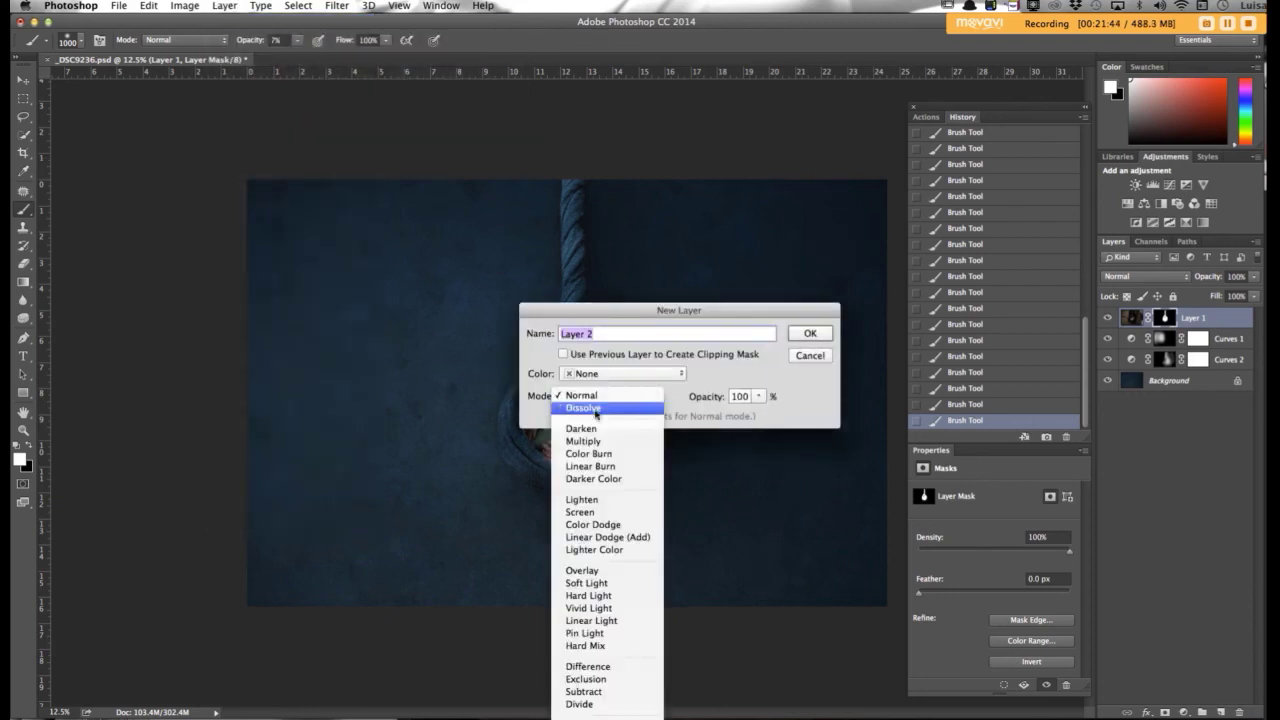
{"action": "left_click", "coordinate": [614, 586]}
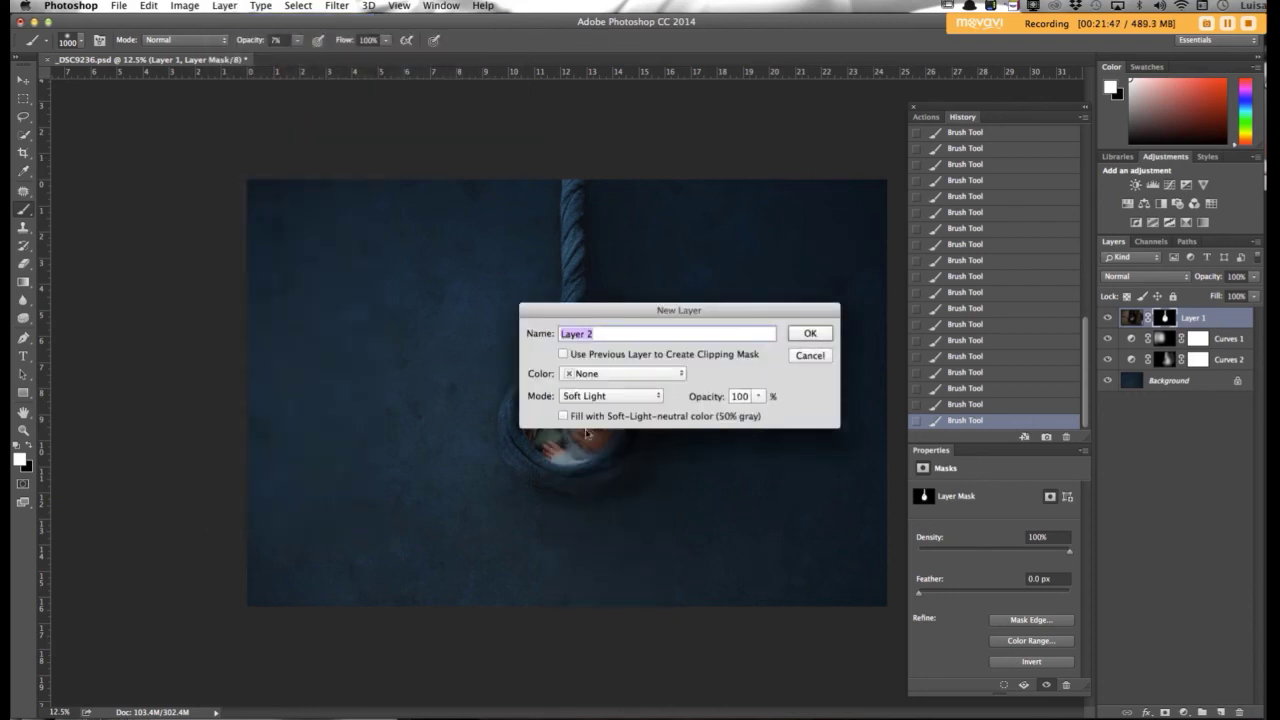
{"action": "left_click", "coordinate": [810, 333]}
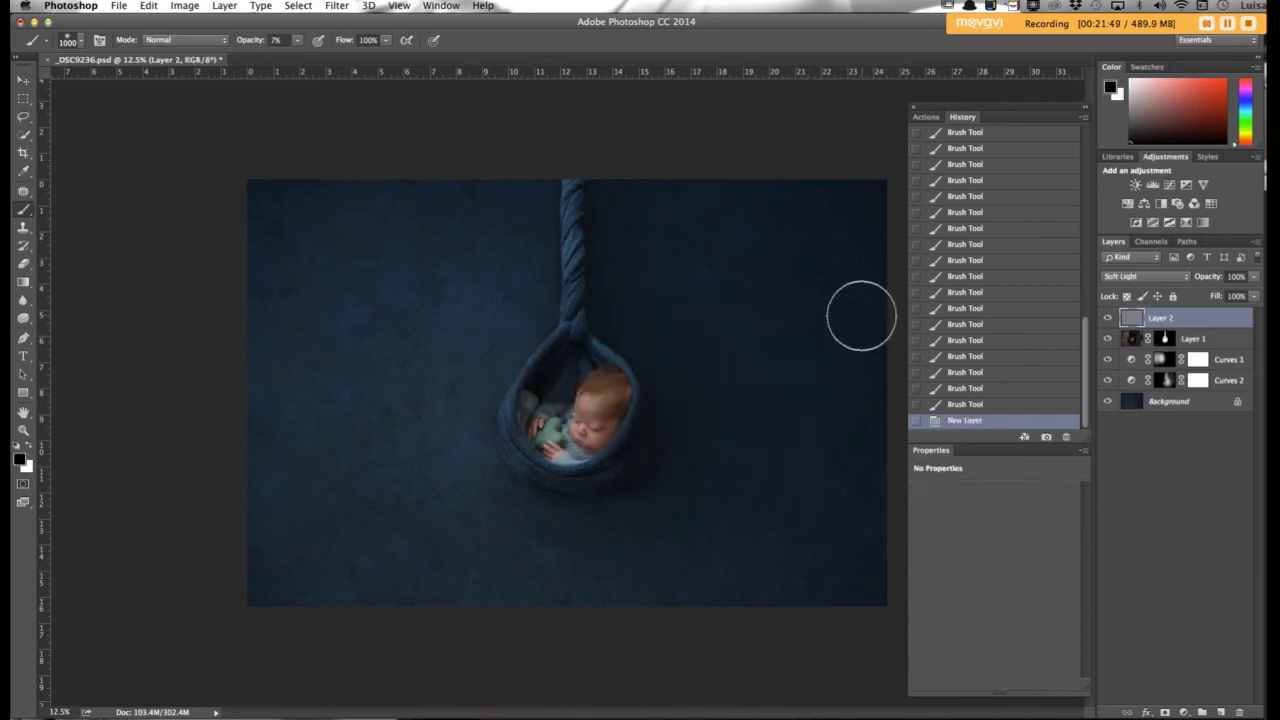
- Set up a smaller white brush at 6% opacity for dodging on the Soft Light layer
{"action": "key", "text": "x"}
{"action": "key", "text": "super+plus"}
{"action": "key", "text": "bracketleft"}
{"action": "key", "text": "bracketleft"}
{"action": "key", "text": "bracketleft"}
{"action": "key", "text": "bracketleft"}
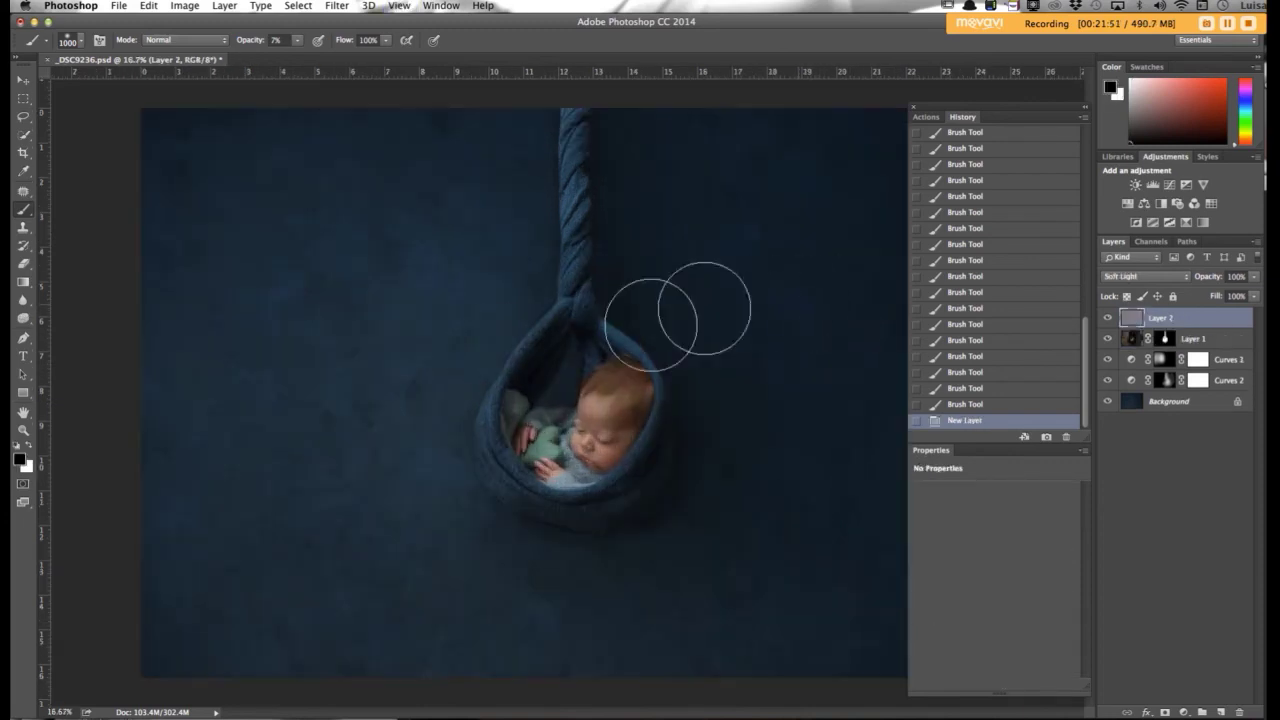
{"action": "key", "text": "bracketleft"}
{"action": "key", "text": "bracketleft"}
{"action": "key", "text": "bracketleft"}
{"action": "key", "text": "bracketleft"}
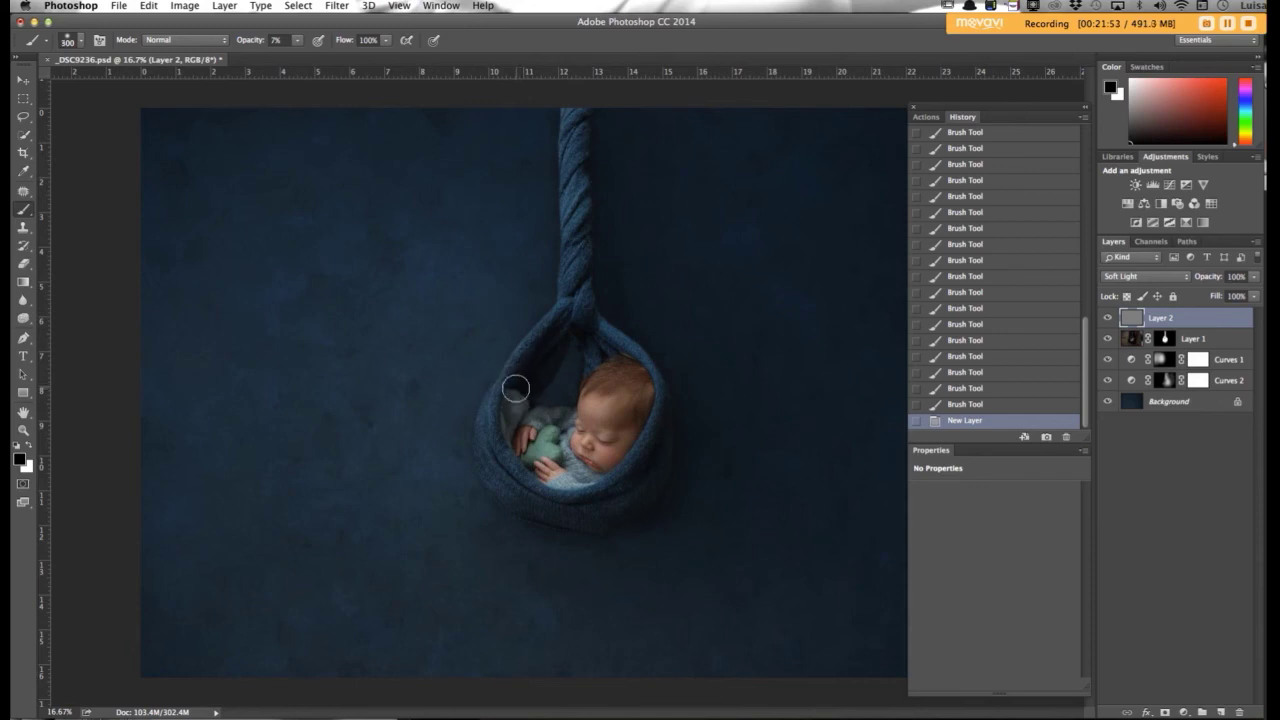
{"action": "key", "text": "x"}
{"action": "left_click", "coordinate": [297, 42]}
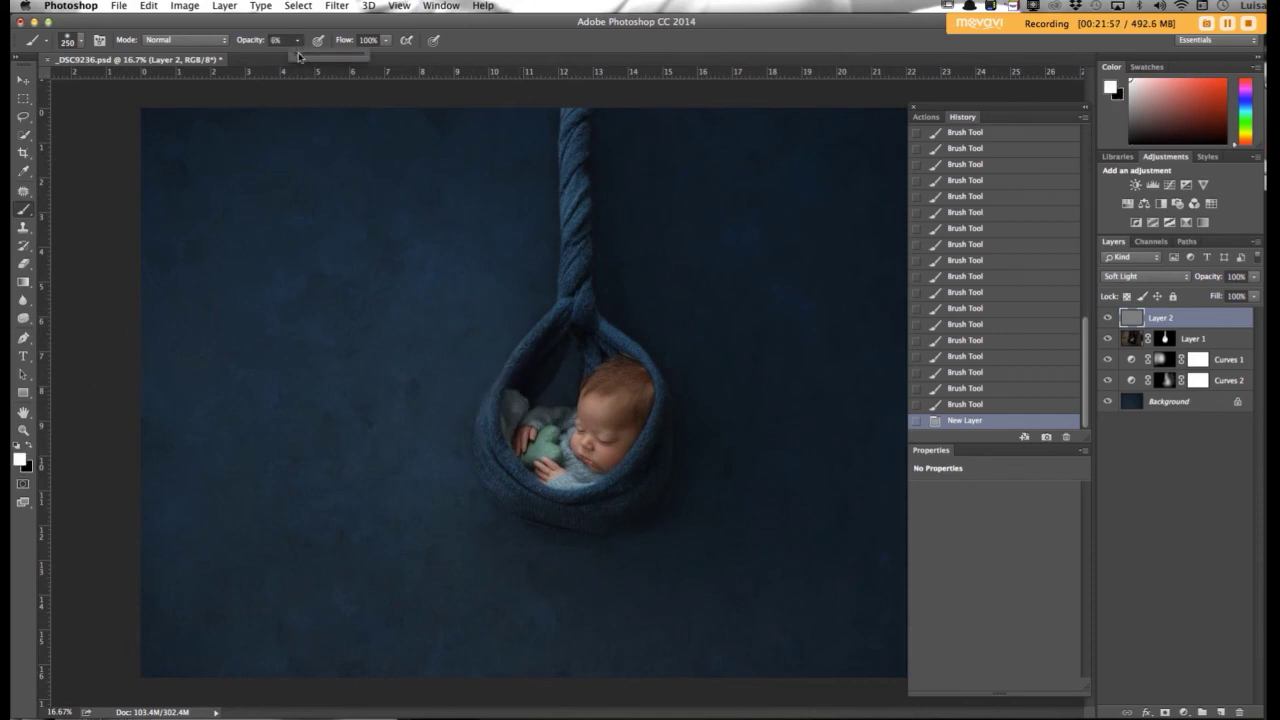
- Dodge the wrap's left and lower folds and the twisted rope above it with a 100 px white brush
{"action": "key", "text": "bracketright"}
{"action": "key", "text": "bracketleft"}
{"action": "key", "text": "bracketleft"}
{"action": "key", "text": "bracketleft"}
{"action": "key", "text": "bracketleft"}
{"action": "mouse_move", "coordinate": [498, 469]}
{"action": "left_mouse_down"}
{"action": "mouse_move", "coordinate": [575, 475]}
{"action": "mouse_move", "coordinate": [499, 435]}
{"action": "left_mouse_up"}
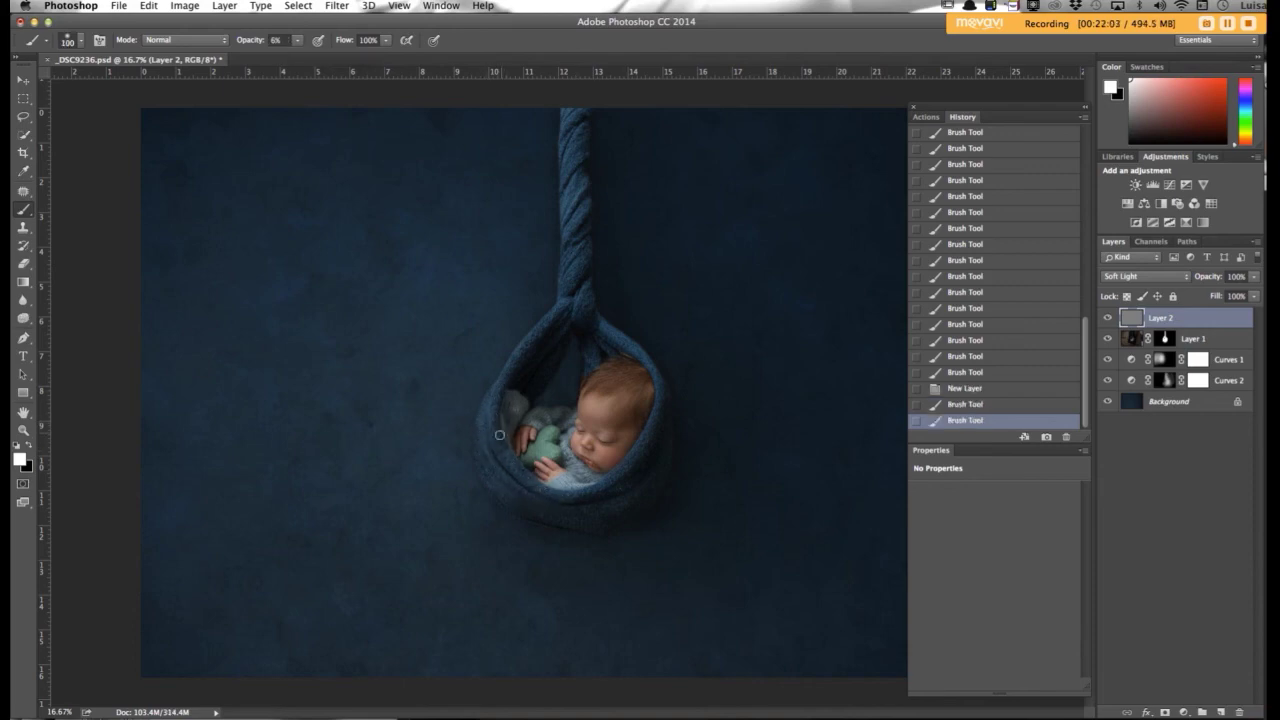
{"action": "left_click_drag", "start_coordinate": [513, 489], "coordinate": [479, 428]}
{"action": "left_click_drag", "start_coordinate": [505, 472], "coordinate": [556, 498]}
{"action": "mouse_move", "coordinate": [498, 382]}
{"action": "left_mouse_down"}
{"action": "mouse_move", "coordinate": [498, 491]}
{"action": "mouse_move", "coordinate": [473, 442]}
{"action": "mouse_move", "coordinate": [513, 504]}
{"action": "mouse_move", "coordinate": [484, 449]}
{"action": "mouse_move", "coordinate": [530, 491]}
{"action": "mouse_move", "coordinate": [487, 461]}
{"action": "mouse_move", "coordinate": [505, 493]}
{"action": "mouse_move", "coordinate": [573, 494]}
{"action": "left_mouse_up"}
{"action": "mouse_move", "coordinate": [503, 448]}
{"action": "left_mouse_down"}
{"action": "mouse_move", "coordinate": [498, 462]}
{"action": "mouse_move", "coordinate": [537, 506]}
{"action": "mouse_move", "coordinate": [620, 482]}
{"action": "left_mouse_up"}
{"action": "left_click_drag", "start_coordinate": [585, 281], "coordinate": [573, 159]}
{"action": "left_click_drag", "start_coordinate": [568, 236], "coordinate": [568, 255]}
- Deepen the shadow on the backdrop just right of the rope by painting the Curves 2 mask with a 250 px white brush
{"action": "key", "text": "bracketright"}
{"action": "key", "text": "bracketright"}
{"action": "key", "text": "bracketright"}
{"action": "key", "text": "alt+bracketleft"}
{"action": "key", "text": "alt+bracketleft"}
{"action": "key", "text": "alt+bracketleft"}
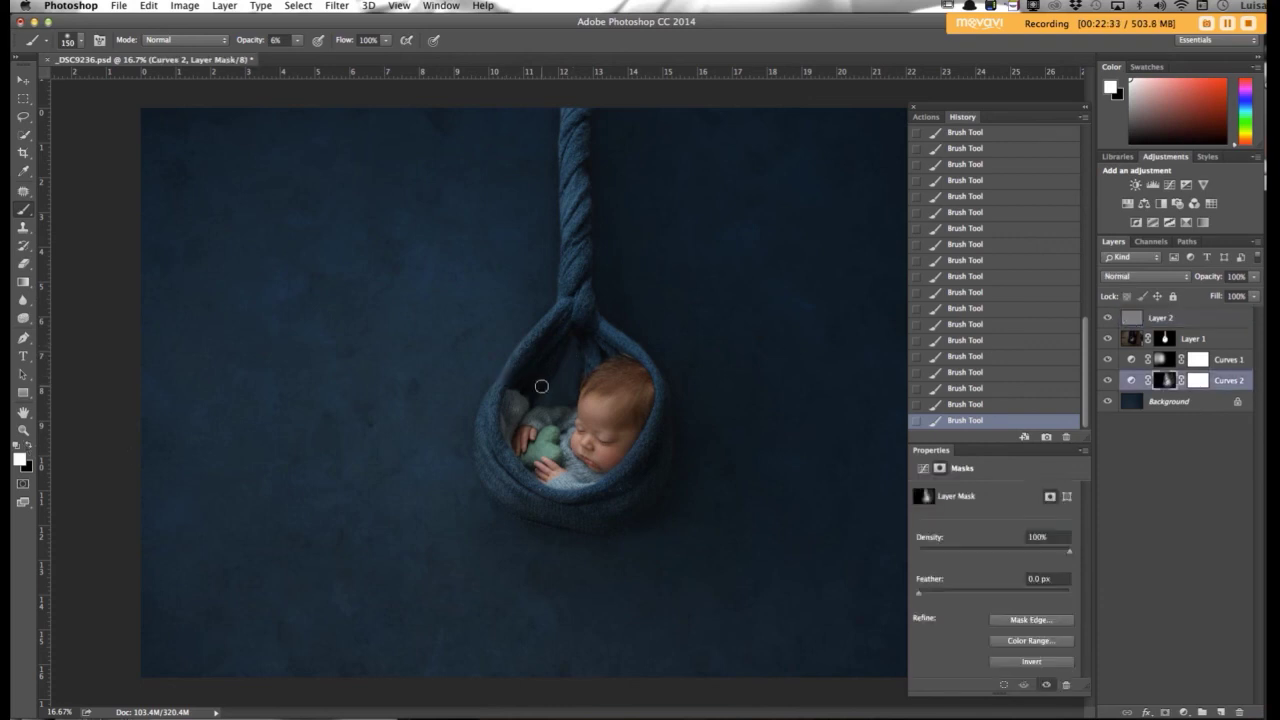
{"action": "key", "text": "bracketright"}
{"action": "key", "text": "bracketright"}
{"action": "key", "text": "bracketright"}
{"action": "left_click", "coordinate": [668, 258]}
- Return to the Soft Light layer and switch to a black 90 px brush for burning
{"action": "left_click", "coordinate": [1160, 318]}
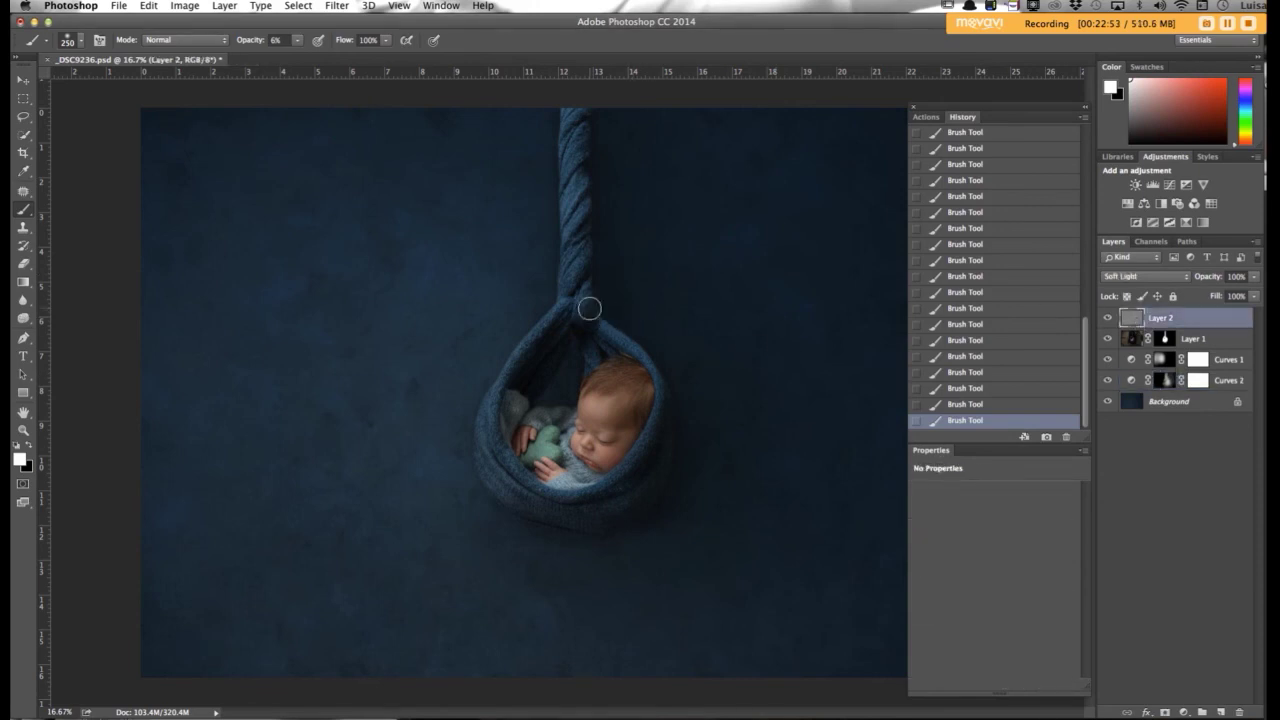
{"action": "key", "text": "bracketleft"}
{"action": "key", "text": "bracketleft"}
{"action": "key", "text": "bracketleft"}
{"action": "left_click", "coordinate": [28, 447]}
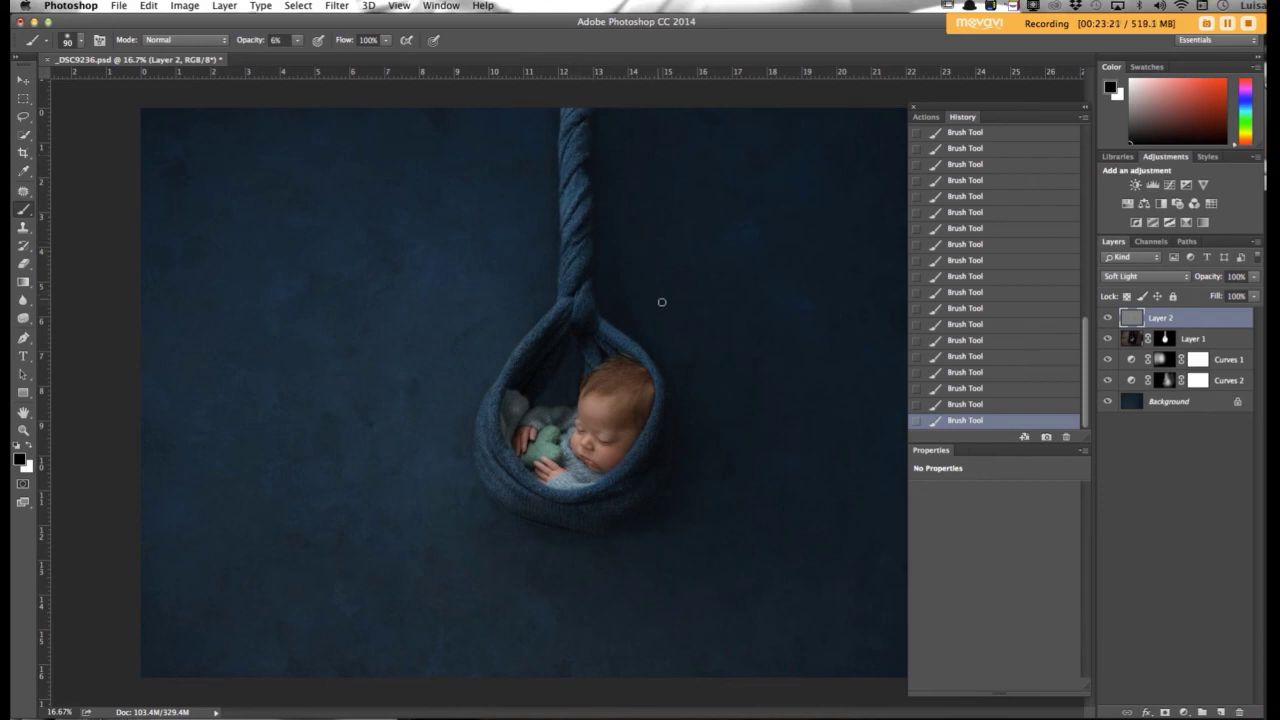
- Compare the image with and without the Soft Light dodge-and-burn layer, leaving the layer visible
{"action": "left_click", "coordinate": [1107, 318]}
{"action": "left_click", "coordinate": [1107, 318]}
{"action": "left_click", "coordinate": [1107, 318]}
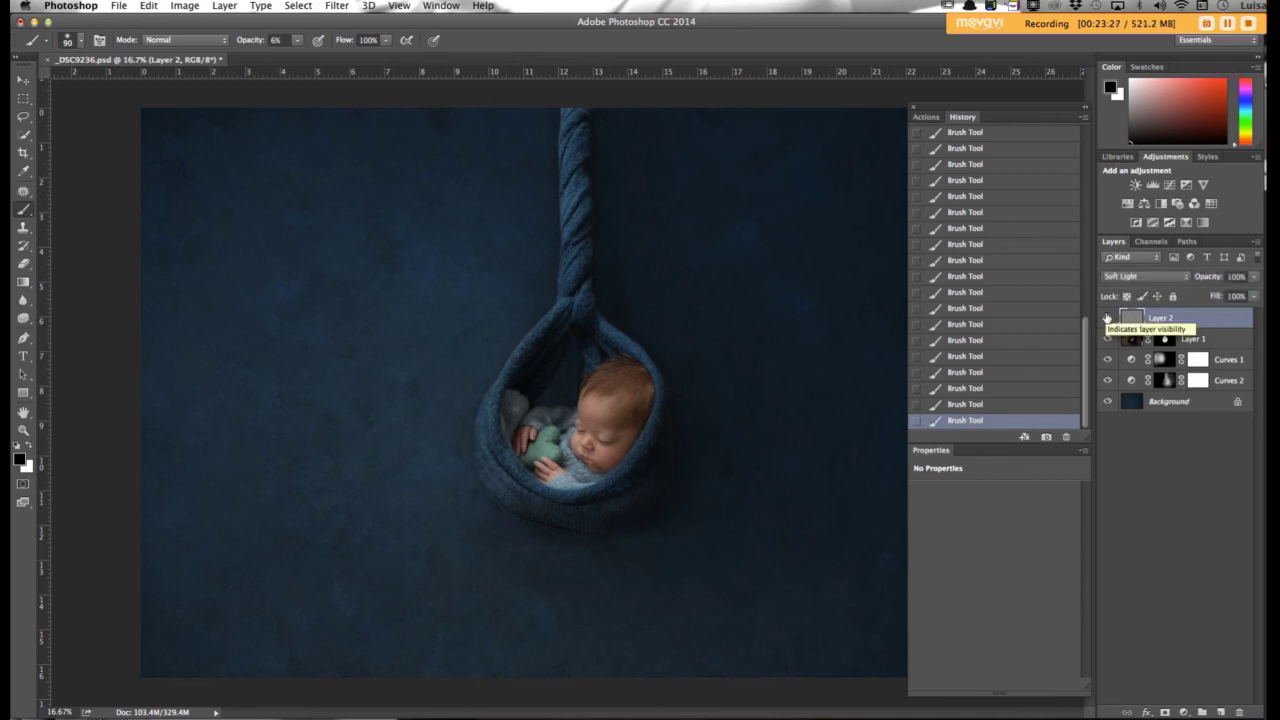
{"action": "left_click", "coordinate": [1107, 318]}
{"action": "left_click", "coordinate": [1107, 318]}
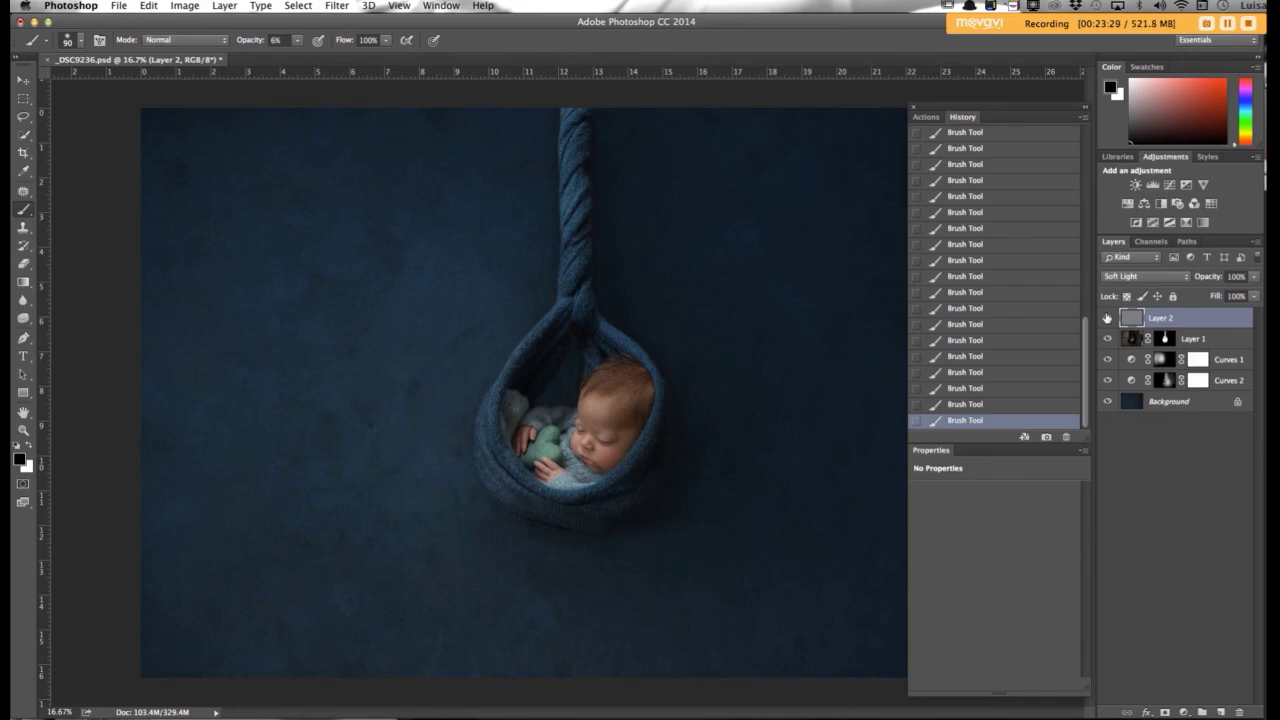
{"action": "left_click", "coordinate": [1108, 319]}
{"action": "left_click", "coordinate": [1108, 319]}
- Touch up the wrap's highlights in close view with a white brush of varying size, ending at 90 px, and check the whole image
{"action": "key", "text": "super+plus"}
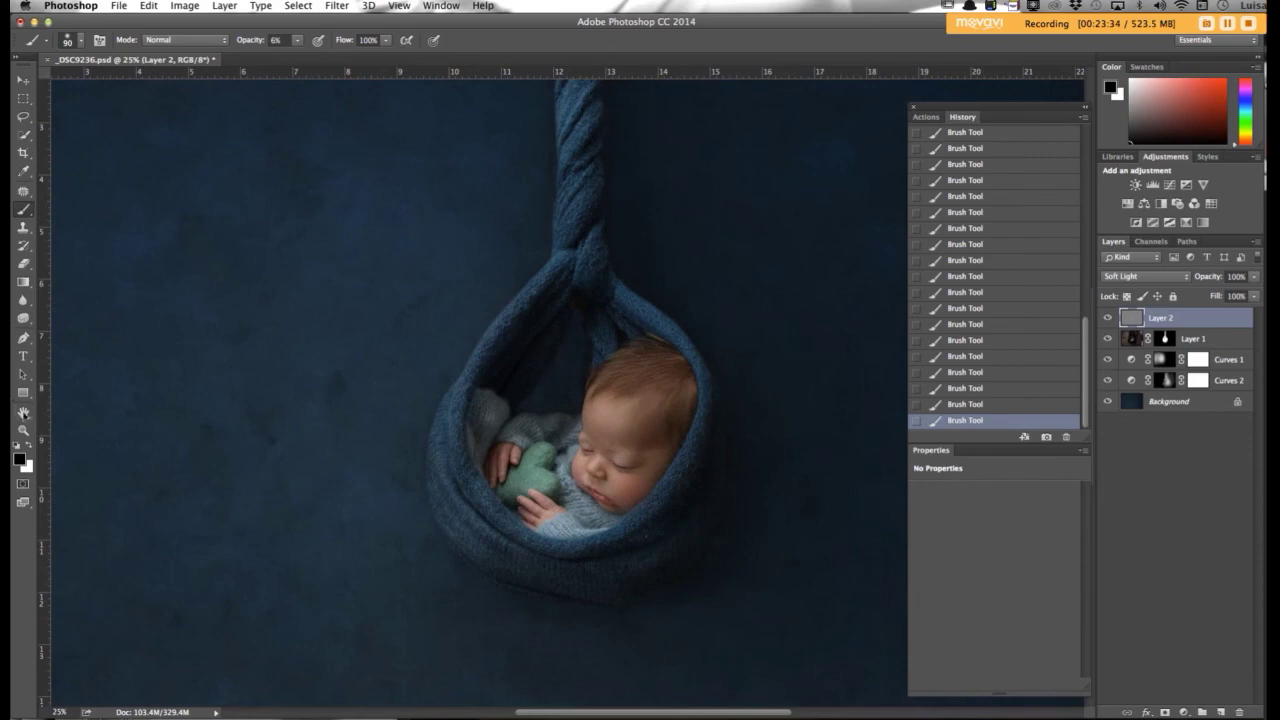
{"action": "left_click", "coordinate": [29, 448]}
{"action": "key", "text": "bracketleft"}
{"action": "key", "text": "bracketleft"}
{"action": "key", "text": "bracketleft"}
{"action": "key", "text": "bracketleft"}
{"action": "key", "text": "bracketleft"}
{"action": "key", "text": "bracketright"}
{"action": "key", "text": "bracketright"}
{"action": "key", "text": "bracketright"}
{"action": "key", "text": "bracketright"}
{"action": "key", "text": "bracketright"}
{"action": "key", "text": "bracketright"}
{"action": "key", "text": "bracketleft"}
{"action": "key", "text": "super+minus"}
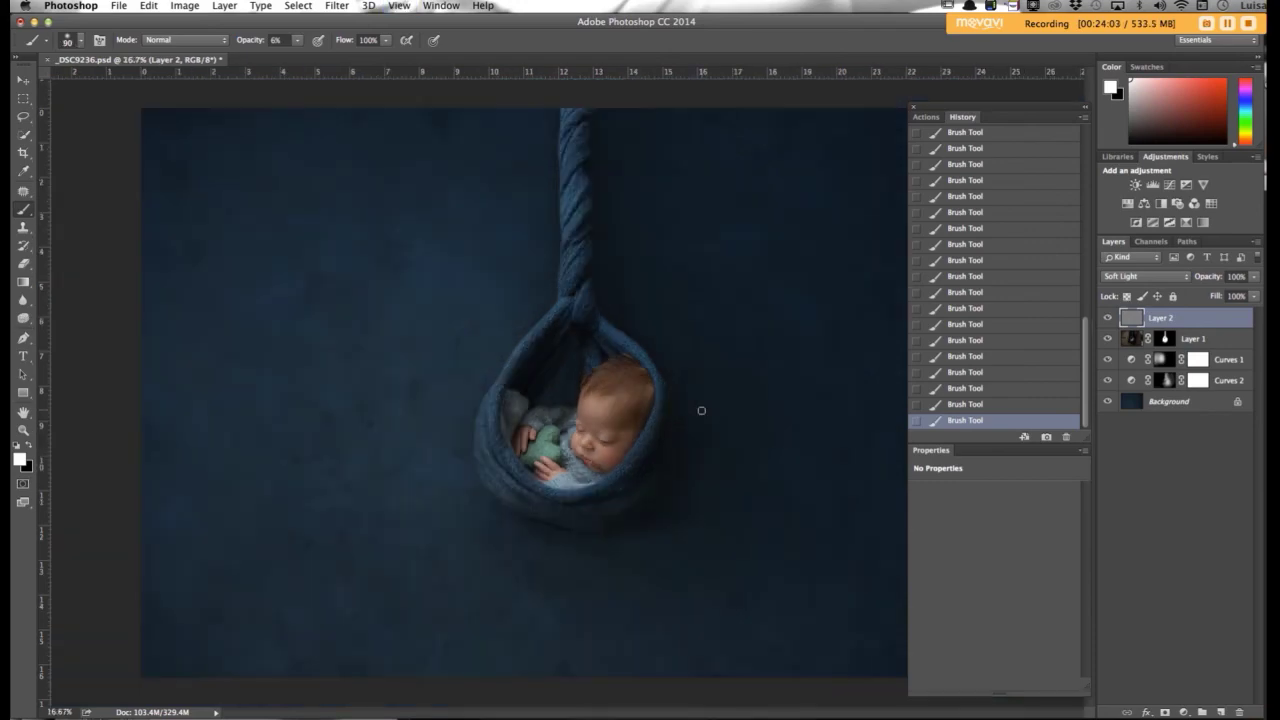
{"action": "key", "text": "super+minus"}
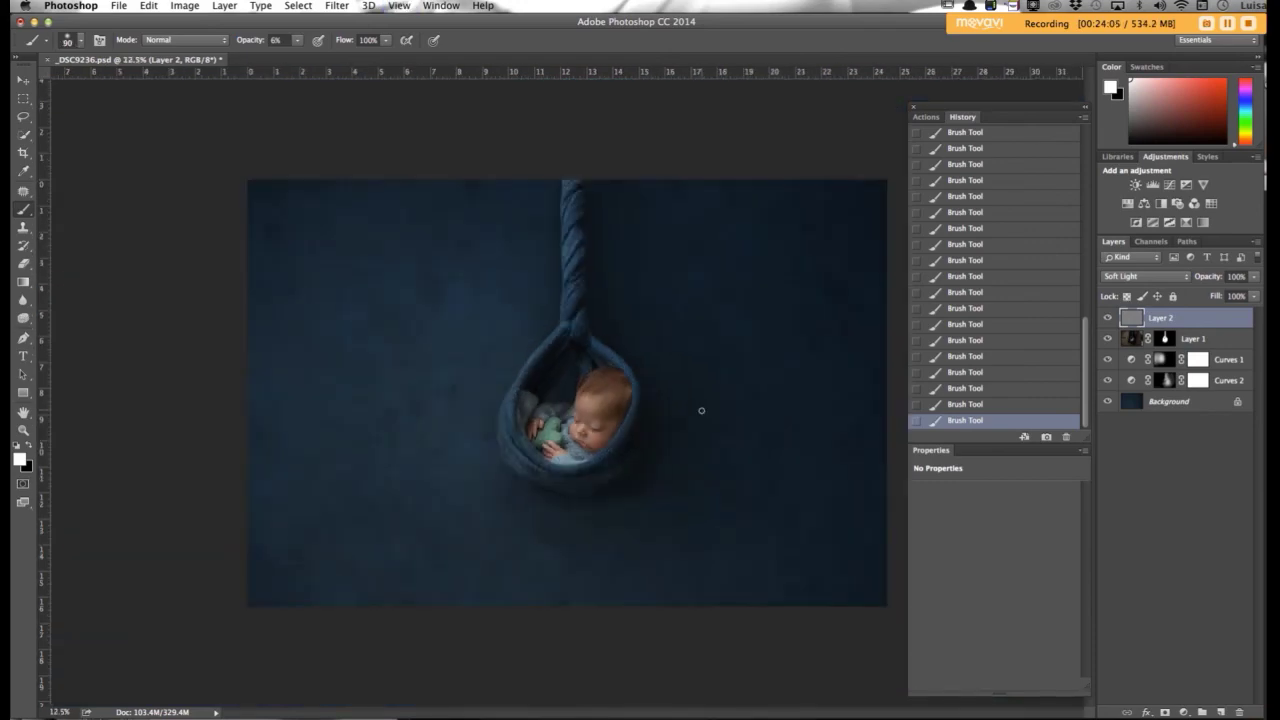